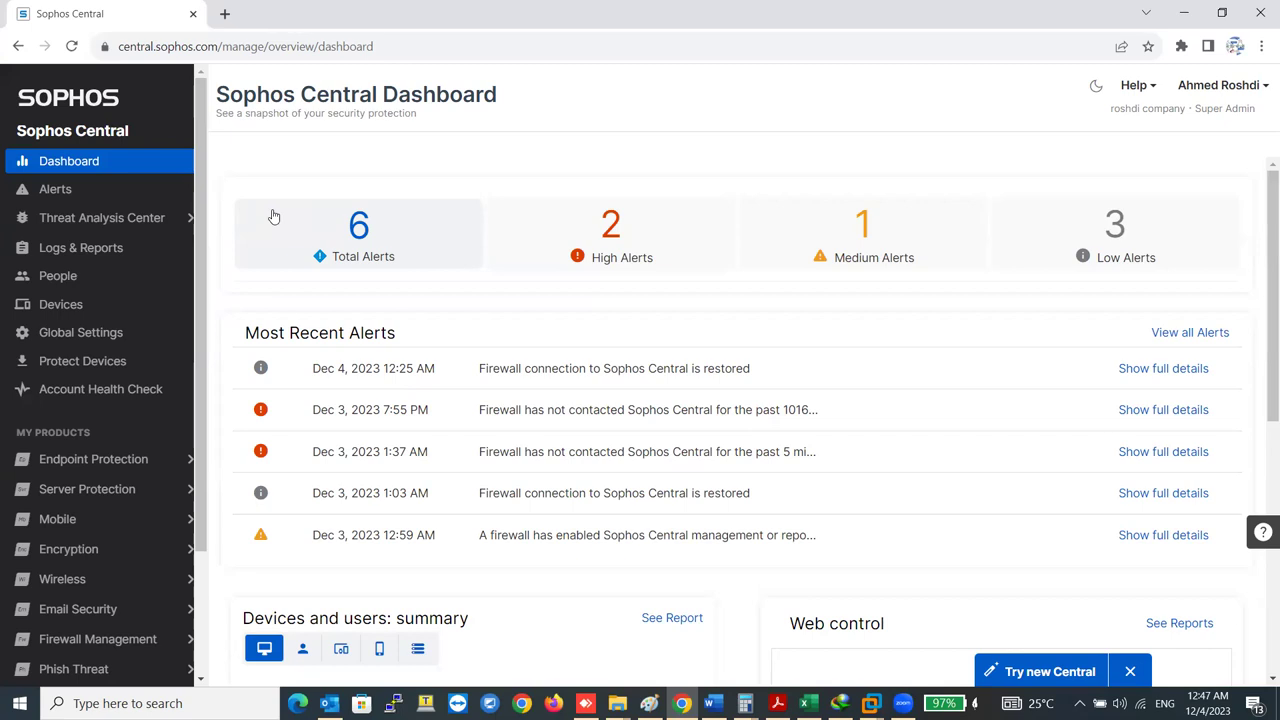
Step: Glance at the Encryption and Wireless dashboards, returning to the main dashboard after each
click(138, 558)
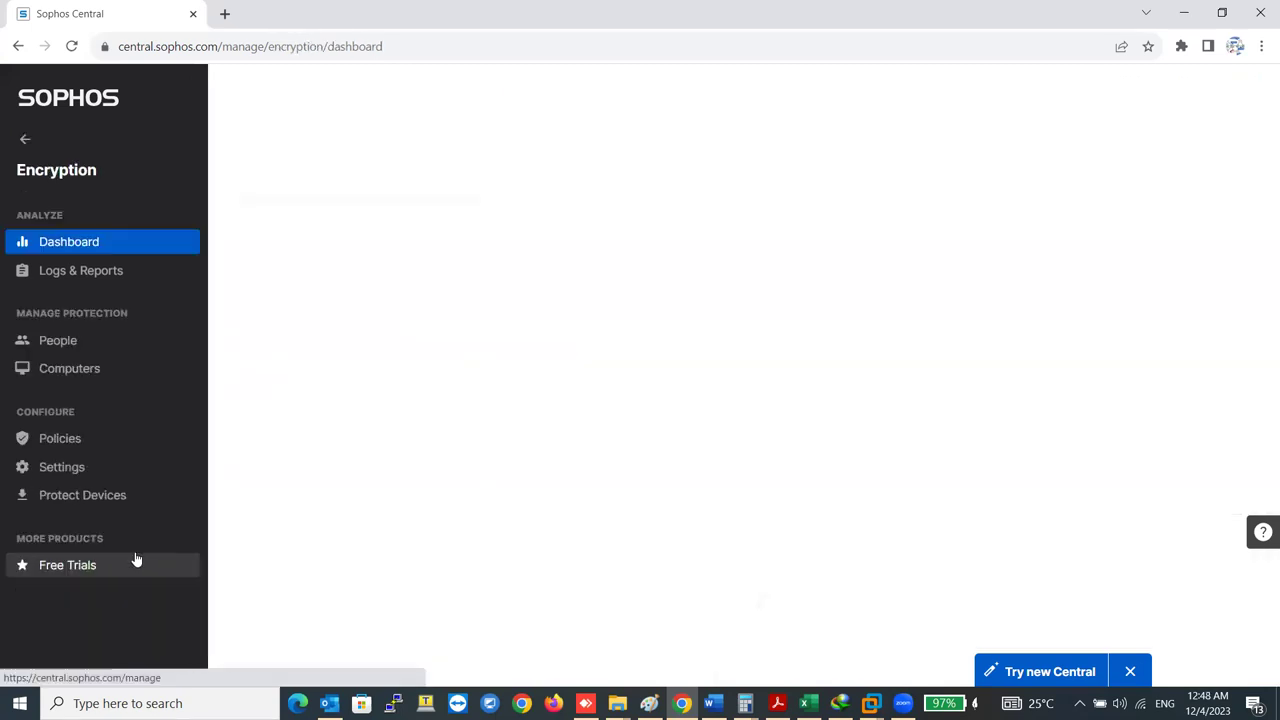
click(25, 139)
scroll(85, 470, down, 1)
click(88, 494)
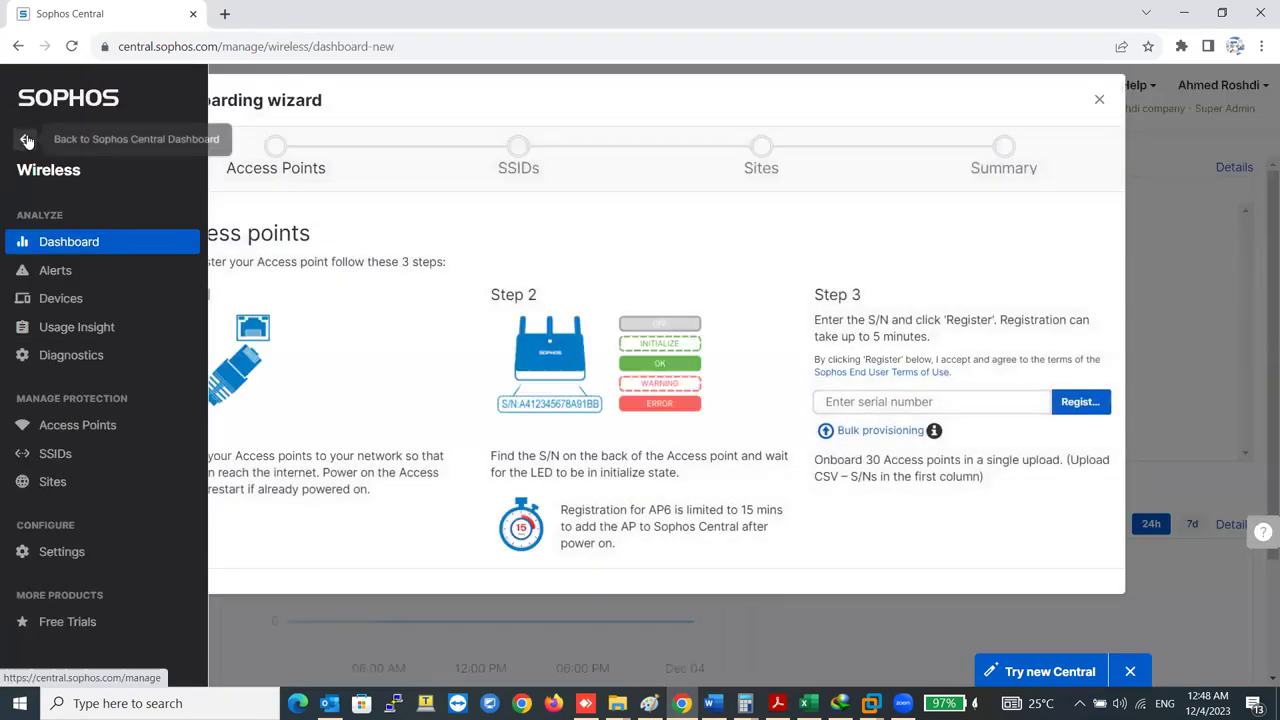
click(25, 139)
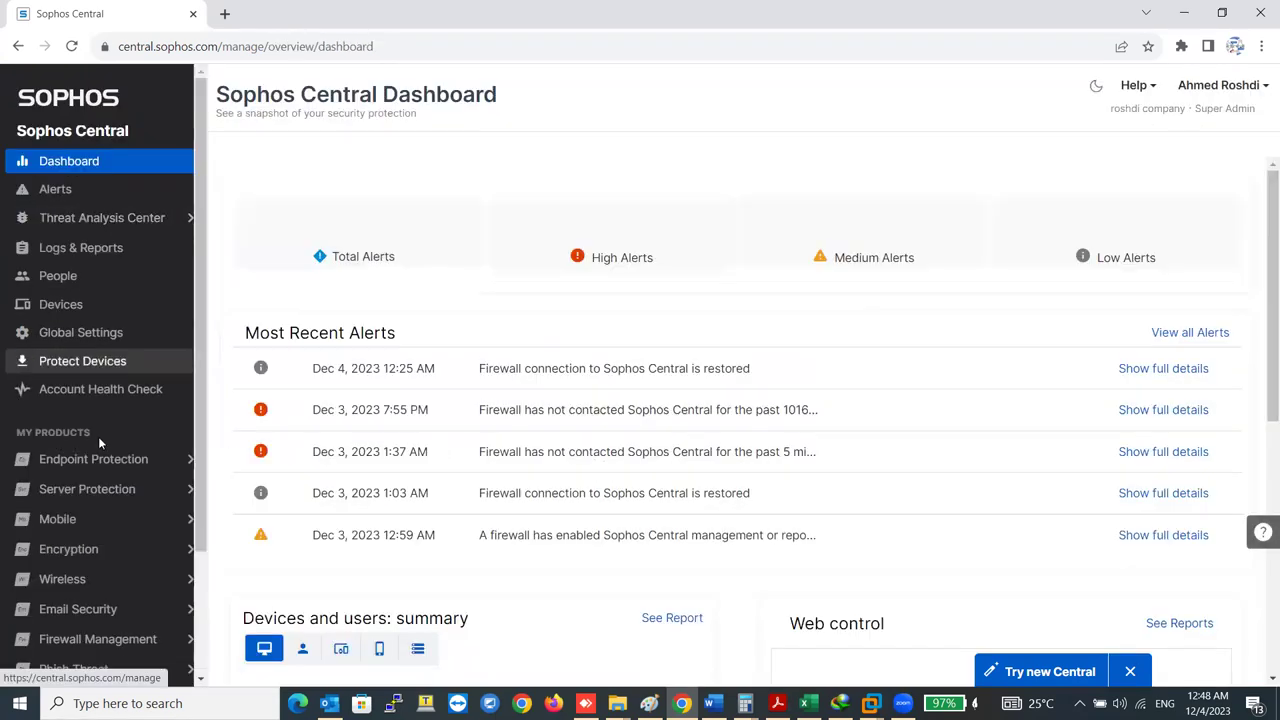
scroll(105, 445, down, 1)
scroll(115, 485, down, 1)
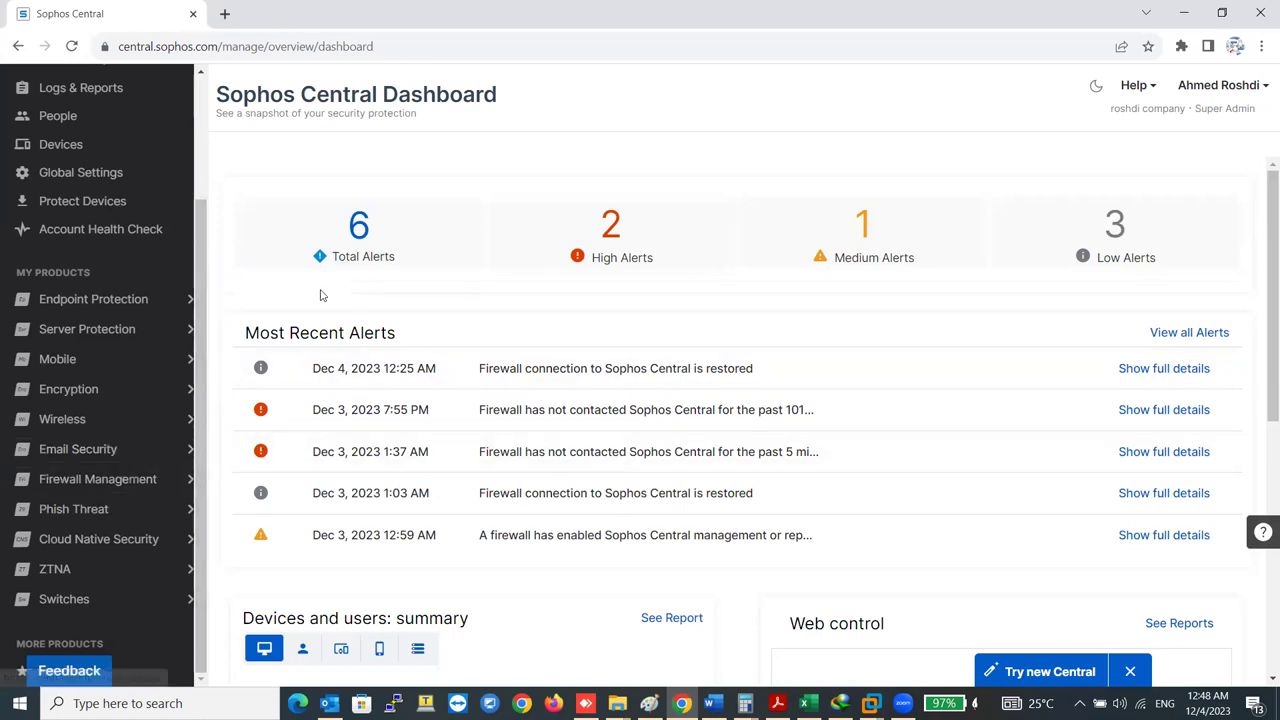
Step: Review the Phish Threat and Cloud Native Security dashboards, then open Zero Trust Network Access
click(110, 512)
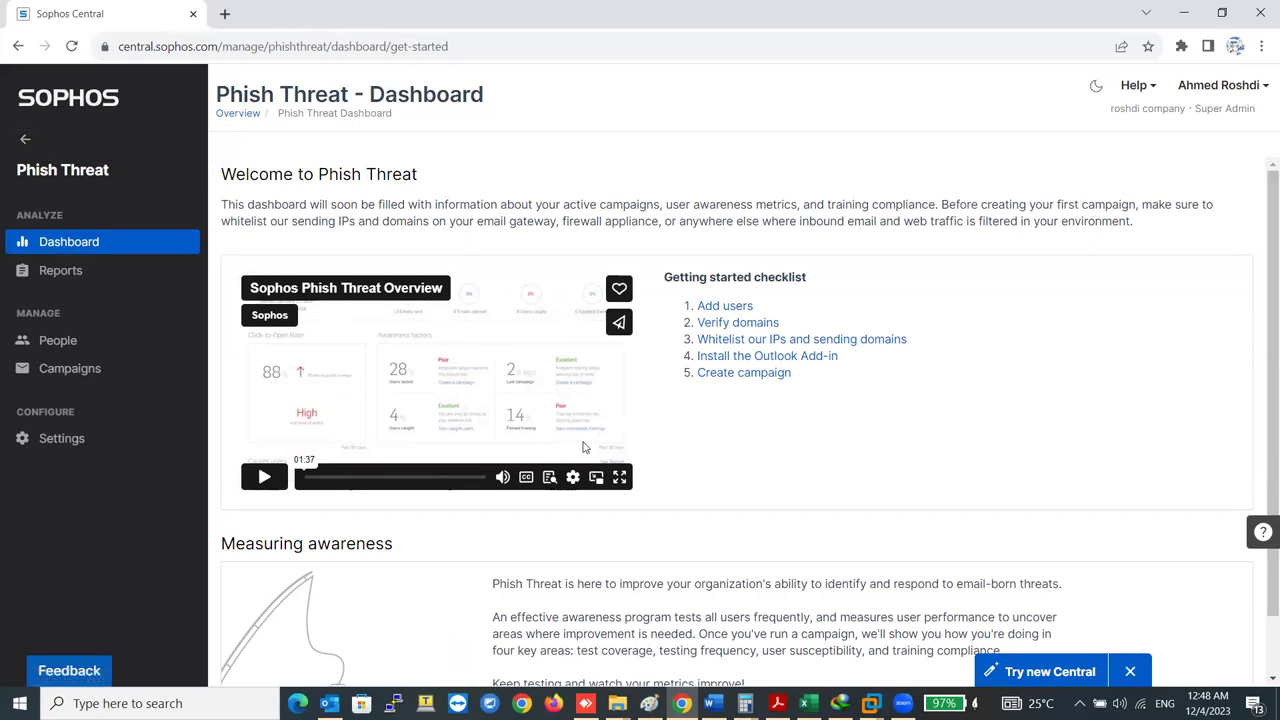
click(25, 139)
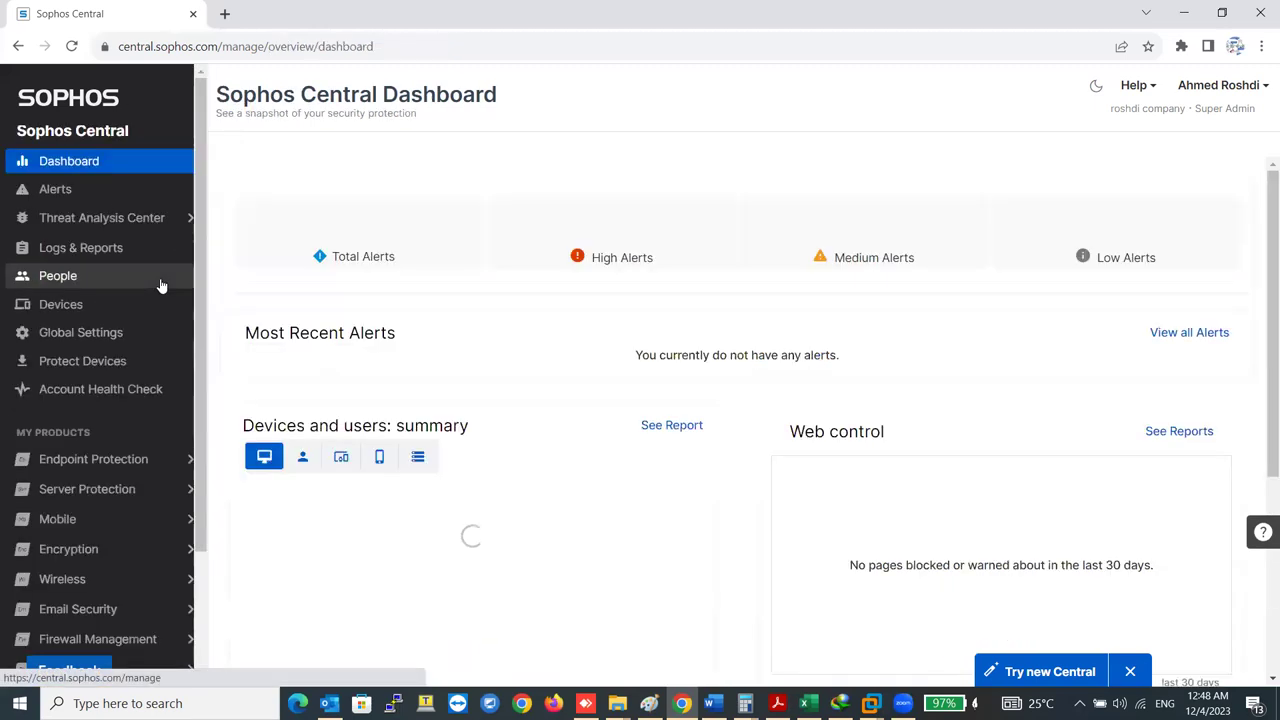
scroll(162, 297, down, 3)
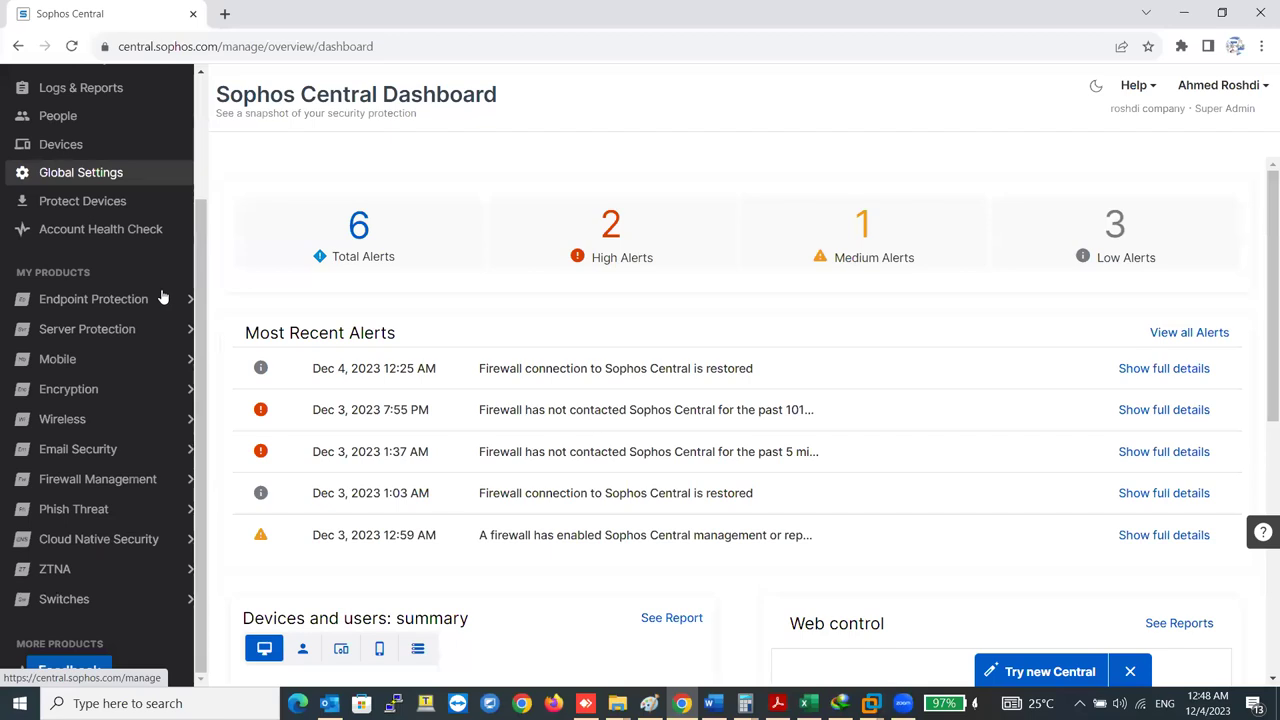
click(120, 548)
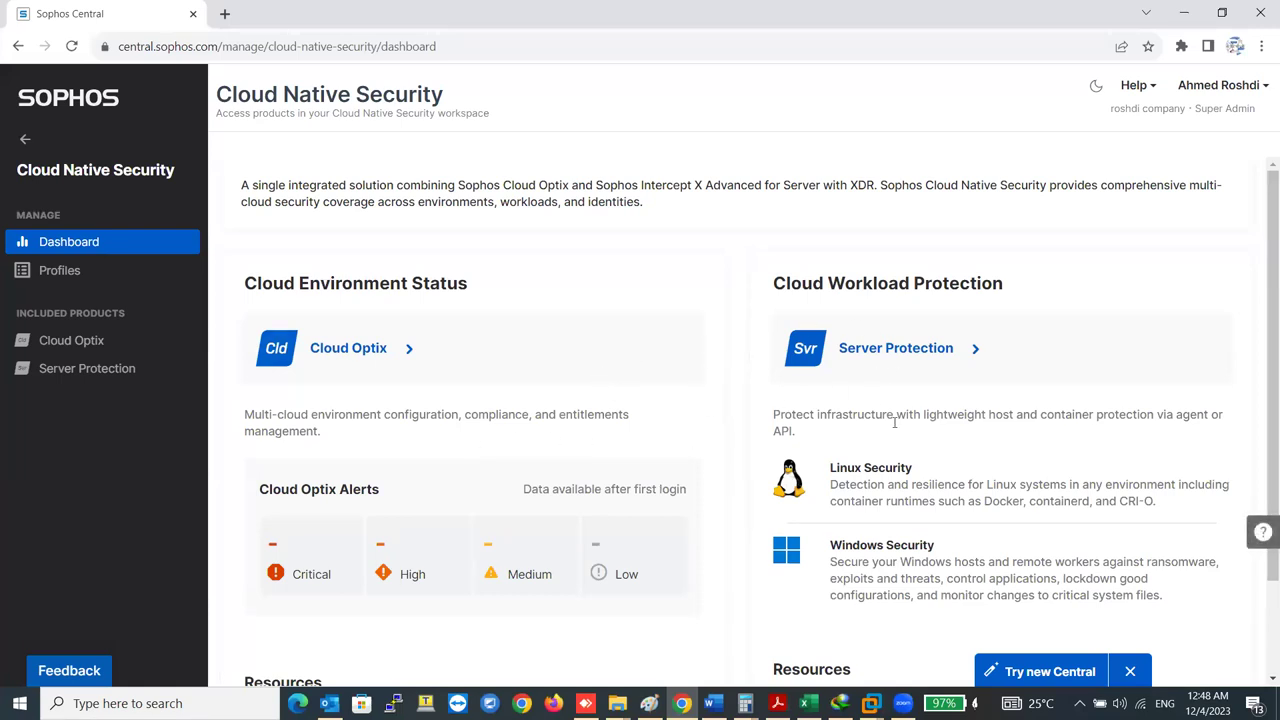
scroll(844, 418, down, 1)
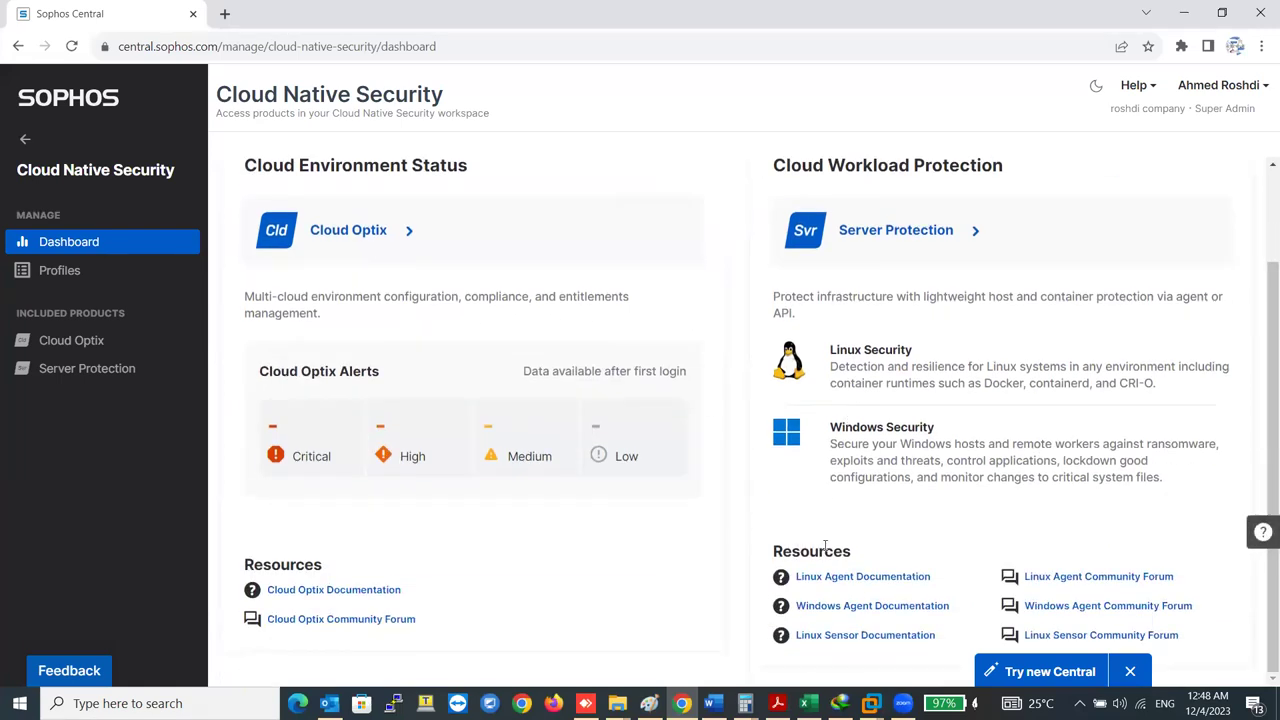
scroll(435, 430, up, 1)
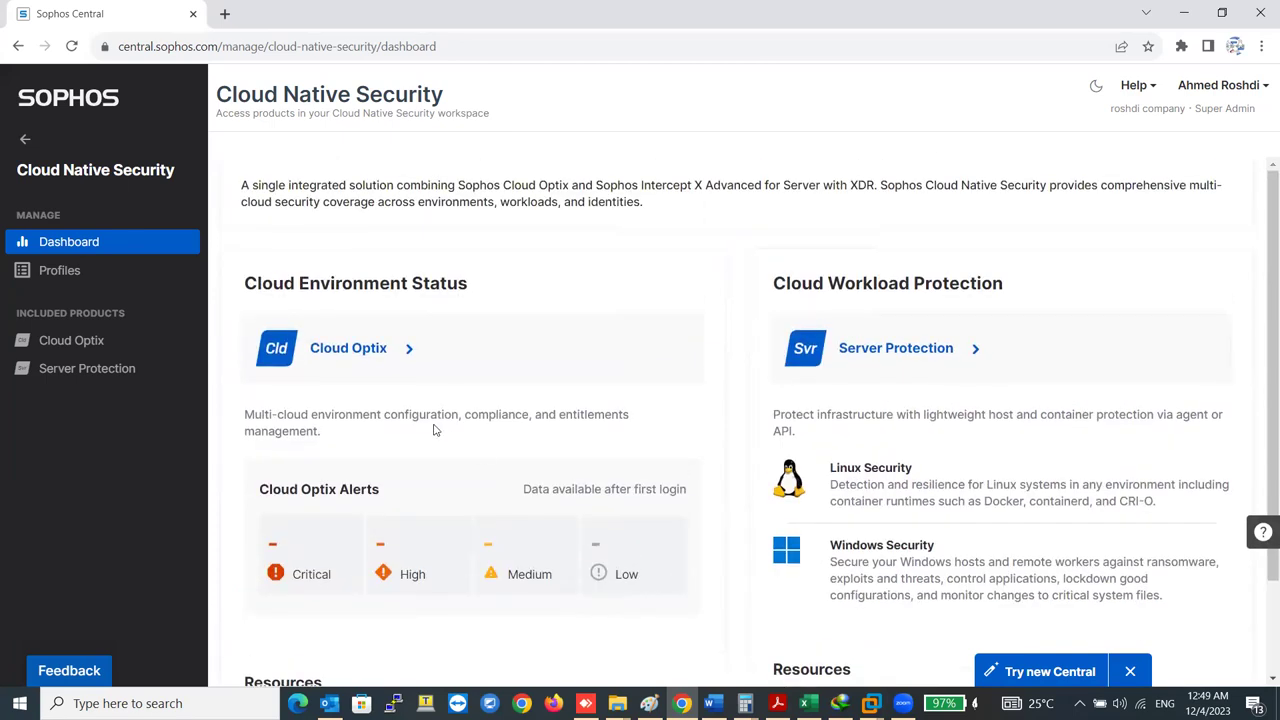
click(25, 139)
scroll(128, 500, down, 3)
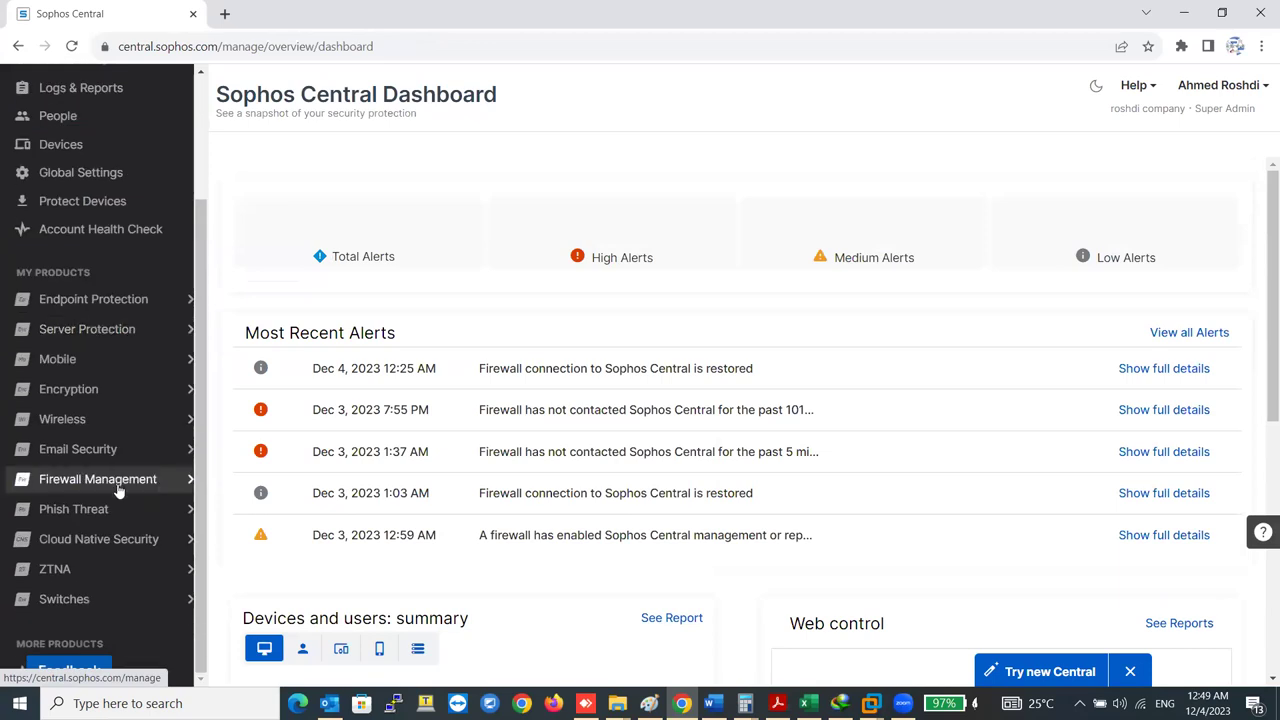
click(90, 570)
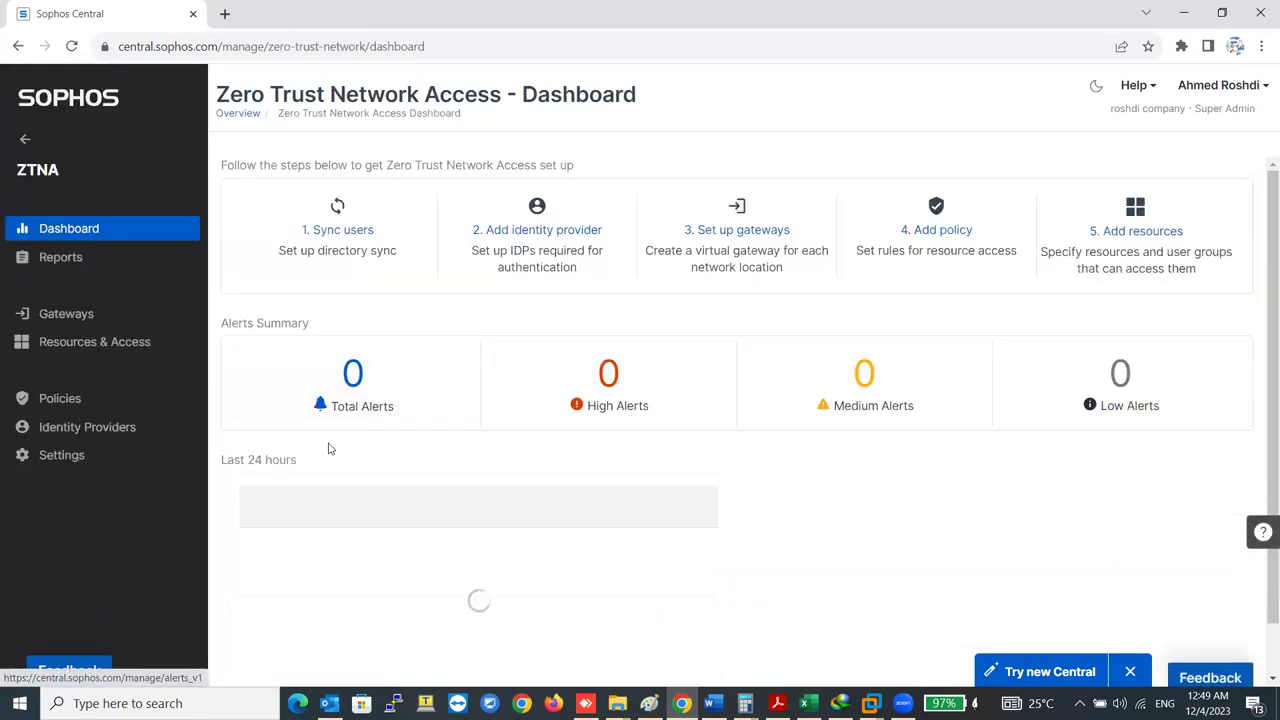
Step: Show the ZTNA Gateways list and read the VMware ESXi/Hyper-V and Sophos Firewall setup instructions
click(105, 314)
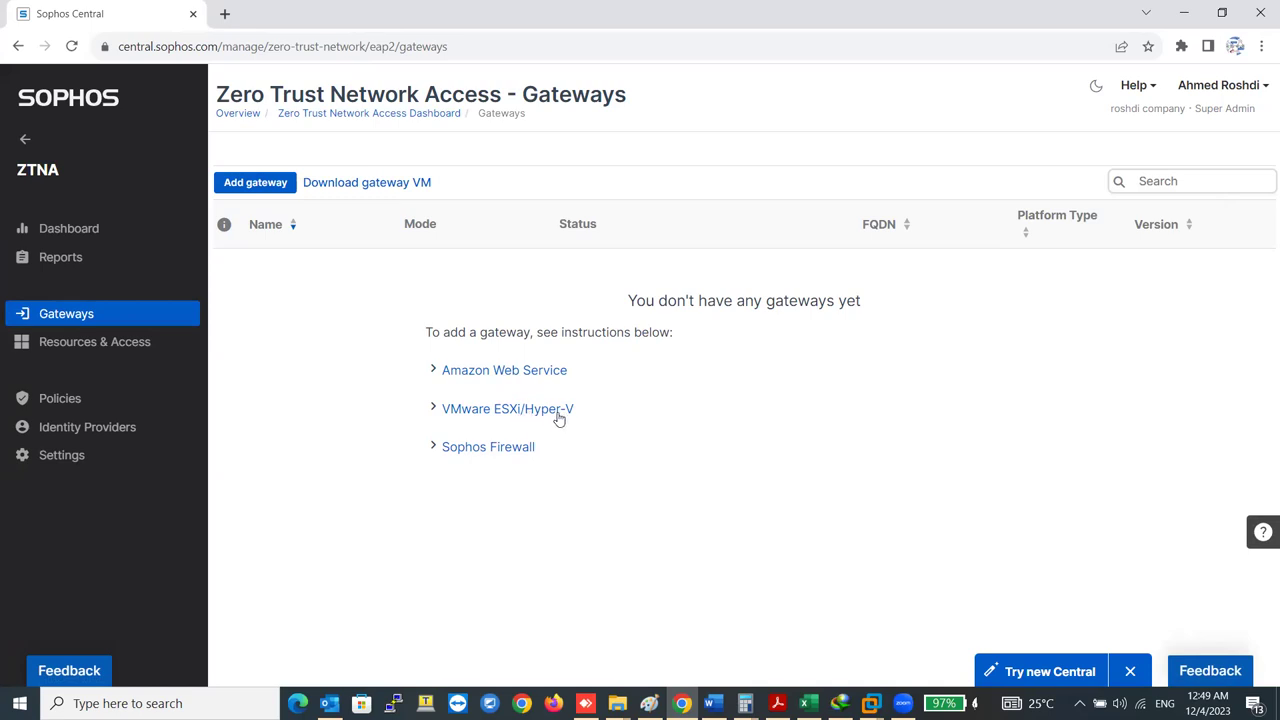
click(437, 409)
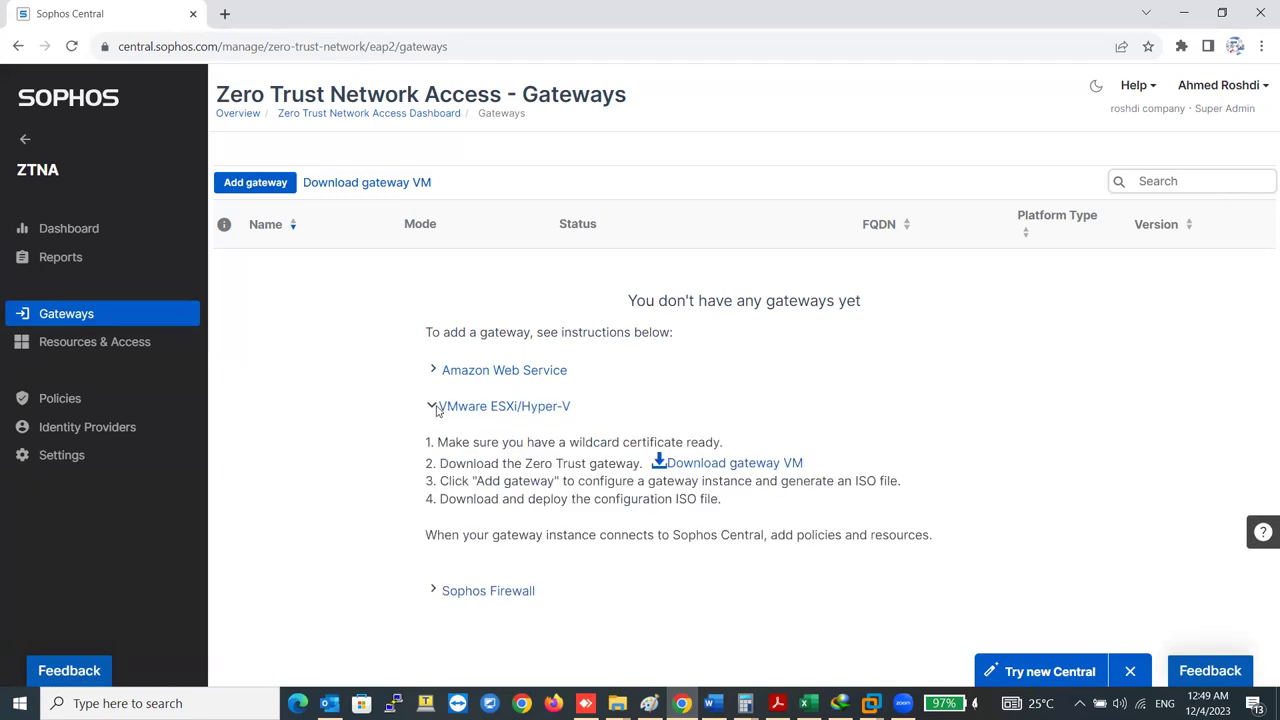
click(437, 409)
click(434, 448)
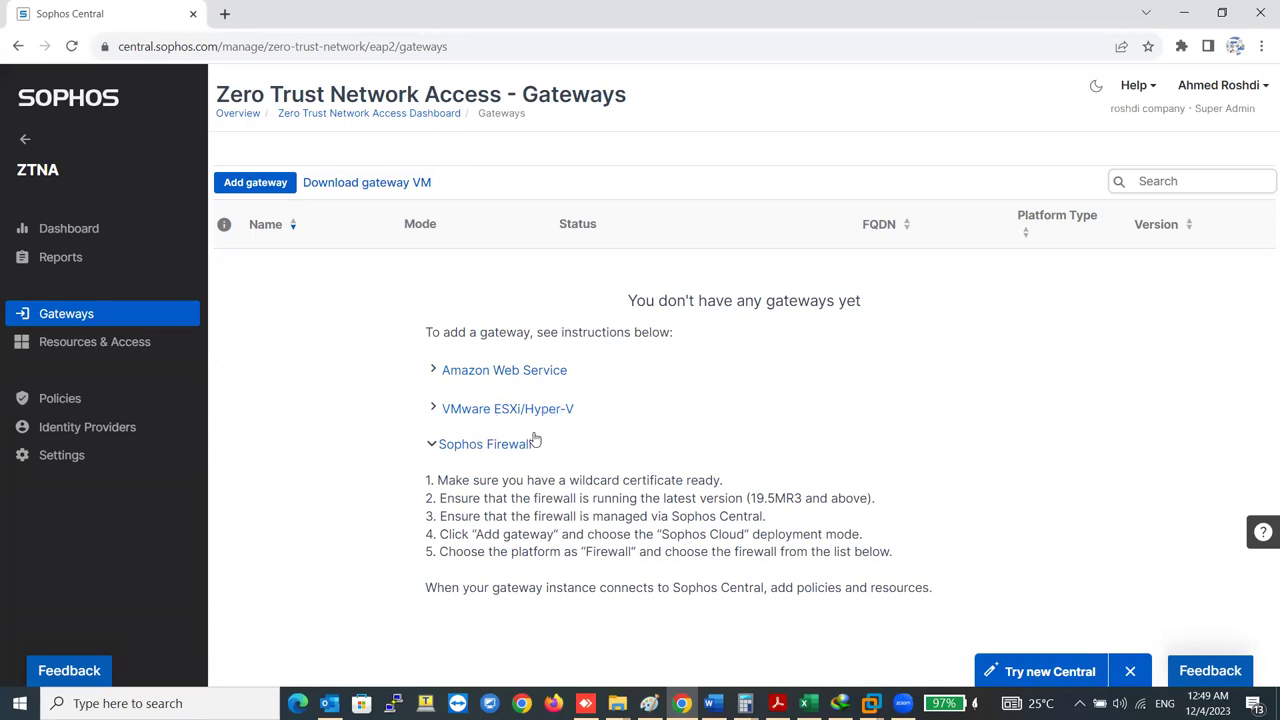
Step: Browse the gateway VM downloads page and download the 20.0.0 GA AWS signature file
click(364, 185)
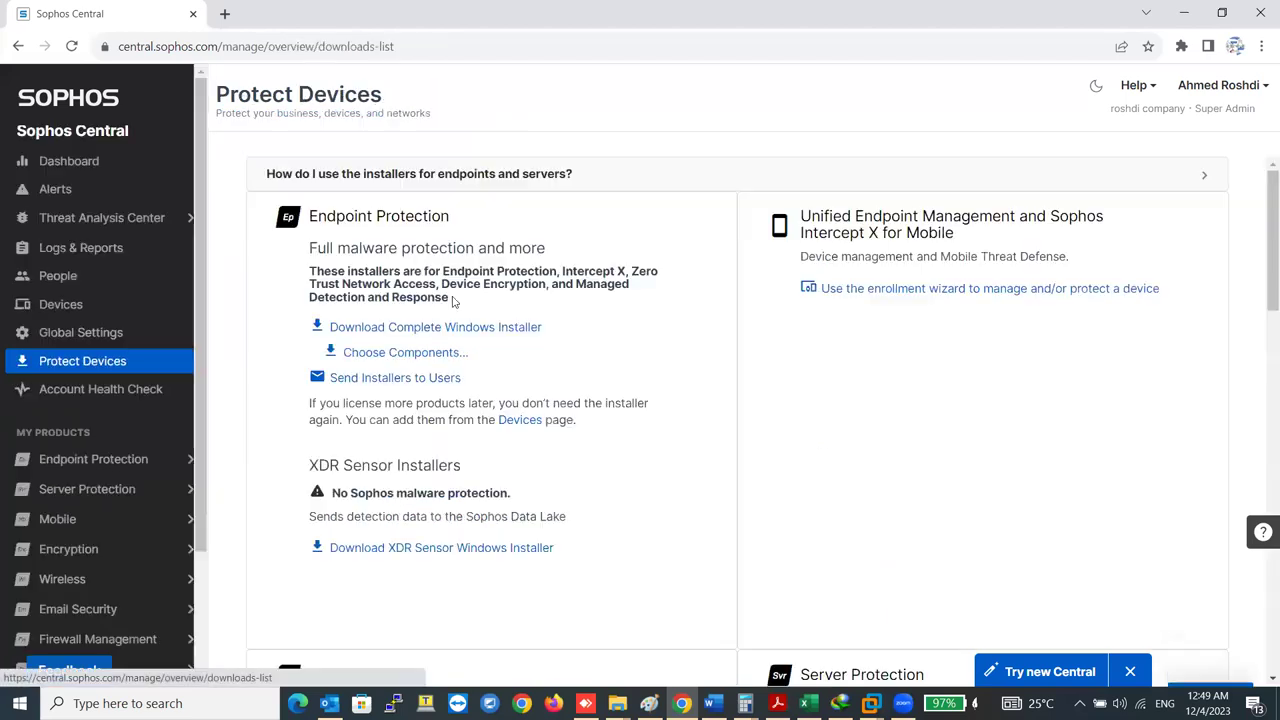
scroll(451, 343, down, 3)
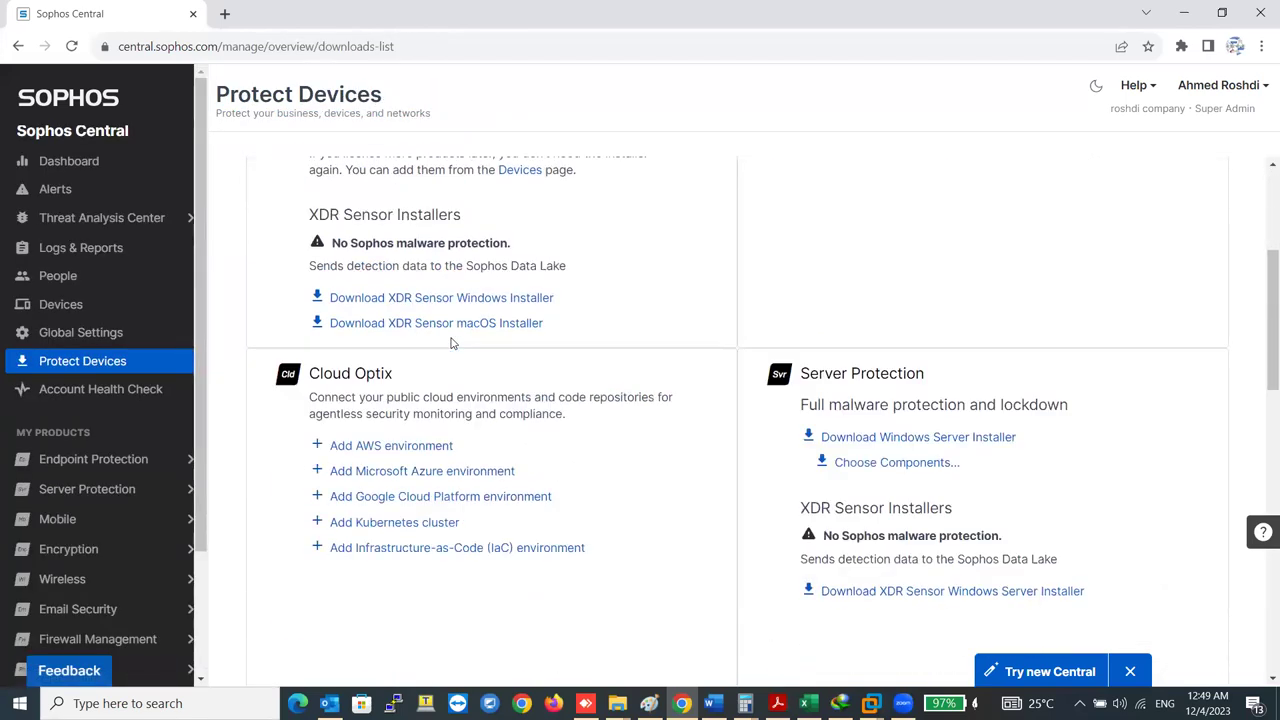
scroll(451, 343, down, 5)
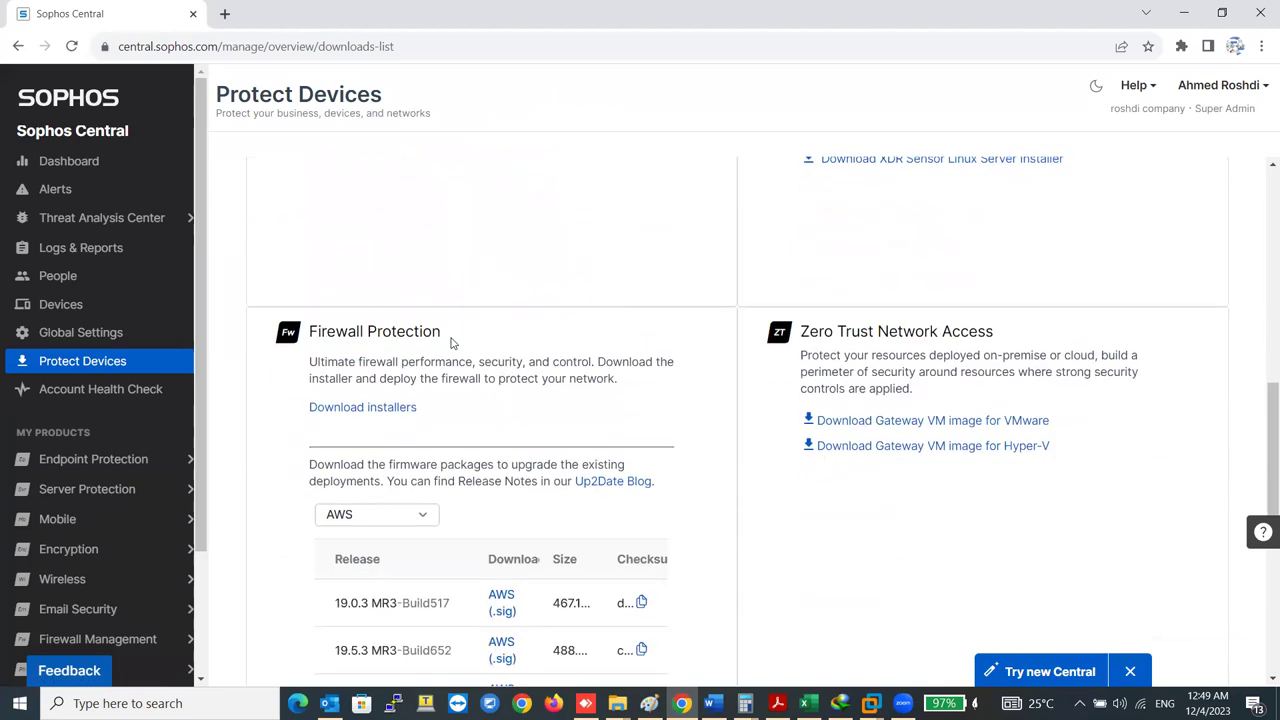
scroll(851, 477, down, 2)
scroll(737, 454, up, 1)
scroll(415, 282, down, 3)
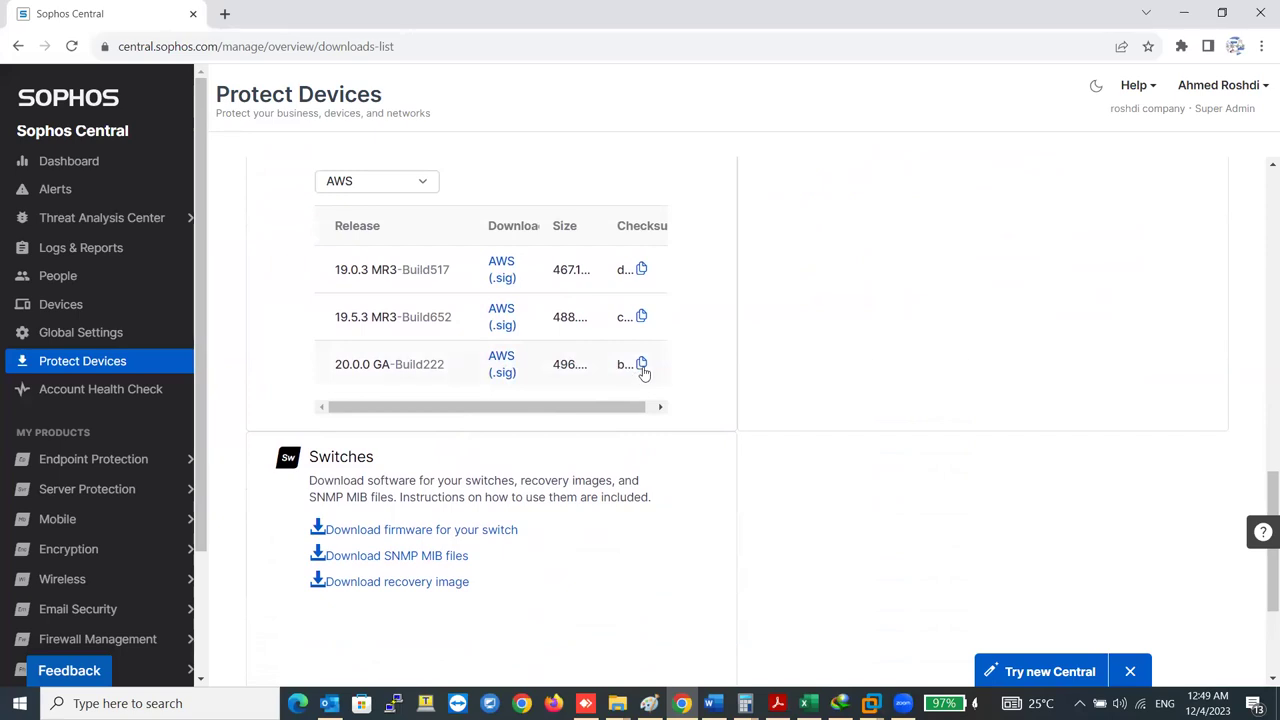
click(496, 365)
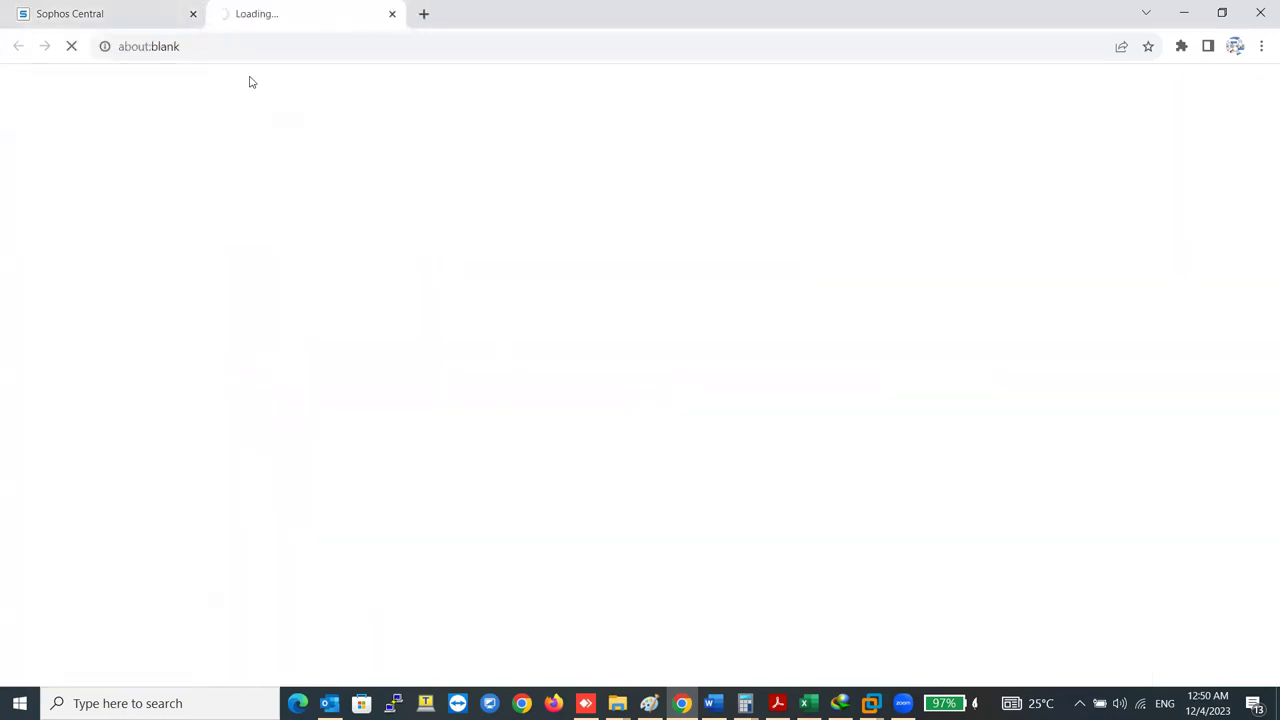
click(143, 14)
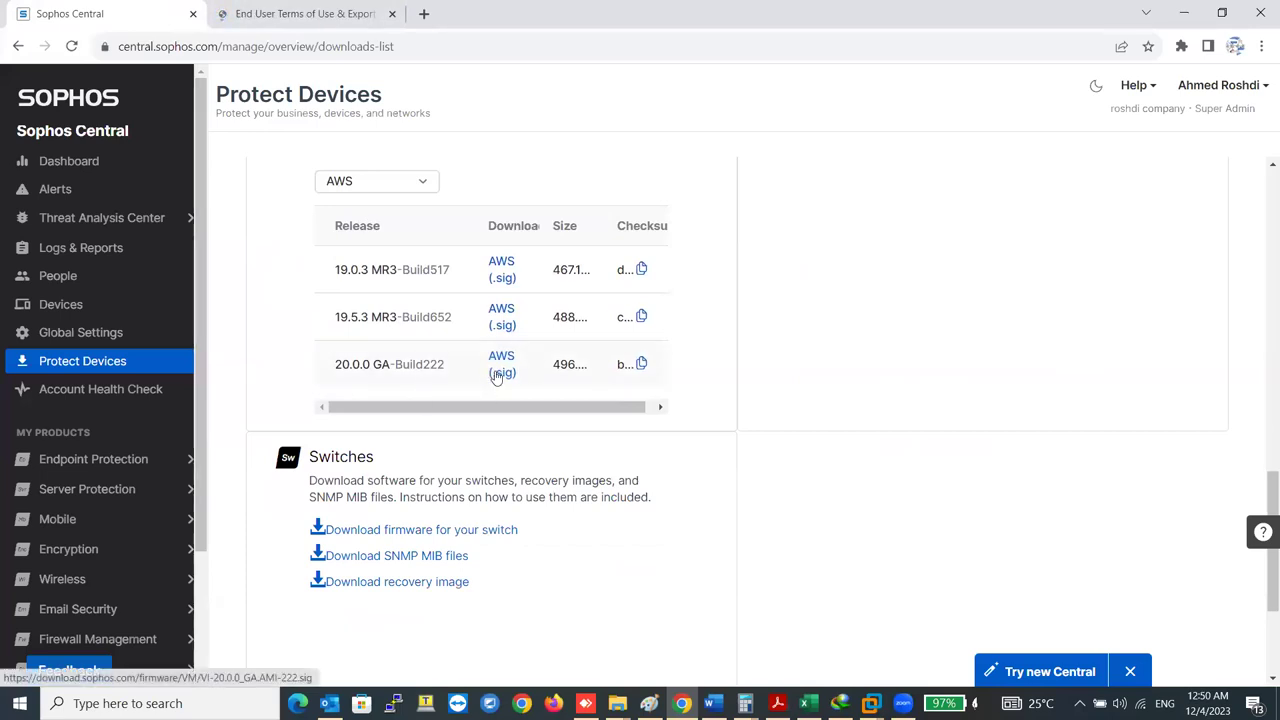
Step: Close the export-compliance terms page unfilled, then open the Switches management page
click(349, 12)
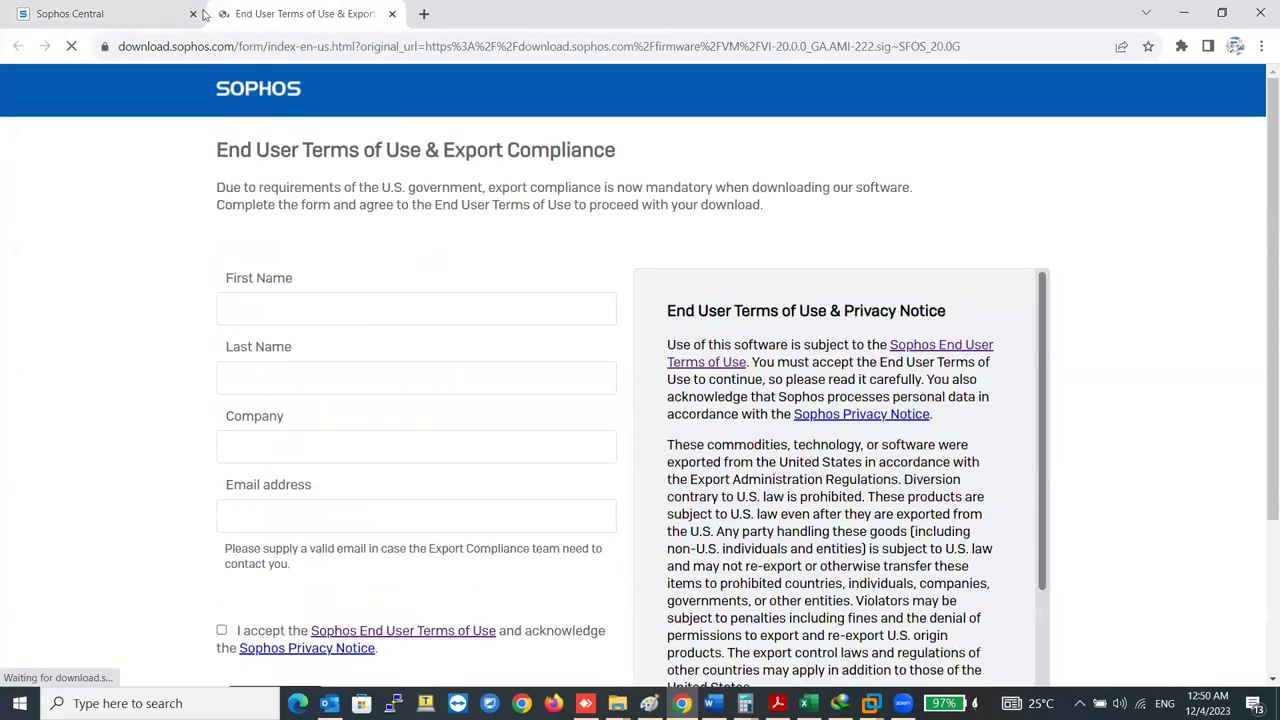
click(392, 14)
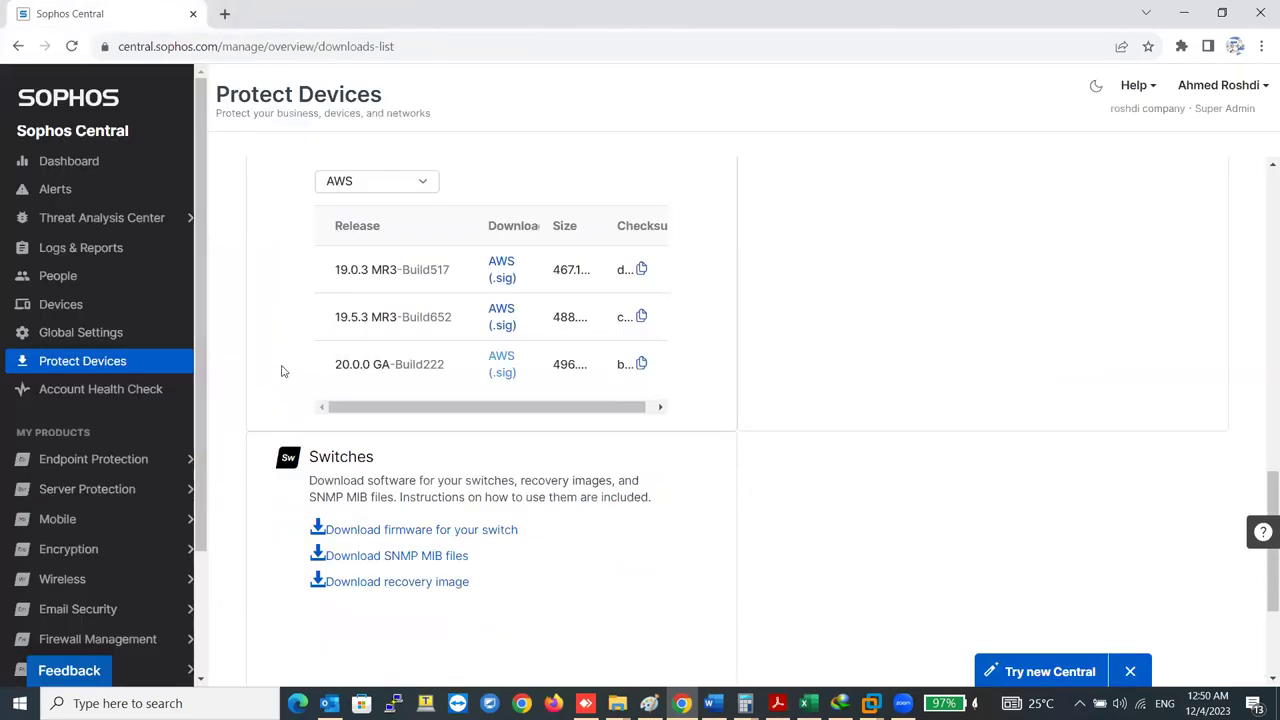
scroll(311, 366, down, 2)
scroll(309, 366, up, 5)
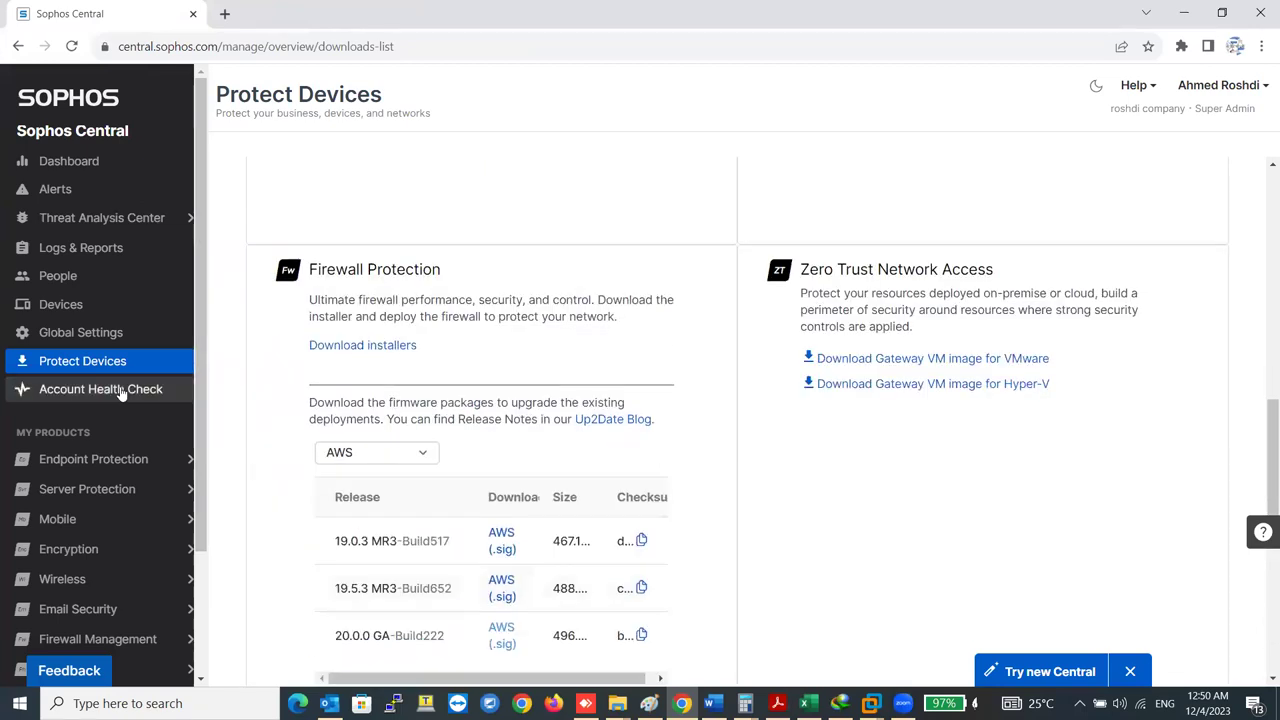
click(104, 362)
scroll(101, 509, down, 3)
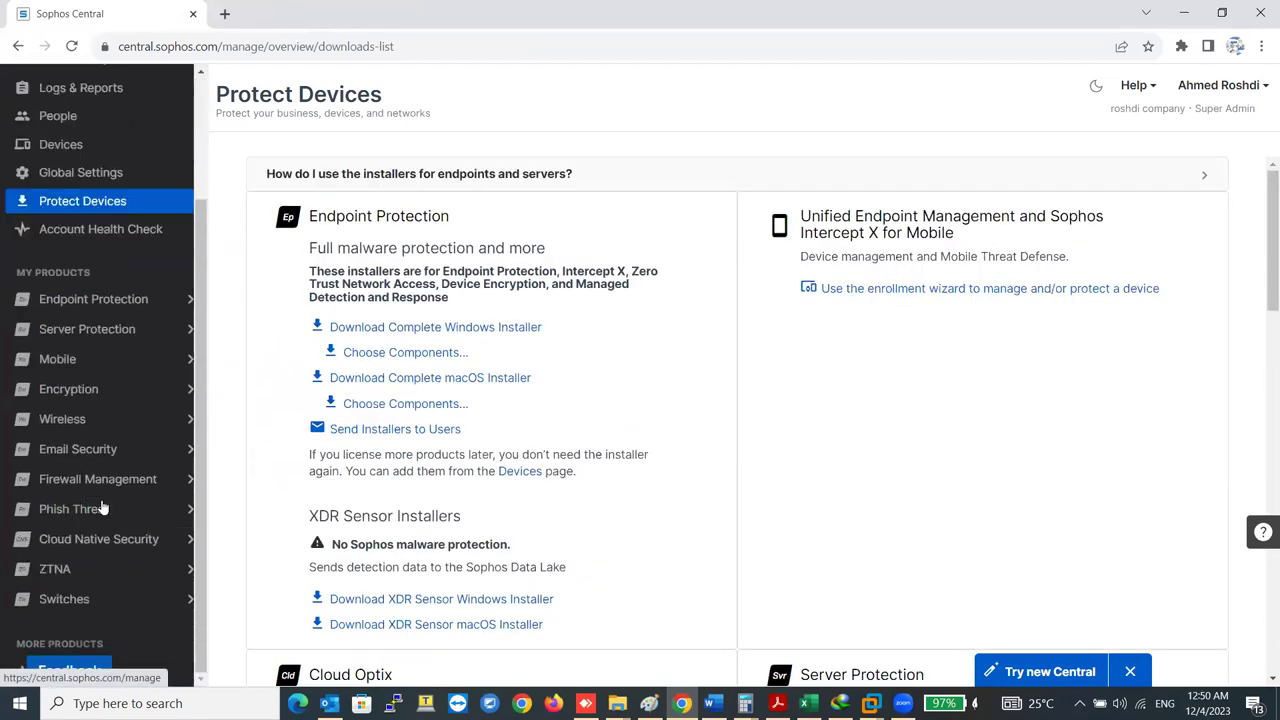
click(60, 600)
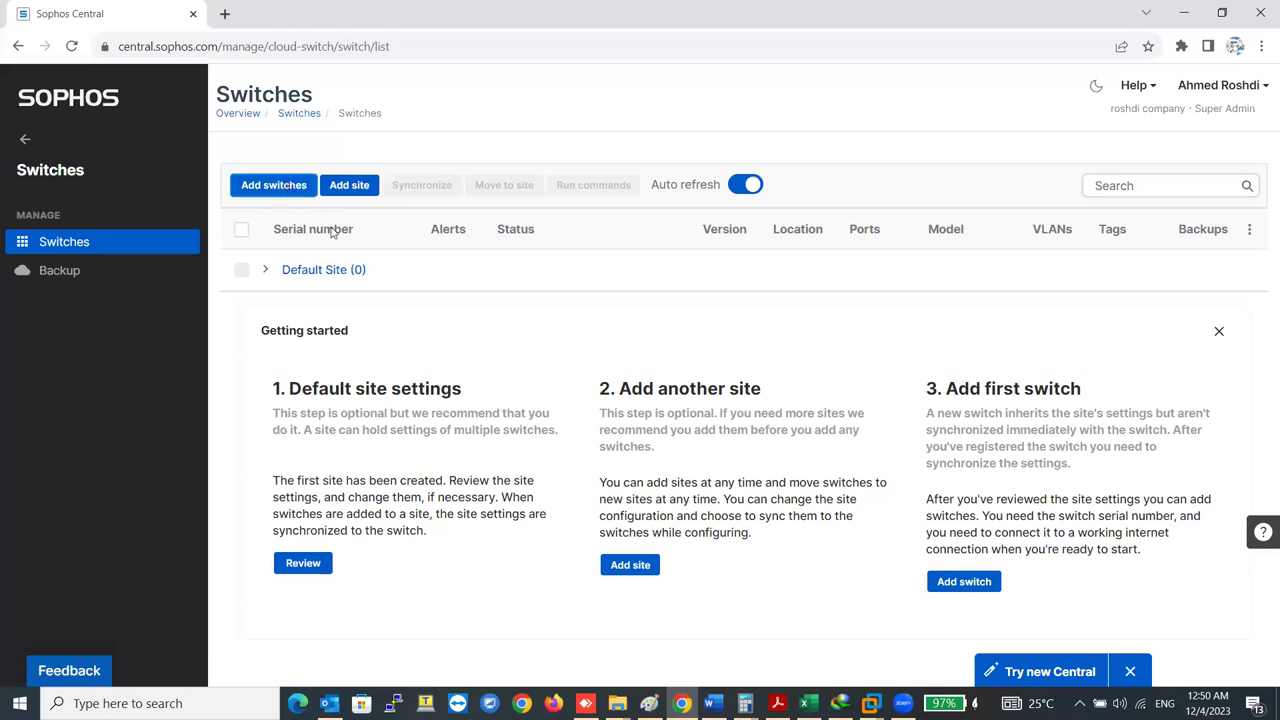
Step: Start adding switches and read the Step 1–3 registration instructions, including the fifteen-minute note
click(295, 193)
click(810, 312)
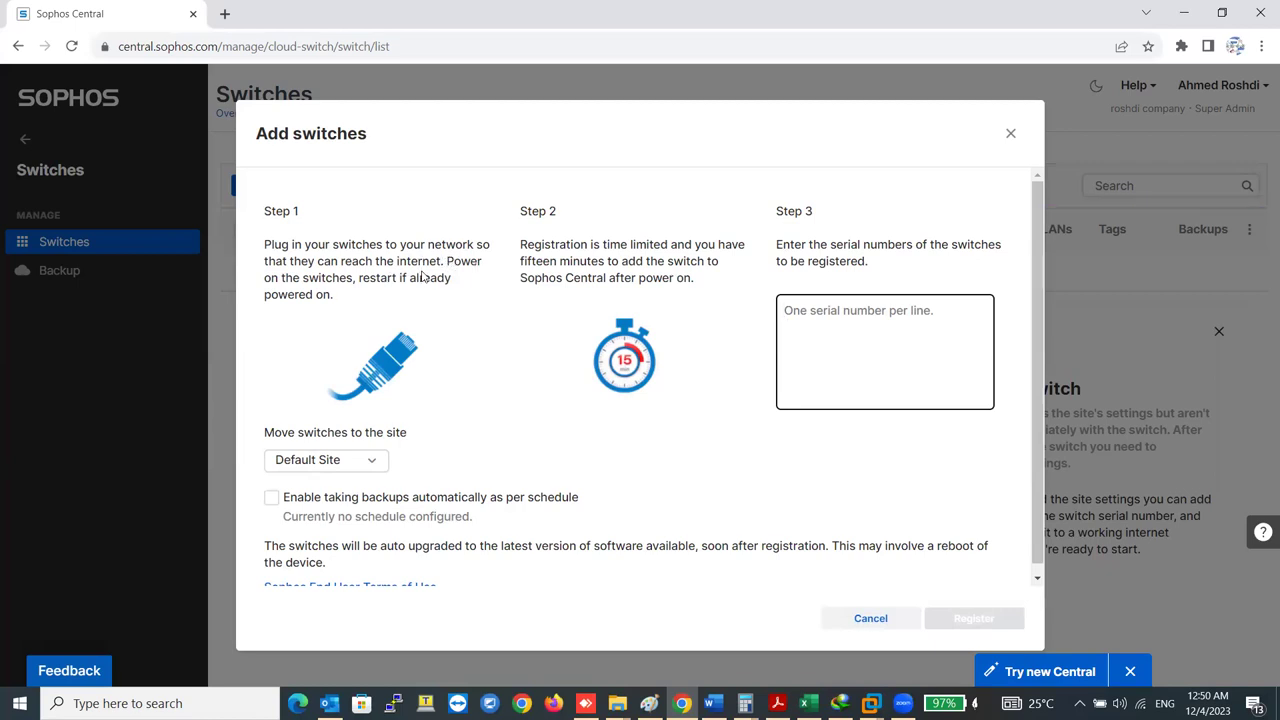
drag(444, 260, 407, 297)
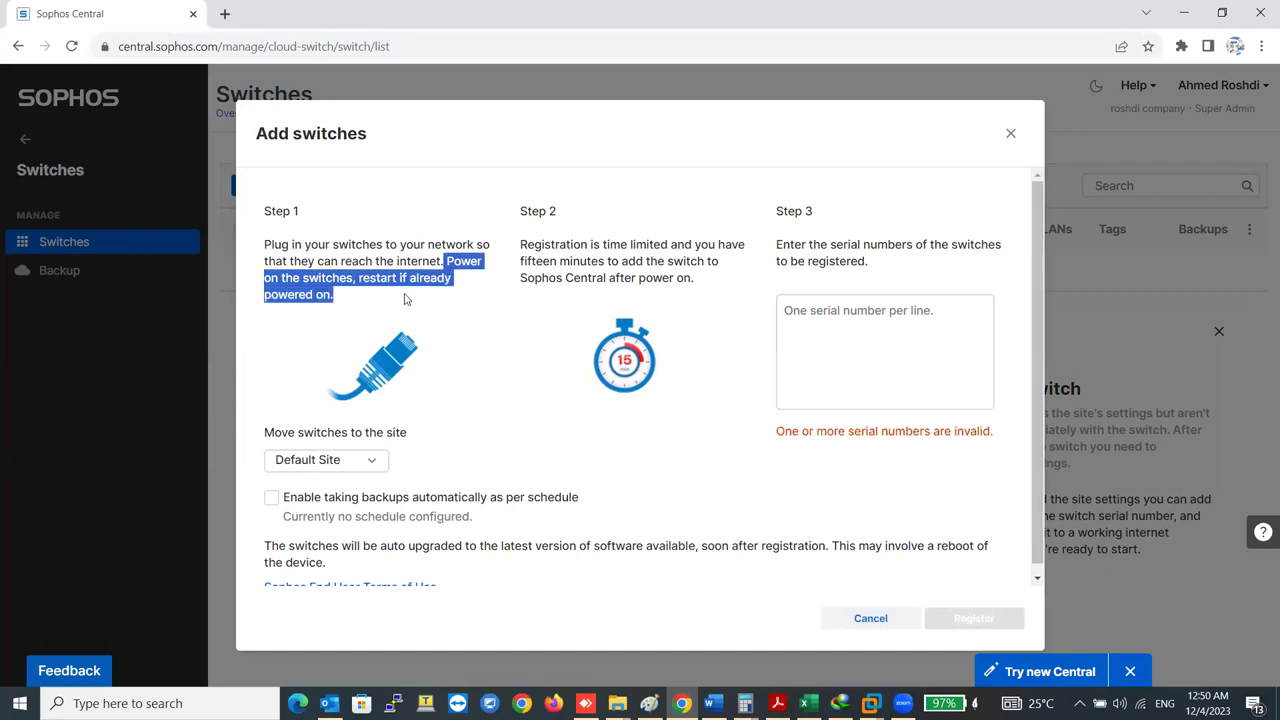
click(472, 291)
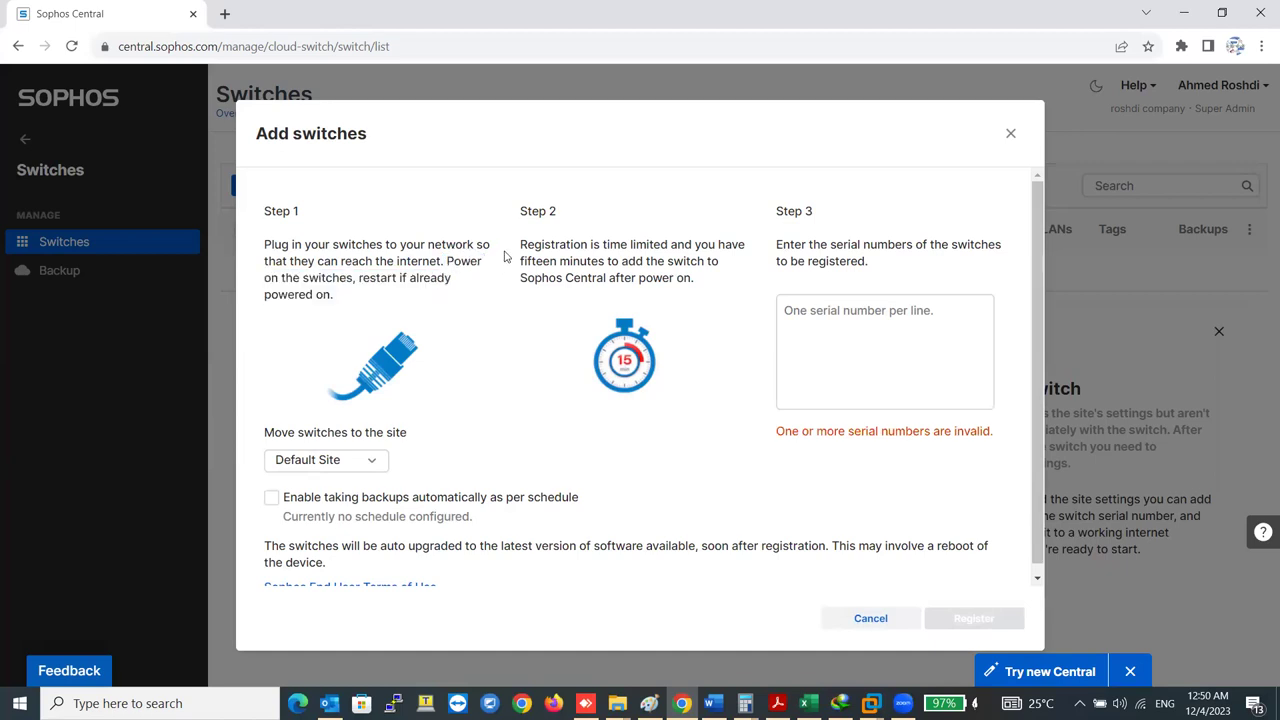
drag(522, 245, 730, 265)
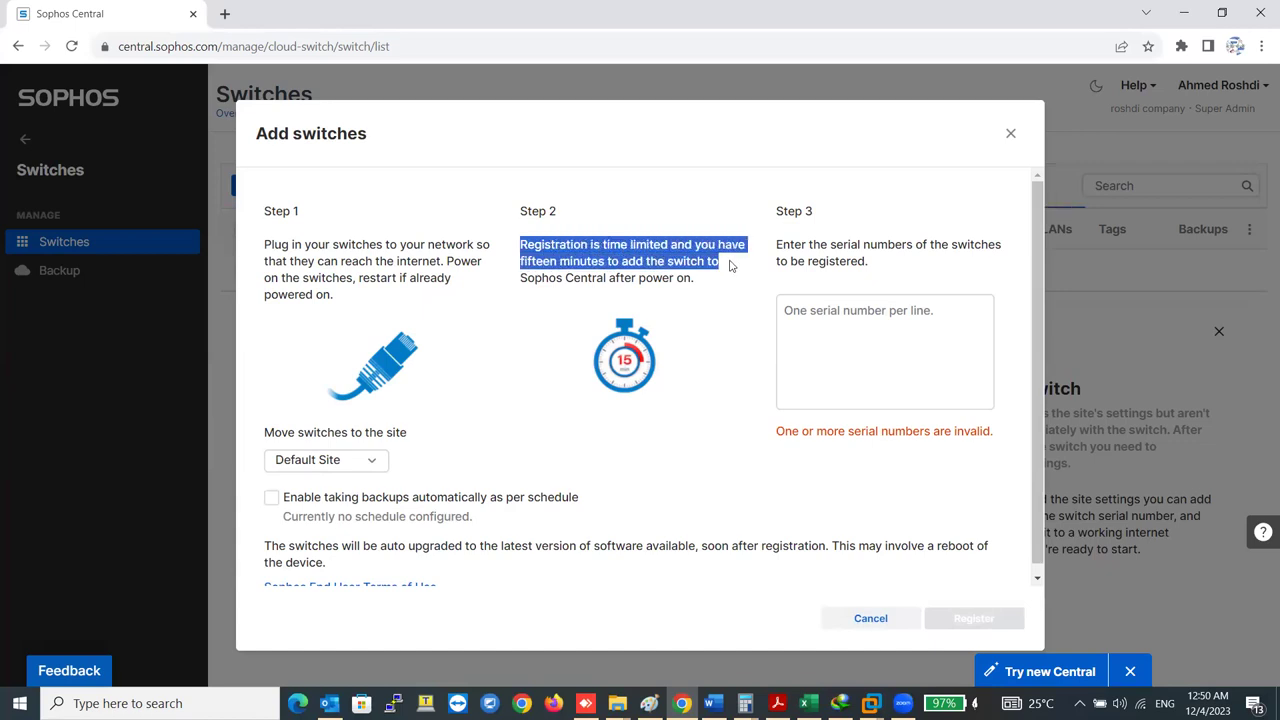
double_click(600, 278)
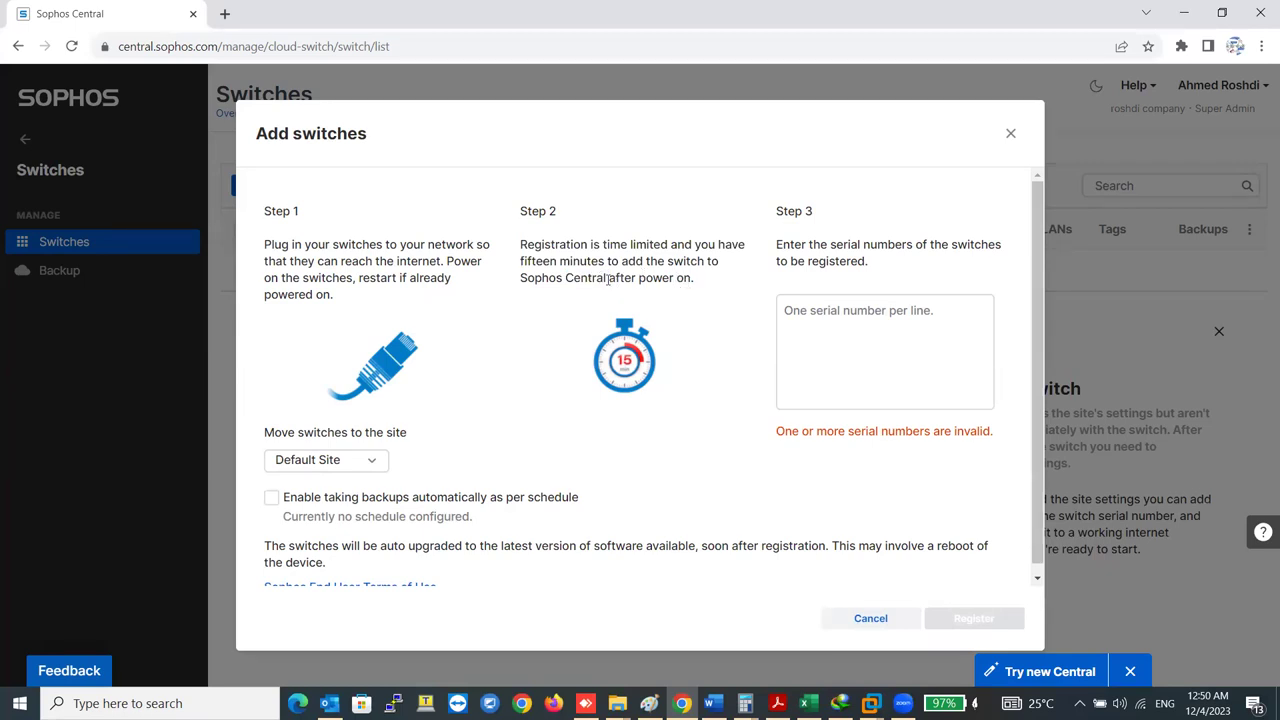
drag(604, 277, 521, 244)
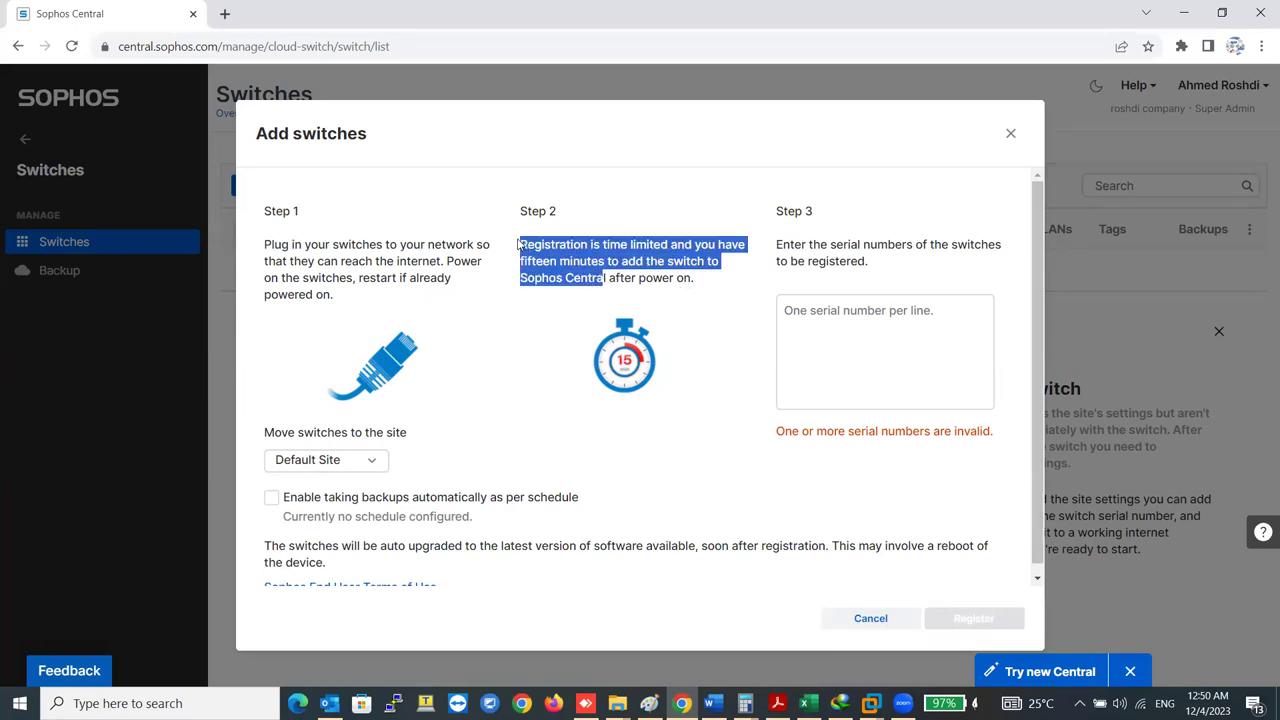
click(556, 264)
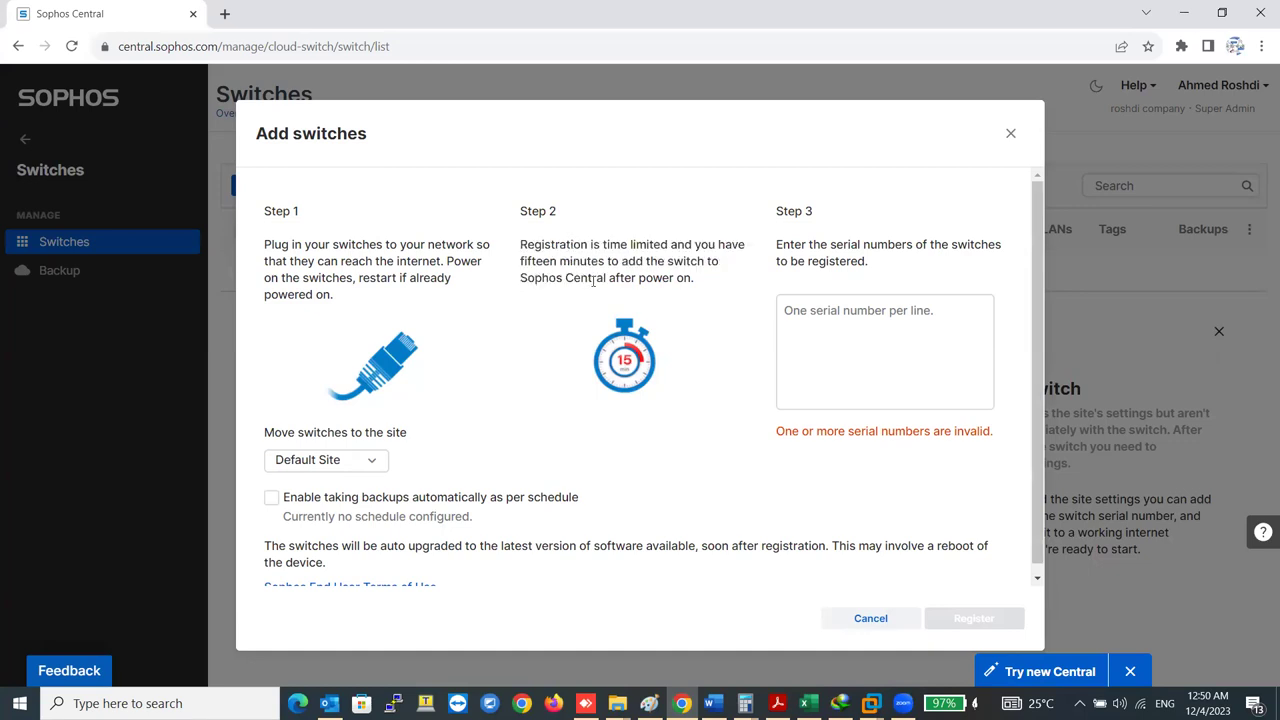
drag(604, 279, 521, 244)
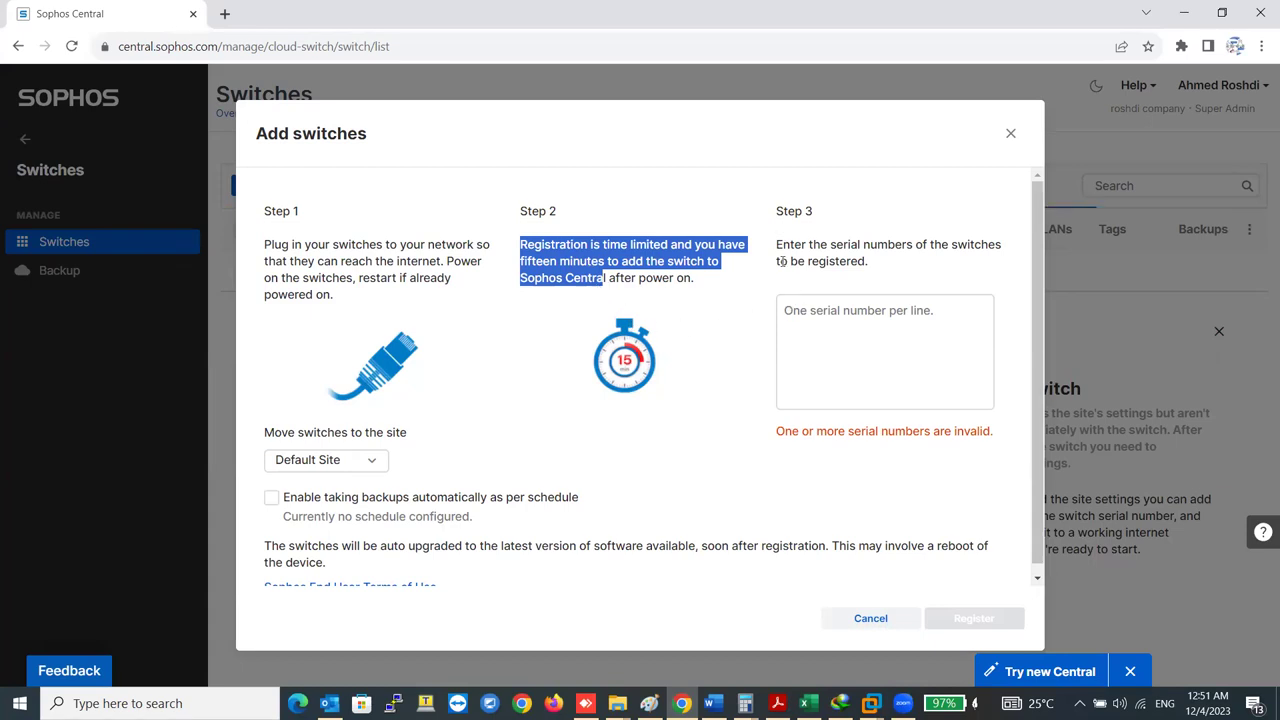
drag(776, 244, 867, 265)
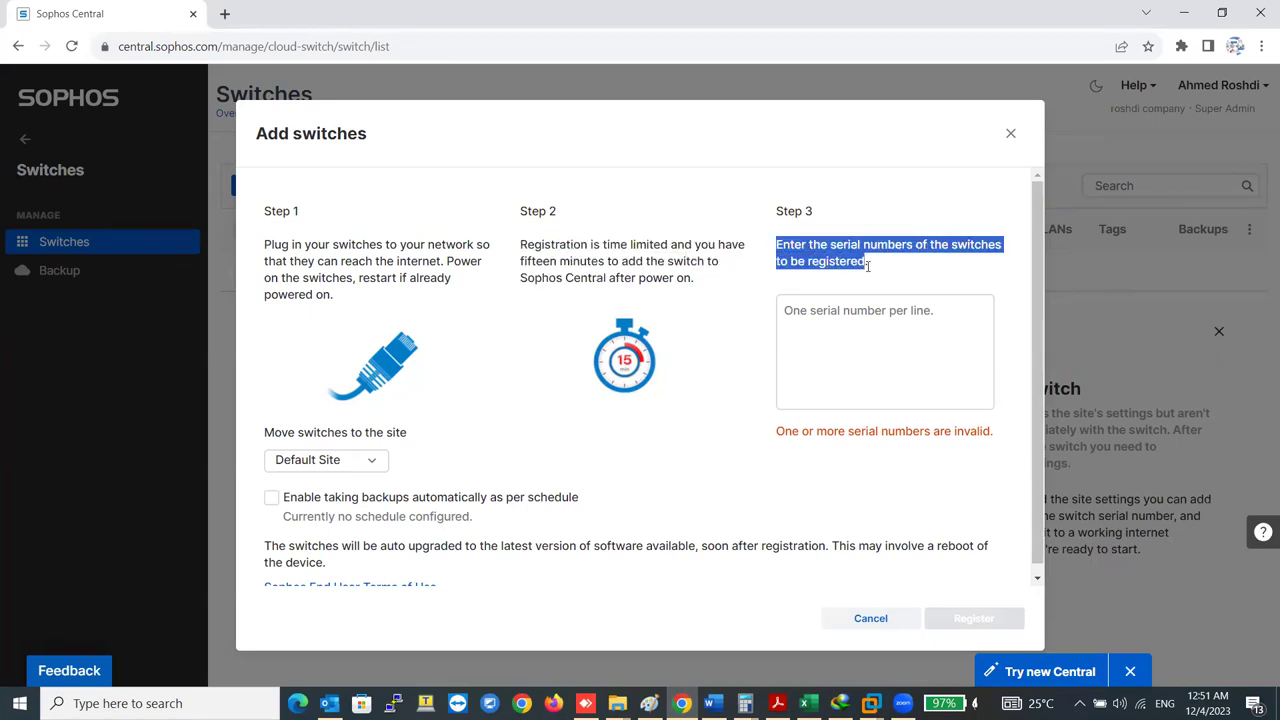
click(818, 274)
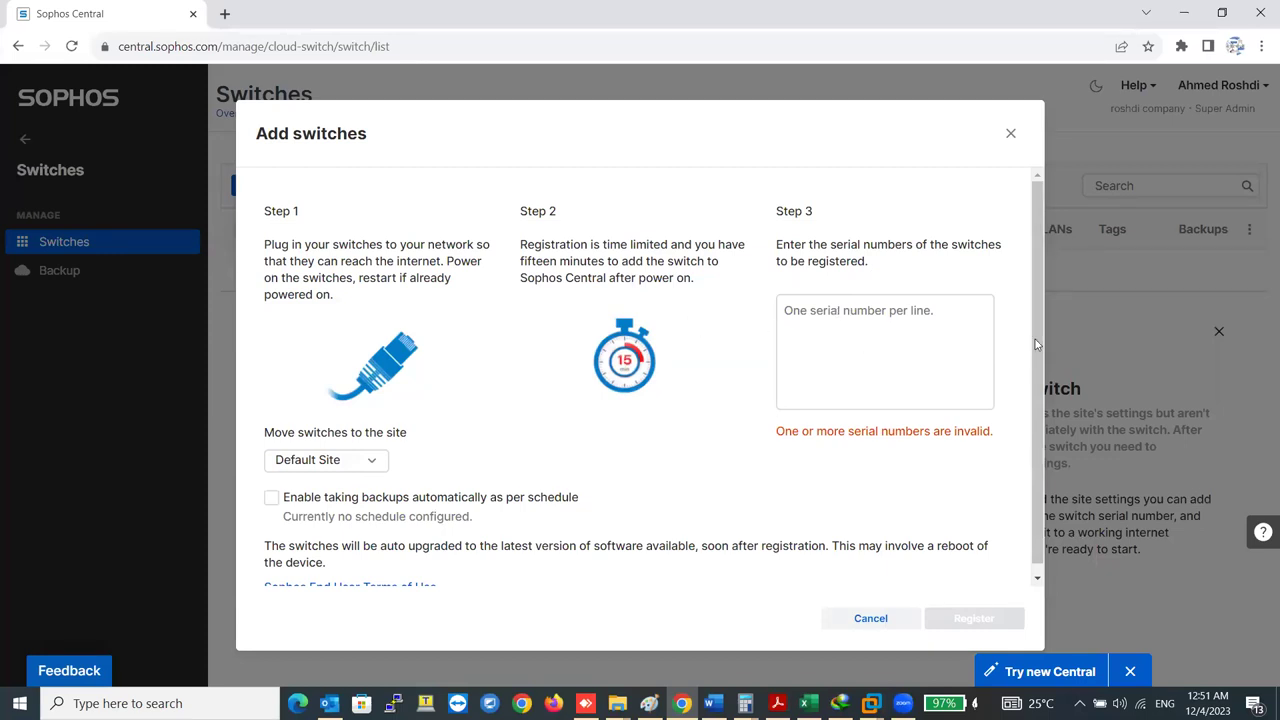
Step: Keep Default Site, cancel the scheduled-backup settings, and close the dialog to the Dashboard
scroll(445, 421, down, 1)
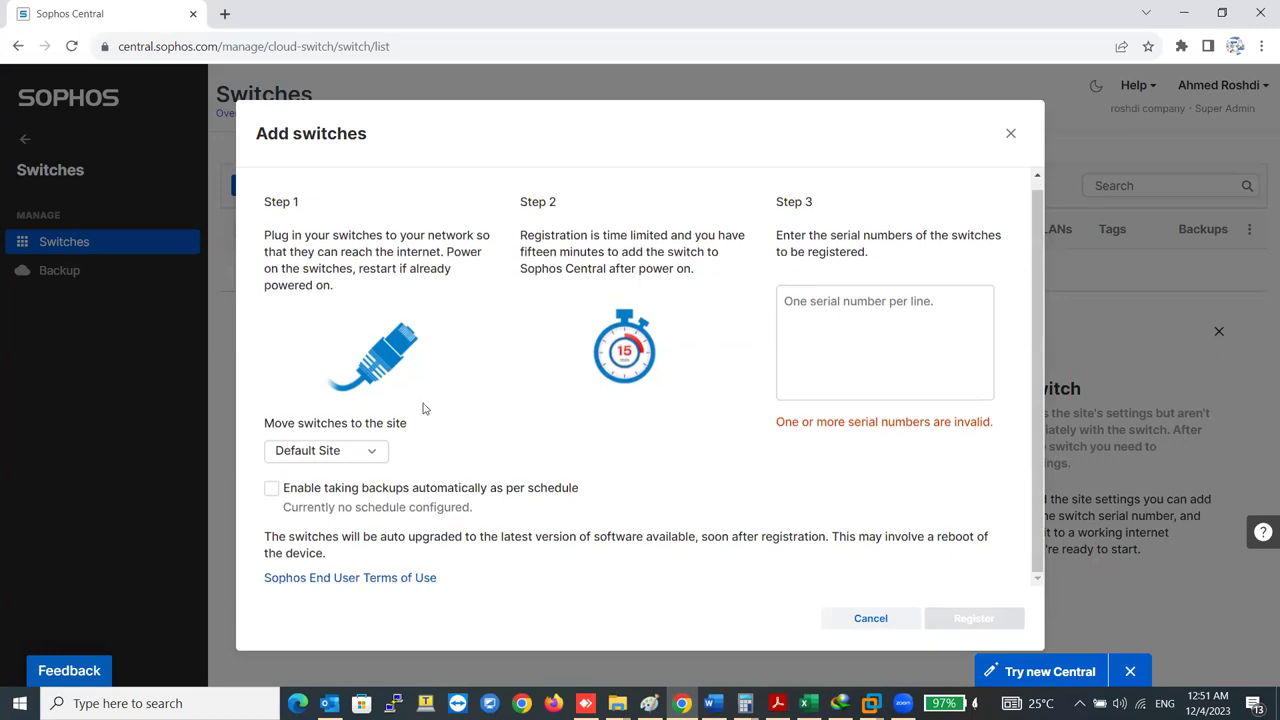
click(350, 451)
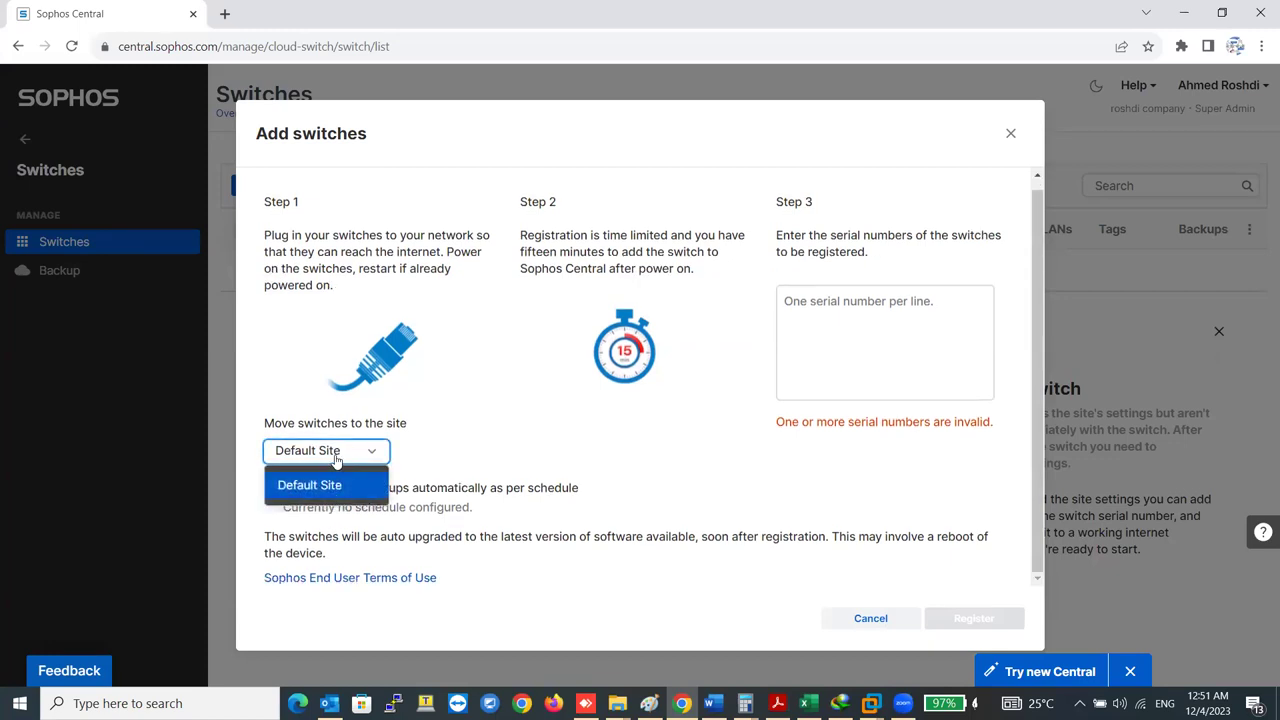
click(295, 508)
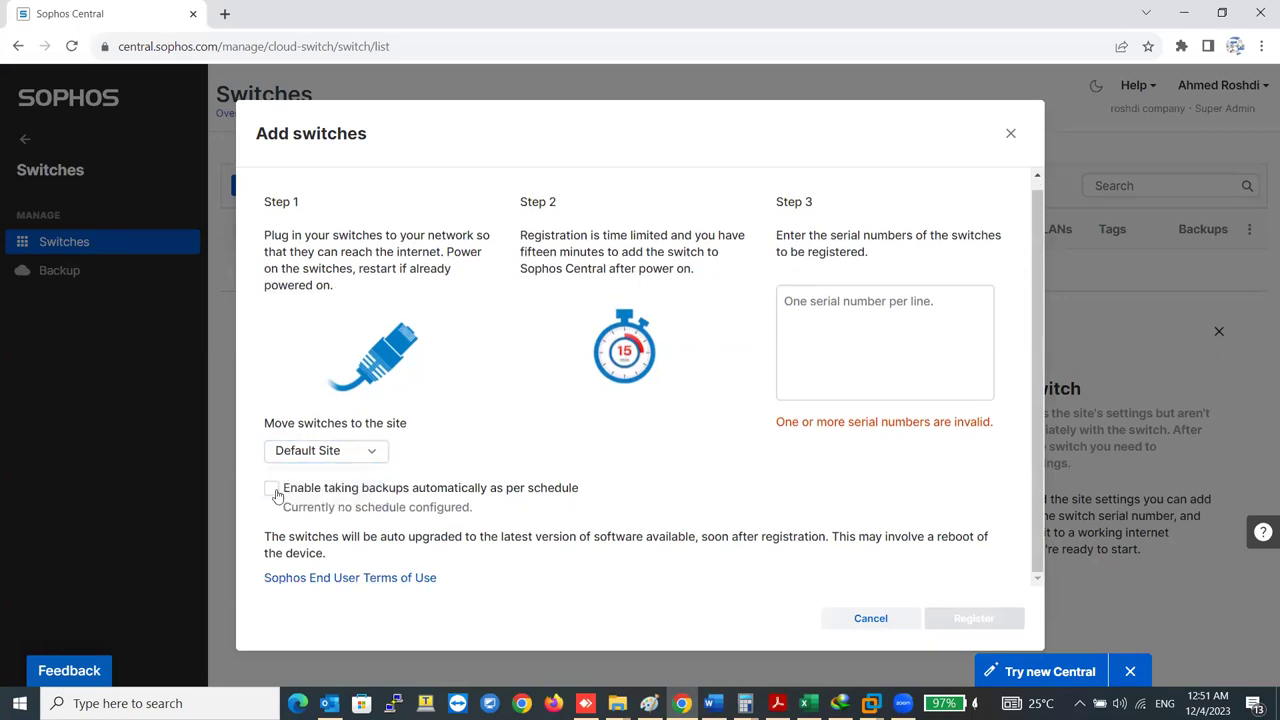
click(274, 490)
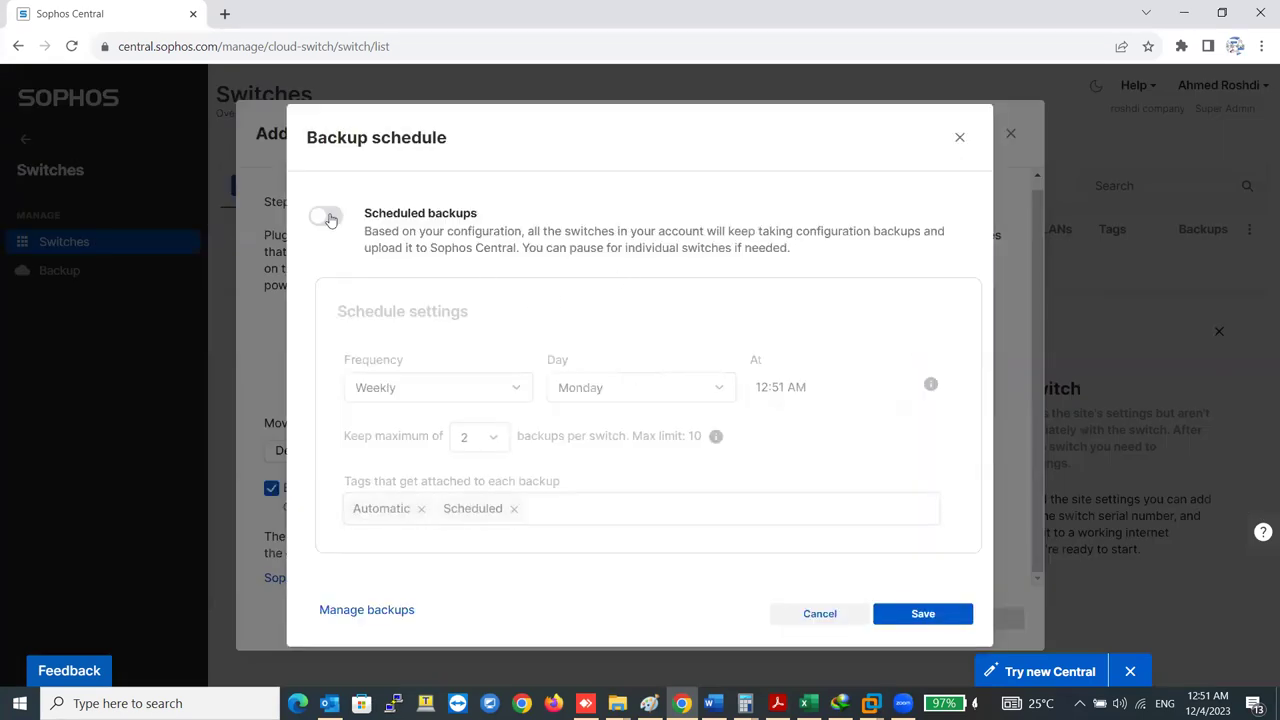
click(326, 217)
click(485, 388)
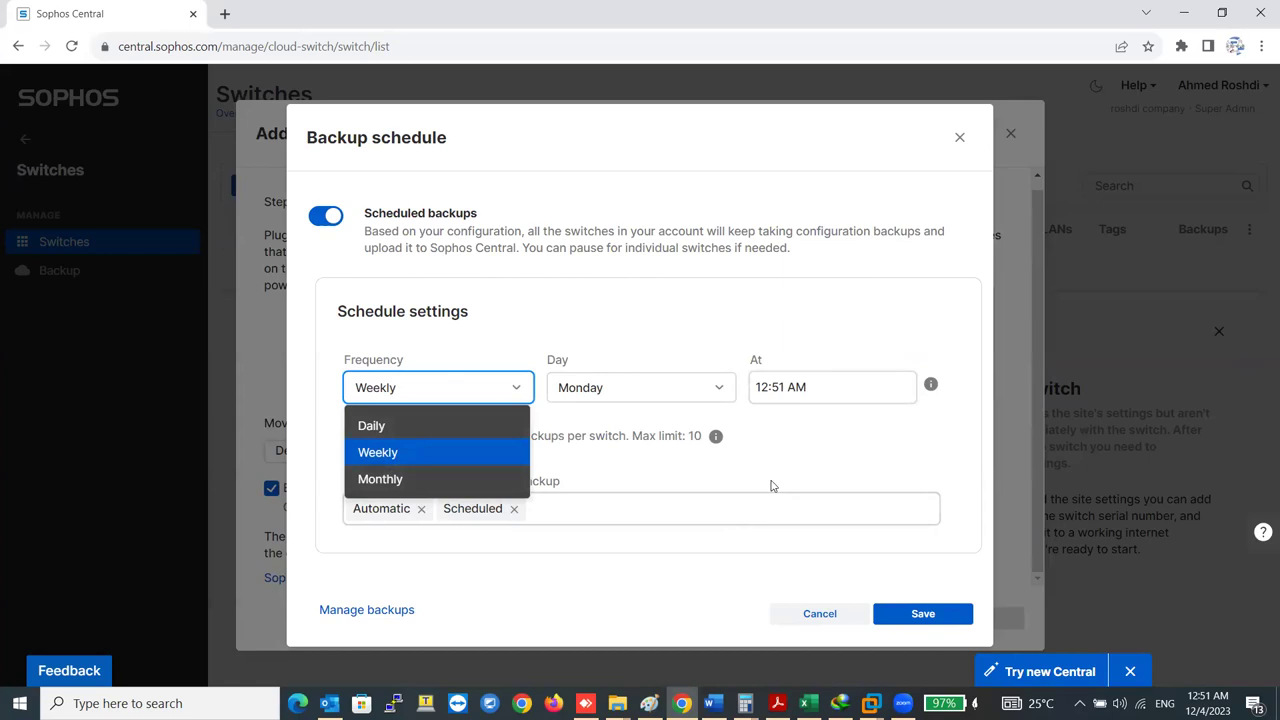
click(792, 478)
click(820, 612)
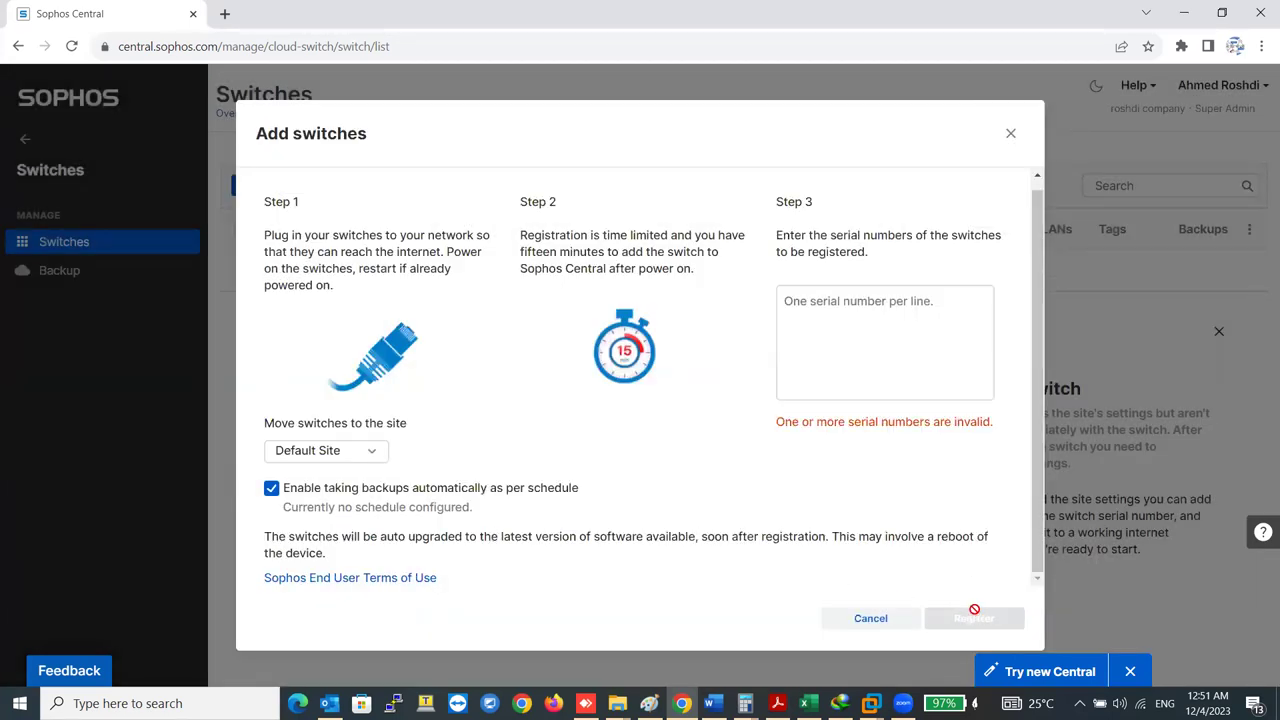
click(1010, 133)
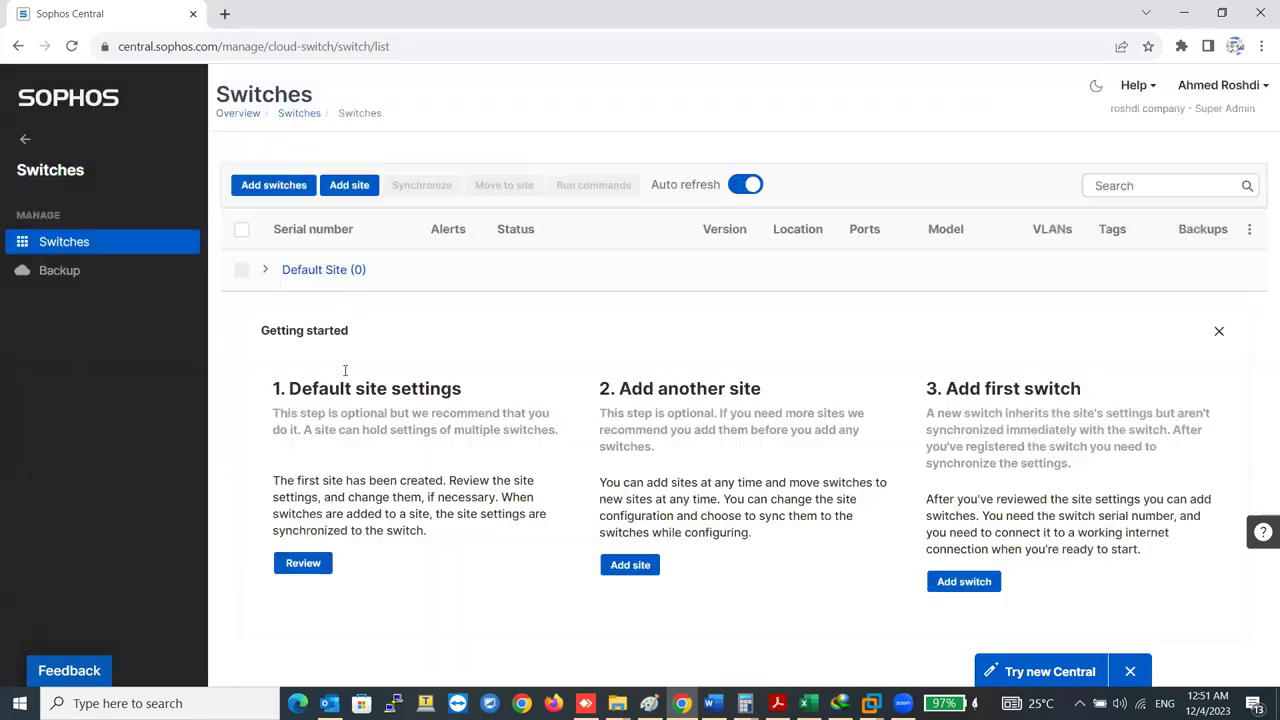
click(24, 140)
Step: Go to Licensing via the account menu and inspect the Zero Trust Network Access license
click(1208, 97)
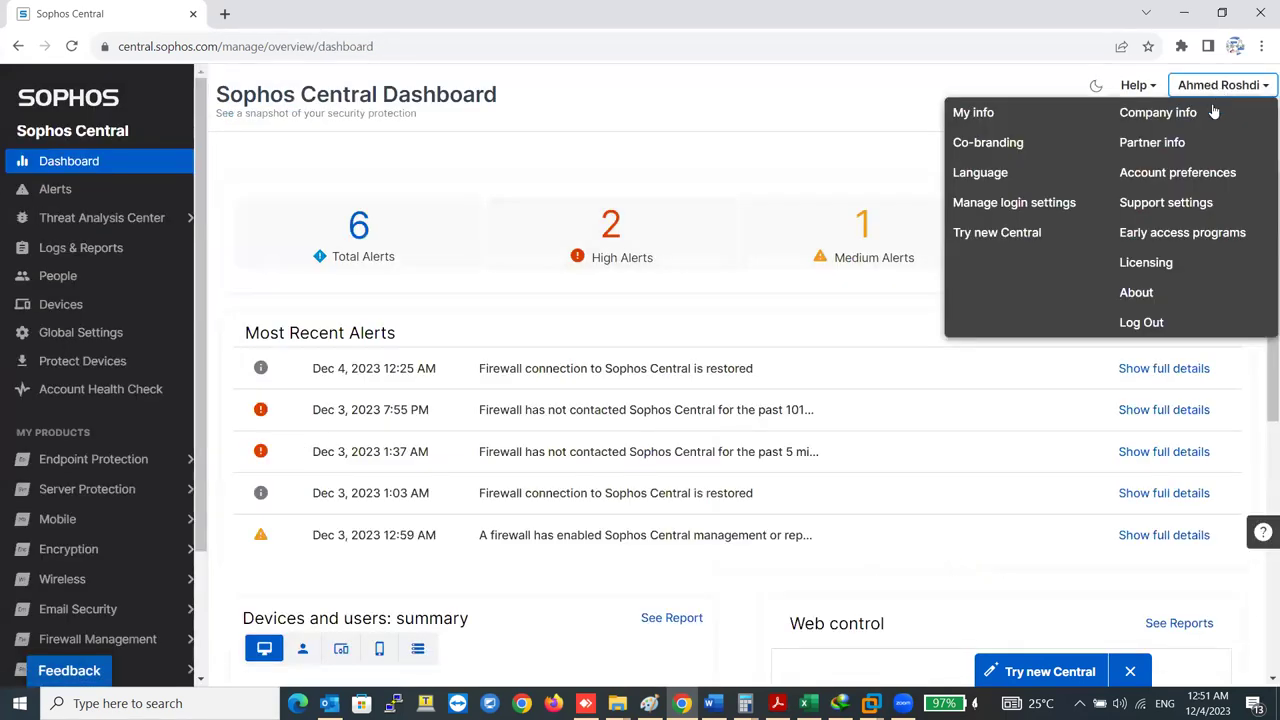
click(1237, 260)
scroll(478, 435, down, 2)
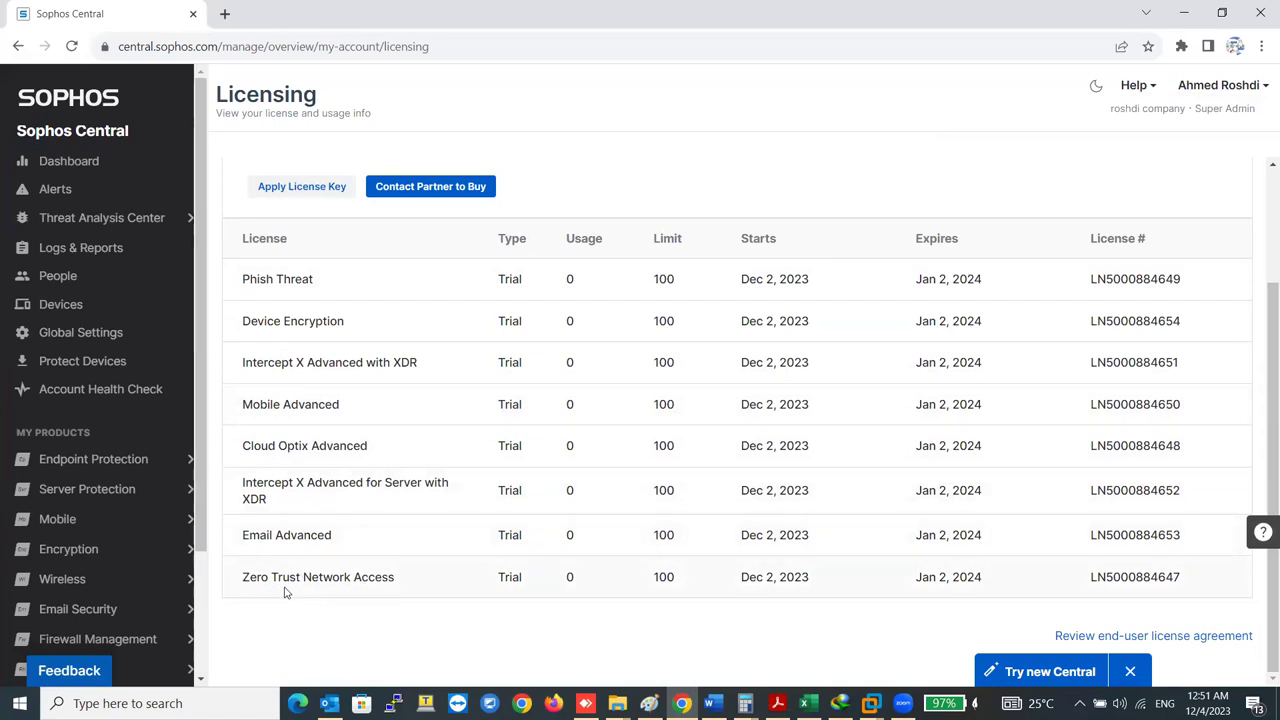
triple_click(350, 589)
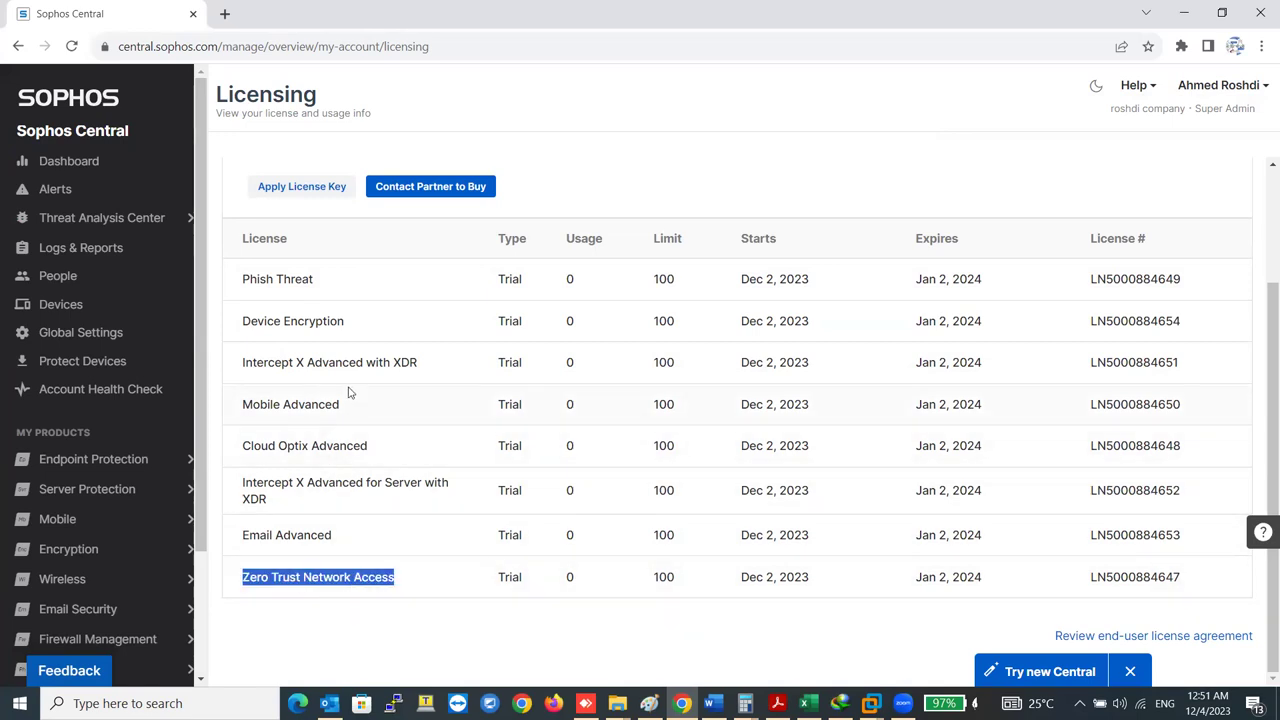
scroll(349, 392, up, 3)
scroll(348, 368, down, 3)
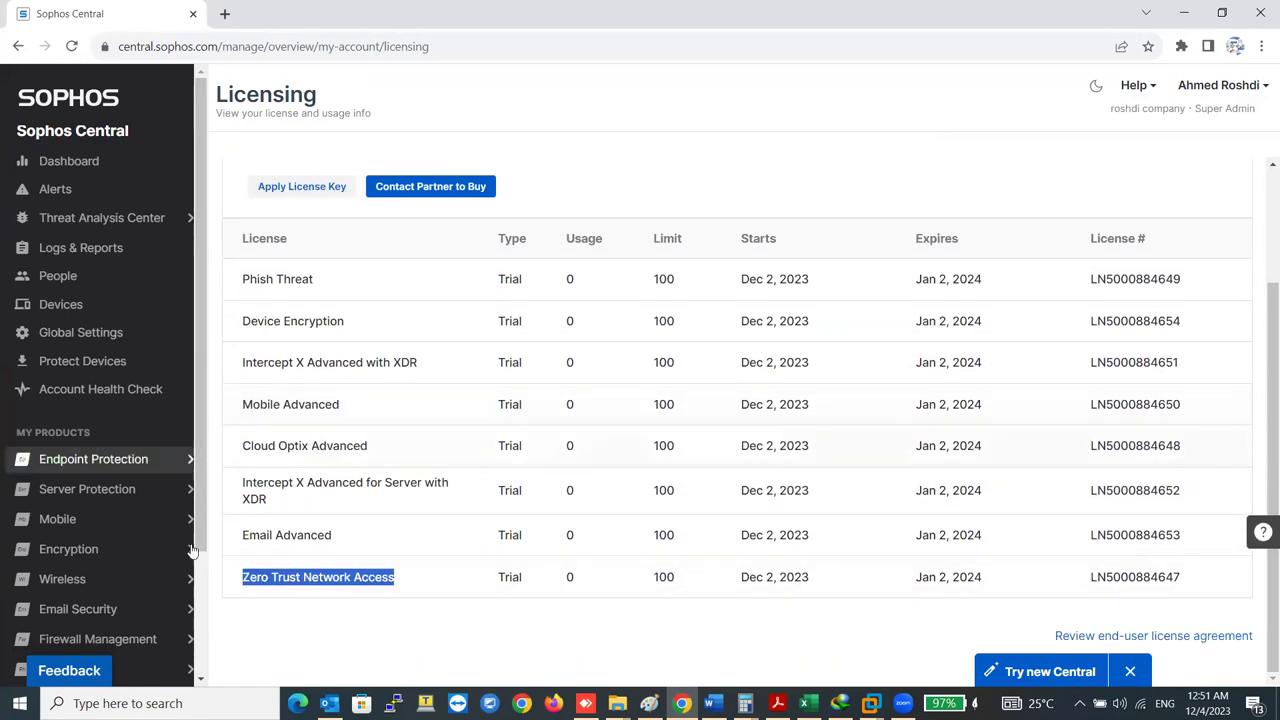
scroll(336, 570, up, 3)
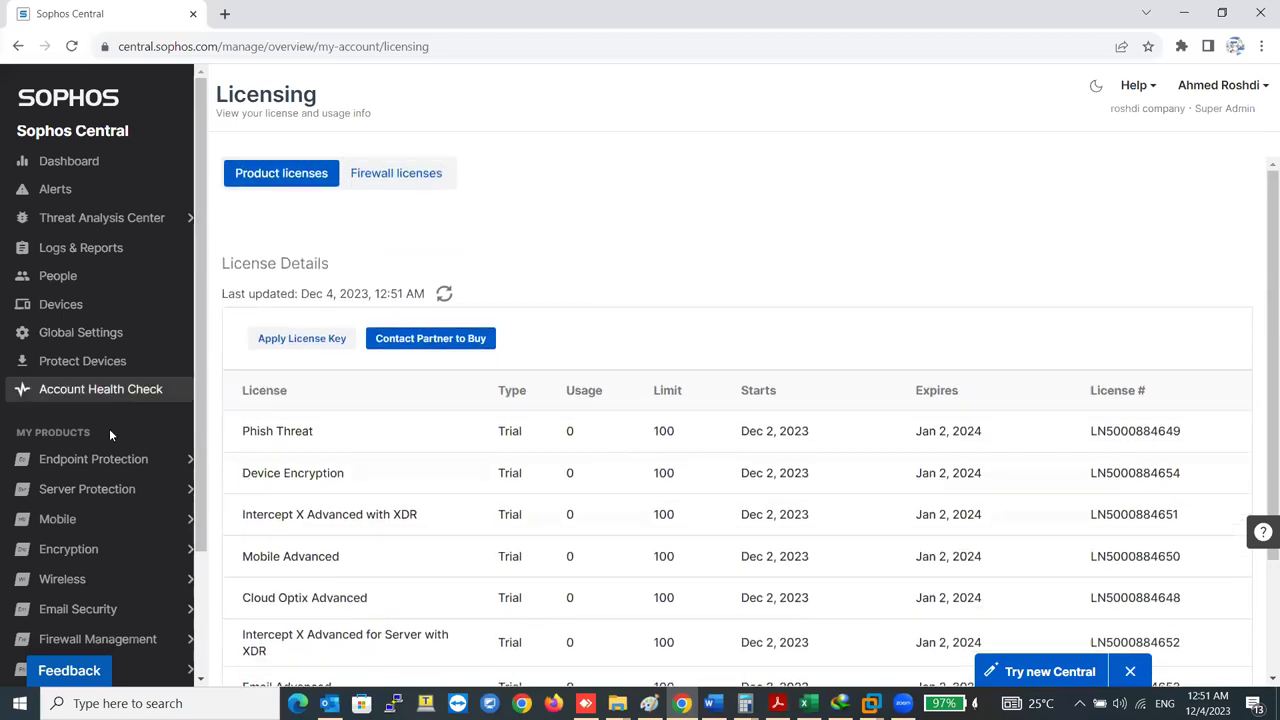
scroll(109, 428, down, 3)
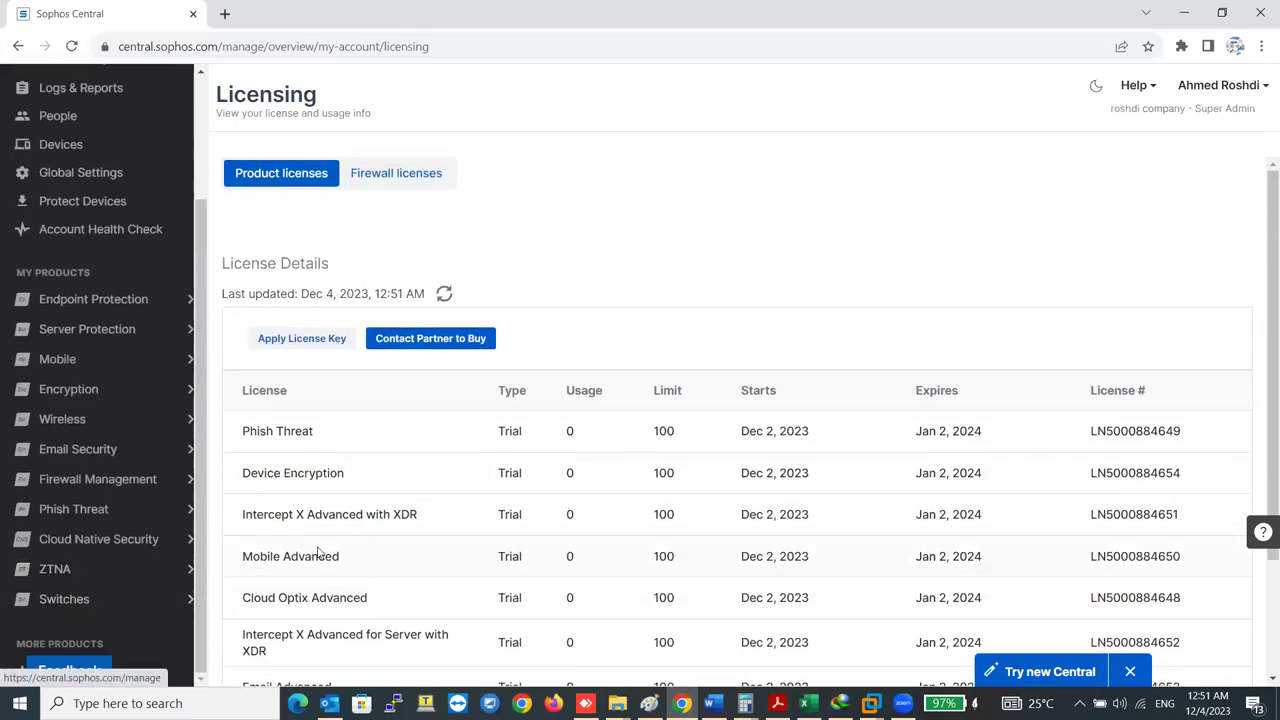
scroll(300, 580, down, 2)
triple_click(300, 578)
click(301, 583)
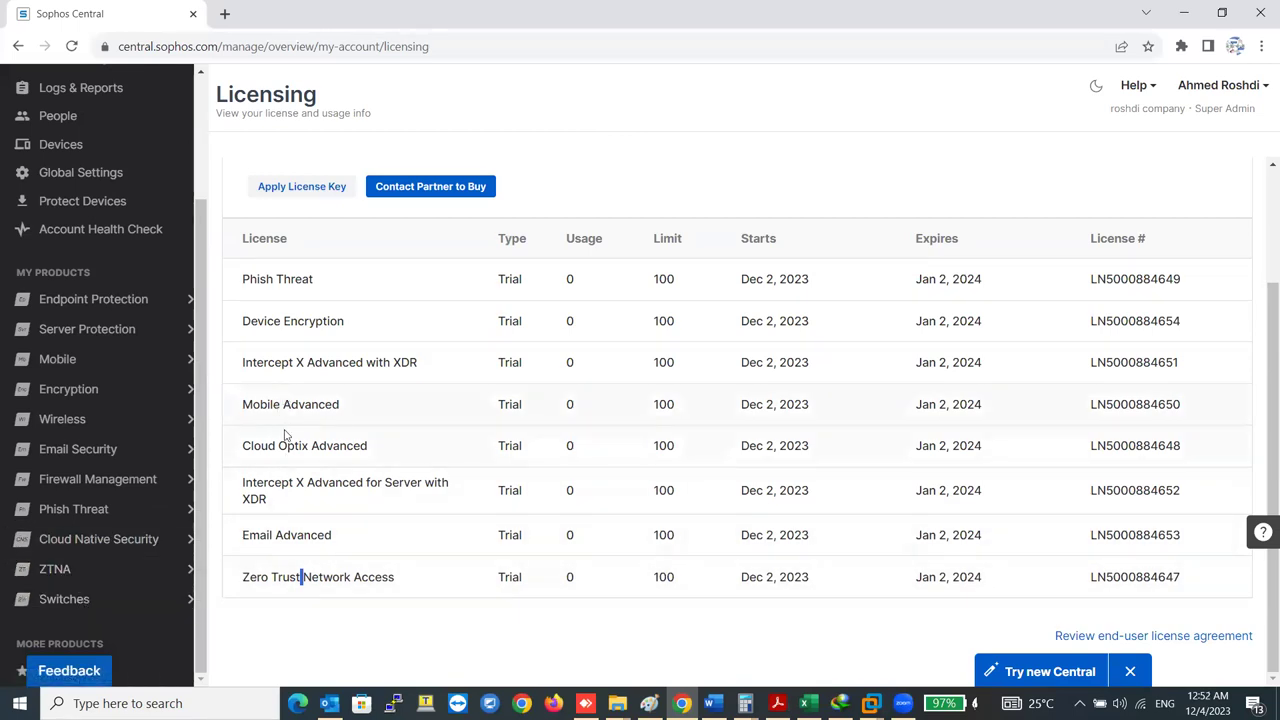
Step: Check the Phish Threat license expiry of Jan 2, 2024, then switch to Firewall licenses
triple_click(292, 280)
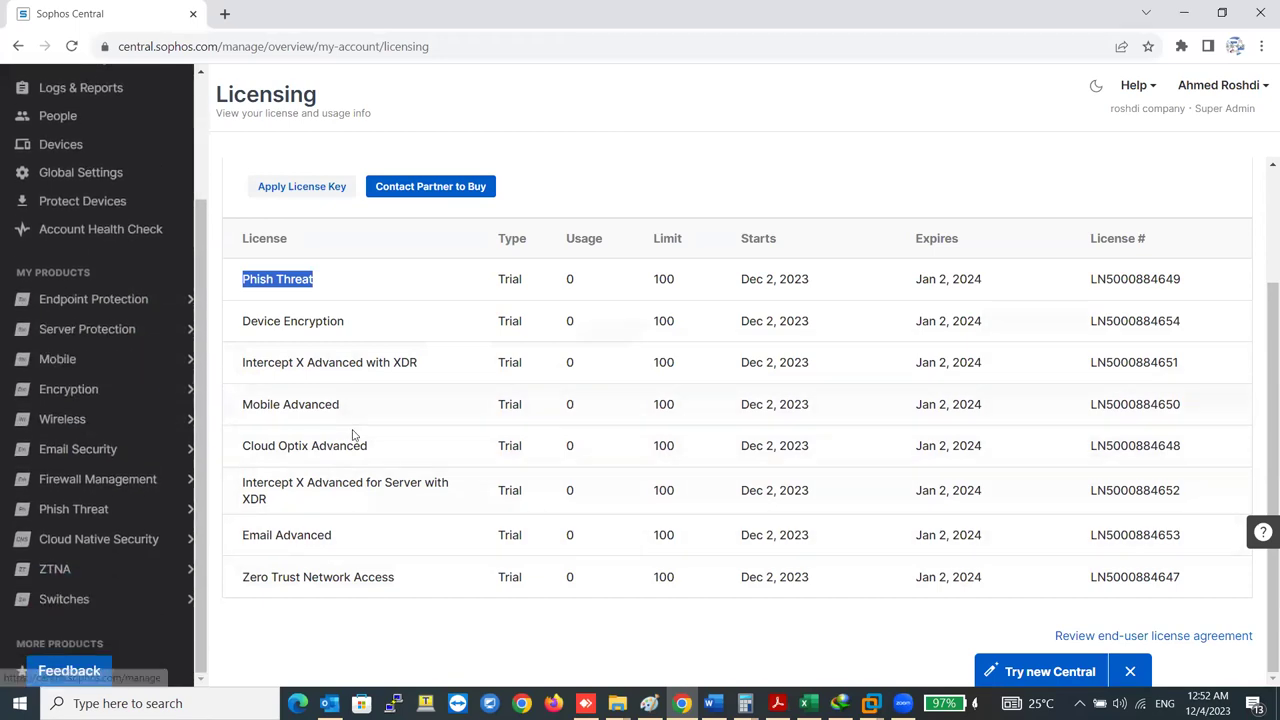
scroll(366, 491, up, 2)
scroll(366, 491, down, 2)
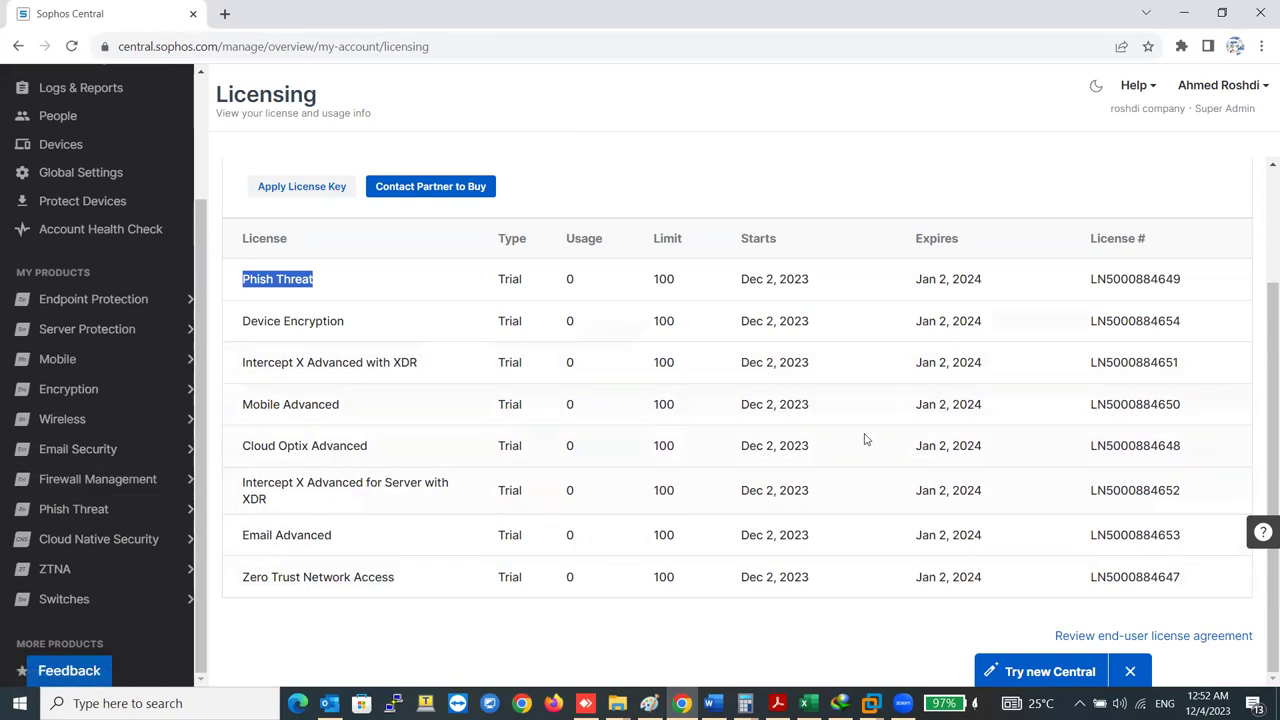
triple_click(945, 281)
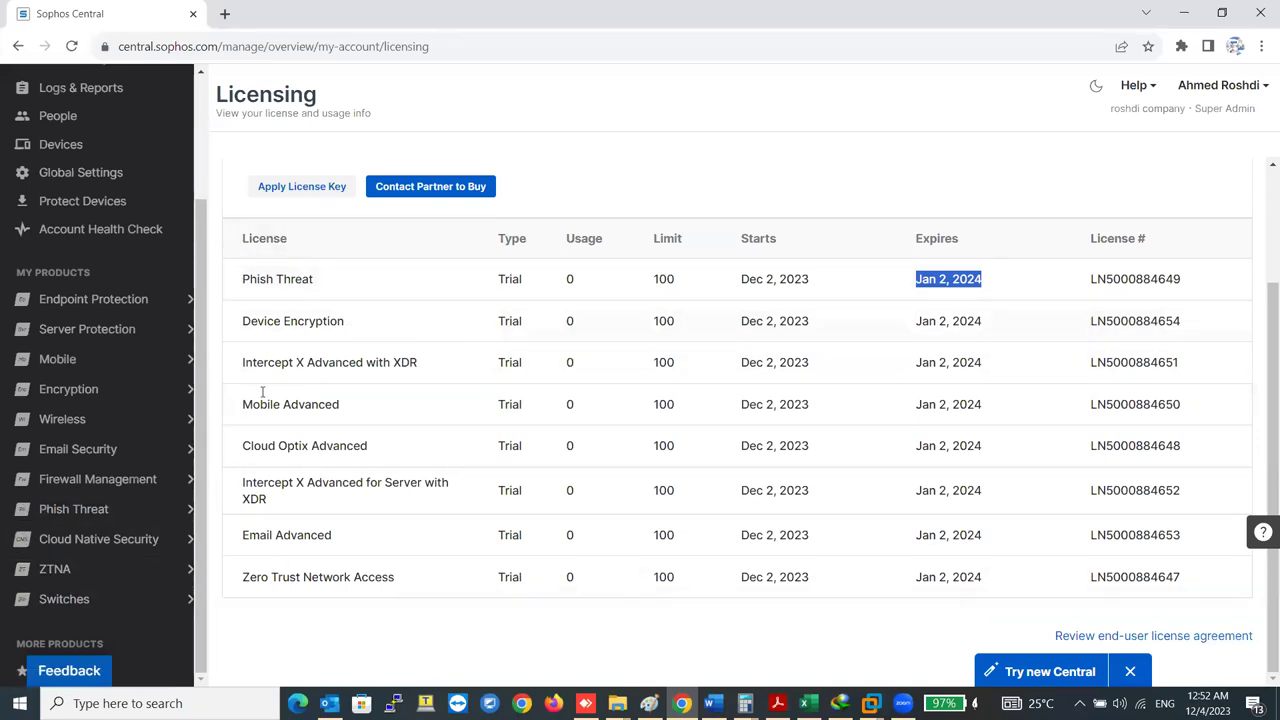
scroll(260, 460, up, 2)
scroll(290, 450, down, 2)
scroll(375, 340, up, 2)
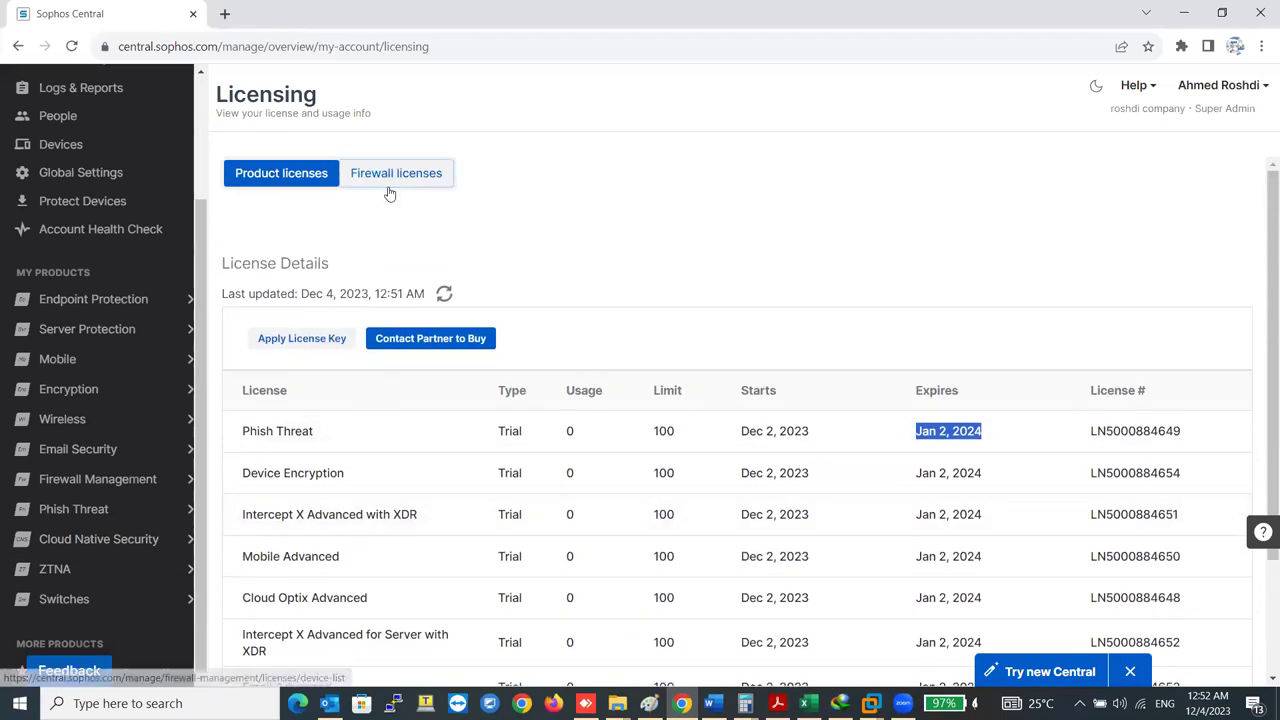
click(392, 184)
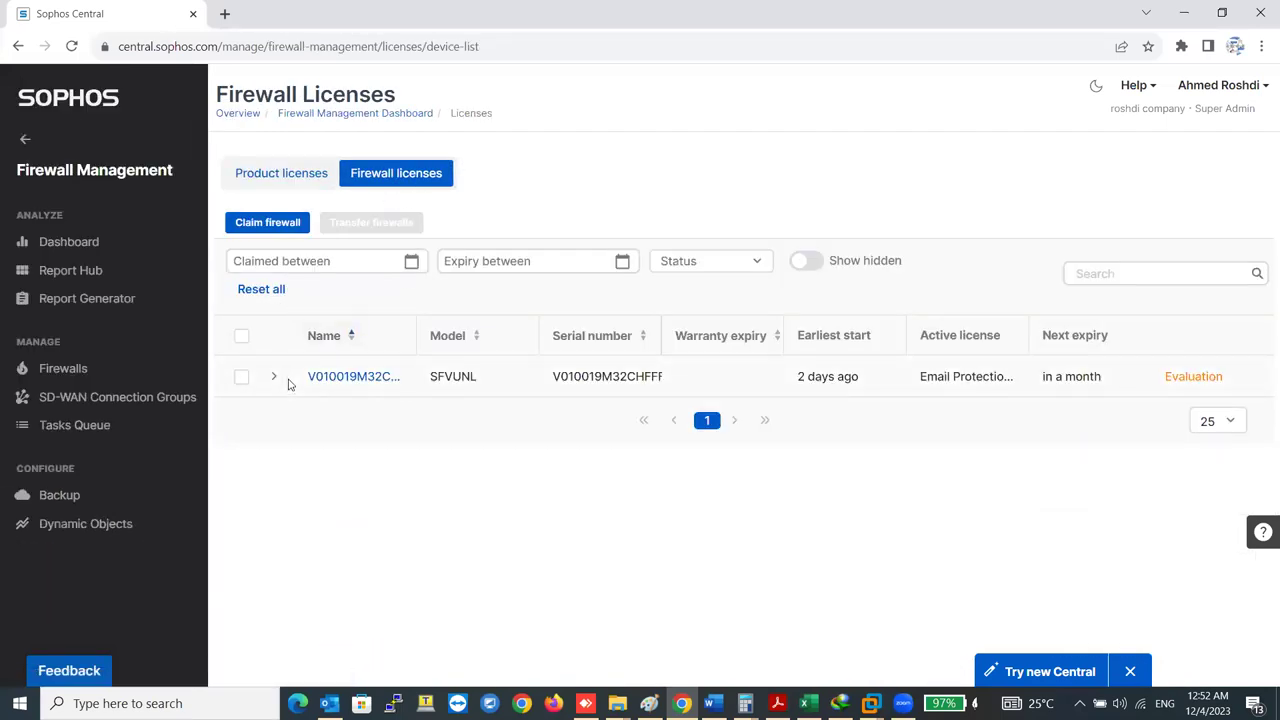
Step: Expand the firewall's row to view its evaluation subscriptions, then return to the Dashboard
click(274, 377)
scroll(450, 520, down, 5)
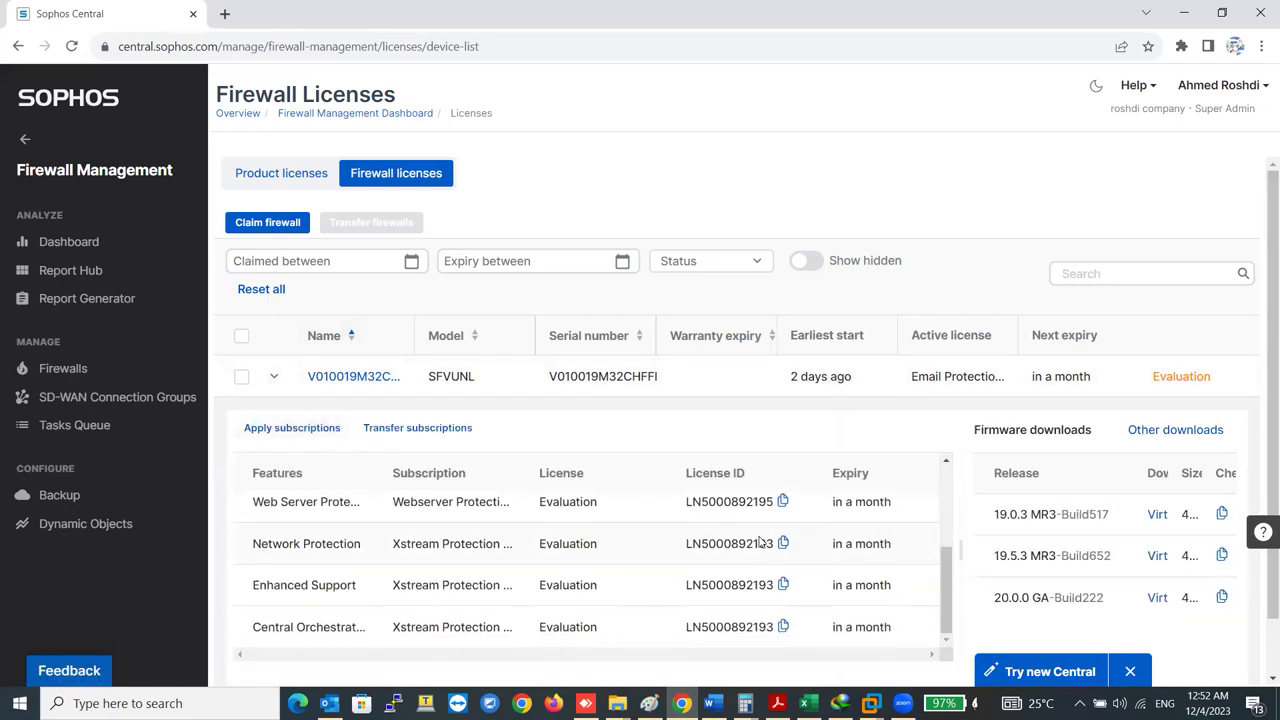
scroll(535, 565, up, 5)
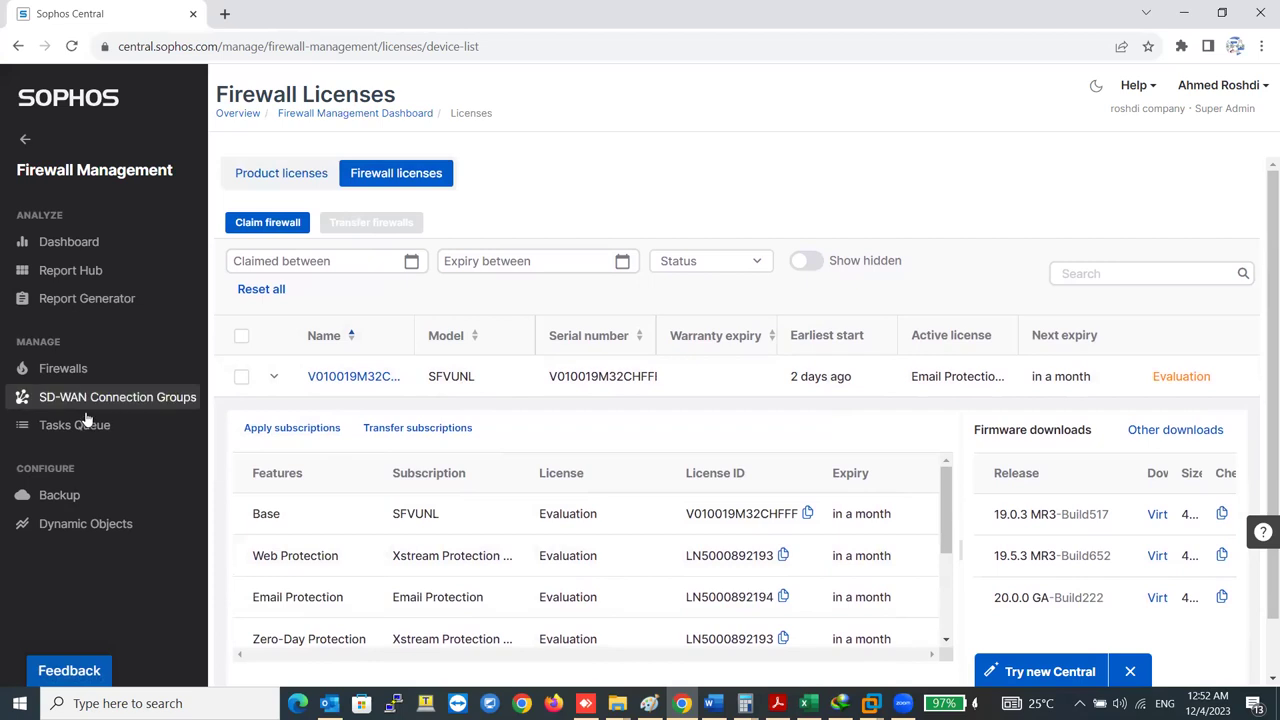
click(25, 140)
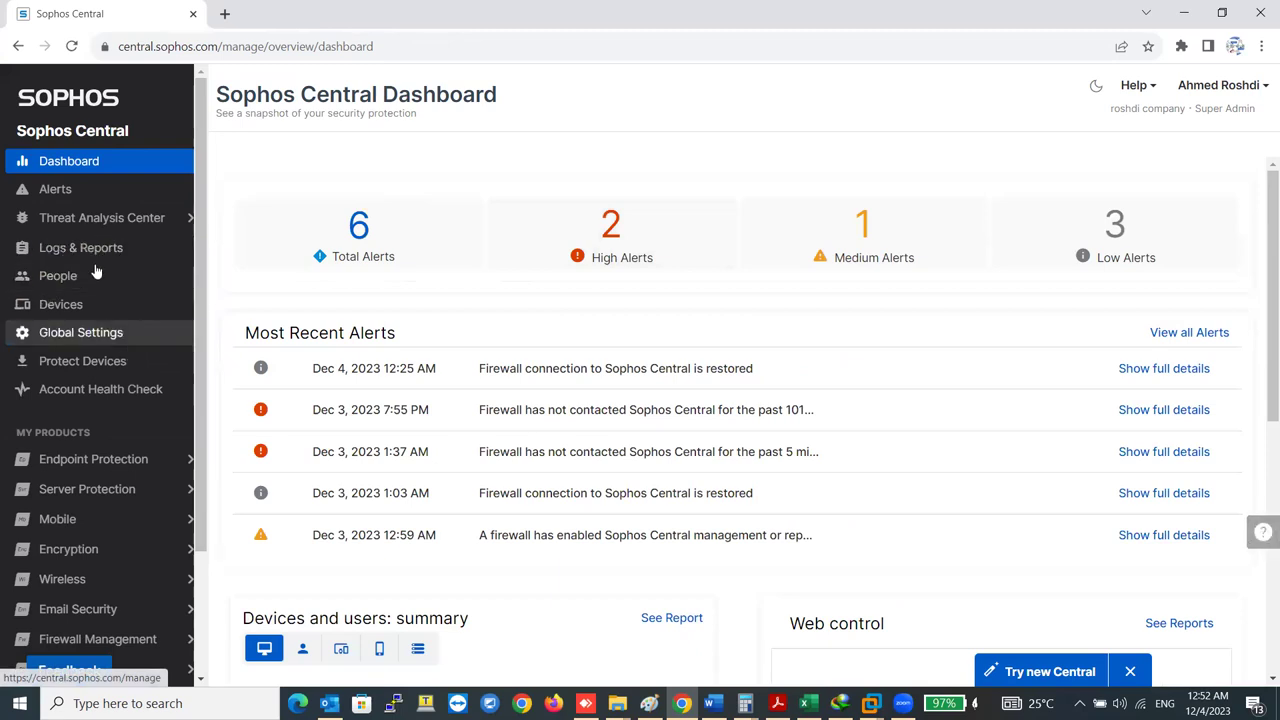
Step: Open the Threat Analysis Center dashboard, dismiss the XDR announcement, and scan its cards
click(104, 216)
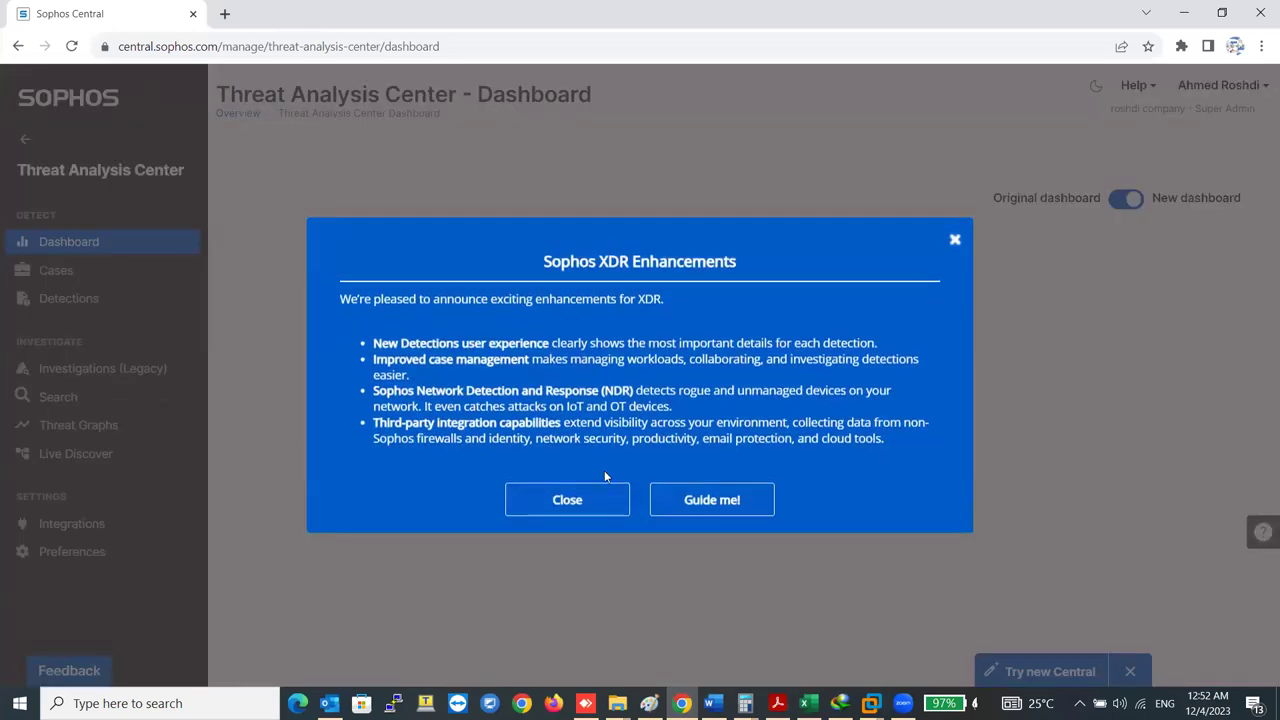
click(597, 503)
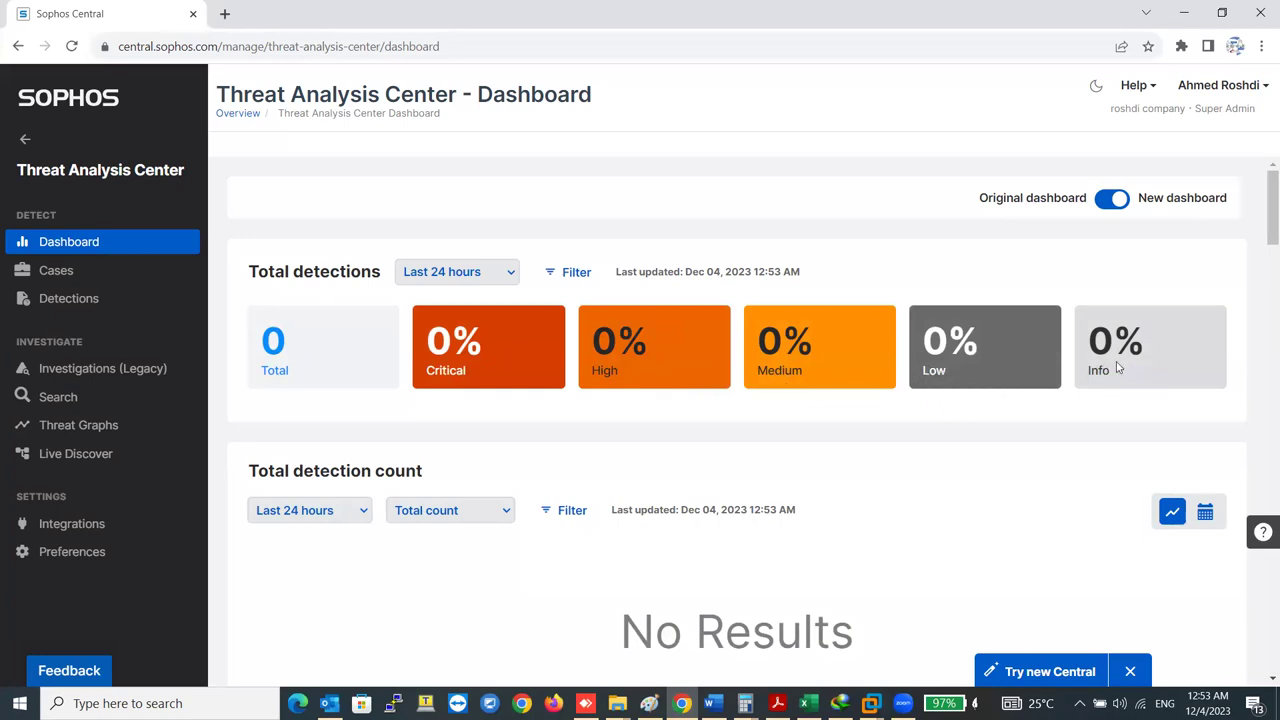
scroll(412, 470, down, 3)
scroll(300, 360, up, 3)
scroll(643, 452, down, 5)
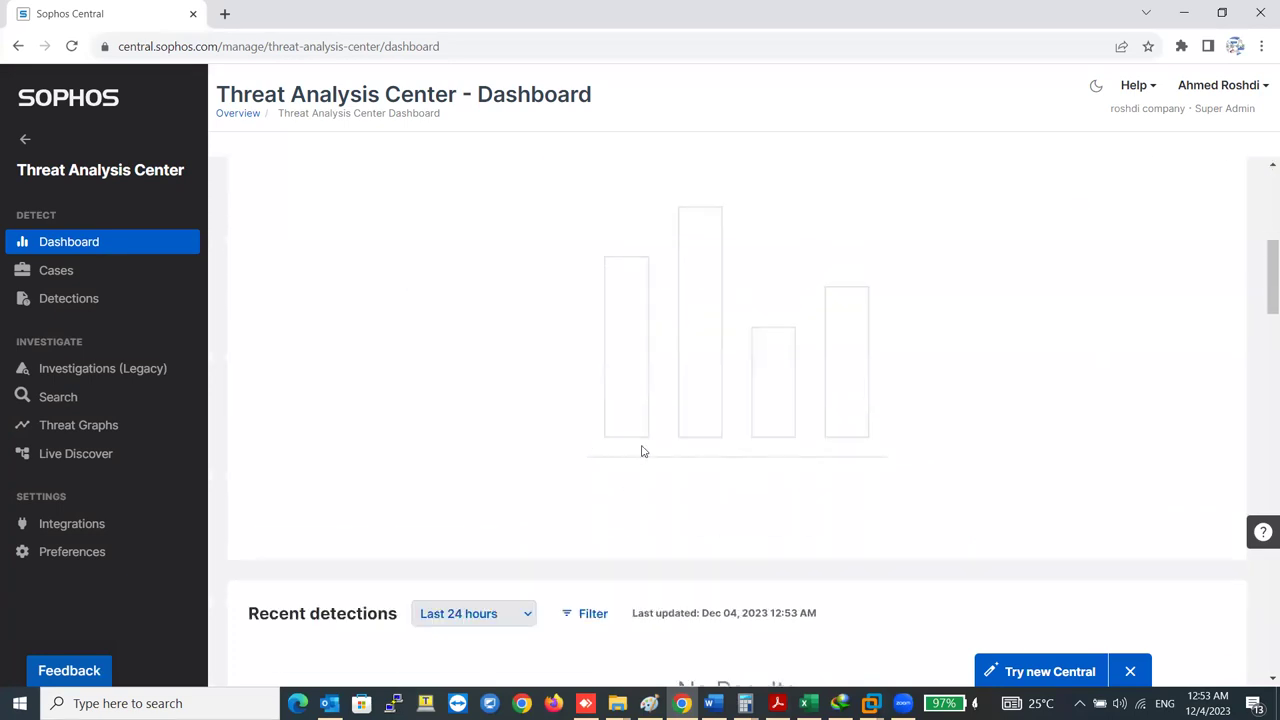
scroll(628, 454, up, 2)
scroll(690, 498, down, 2)
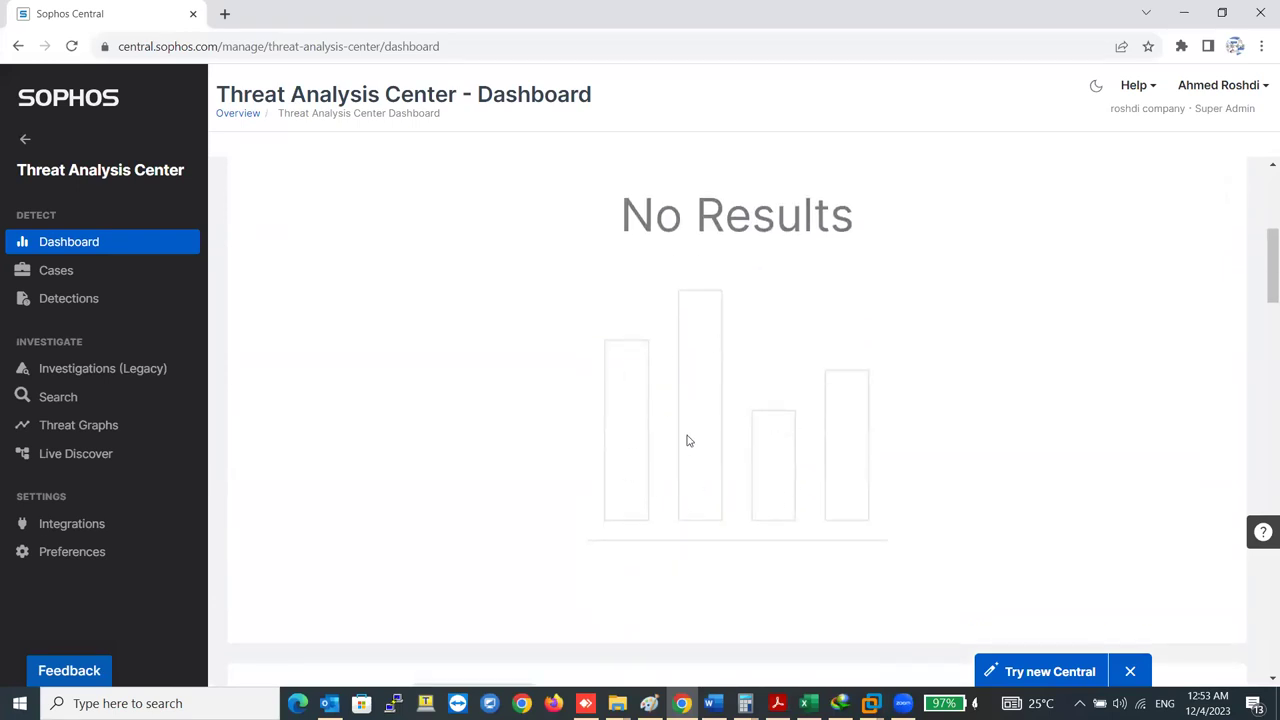
scroll(640, 489, up, 2)
scroll(621, 519, down, 4)
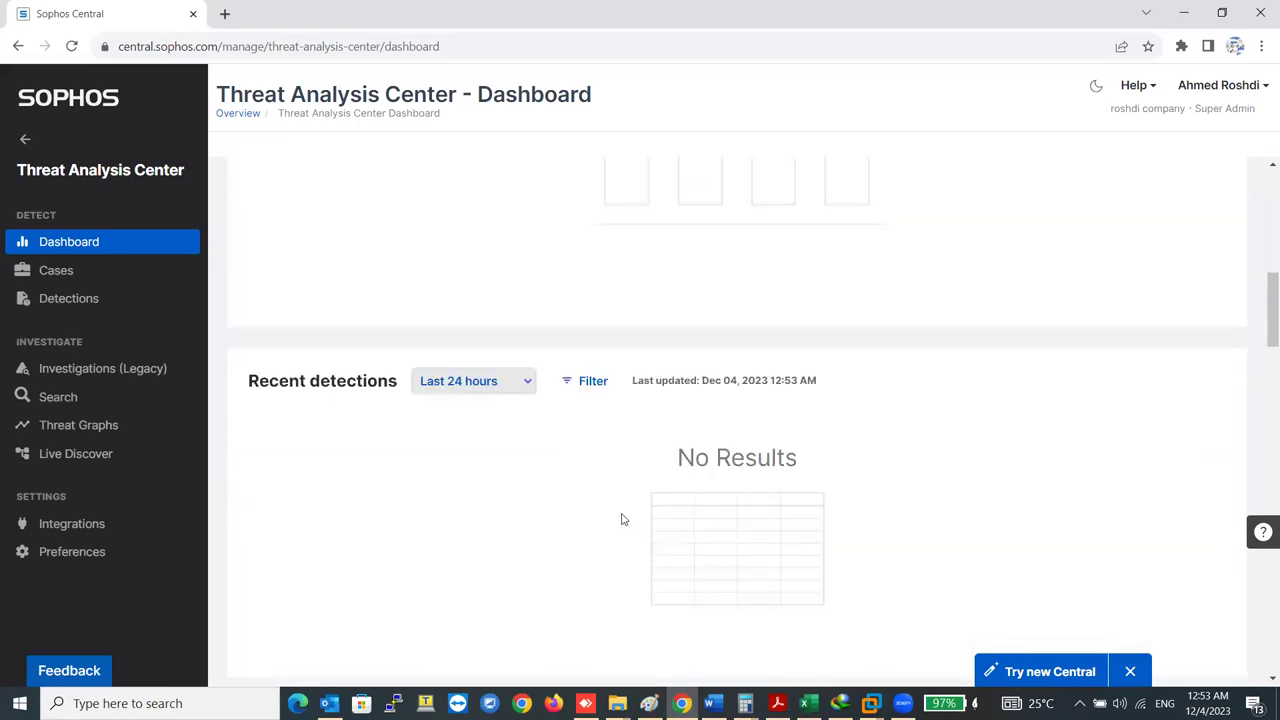
scroll(621, 519, down, 1)
scroll(358, 389, up, 5)
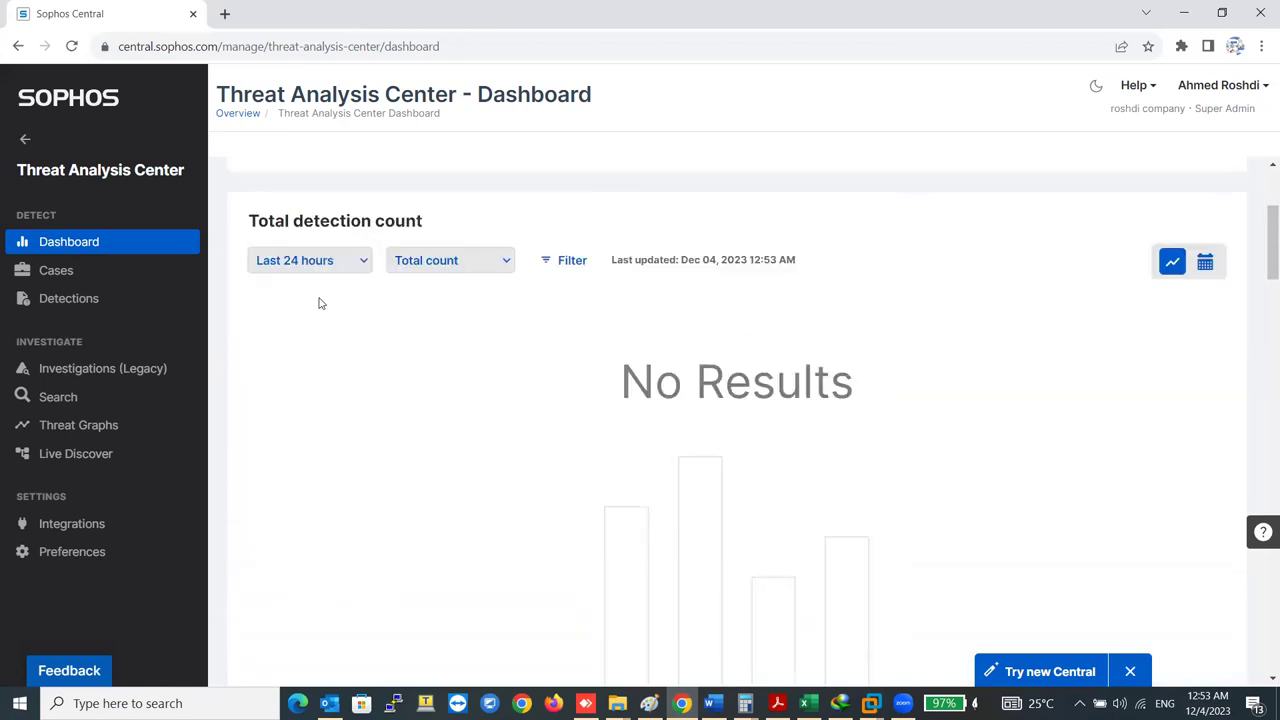
scroll(757, 534, down, 3)
scroll(403, 371, up, 3)
Step: Check the detection count's Last 24 hours range and keep it as Total count
click(352, 262)
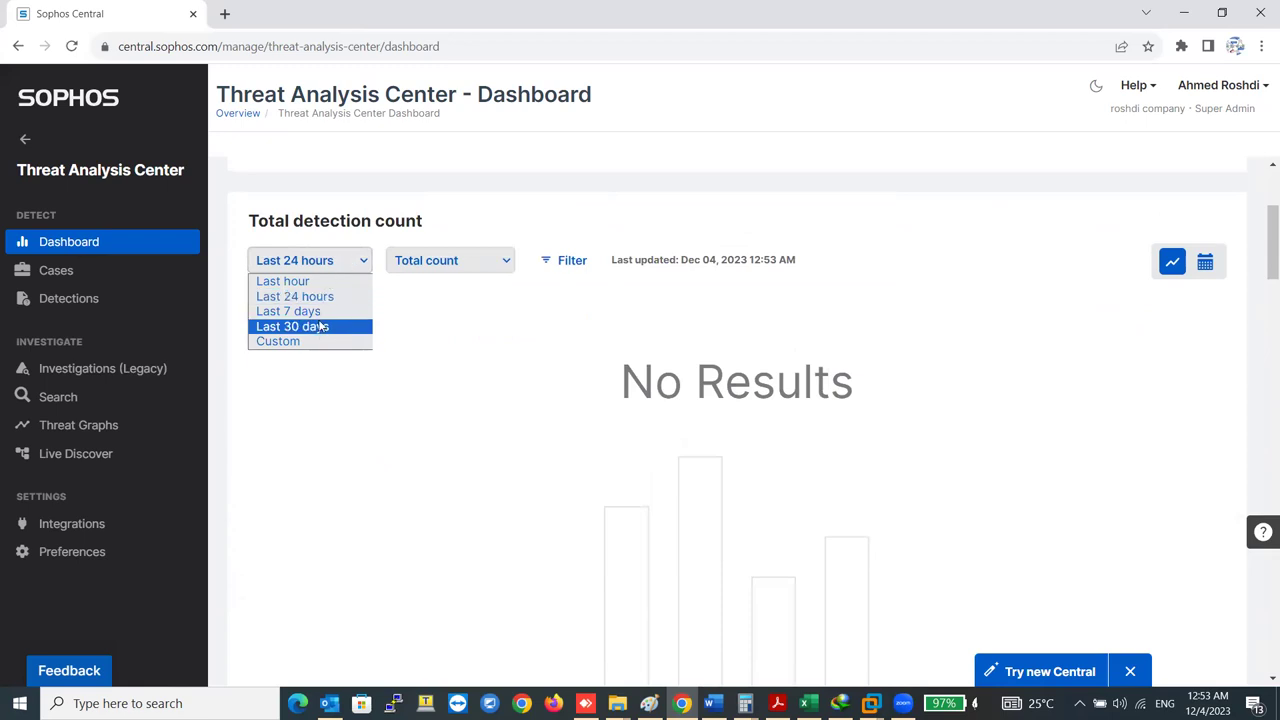
click(451, 289)
click(445, 268)
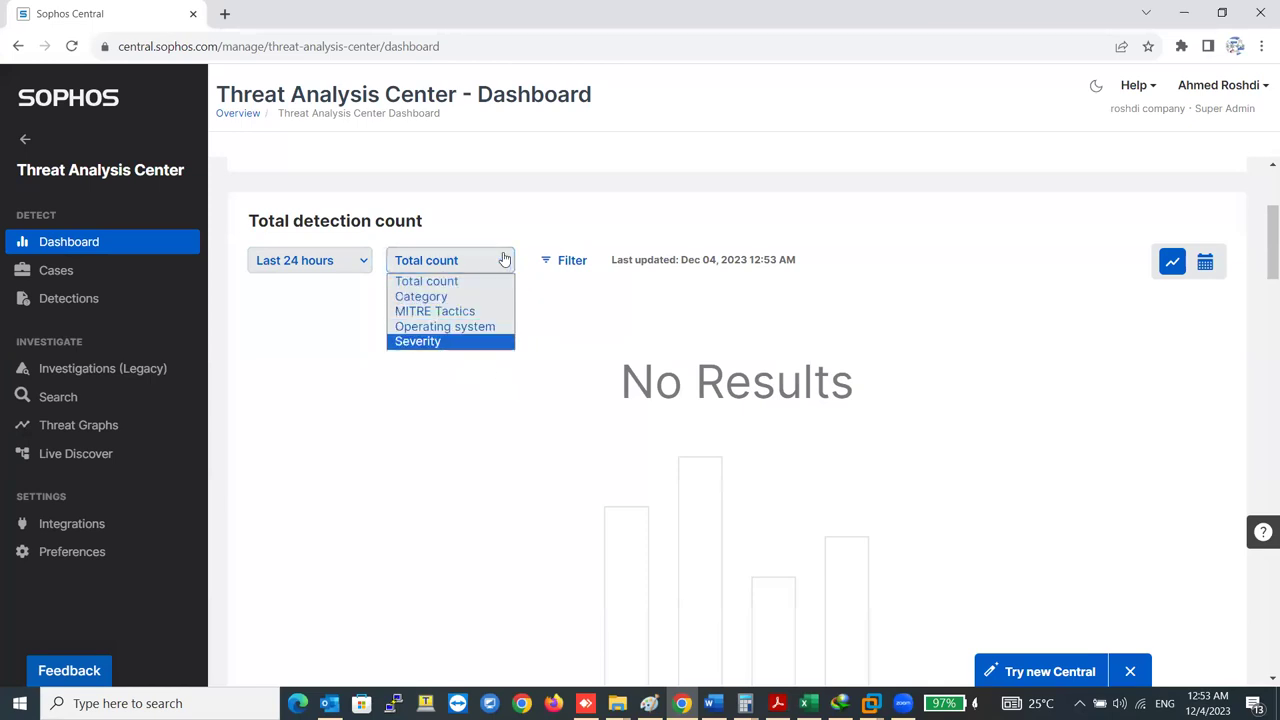
click(442, 281)
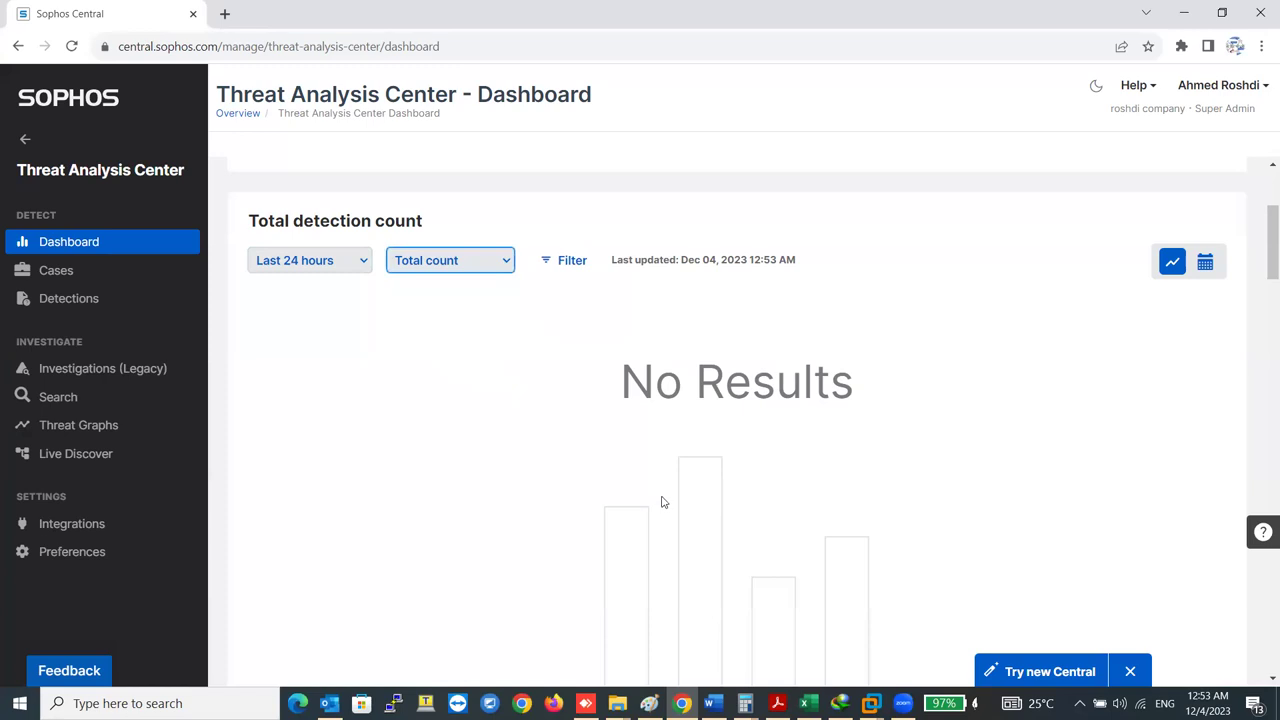
scroll(463, 423, down, 6)
scroll(345, 349, up, 1)
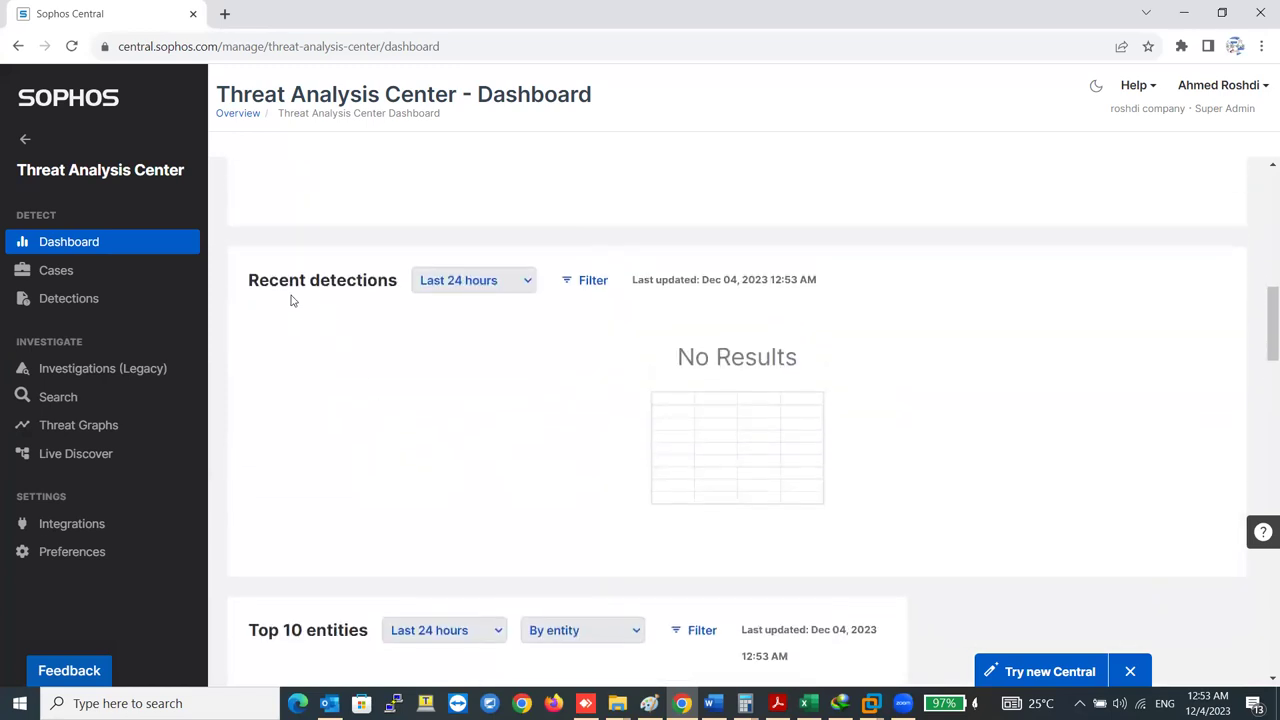
click(457, 290)
scroll(565, 459, down, 1)
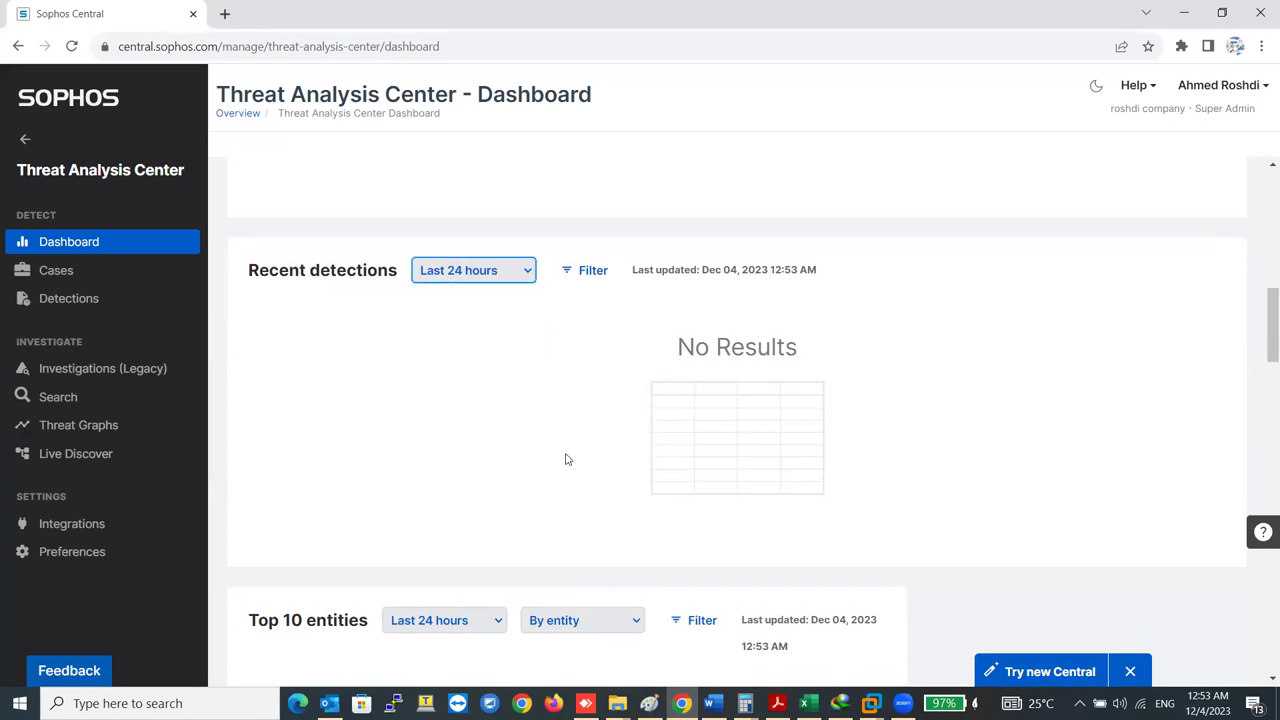
scroll(565, 459, down, 2)
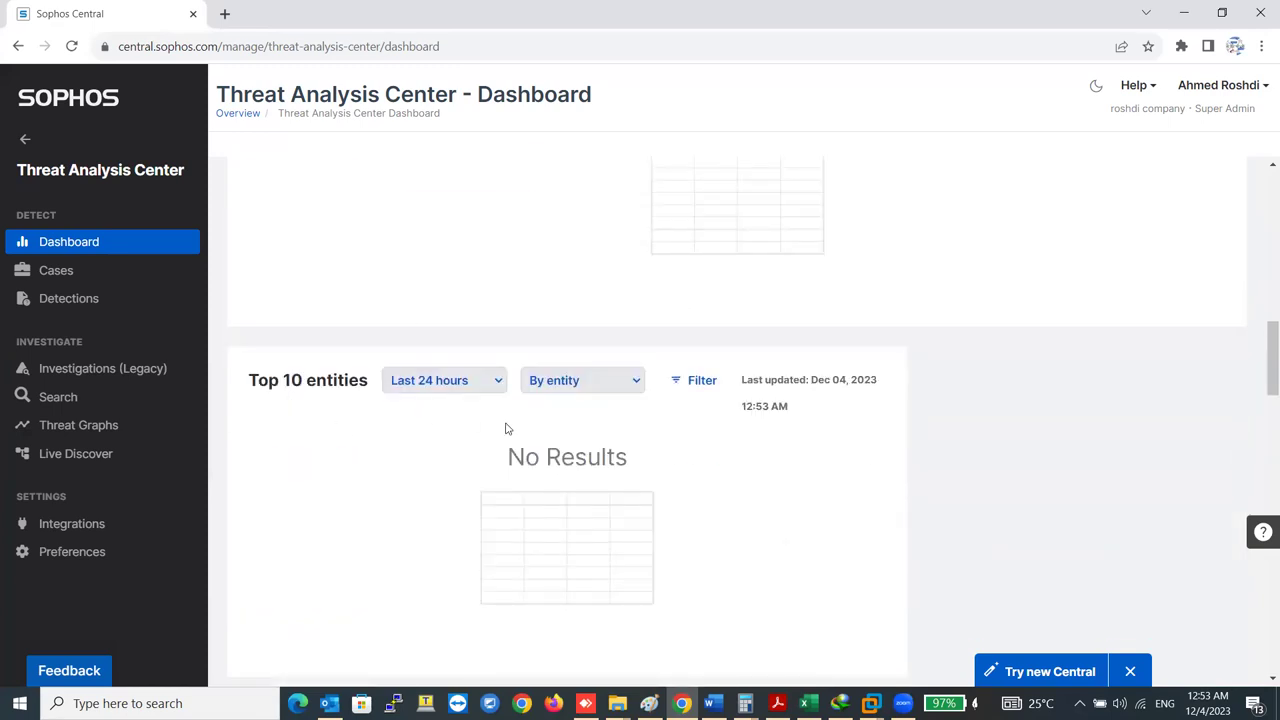
scroll(540, 447, down, 2)
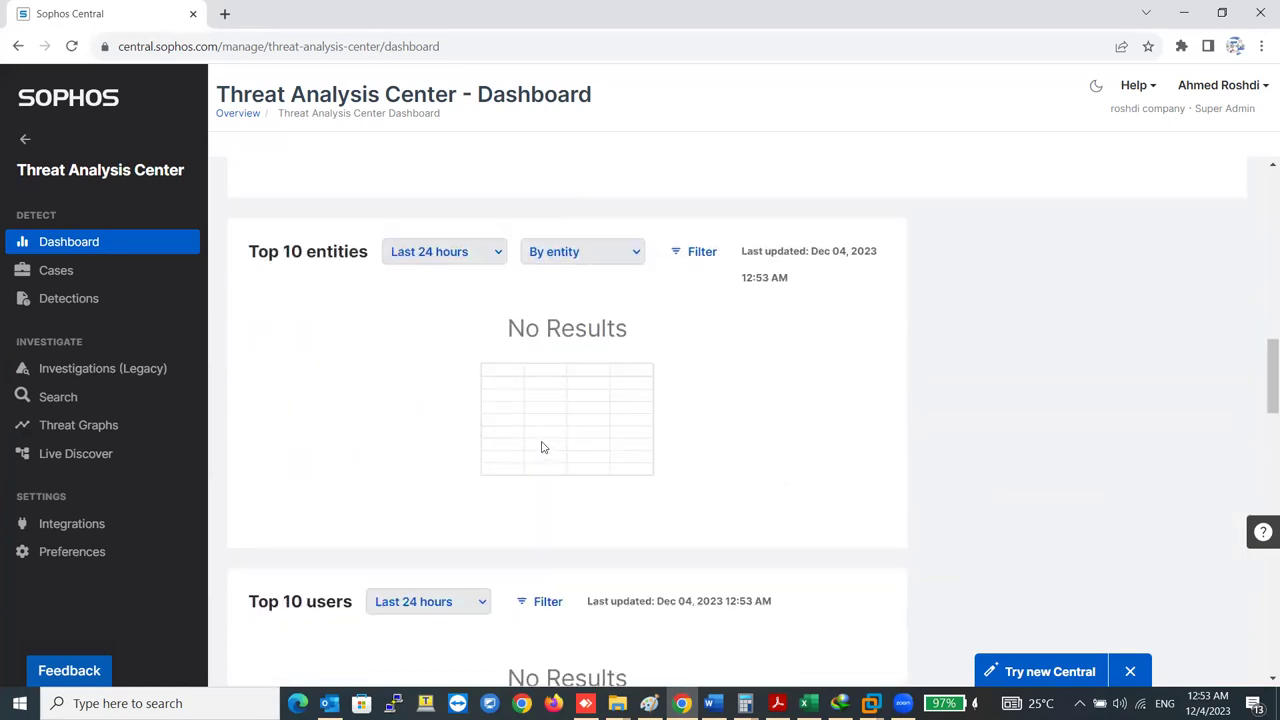
Step: Check the Top 10 entities time range, then open the Cases list
click(461, 215)
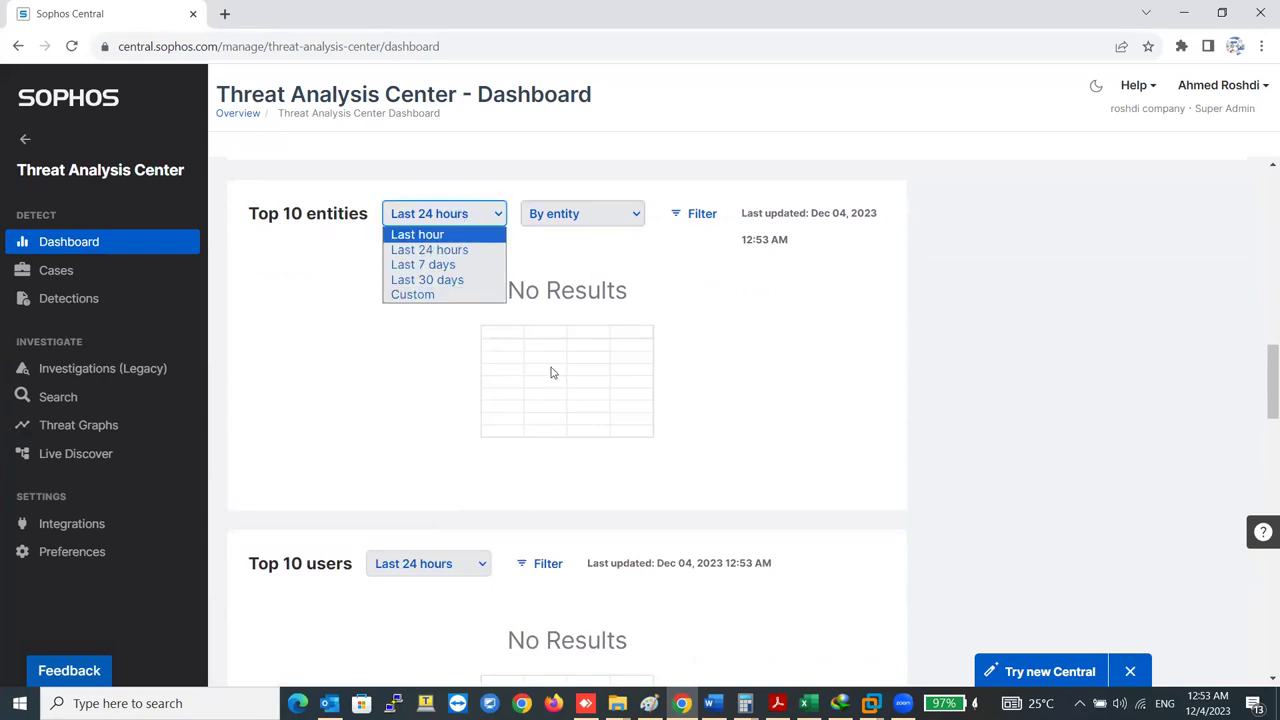
scroll(459, 482, down, 3)
scroll(568, 443, down, 3)
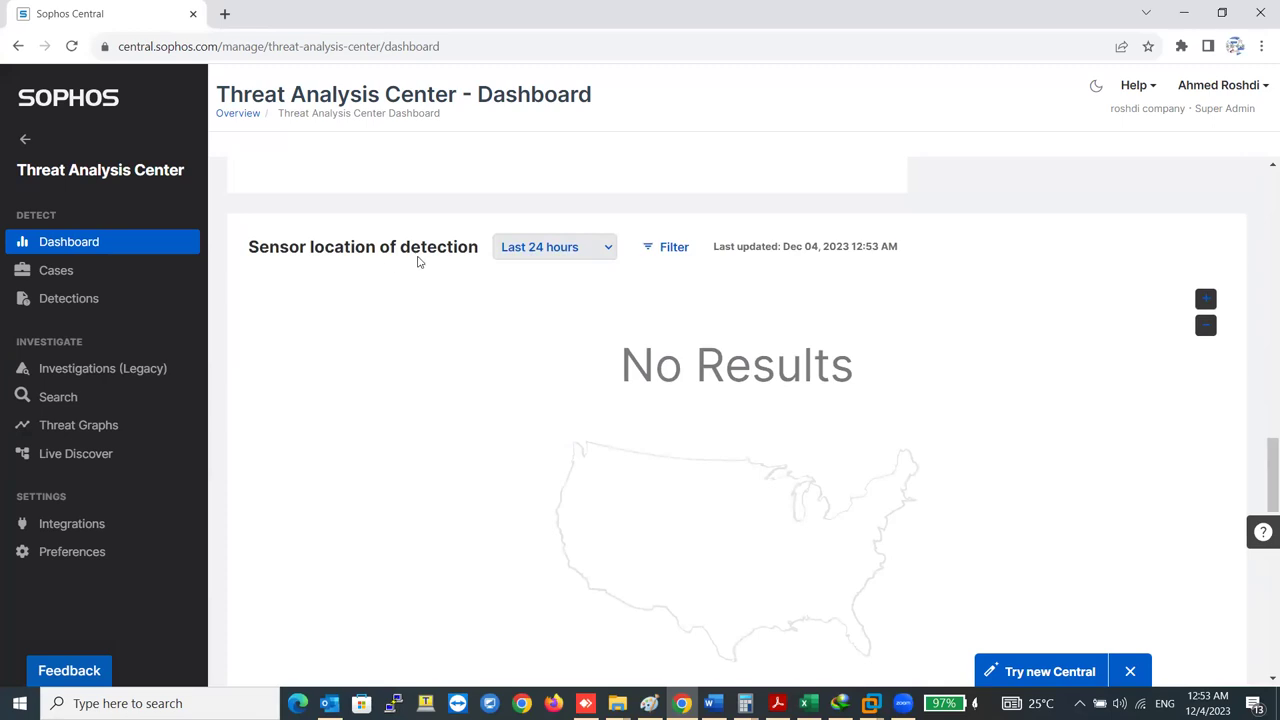
scroll(745, 523, down, 7)
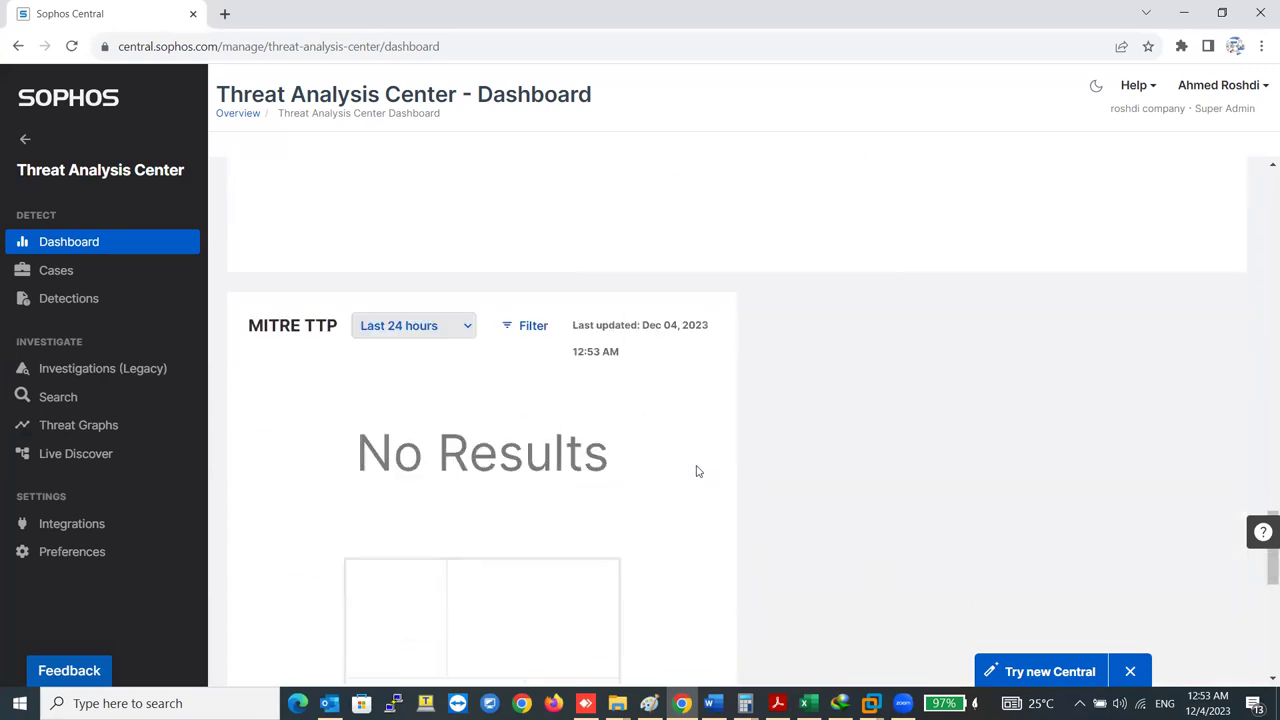
scroll(365, 338, up, 1)
scroll(350, 352, up, 1)
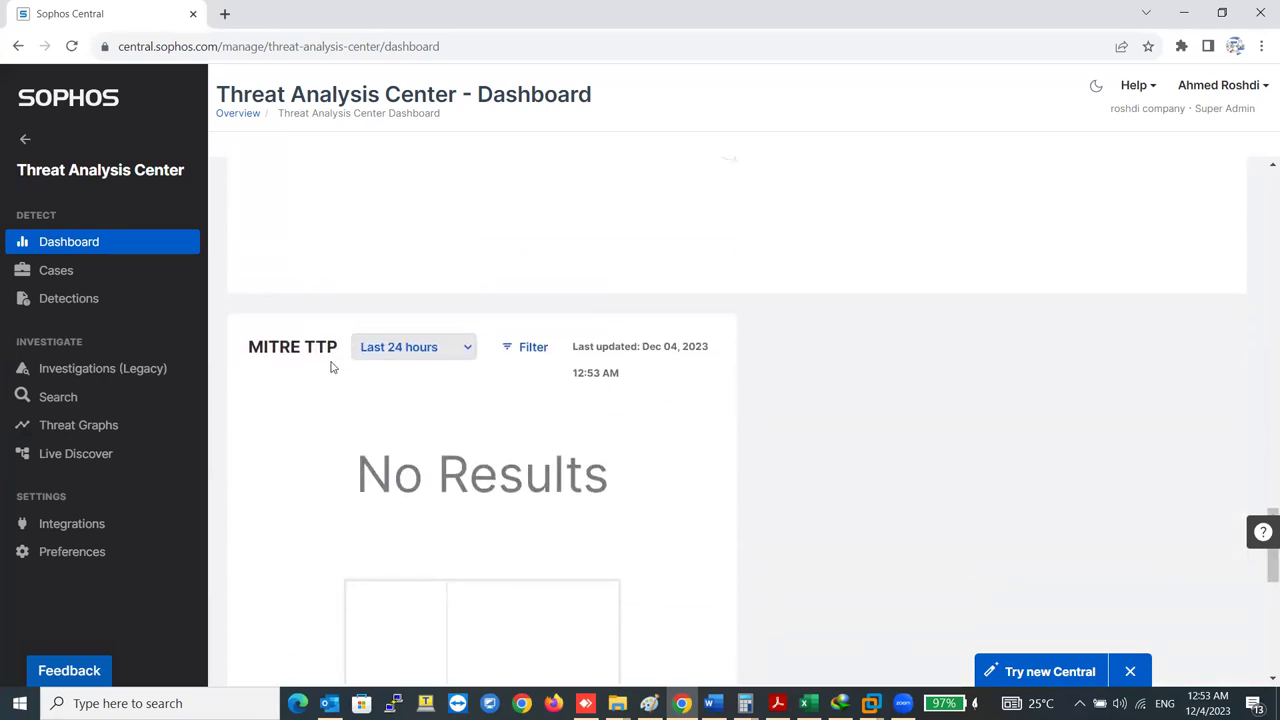
scroll(357, 383, down, 5)
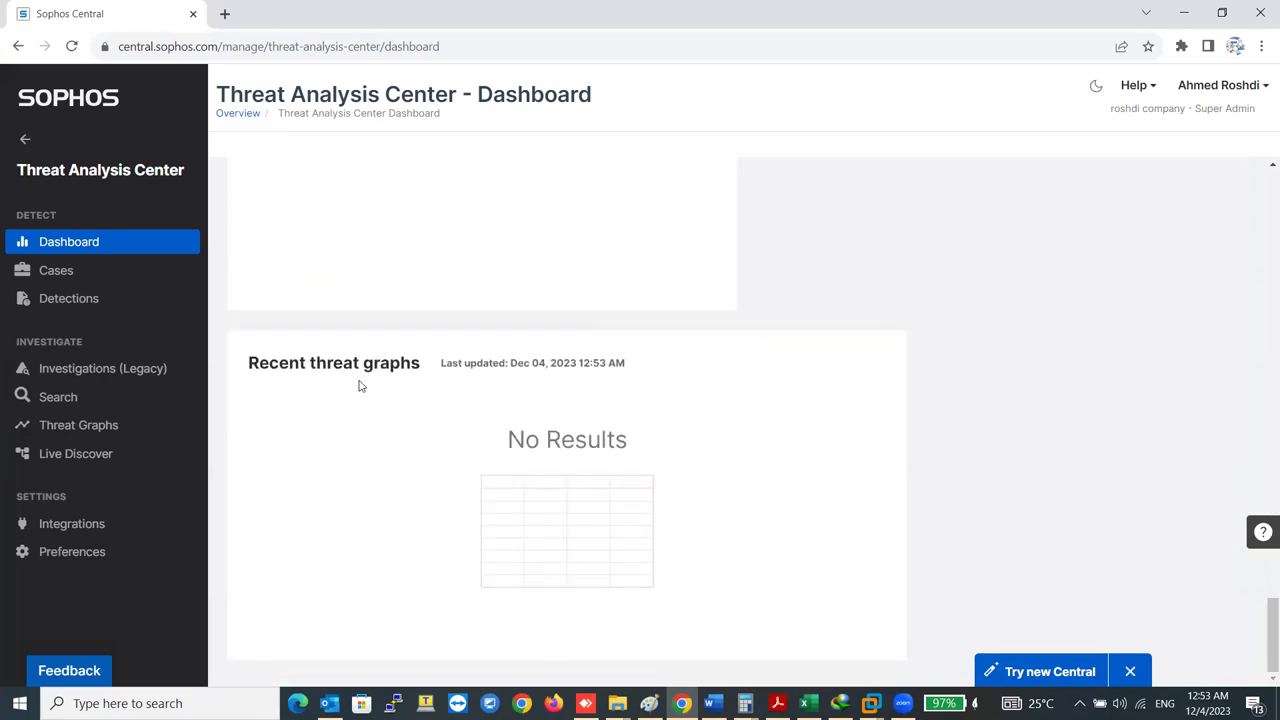
scroll(315, 436, up, 1)
click(86, 280)
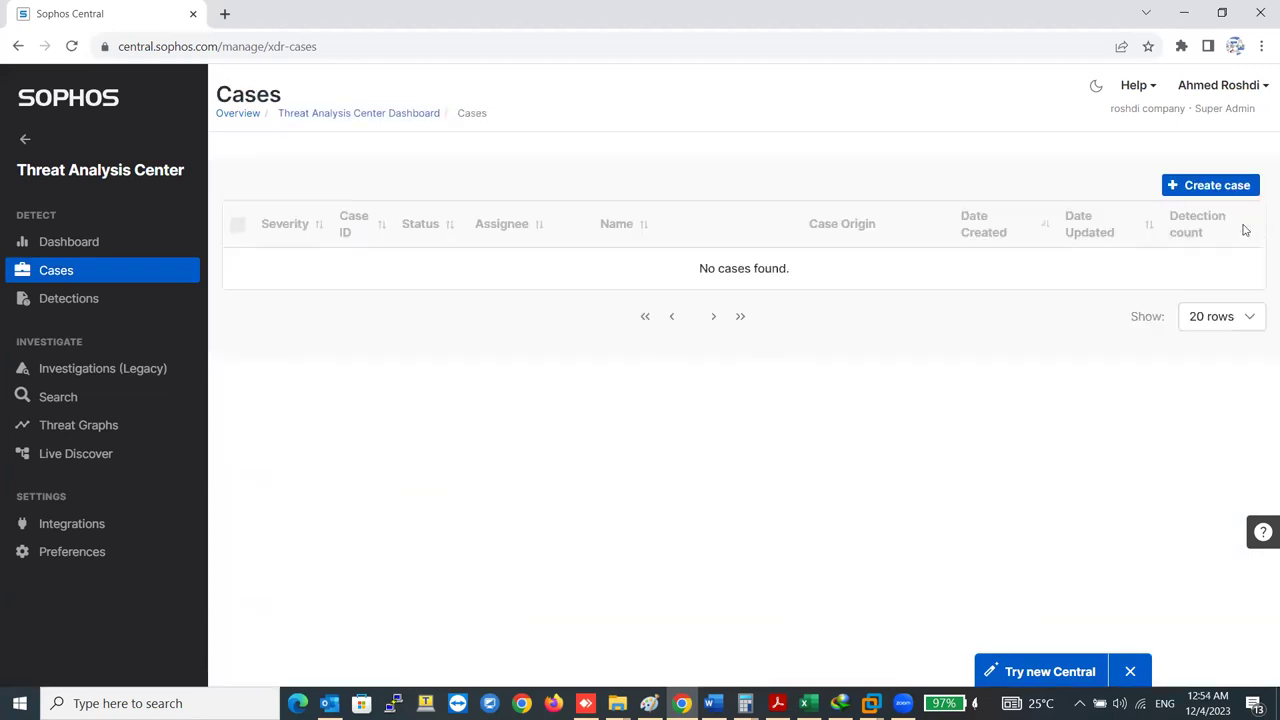
Step: Start a new case with Critical severity and Investigating status
click(1208, 186)
click(542, 287)
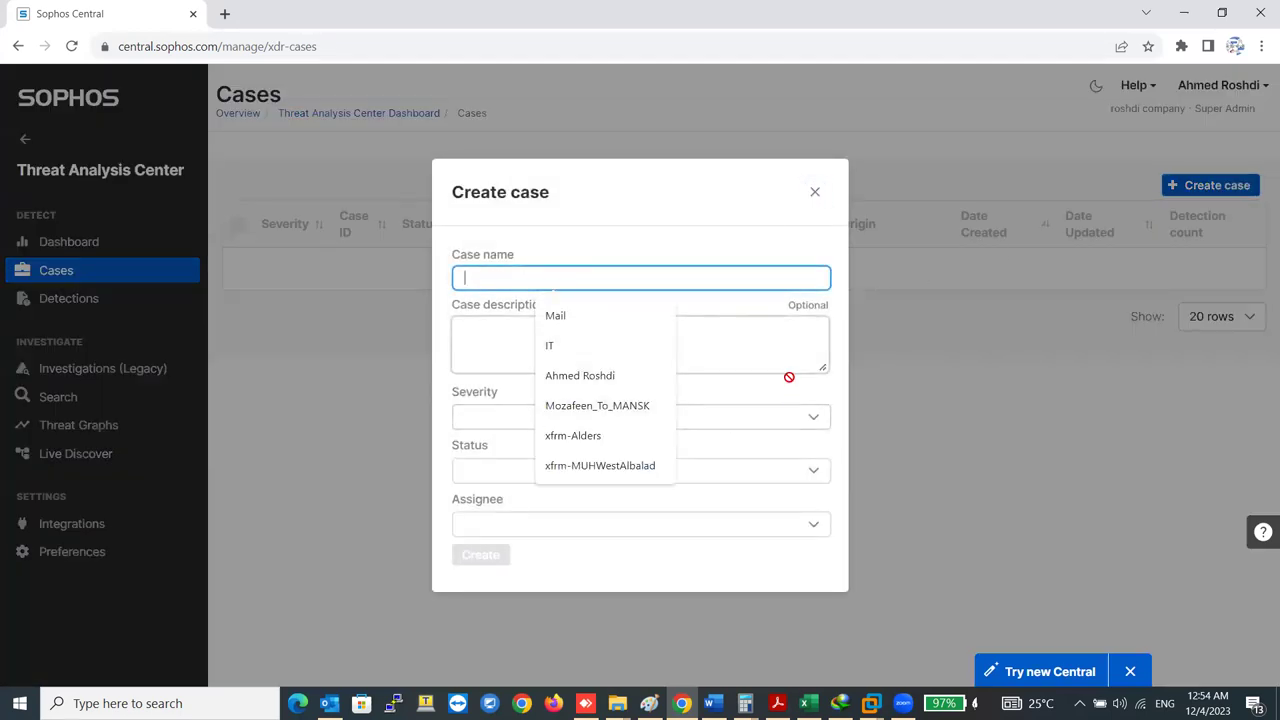
click(794, 422)
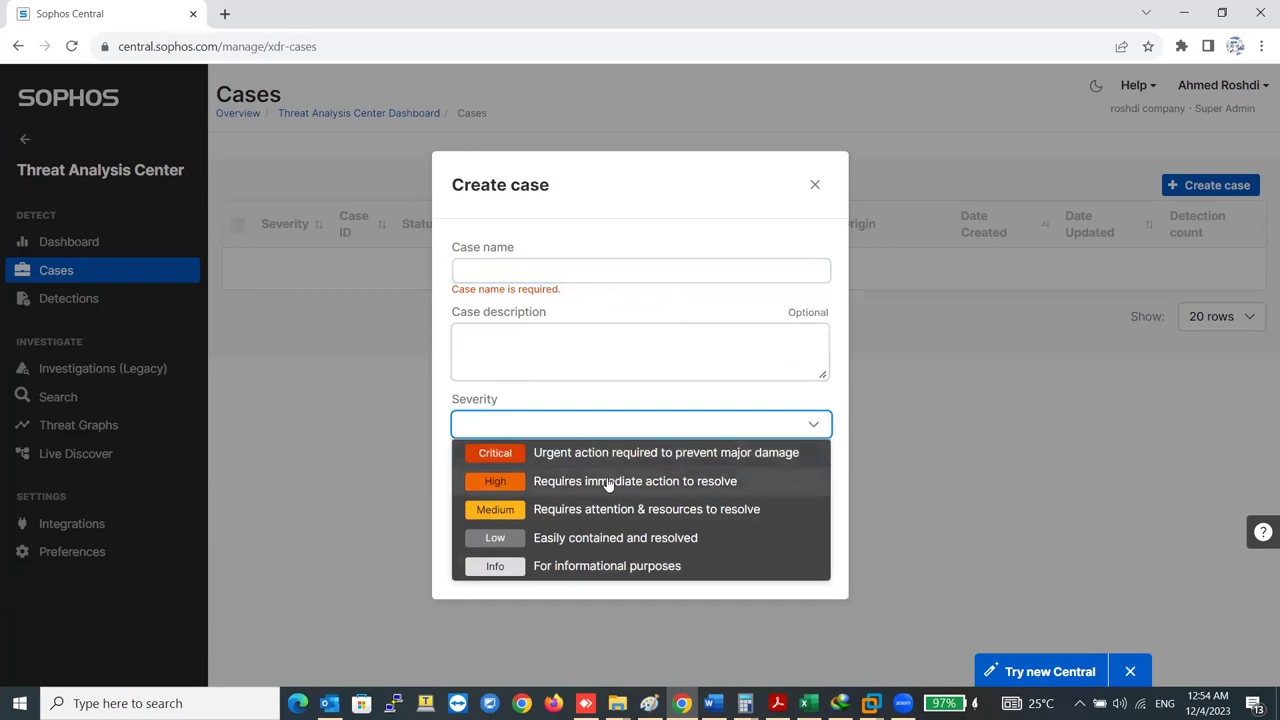
click(617, 456)
click(637, 480)
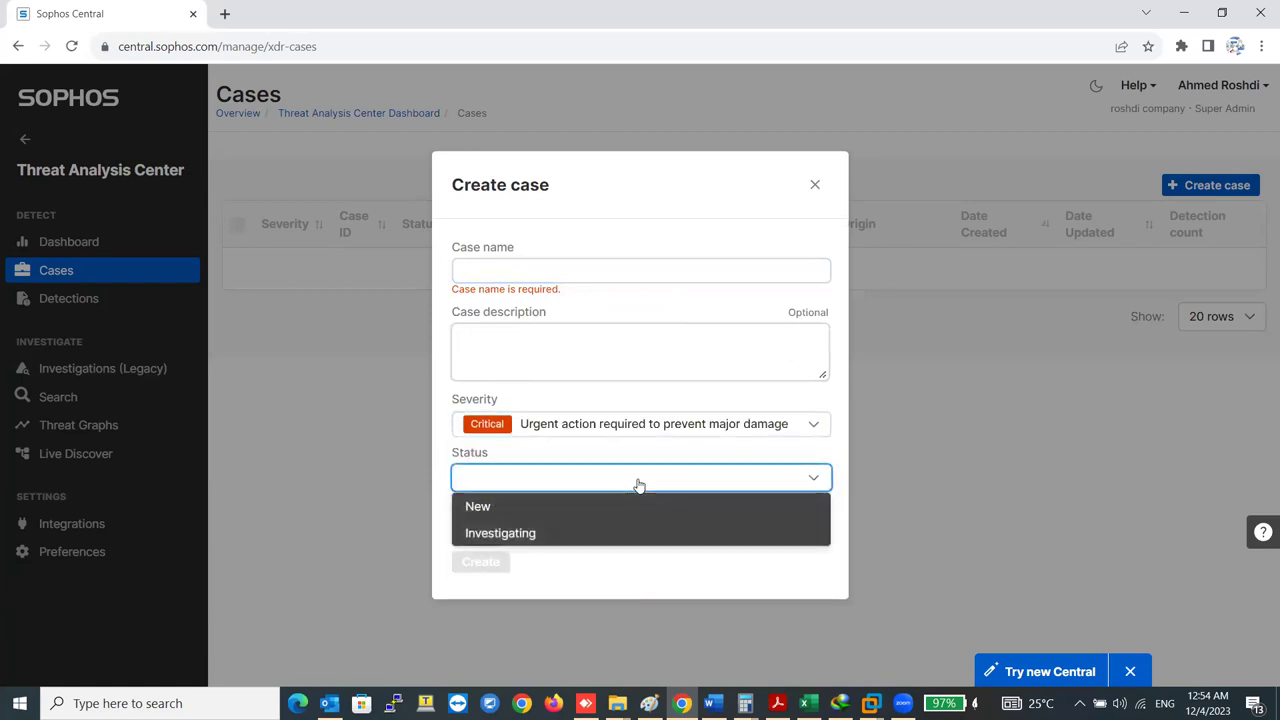
click(518, 510)
click(549, 479)
click(546, 534)
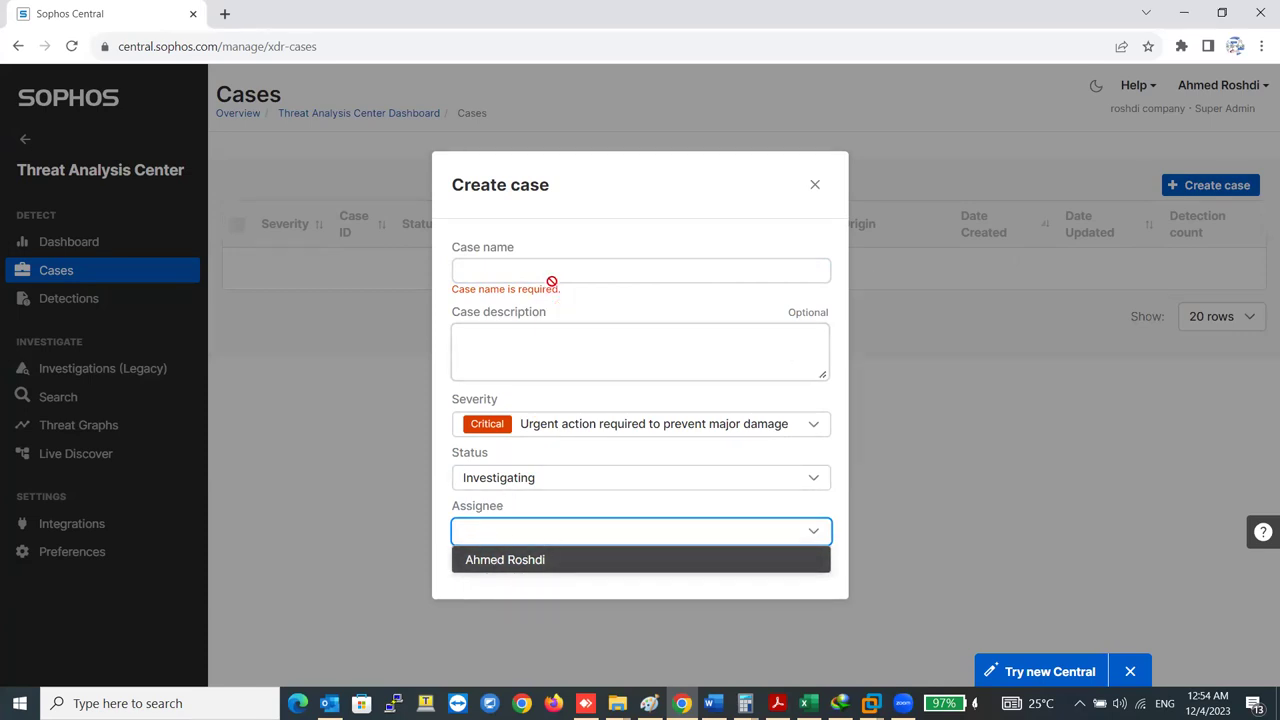
Step: Leave the assignee empty, discard the case form, and open Detections
click(580, 214)
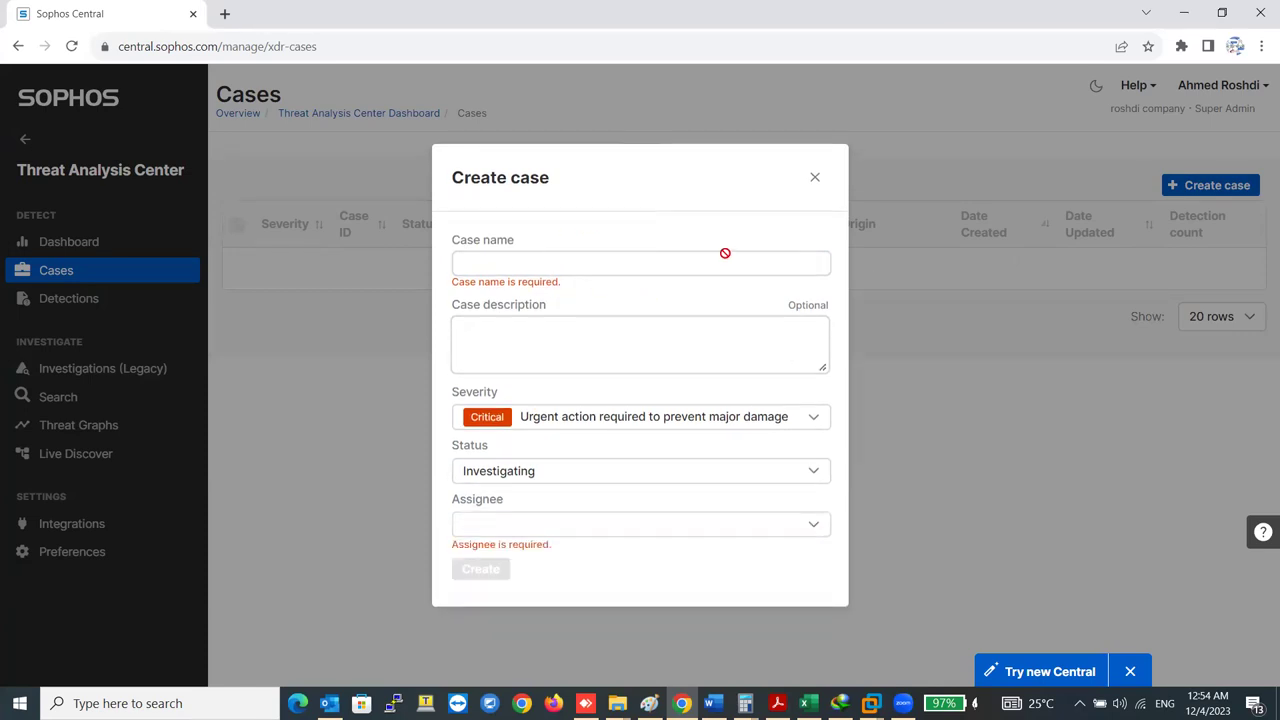
click(815, 178)
click(62, 302)
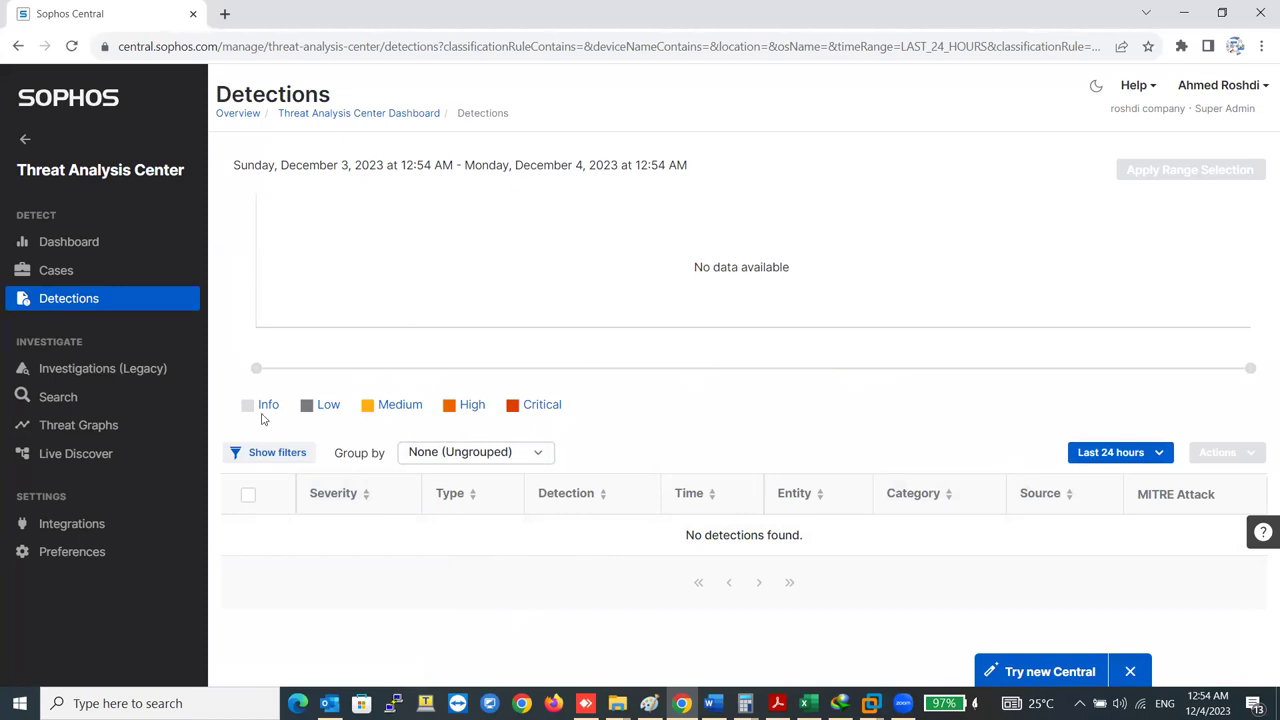
Step: Browse Investigations (Legacy), Search's field and data source lists, Threat Graphs, then Live Discover
click(86, 378)
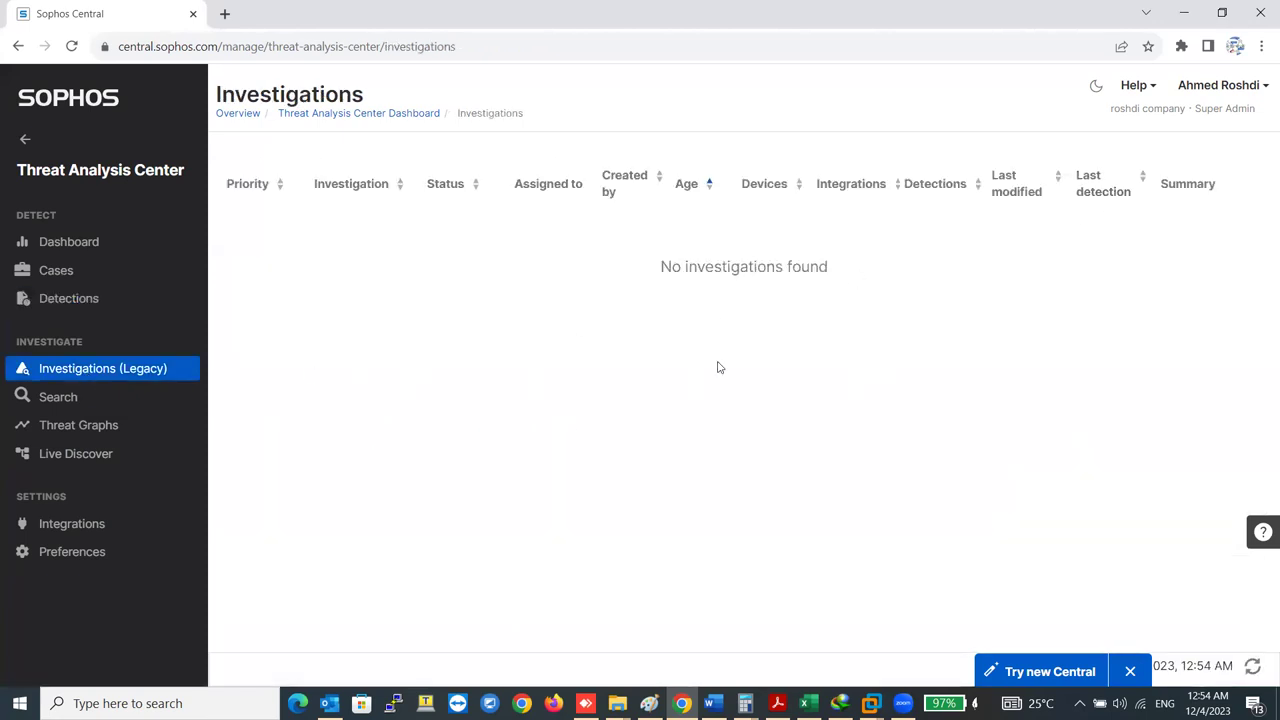
click(89, 395)
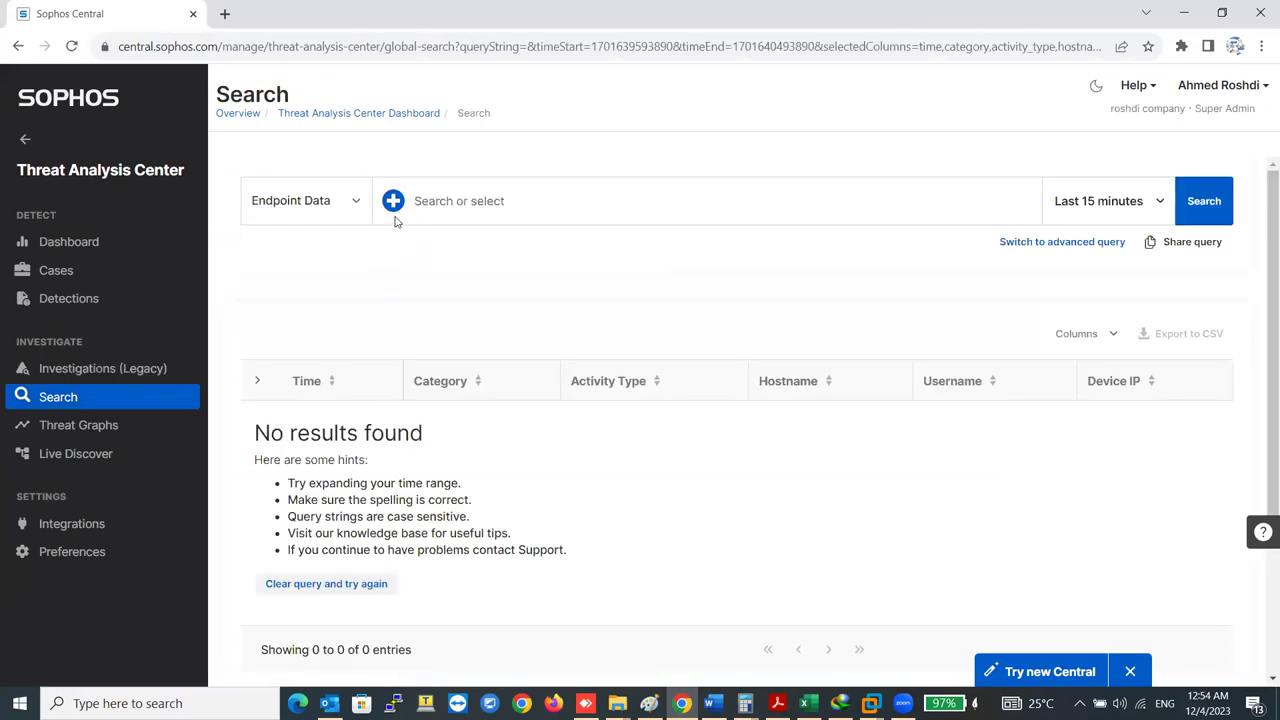
click(396, 204)
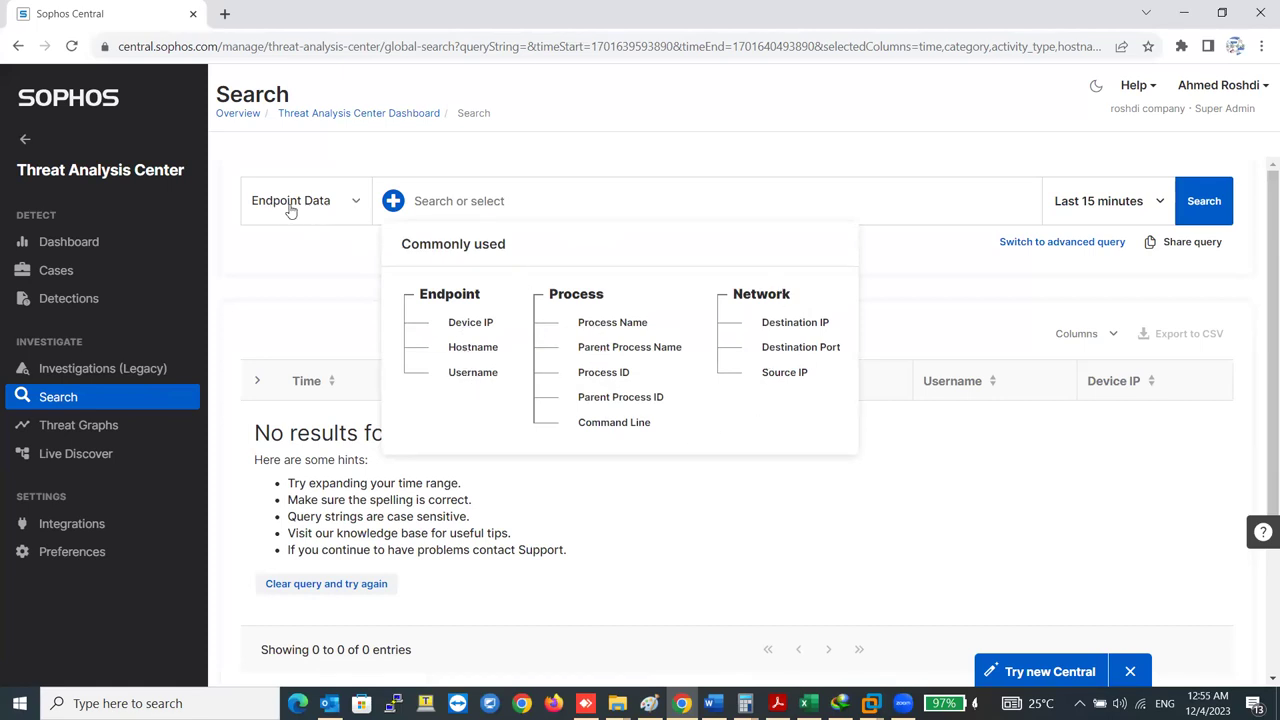
click(344, 208)
click(439, 258)
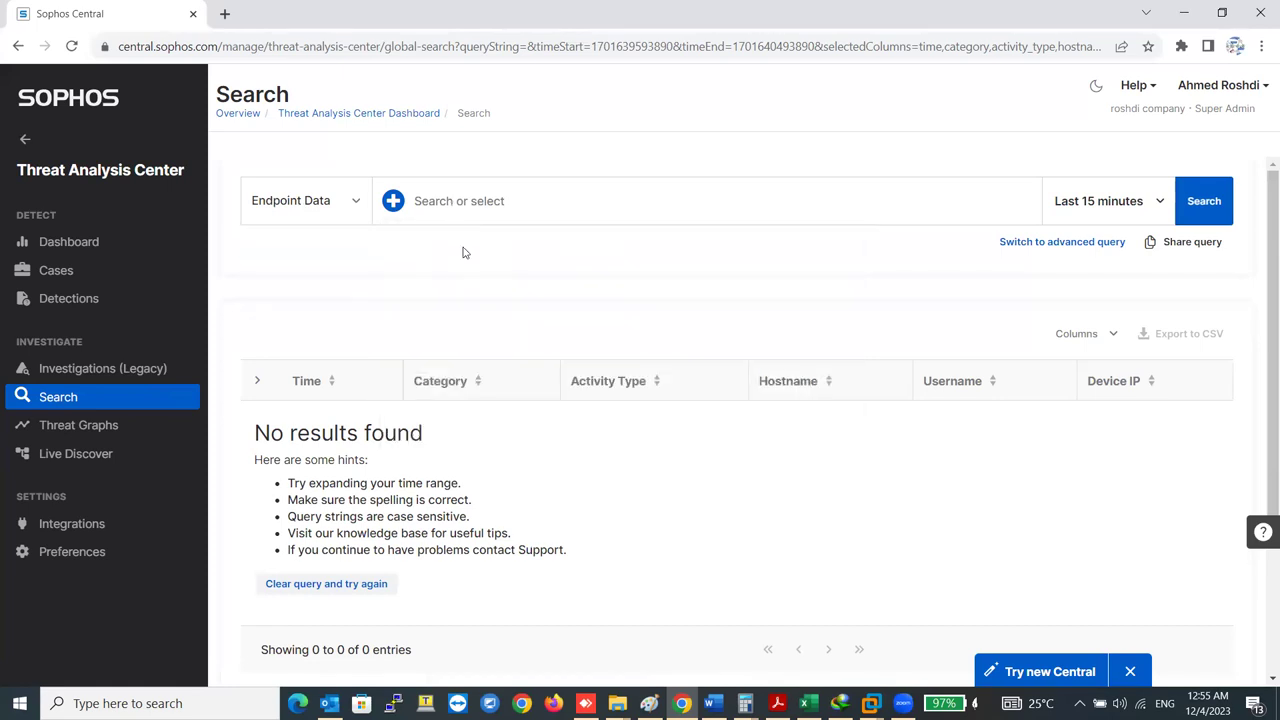
scroll(521, 413, down, 3)
click(111, 423)
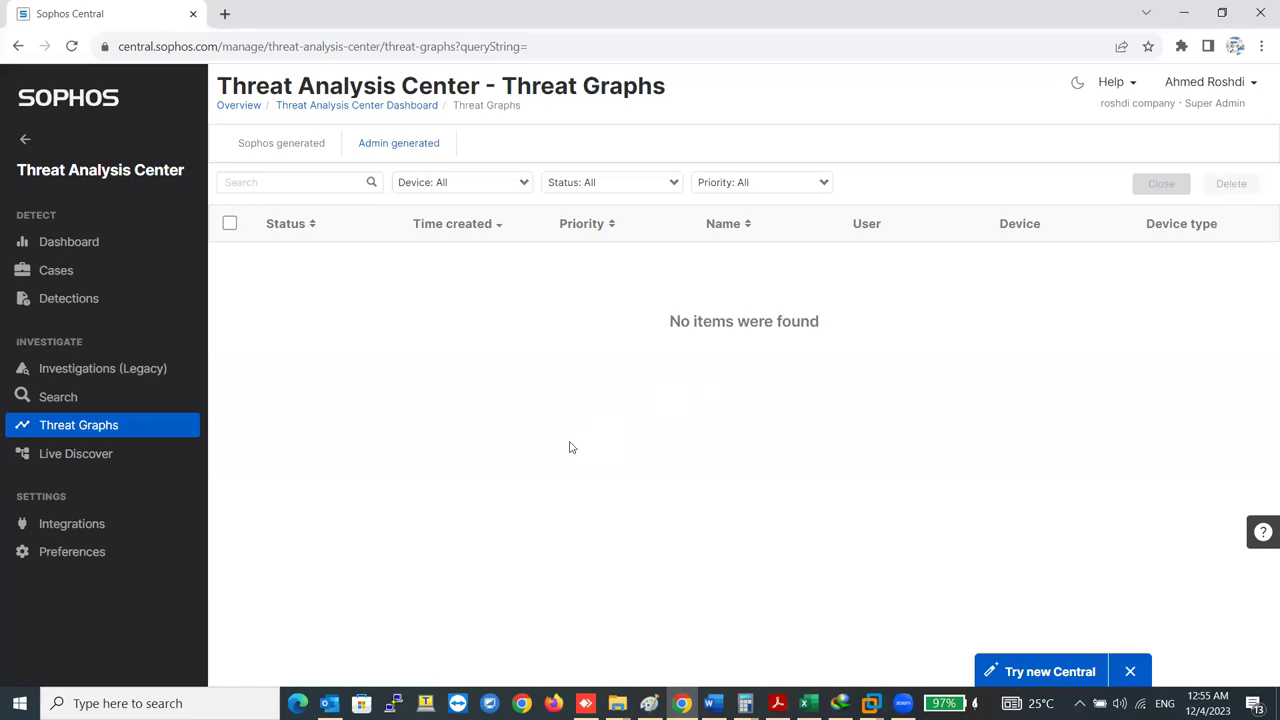
click(183, 456)
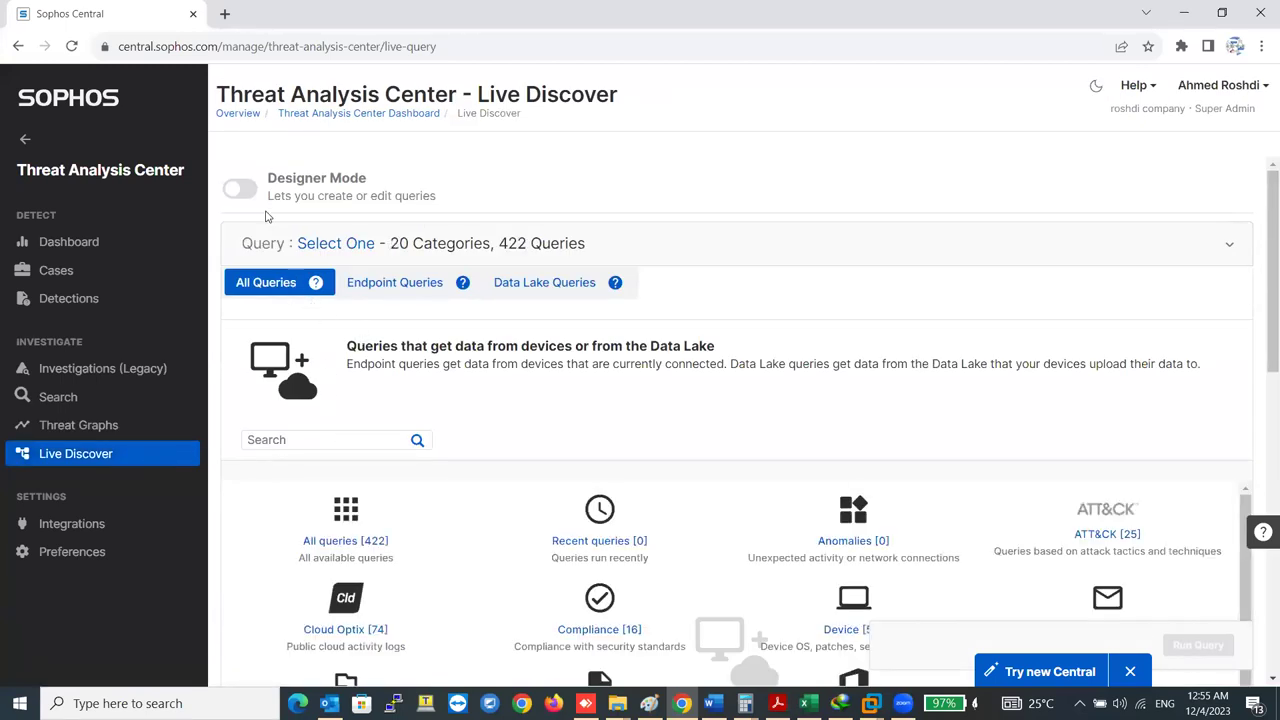
Step: Browse the Endpoint query categories and list the six Registry queries
scroll(540, 590, down, 1)
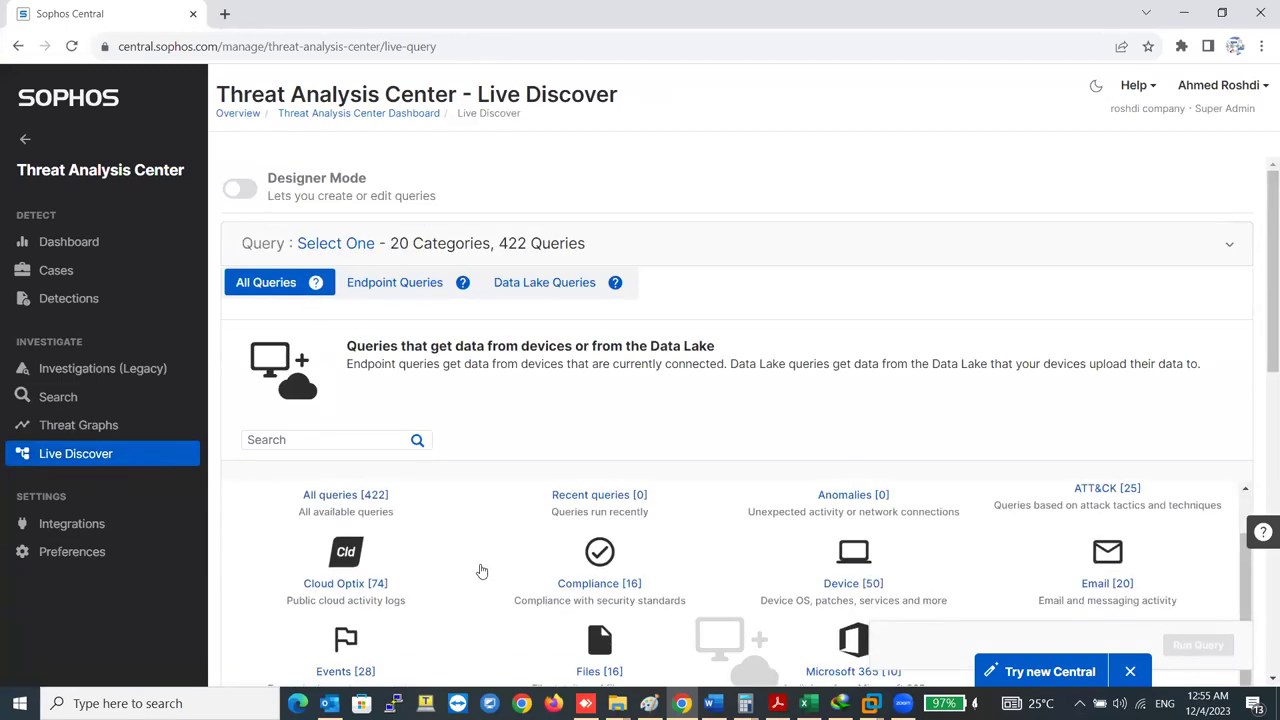
scroll(609, 545, down, 2)
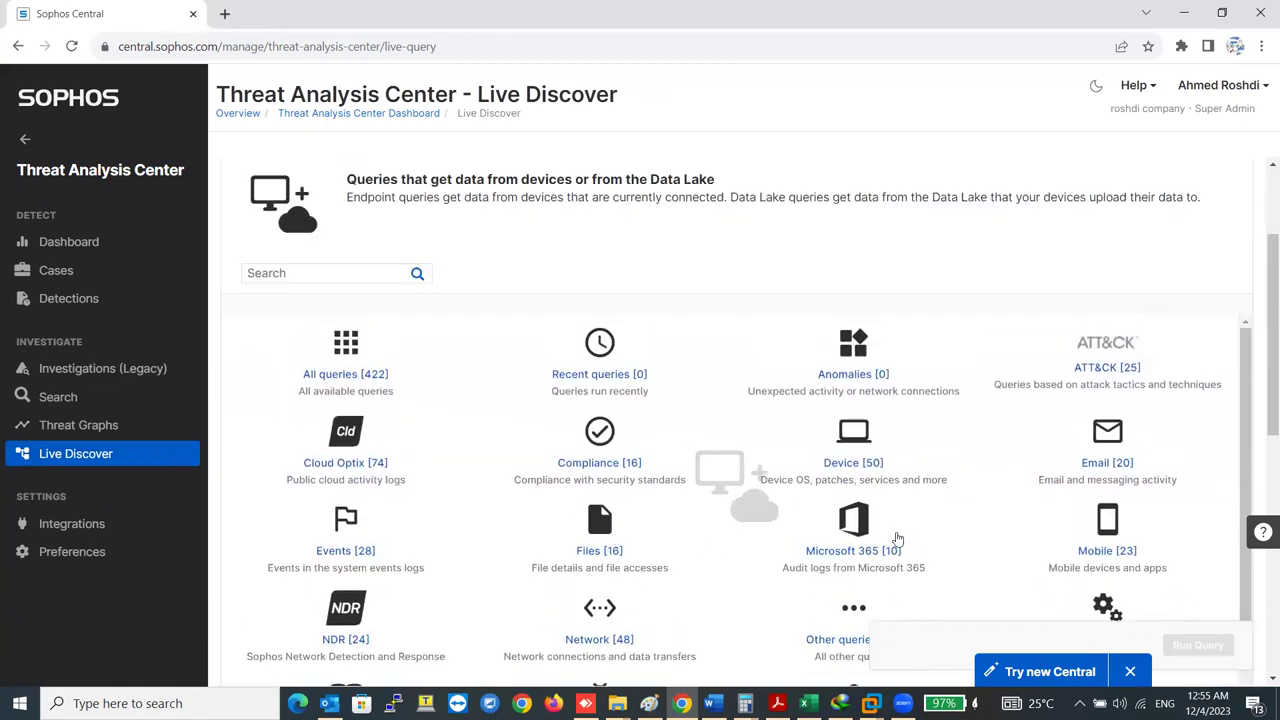
scroll(677, 554, down, 4)
scroll(569, 525, down, 3)
scroll(600, 500, up, 3)
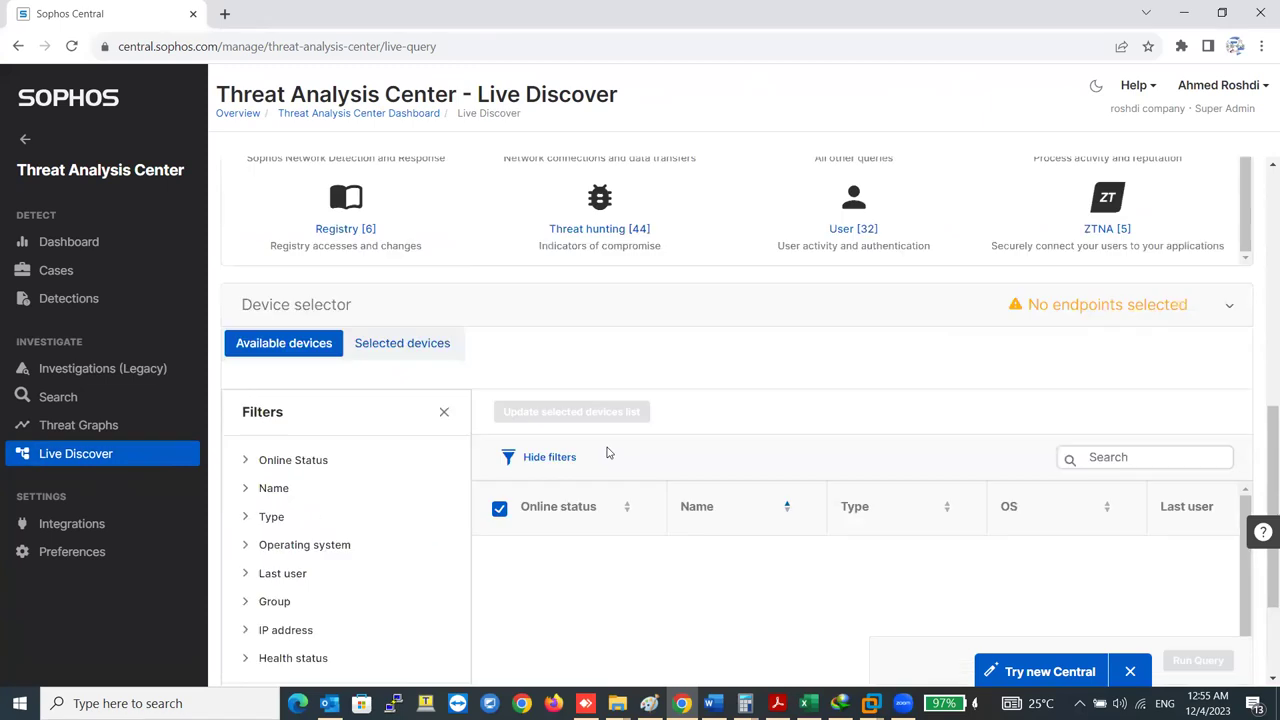
scroll(783, 487, up, 5)
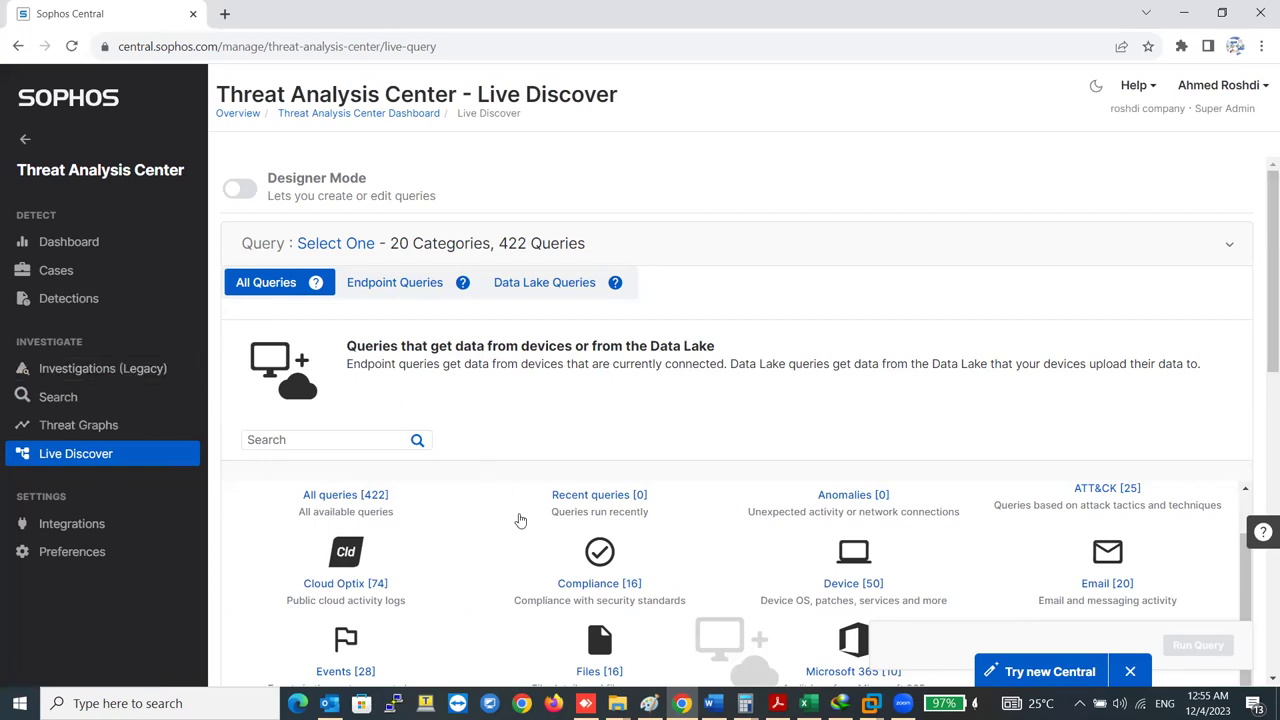
scroll(528, 524, down, 3)
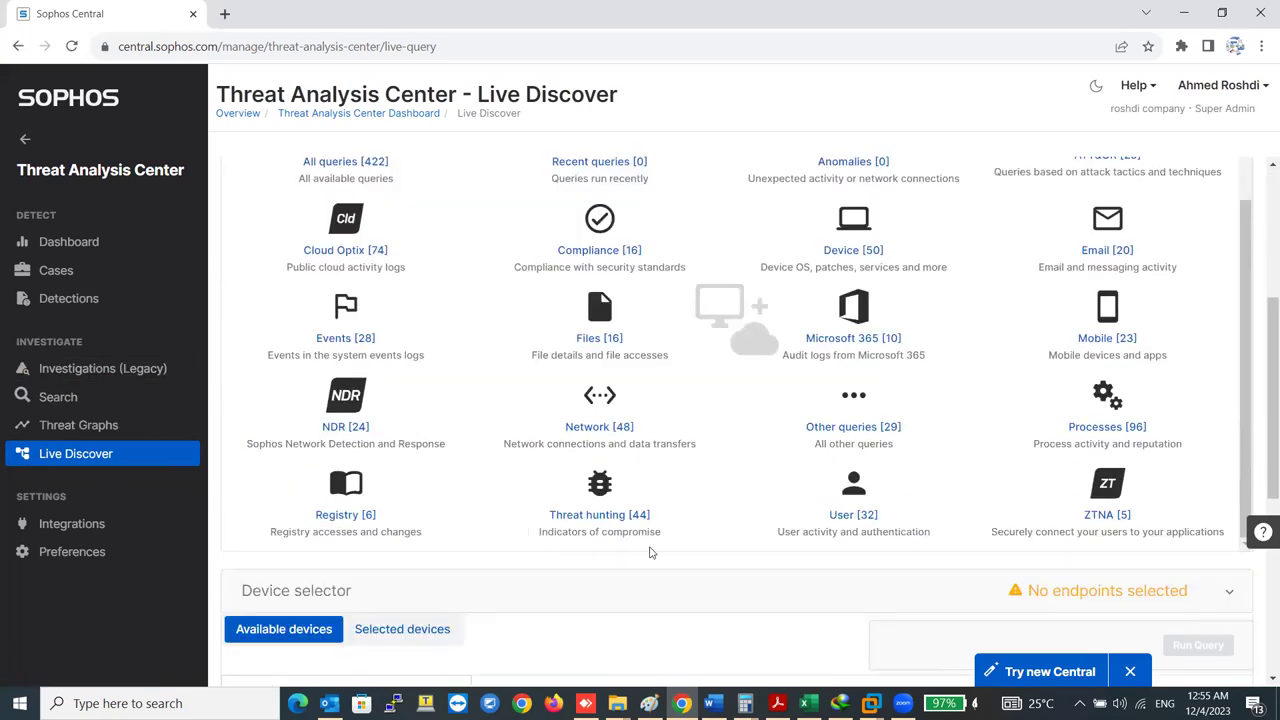
scroll(748, 551, down, 4)
scroll(690, 525, up, 7)
scroll(500, 480, down, 1)
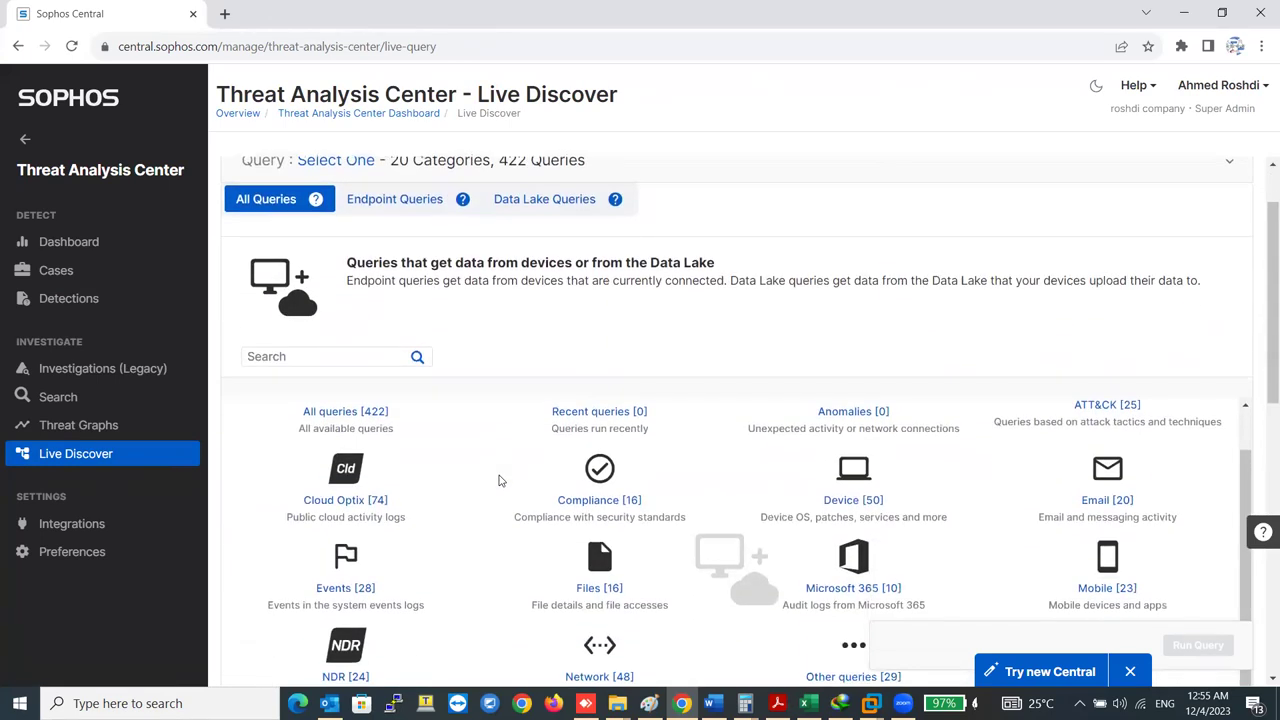
scroll(812, 460, down, 1)
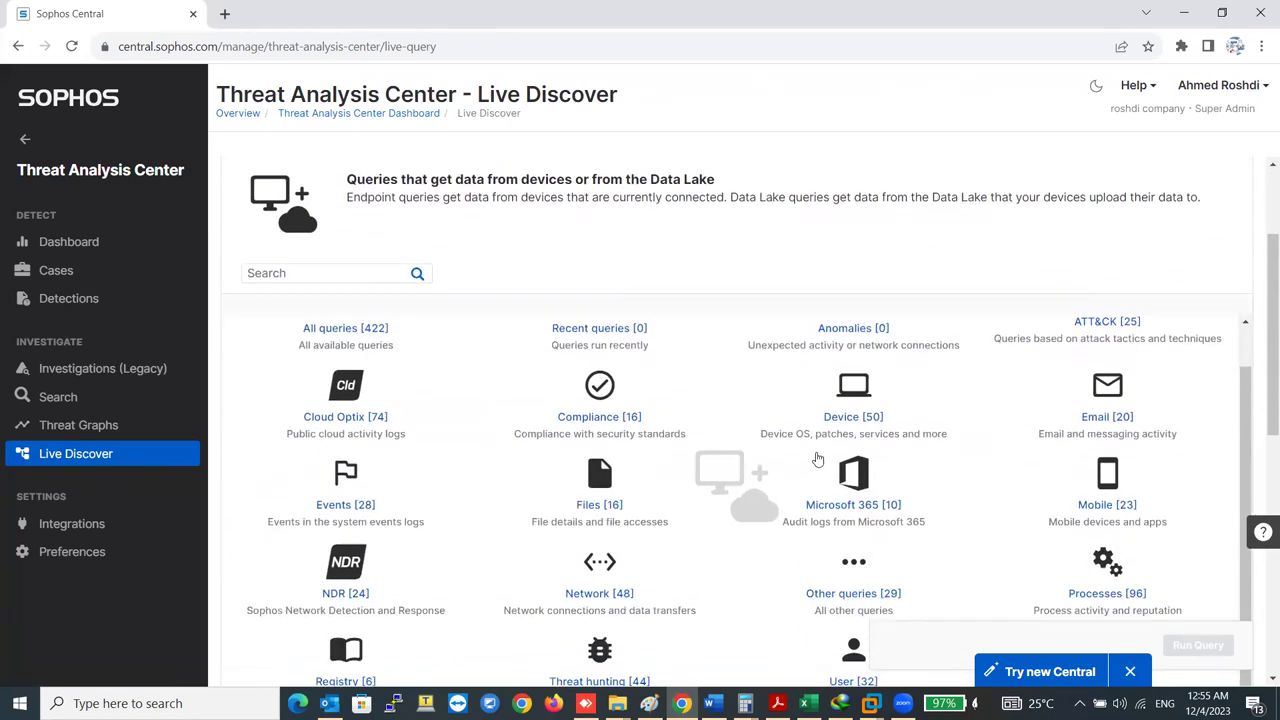
scroll(817, 458, down, 4)
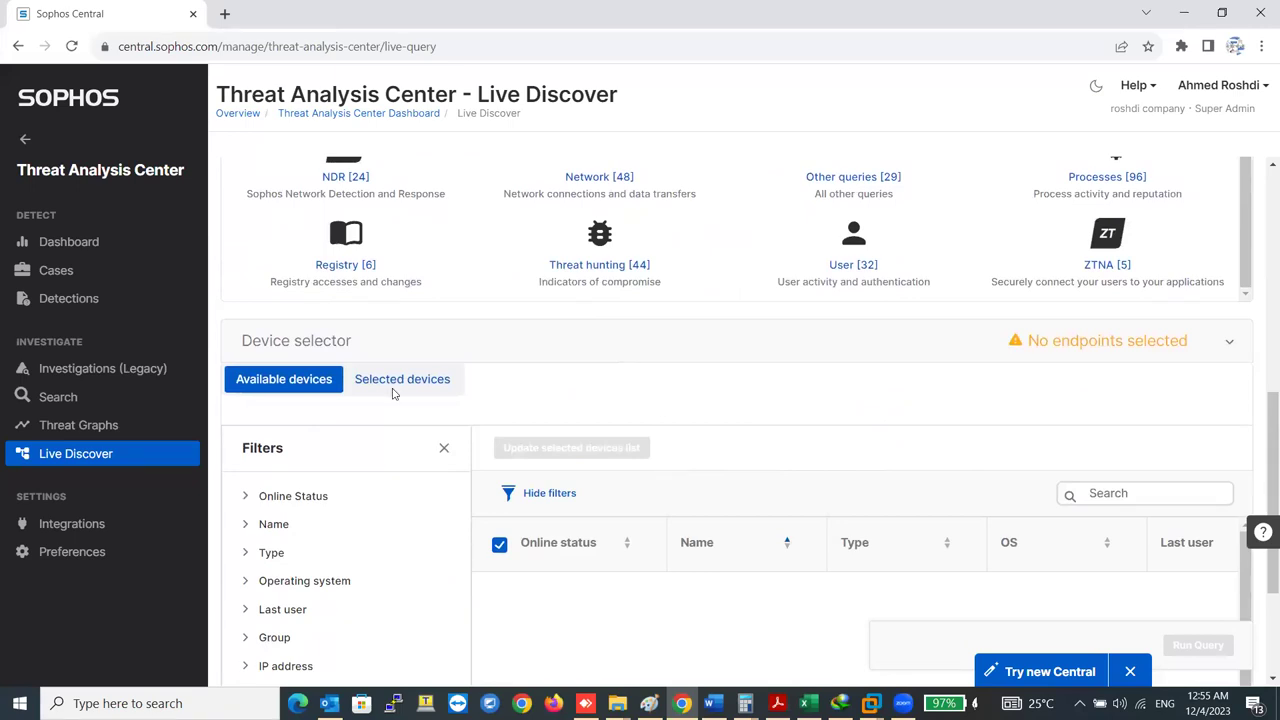
scroll(486, 457, up, 4)
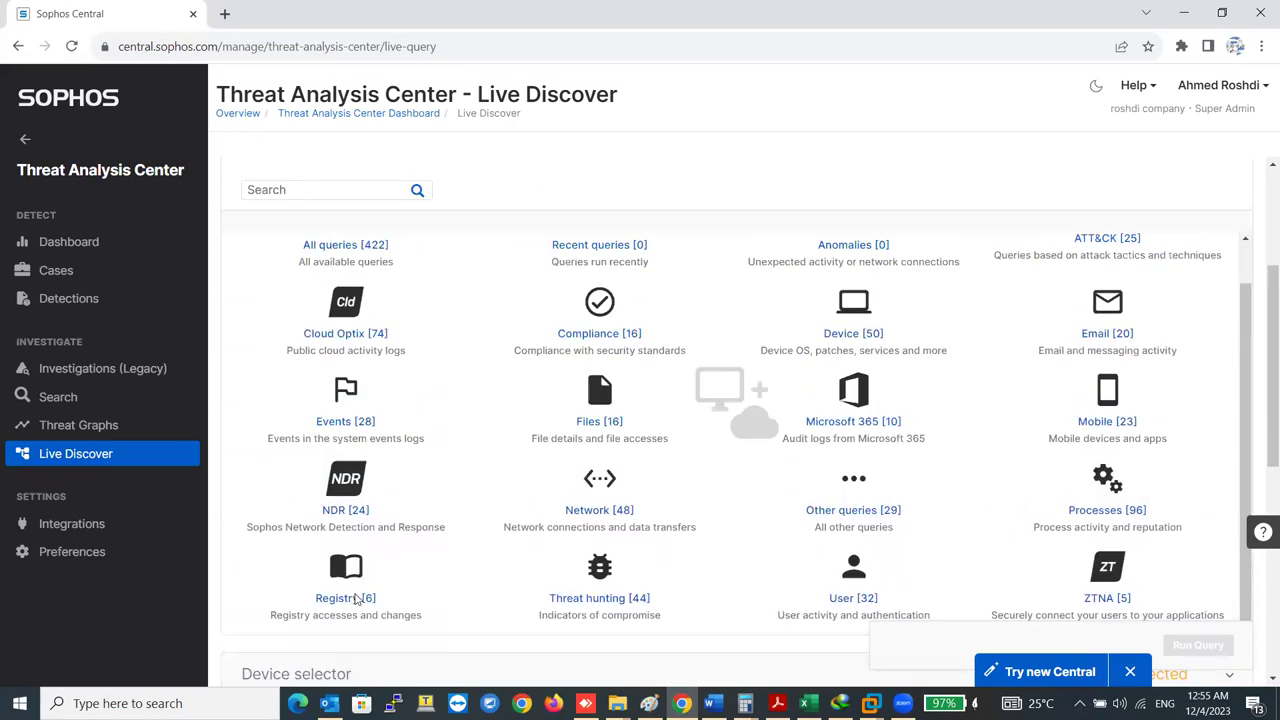
click(355, 598)
Step: Review the six Registry queries, then go back to the query categories
scroll(414, 546, up, 1)
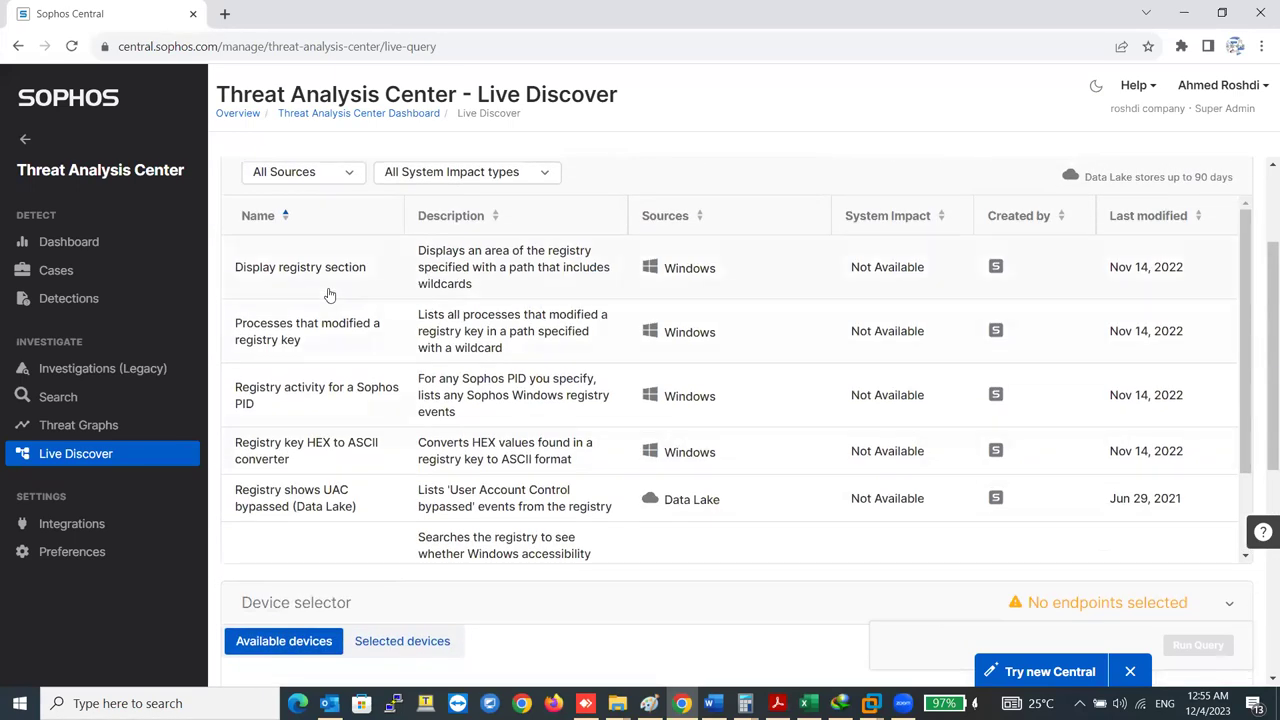
scroll(428, 343, down, 2)
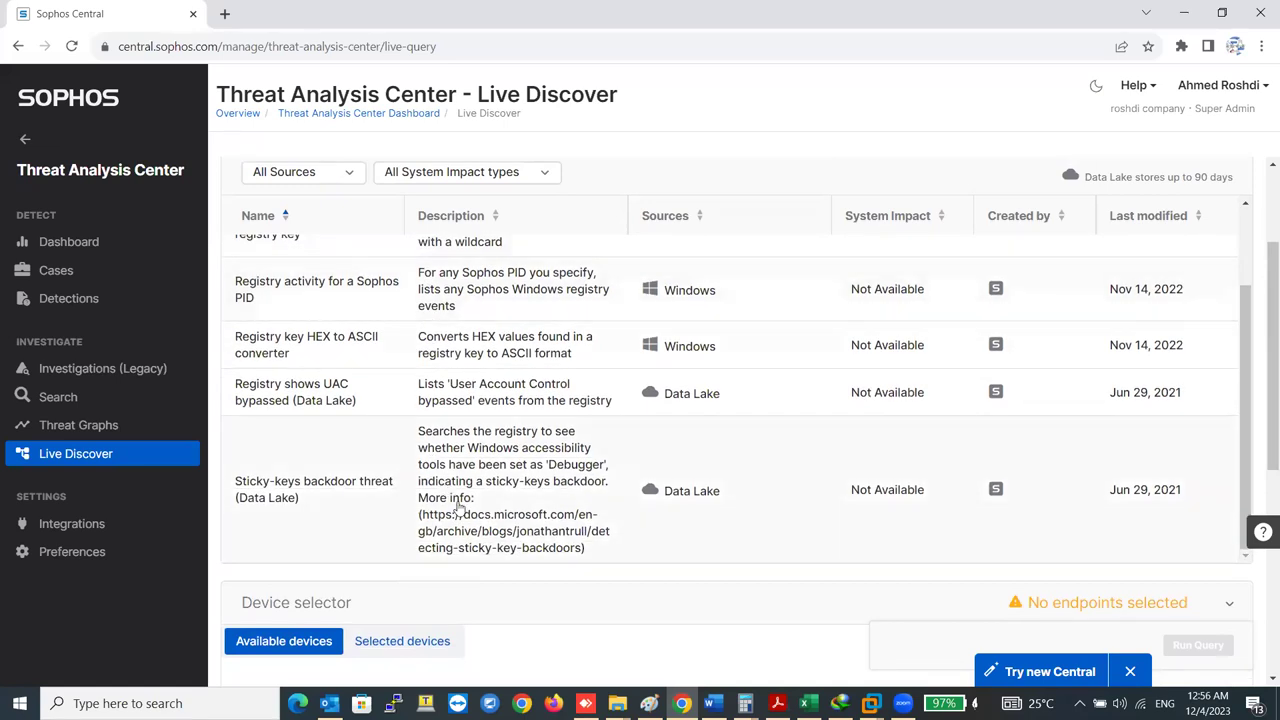
scroll(490, 510, up, 3)
scroll(453, 377, up, 2)
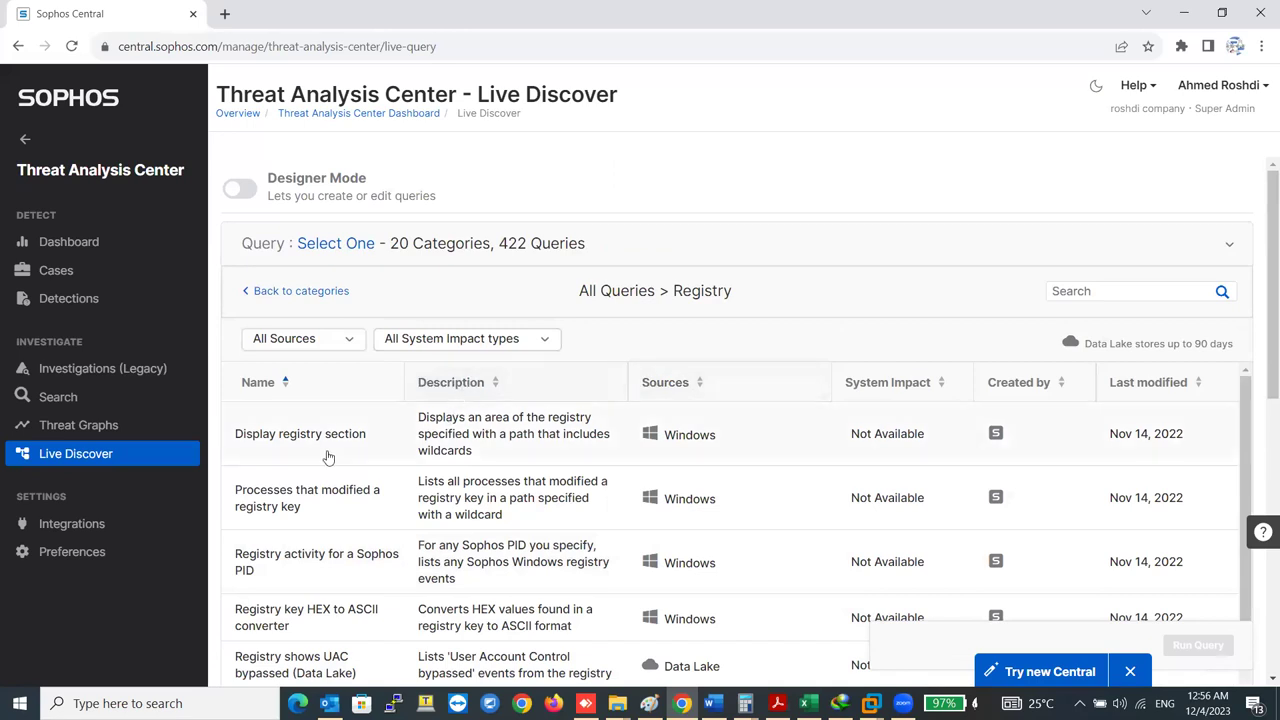
click(270, 292)
Step: Compare Endpoint Queries and Data Lake Queries, finishing on the 253 Data Lake queries
click(400, 292)
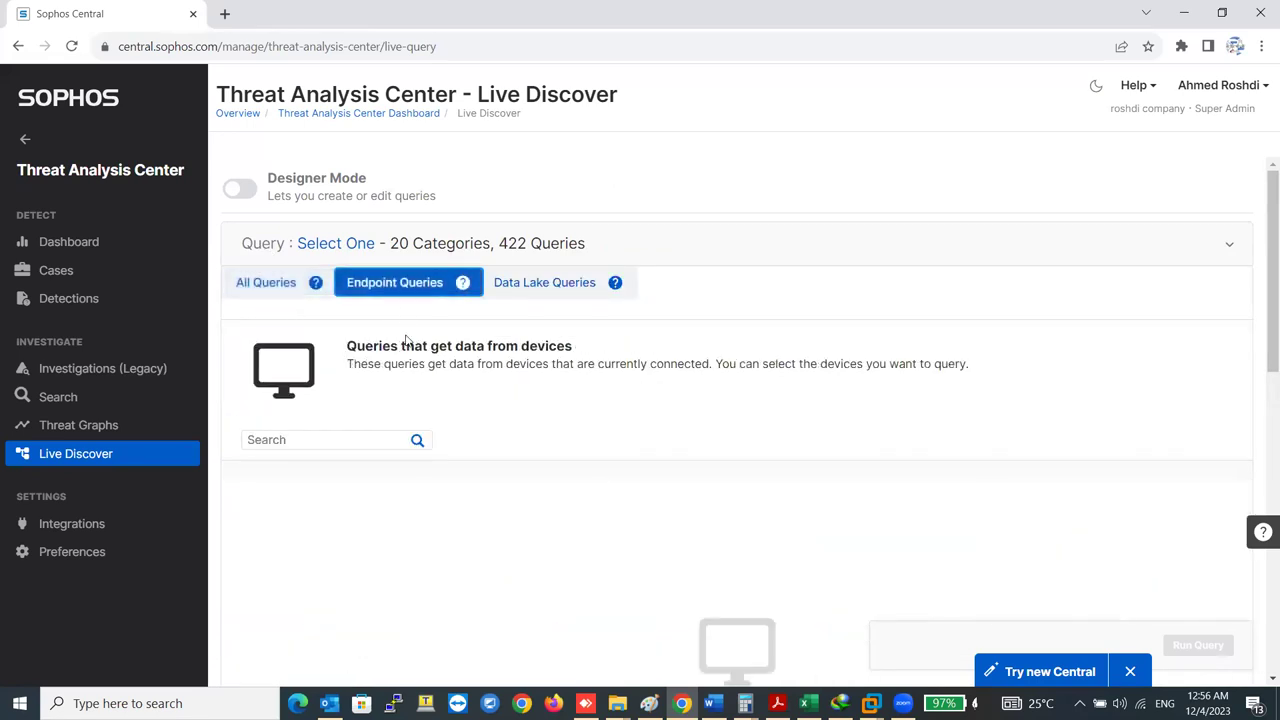
scroll(440, 410, down, 3)
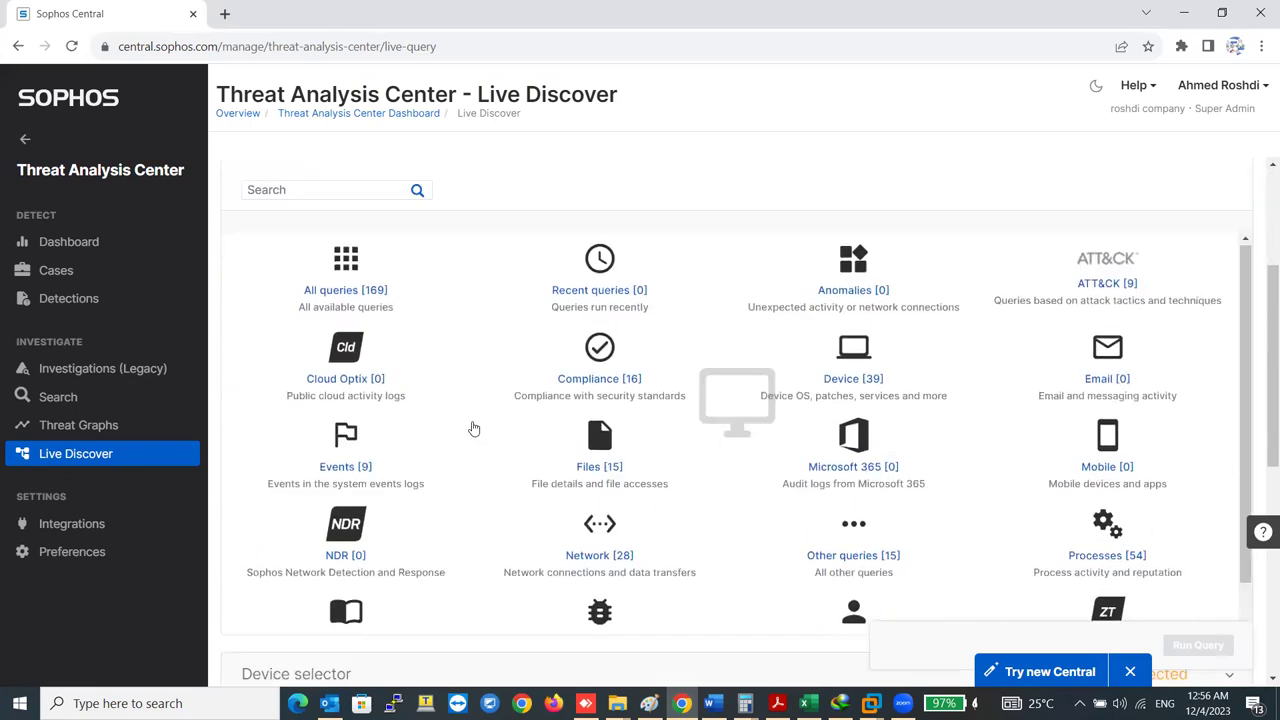
scroll(471, 429, up, 3)
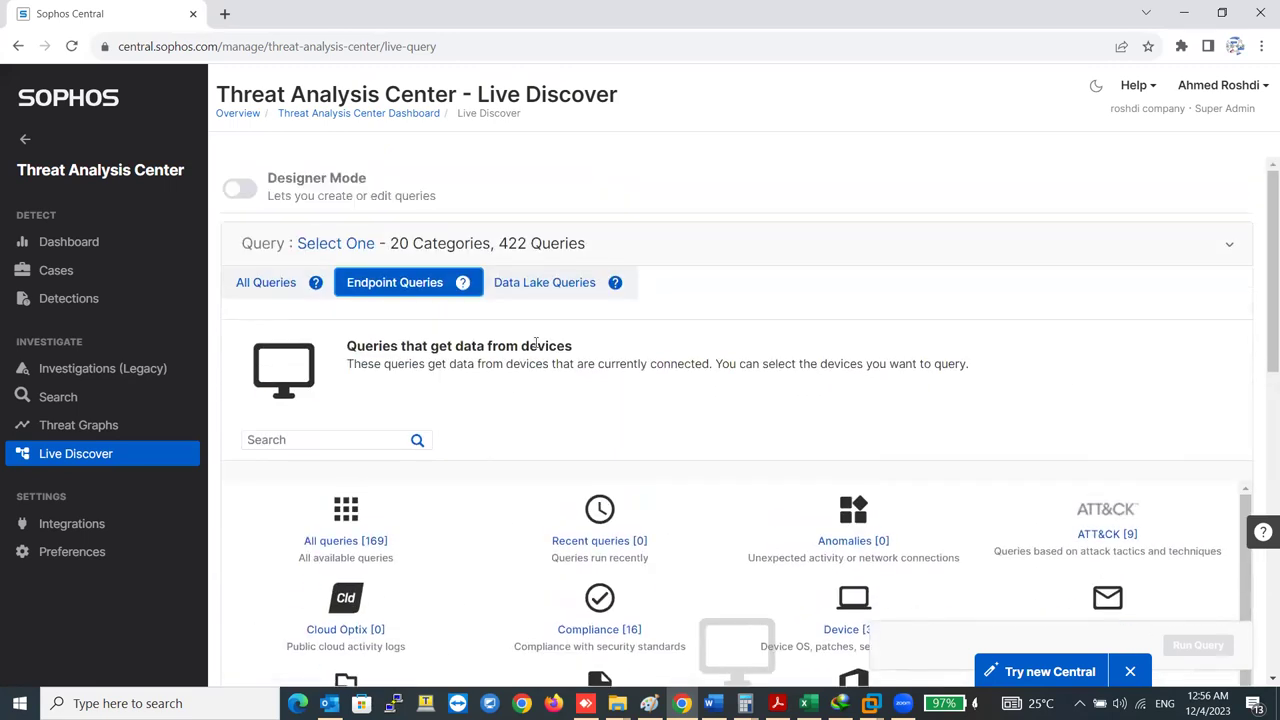
click(536, 290)
click(421, 284)
scroll(555, 527, down, 3)
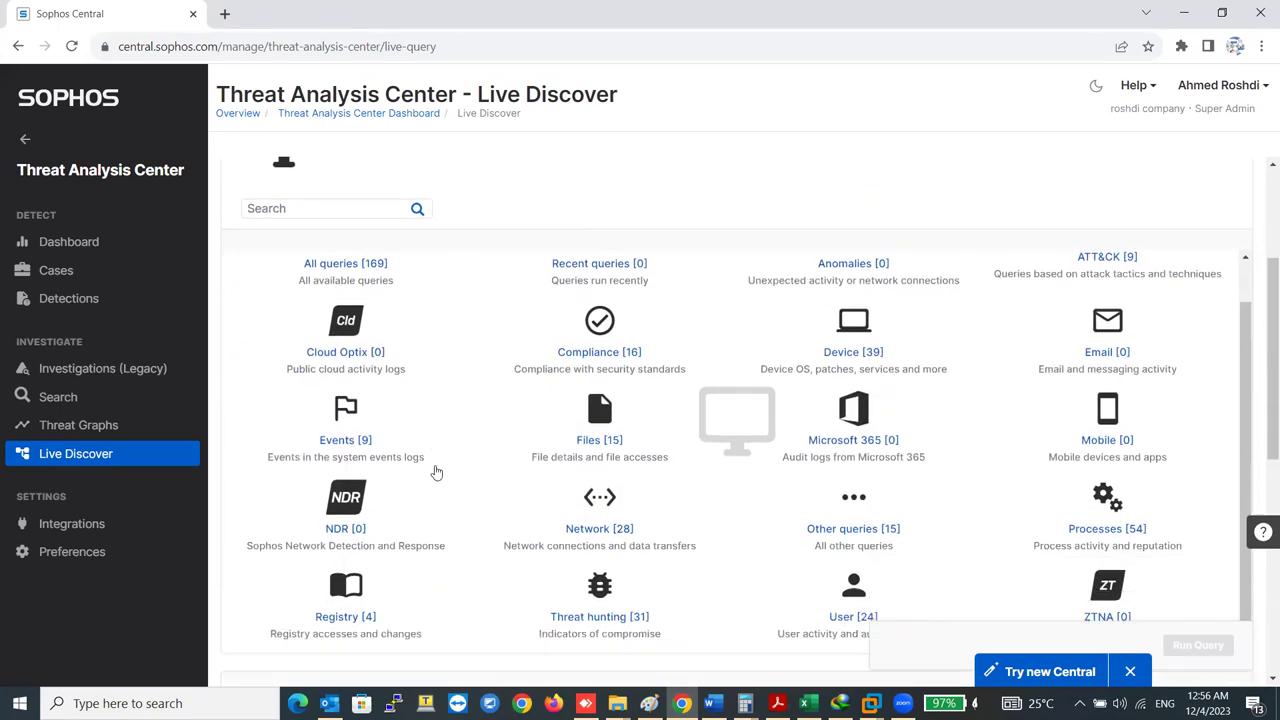
scroll(424, 485, up, 3)
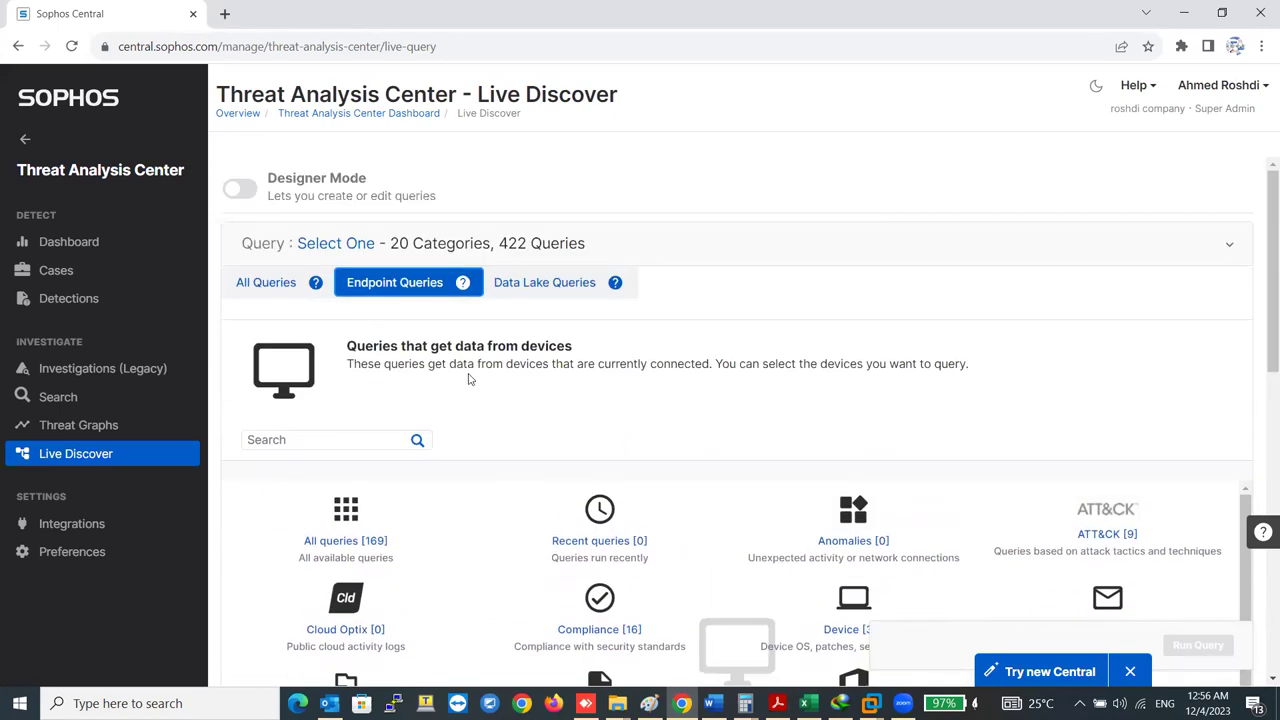
click(544, 282)
scroll(490, 454, down, 3)
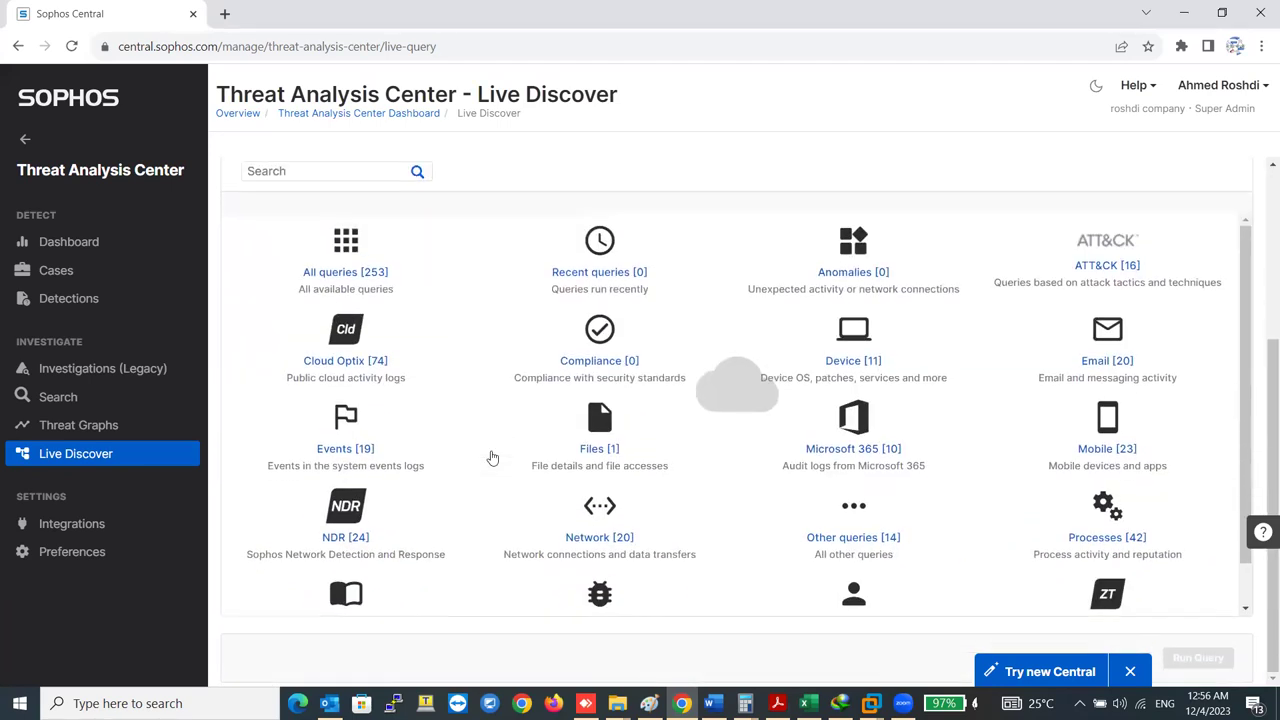
scroll(729, 449, up, 3)
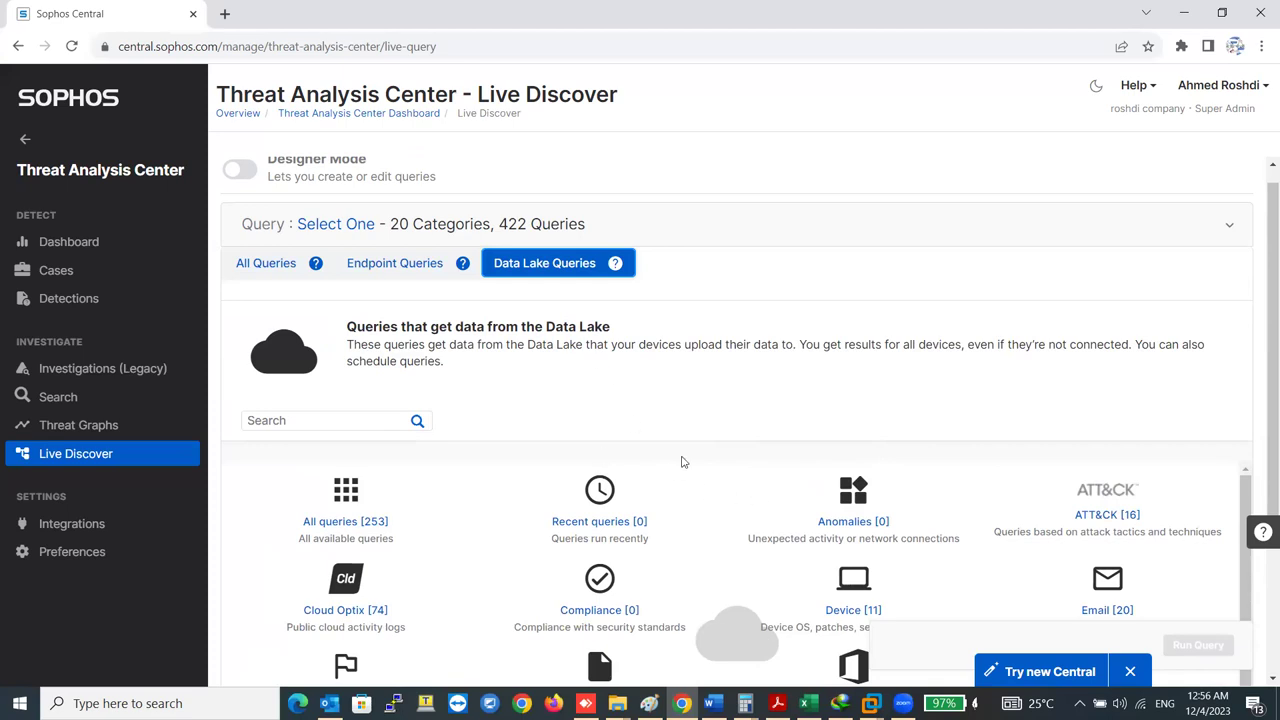
scroll(683, 461, down, 3)
scroll(569, 434, down, 1)
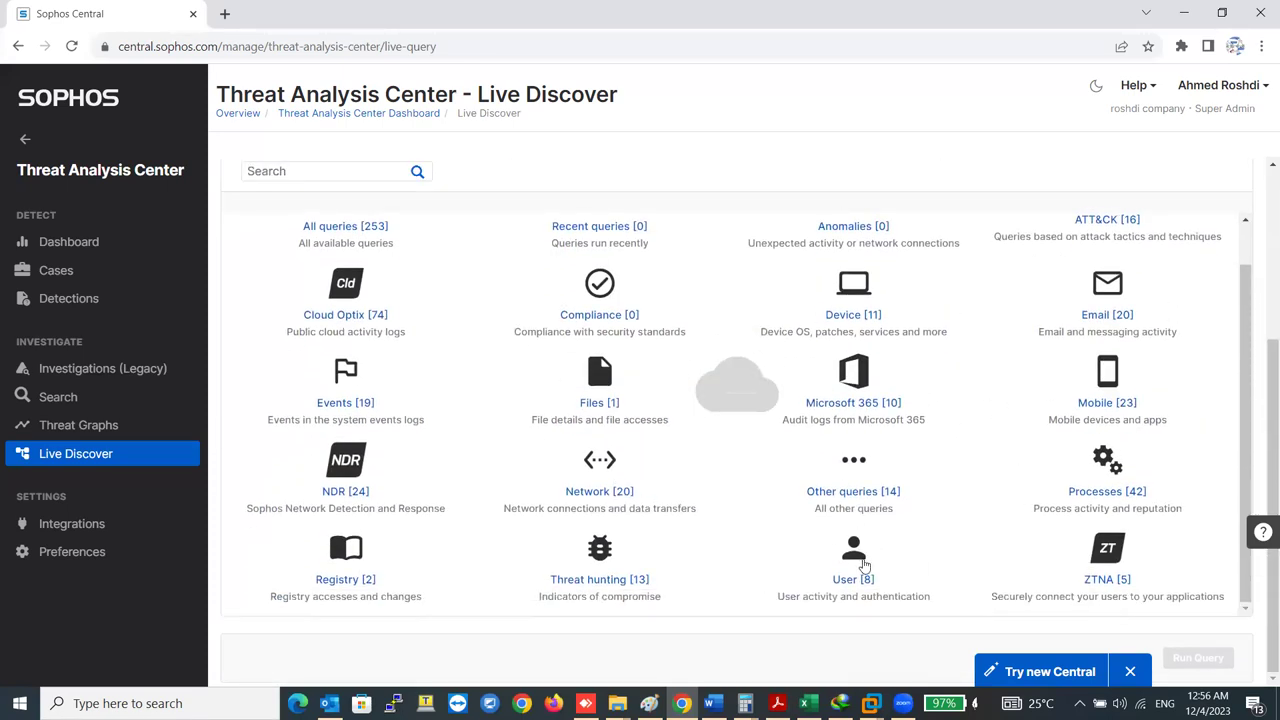
Step: In the User category, load the 'Registry shows UAC bypassed (Data Lake)' query details
click(857, 560)
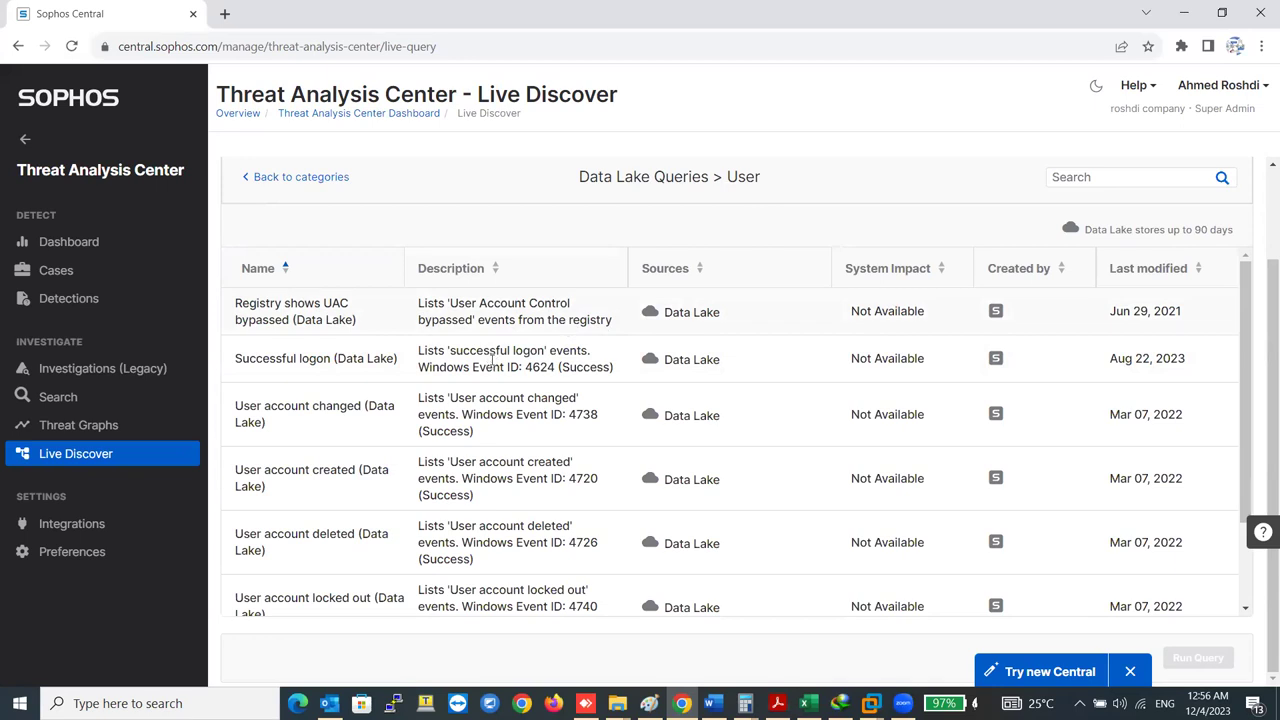
click(545, 330)
scroll(566, 400, down, 2)
scroll(630, 410, down, 1)
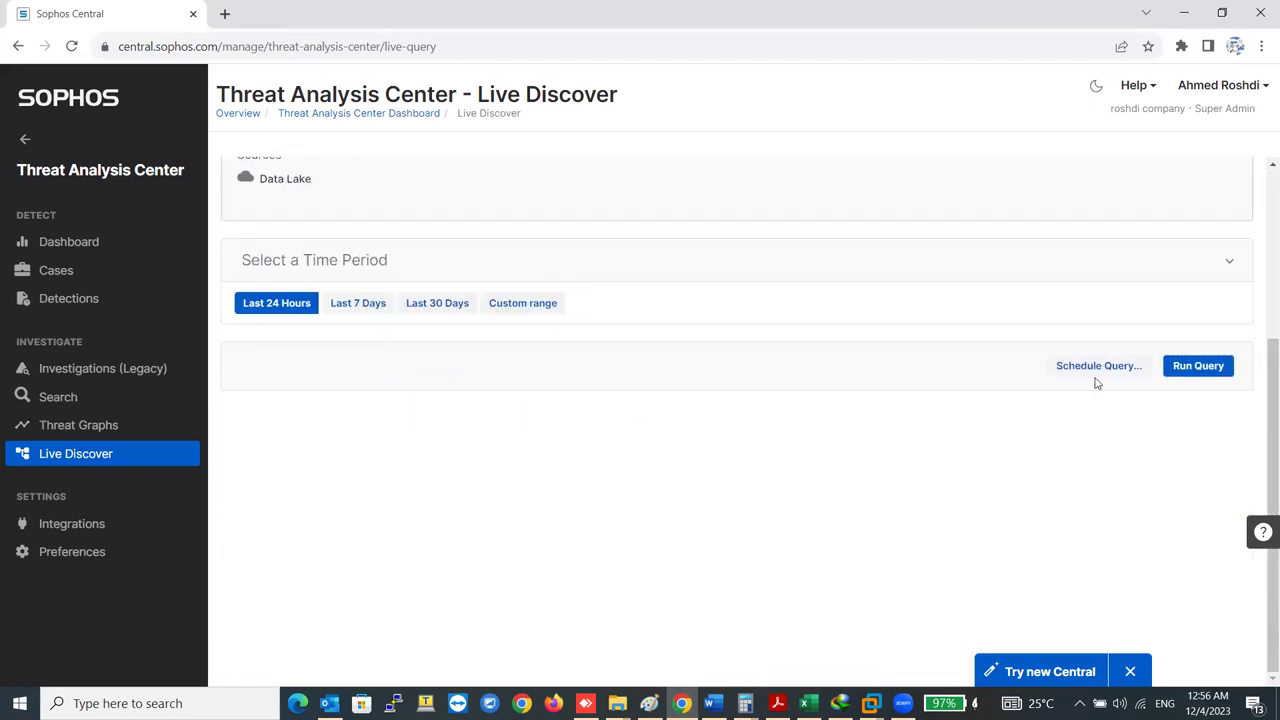
scroll(672, 395, up, 3)
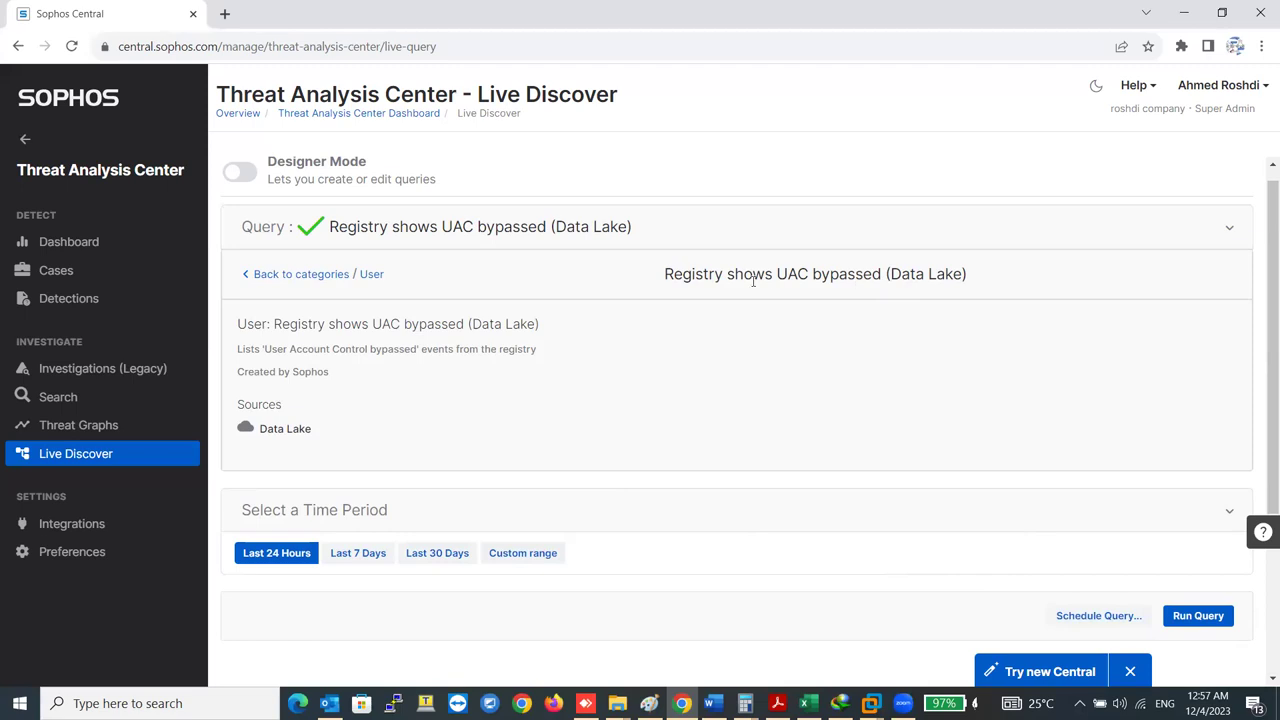
drag(661, 274, 966, 275)
triple_click(976, 286)
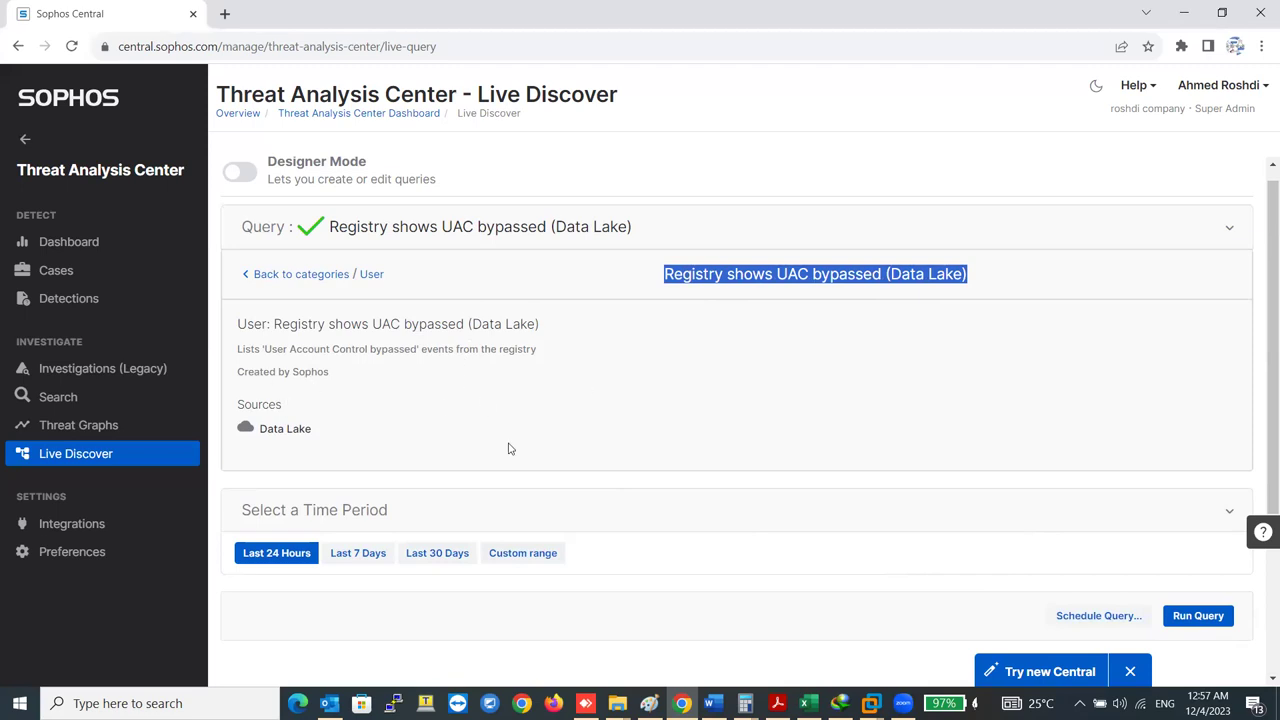
scroll(505, 403, up, 1)
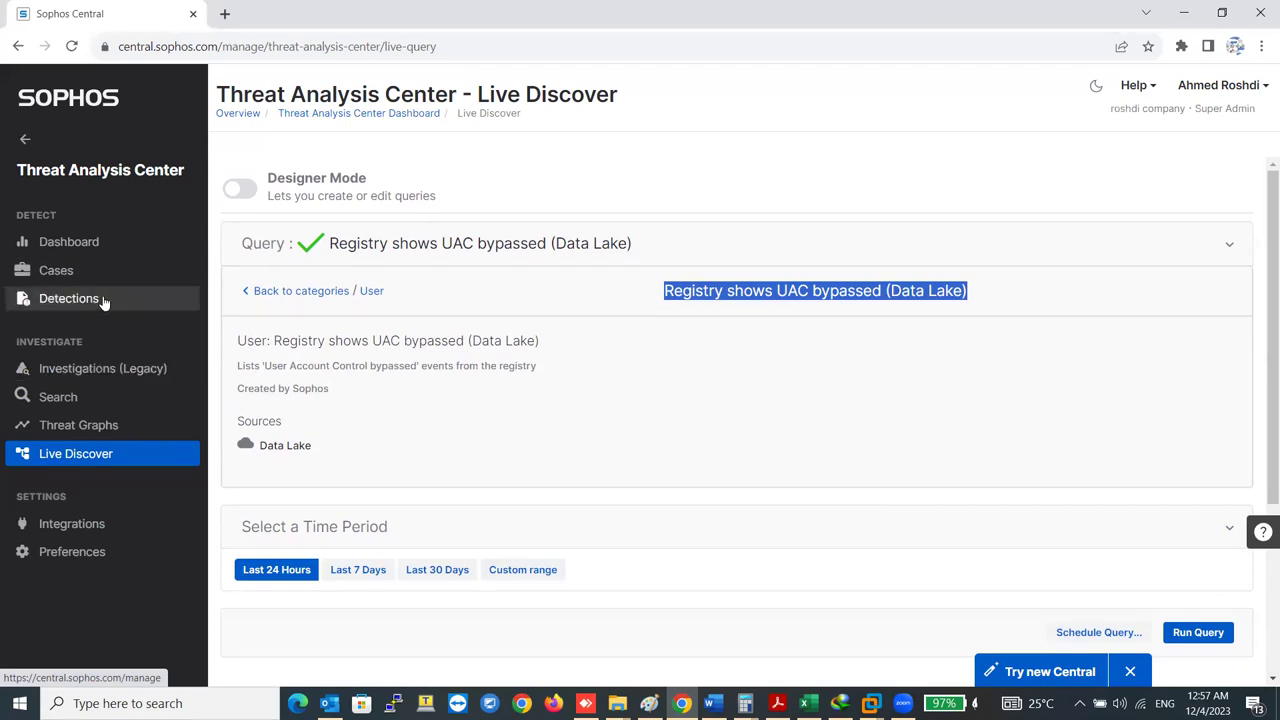
Step: Go to Integrations and scroll through the 28 integration cards
click(72, 524)
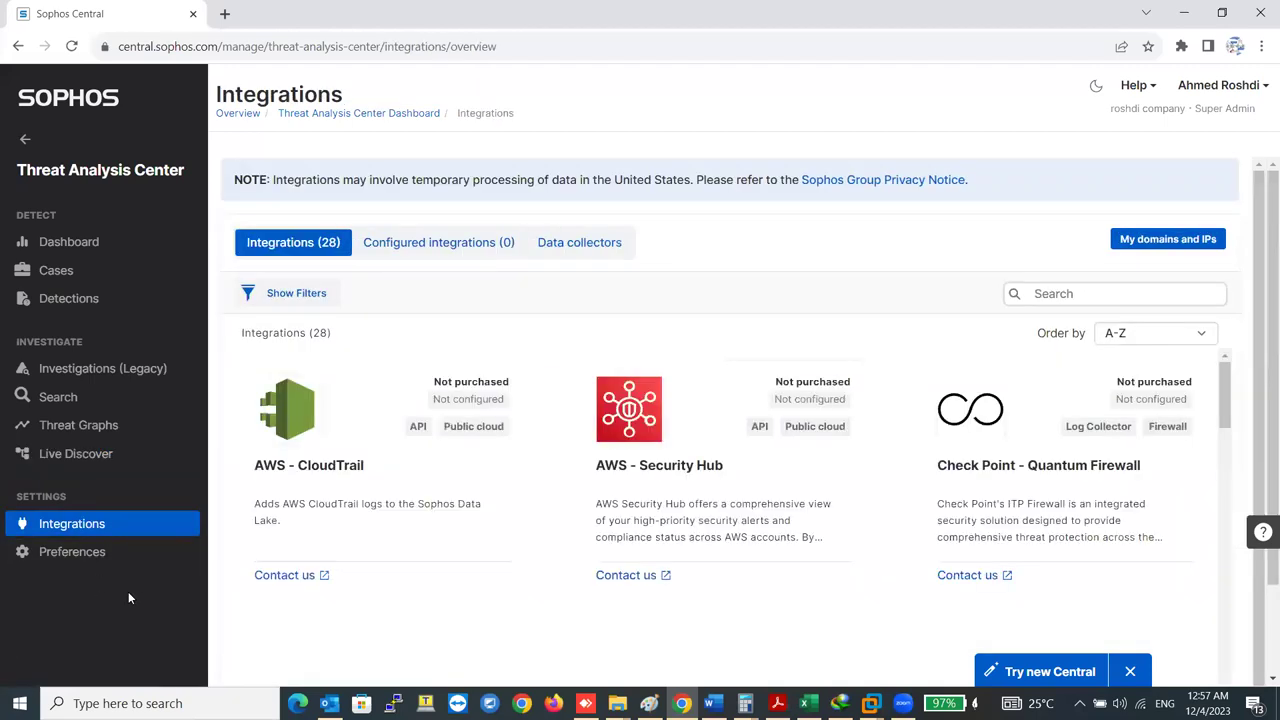
scroll(355, 575, down, 1)
scroll(352, 507, up, 1)
scroll(1032, 500, down, 1)
scroll(1032, 500, down, 1)
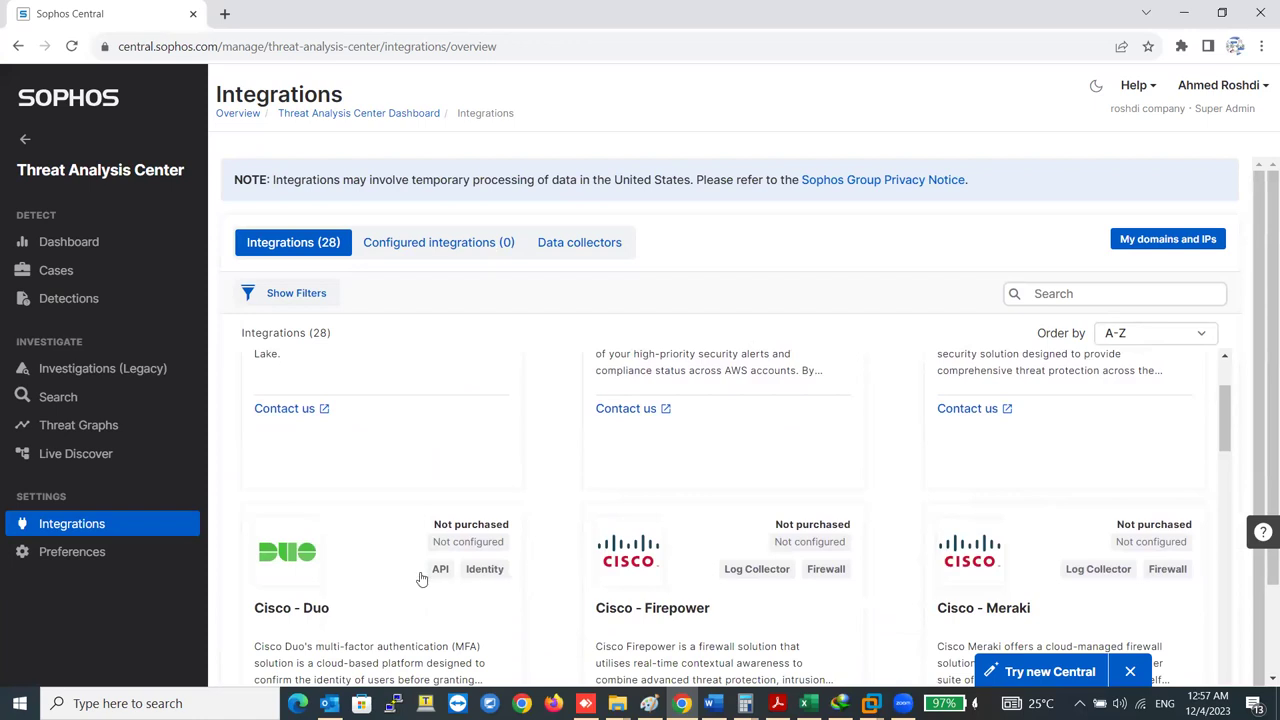
scroll(420, 577, down, 1)
scroll(647, 572, down, 1)
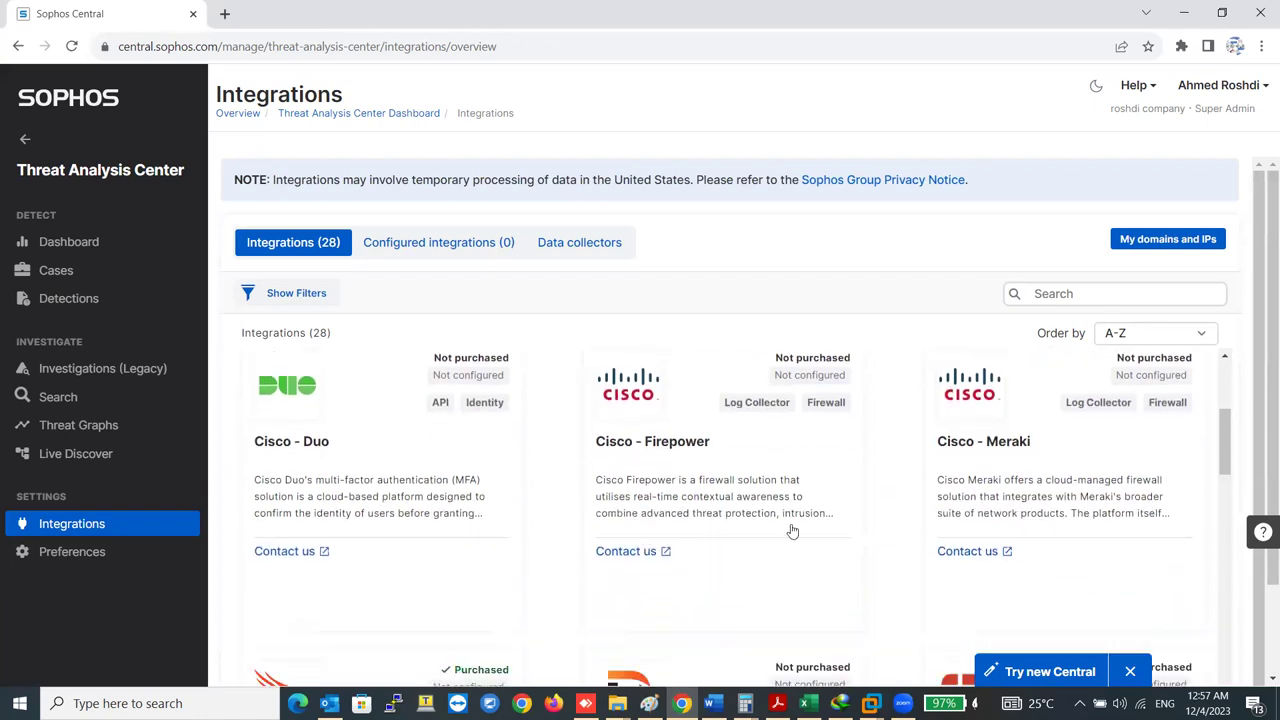
scroll(990, 495, down, 2)
scroll(370, 580, down, 1)
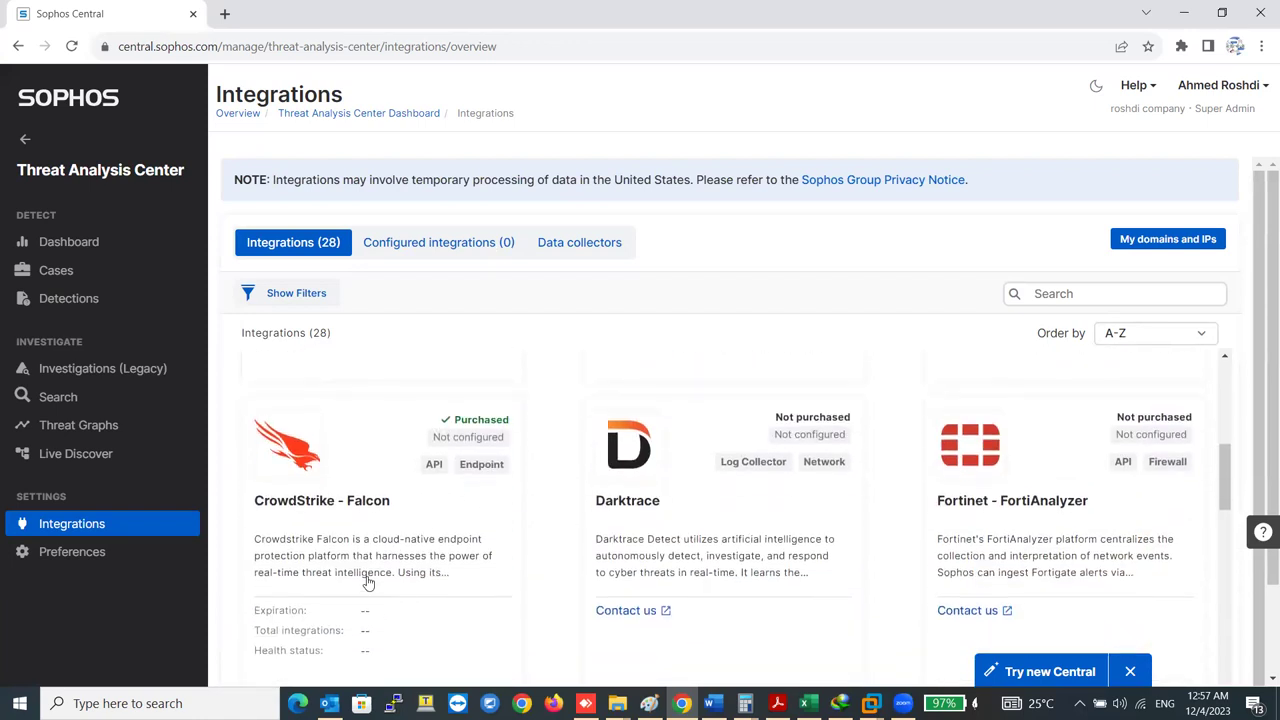
scroll(603, 548, down, 1)
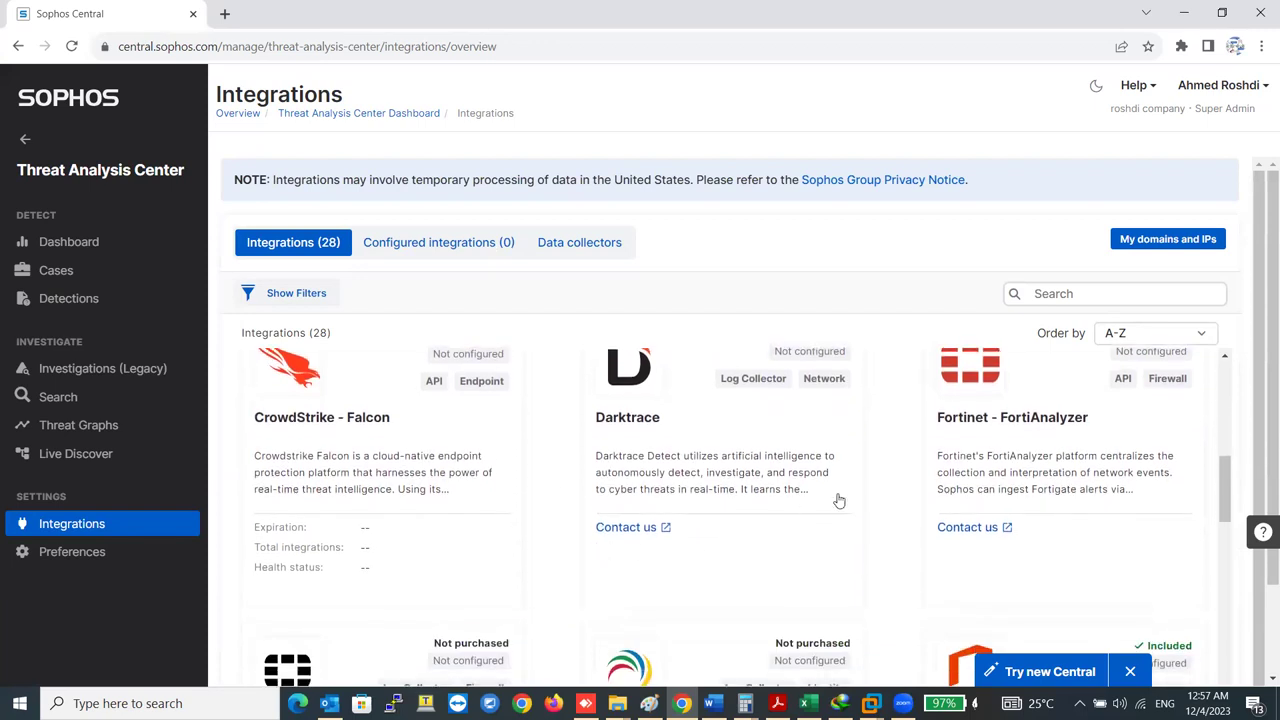
scroll(1033, 472, down, 2)
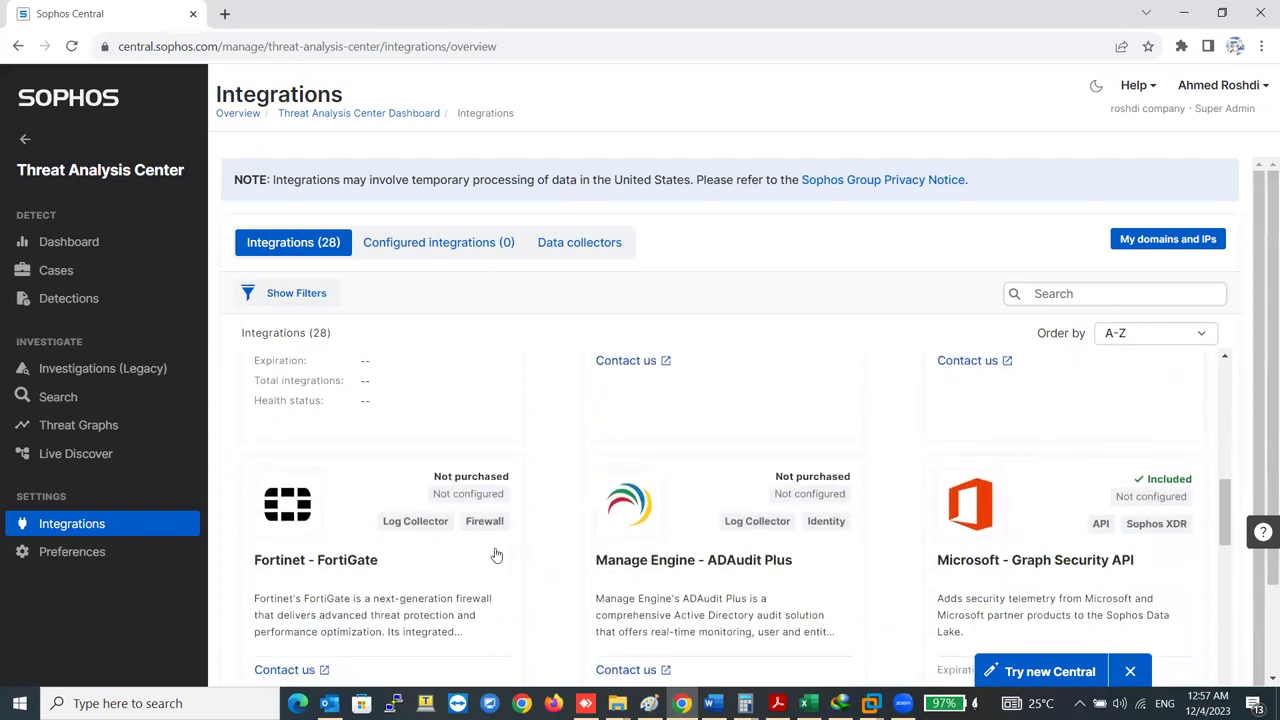
scroll(297, 586, down, 1)
scroll(520, 560, up, 1)
Step: Open the Sophos Email integration's domain and IP details
scroll(591, 534, up, 3)
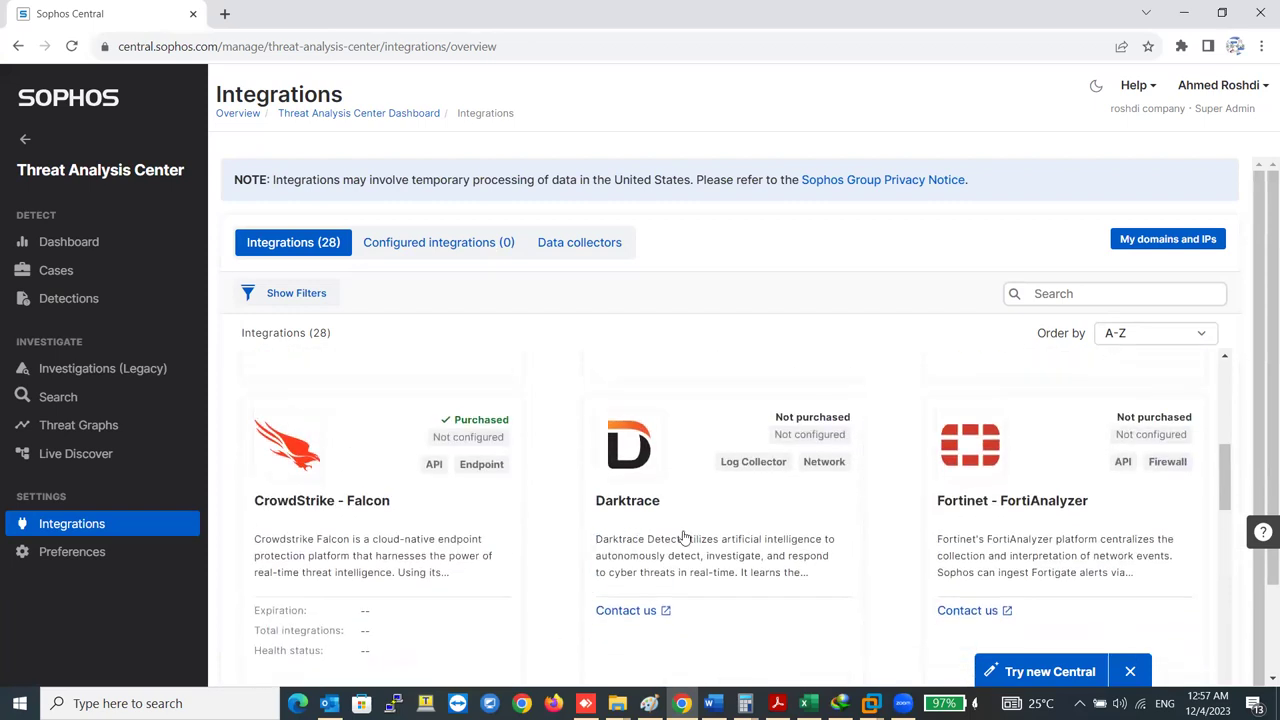
scroll(1000, 545, down, 4)
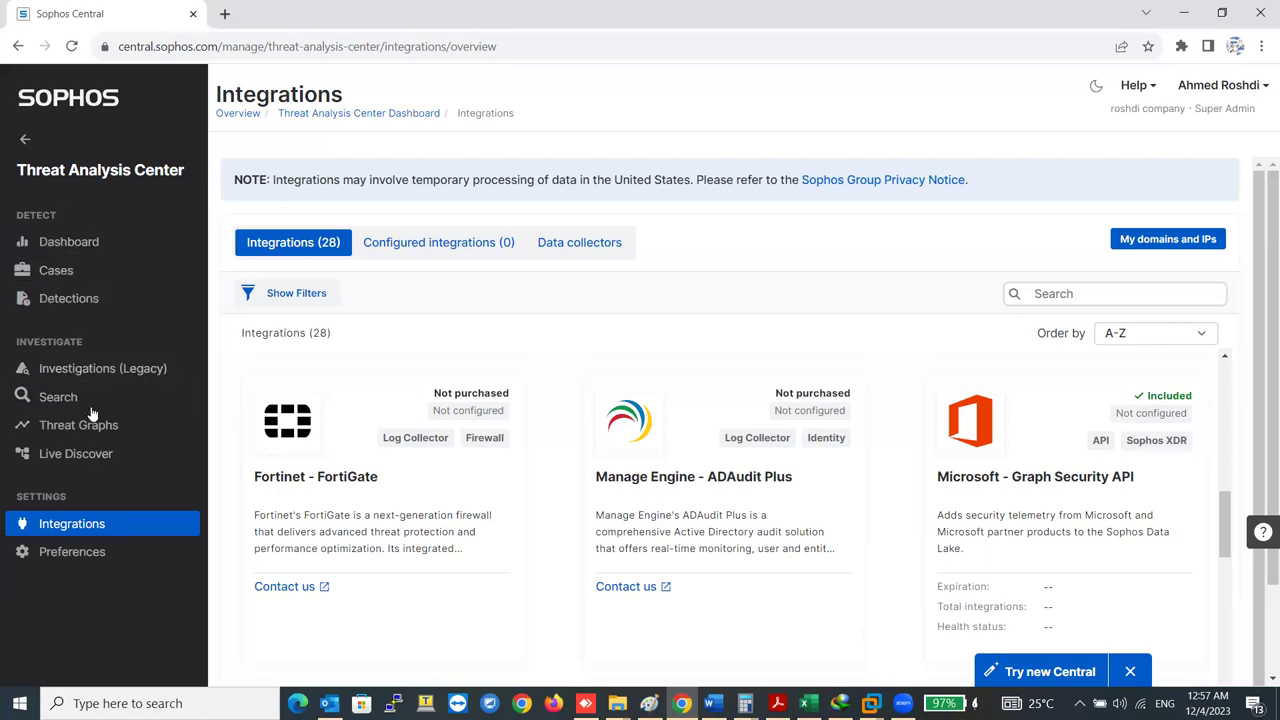
scroll(458, 482, down, 3)
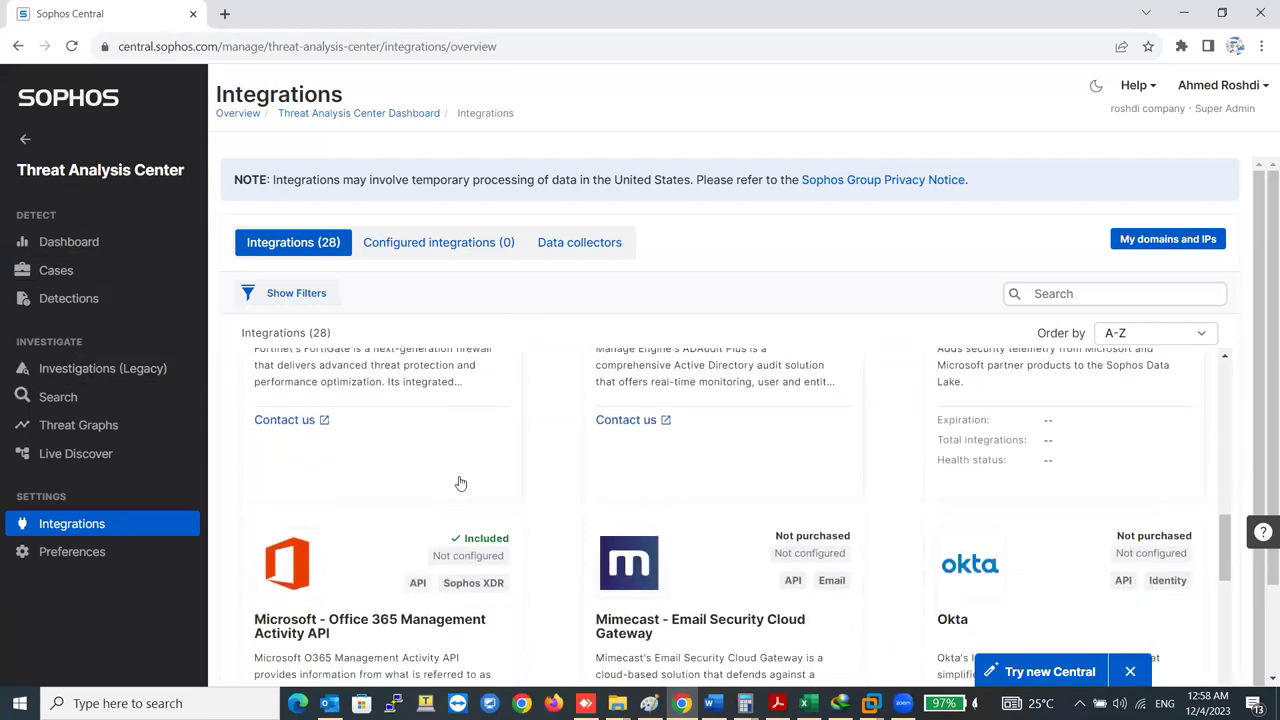
scroll(460, 482, down, 7)
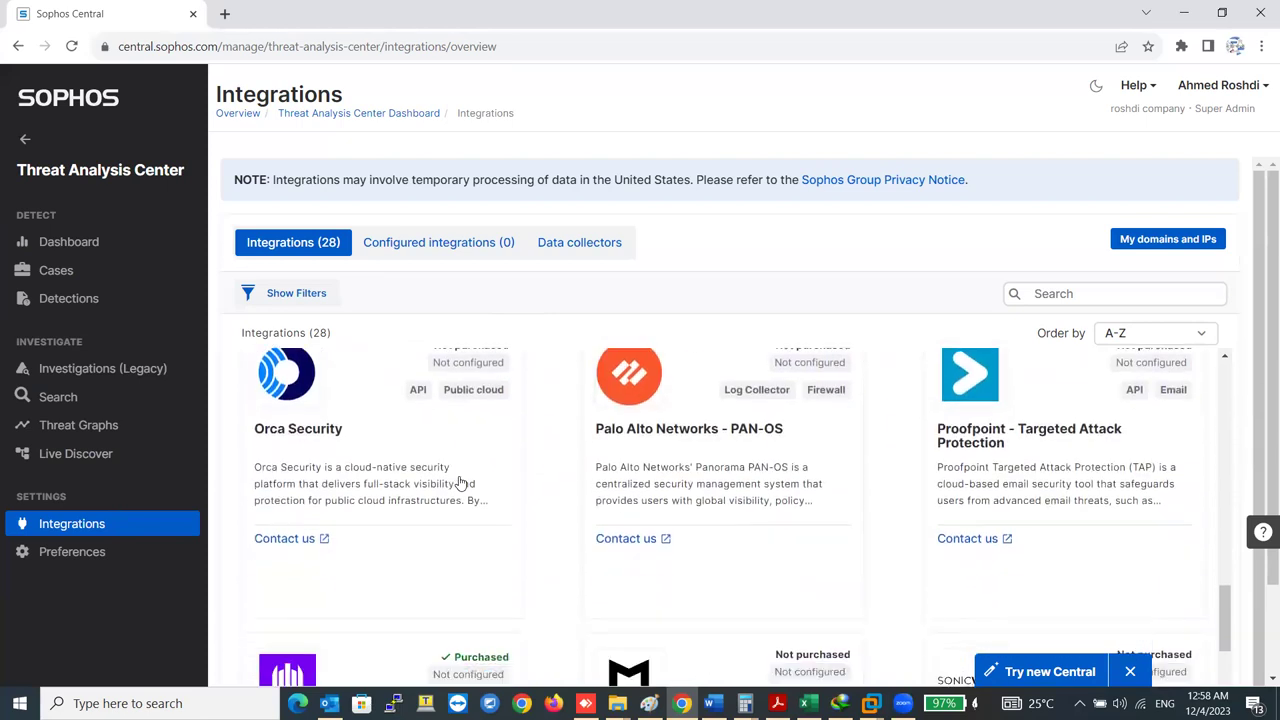
scroll(460, 482, down, 3)
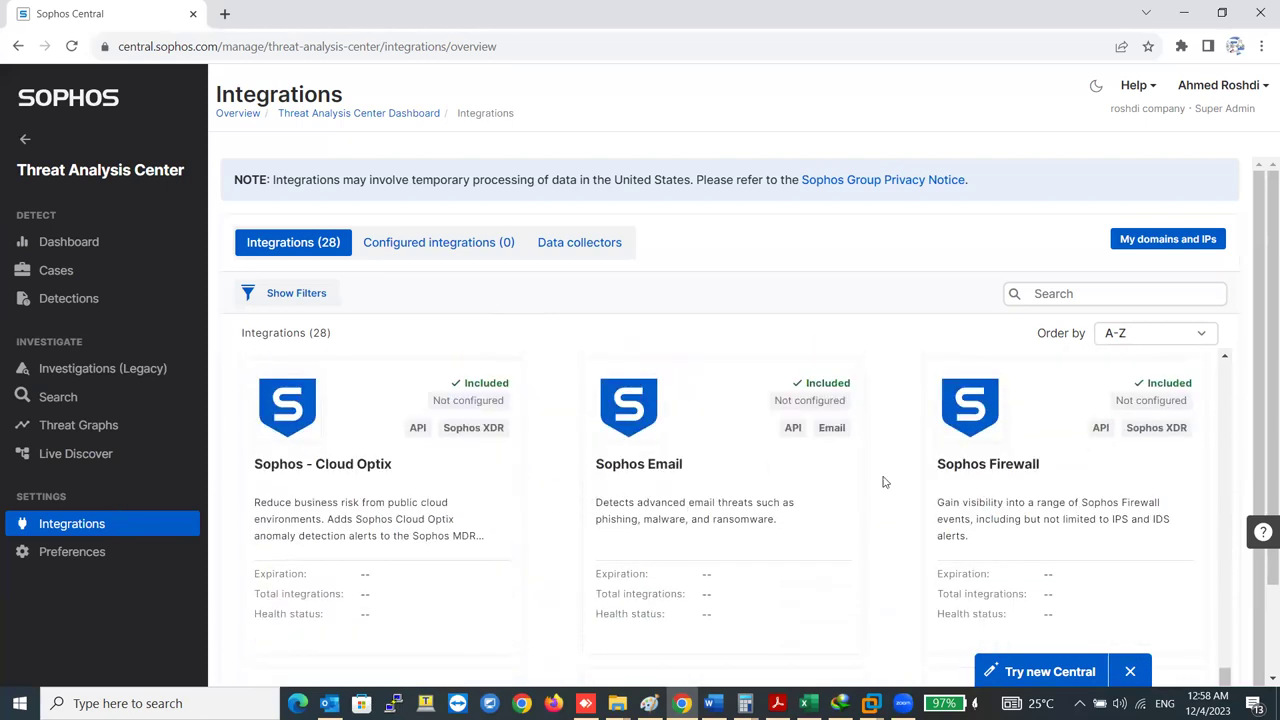
scroll(969, 484, down, 1)
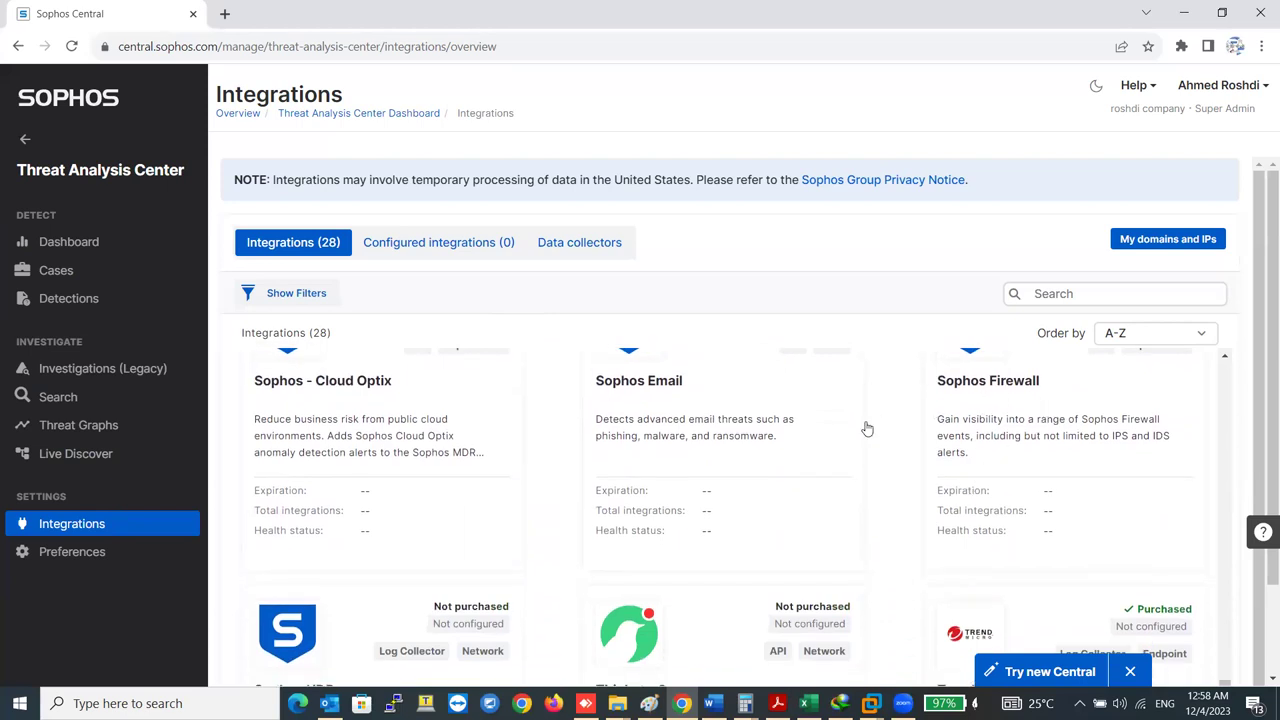
scroll(641, 515, up, 1)
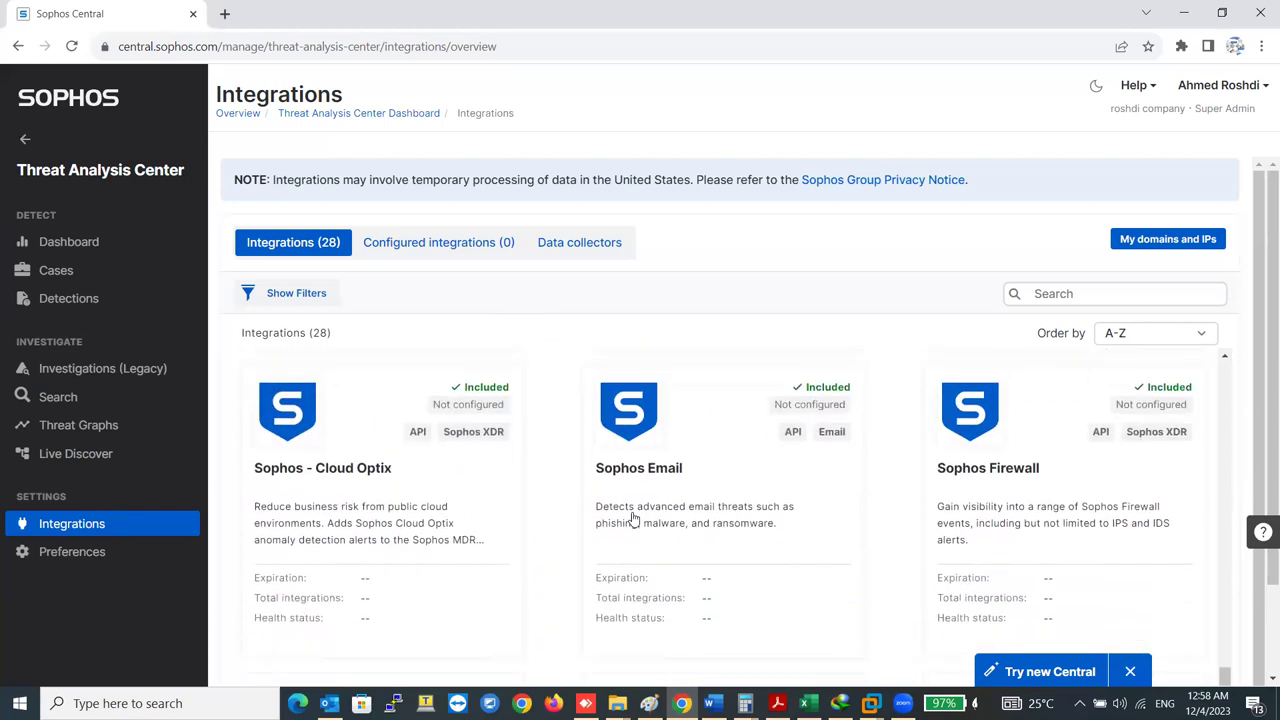
click(629, 439)
Step: Turn on 'I'll add my domains and IPs later' and expand the empty Internal IP ranges and domains
click(907, 443)
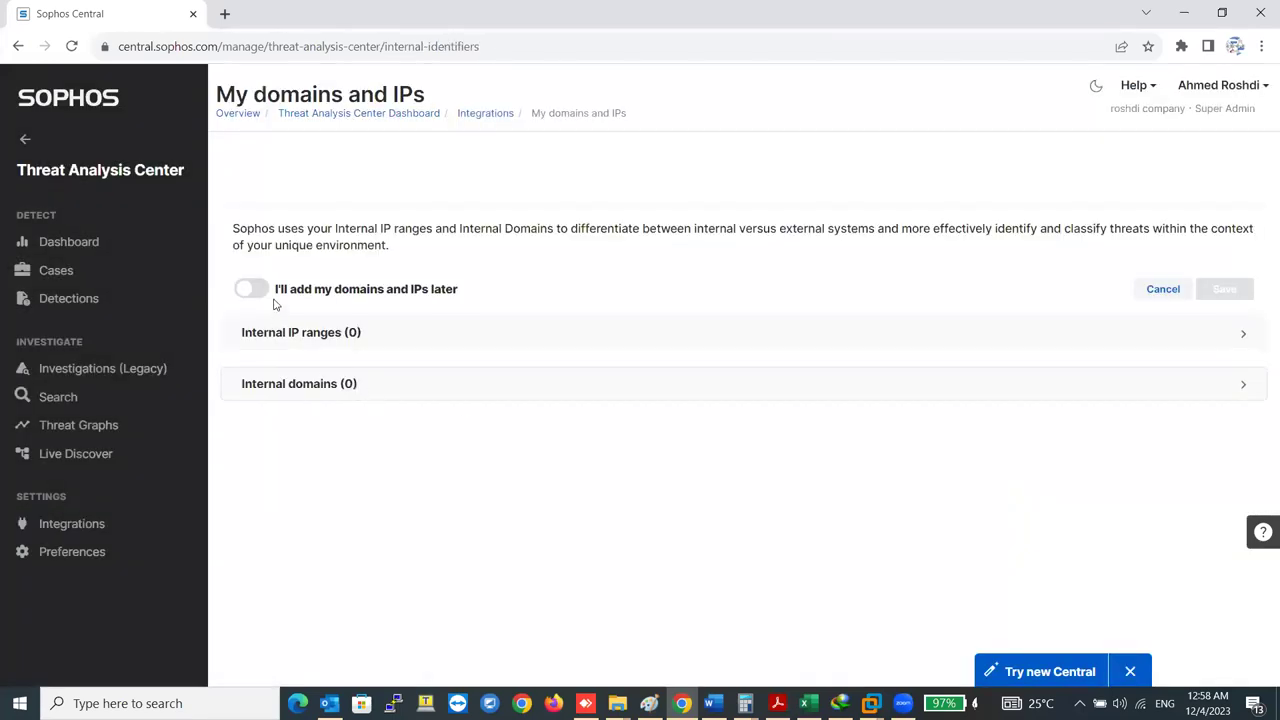
click(257, 289)
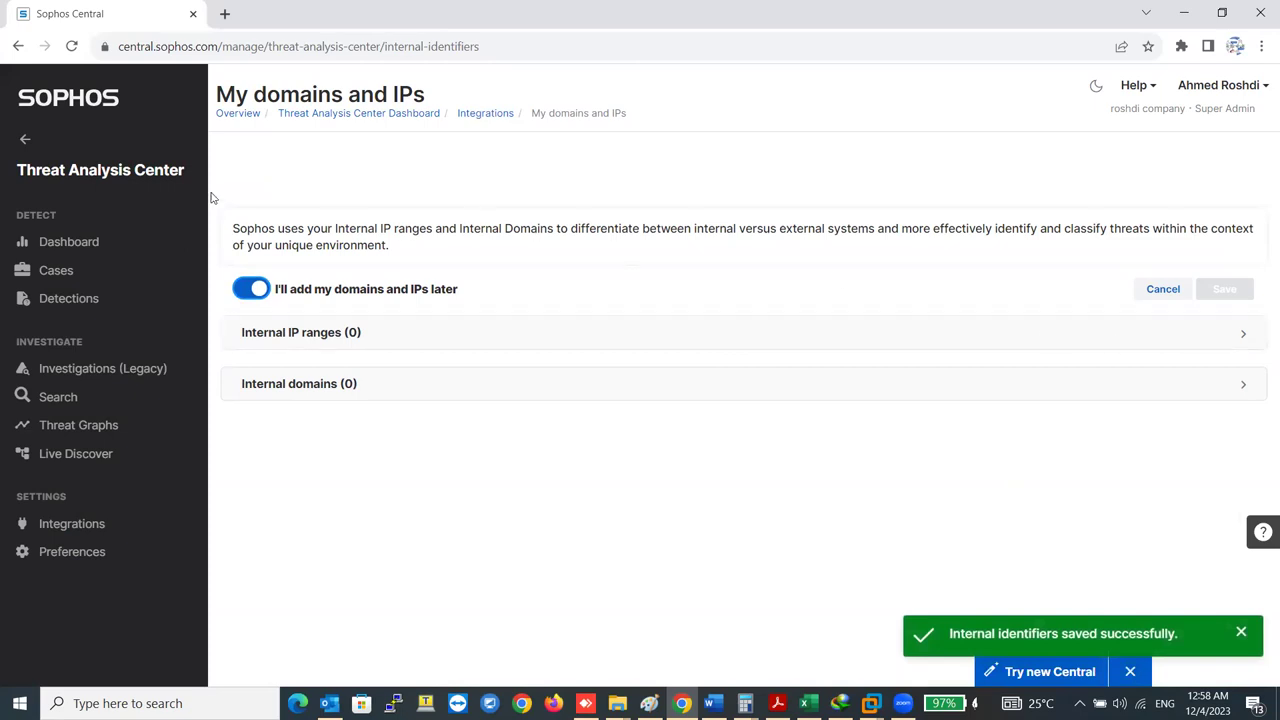
click(555, 347)
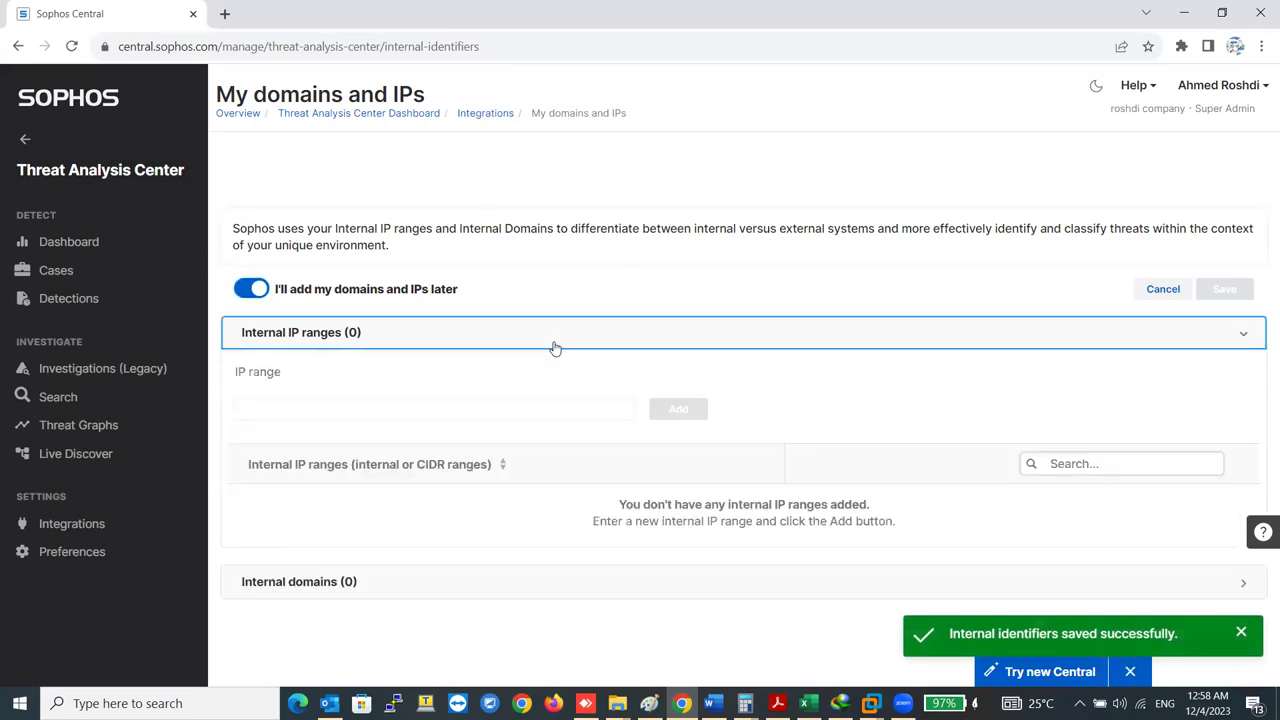
click(441, 368)
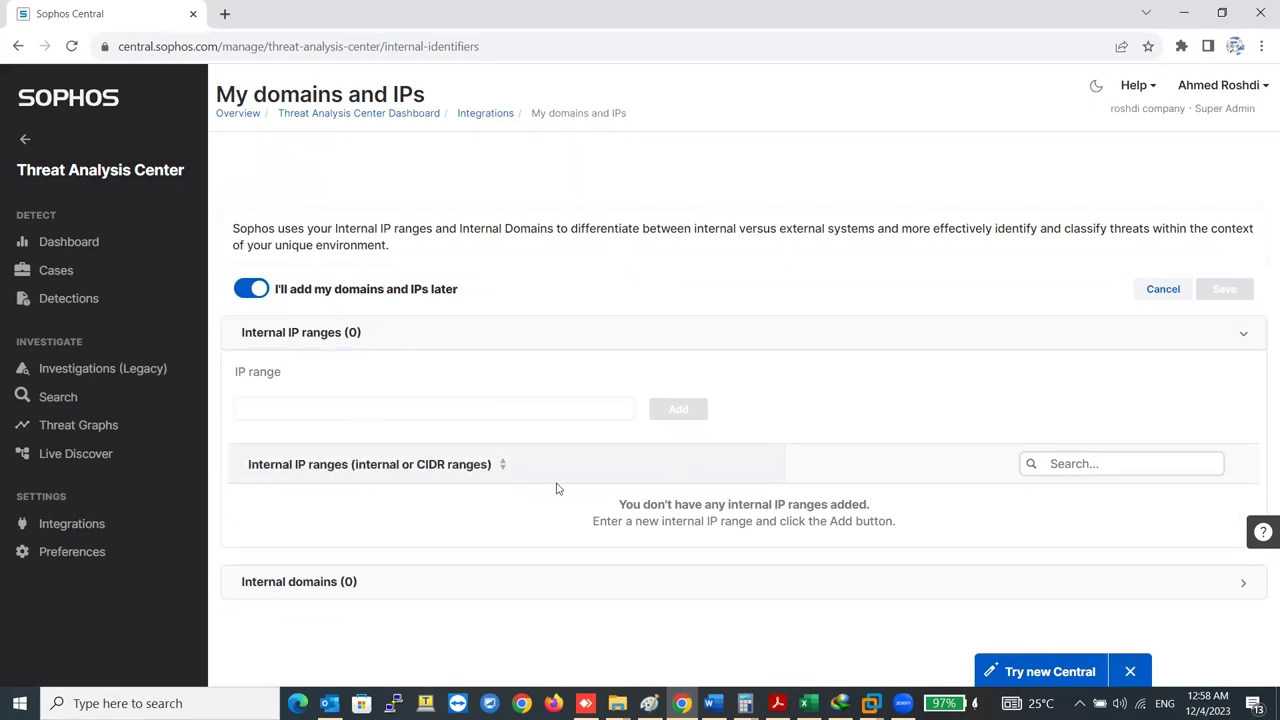
click(449, 590)
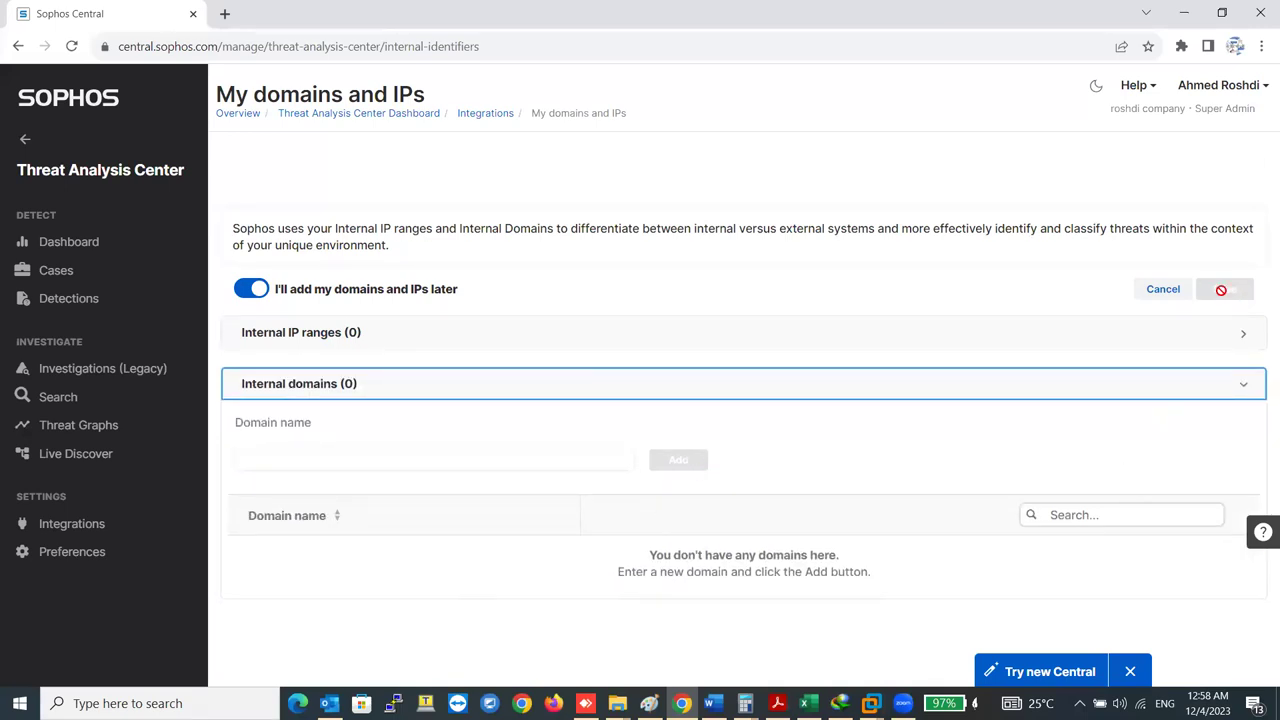
Step: Back on Integrations, view the Sophos Firewall integration details
click(18, 47)
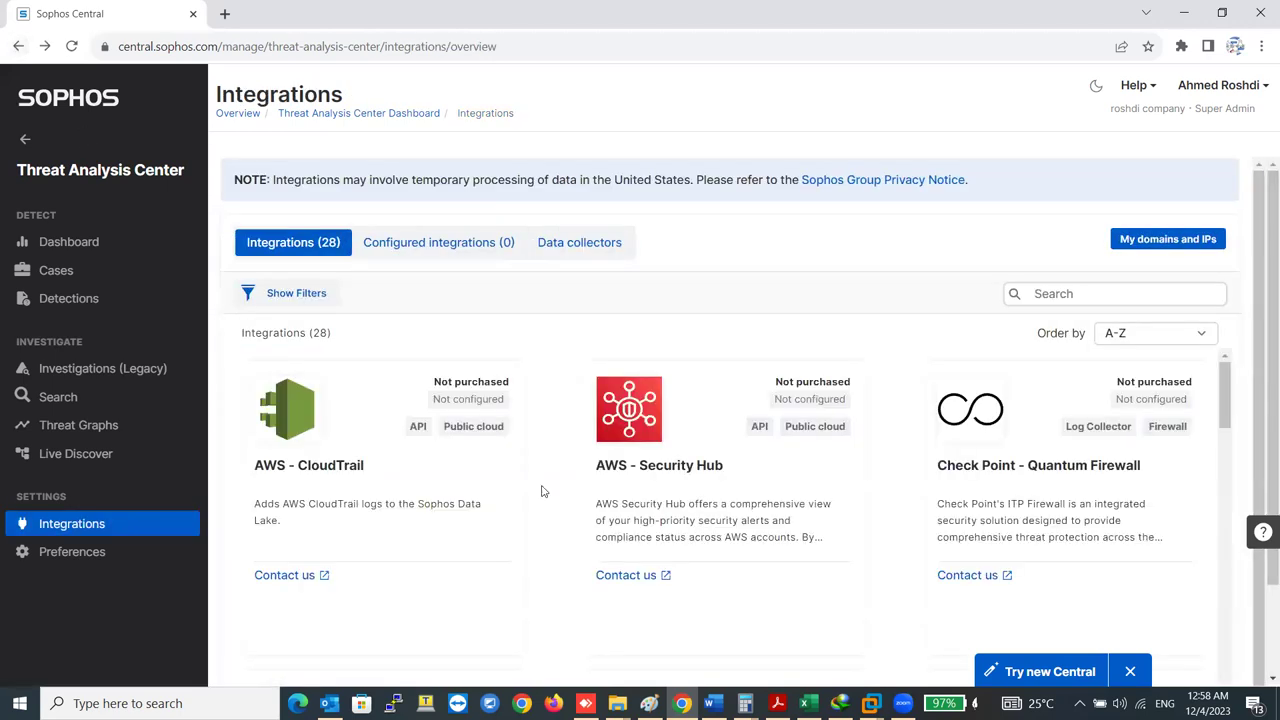
scroll(546, 497, down, 10)
scroll(546, 497, down, 10)
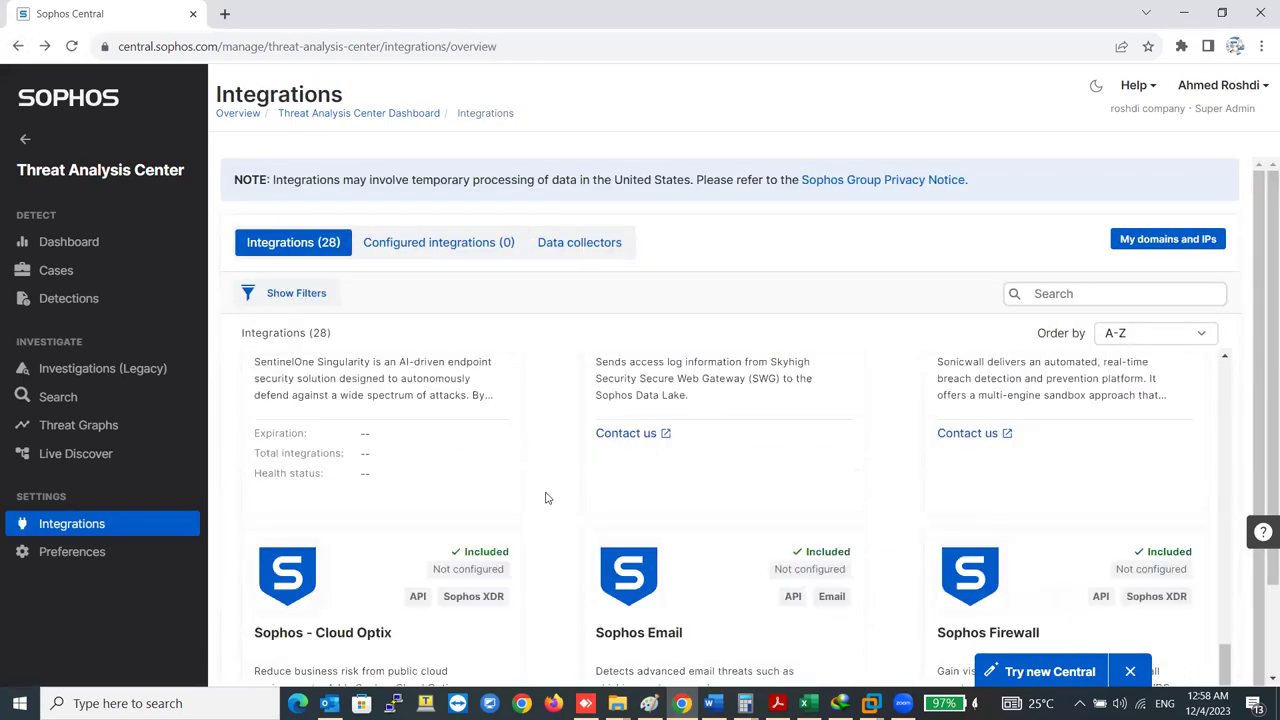
scroll(565, 499, up, 5)
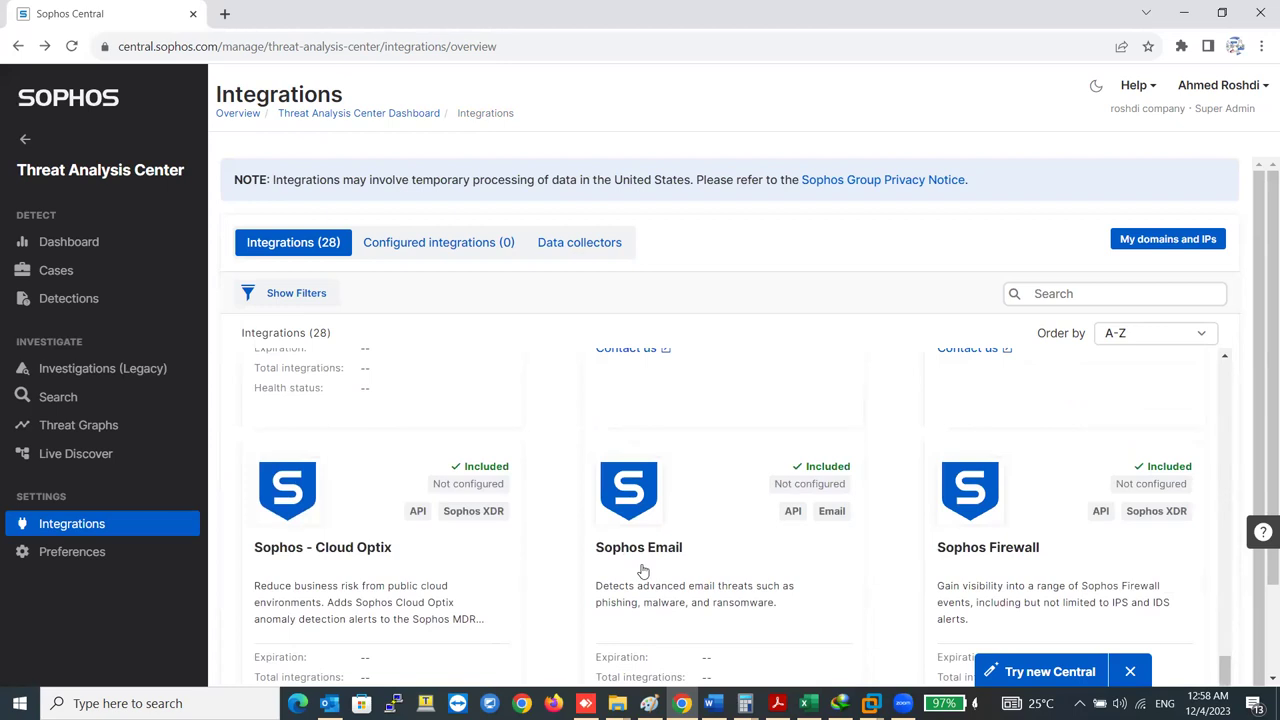
scroll(640, 571, down, 2)
click(995, 390)
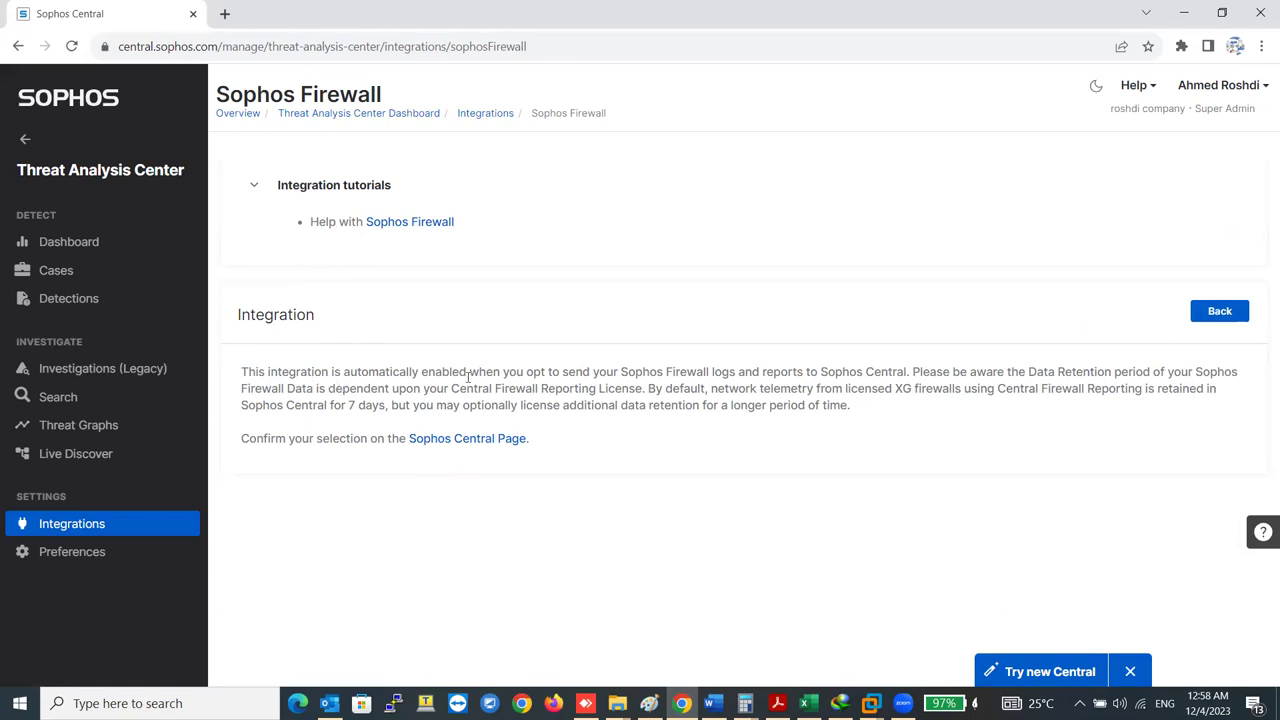
Step: Return to Integrations and open the Sophos NDR integration page
click(17, 47)
scroll(510, 437, down, 10)
scroll(545, 453, down, 8)
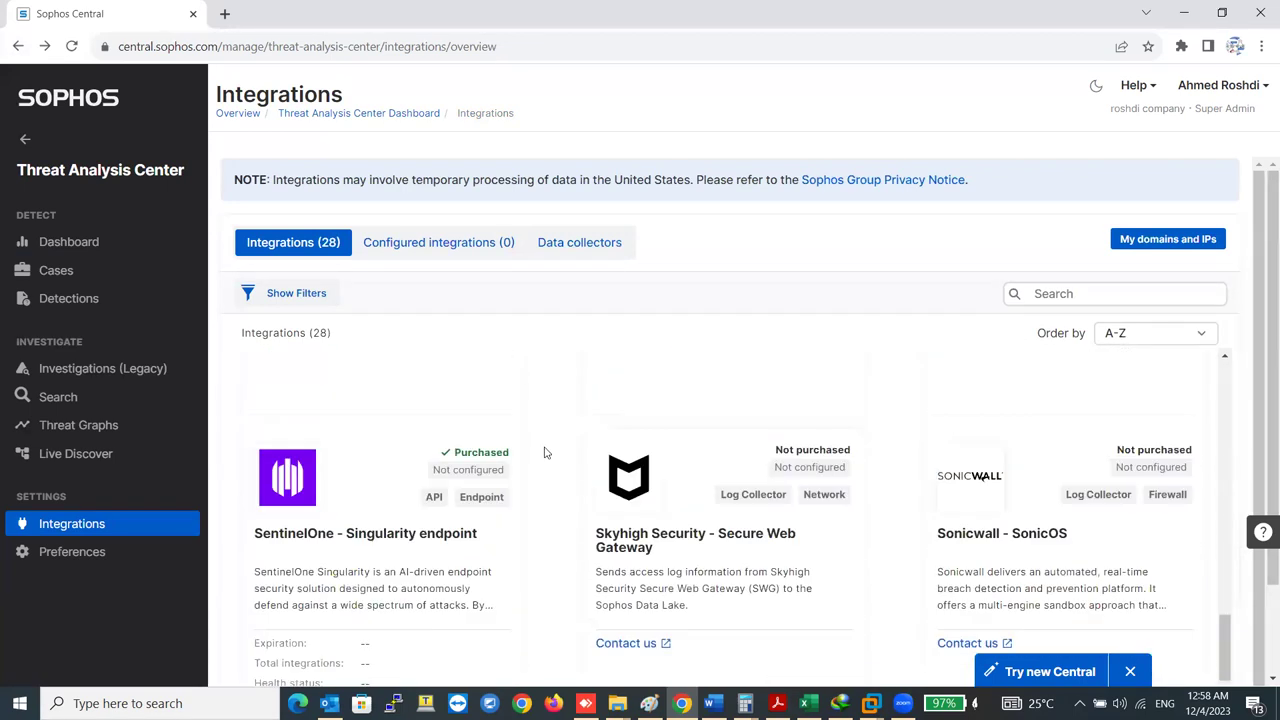
scroll(545, 453, down, 2)
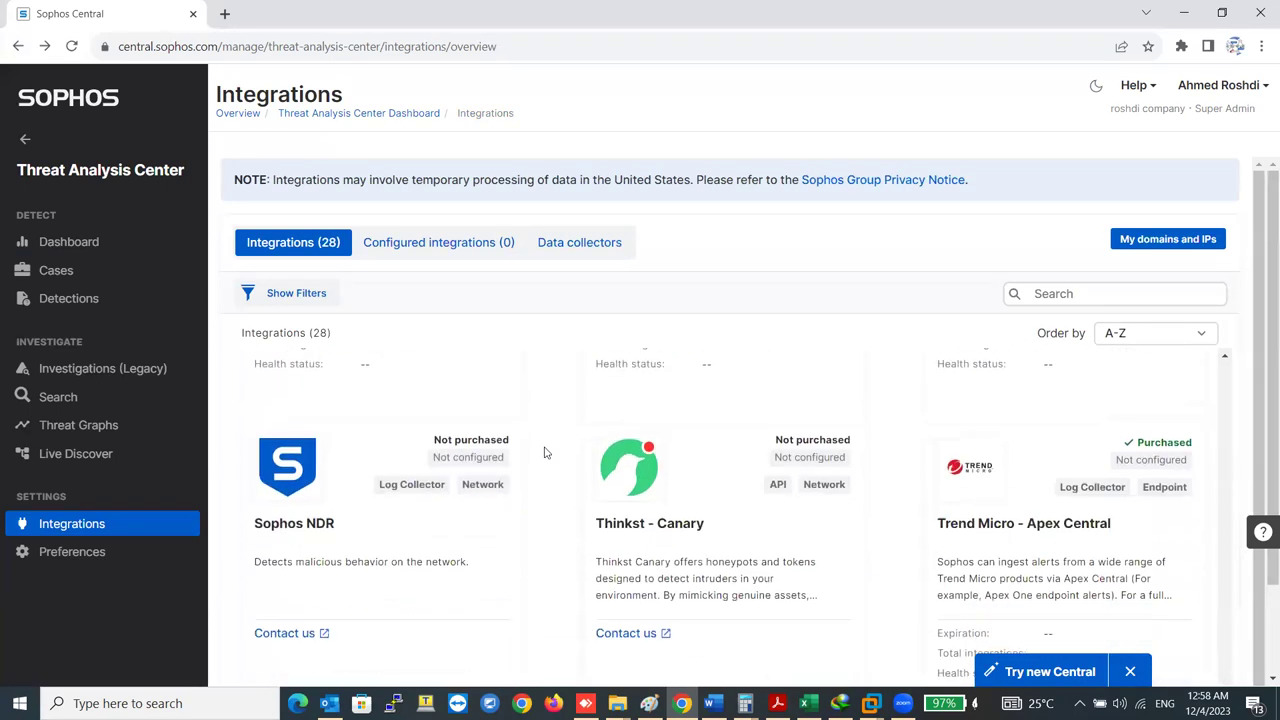
click(293, 489)
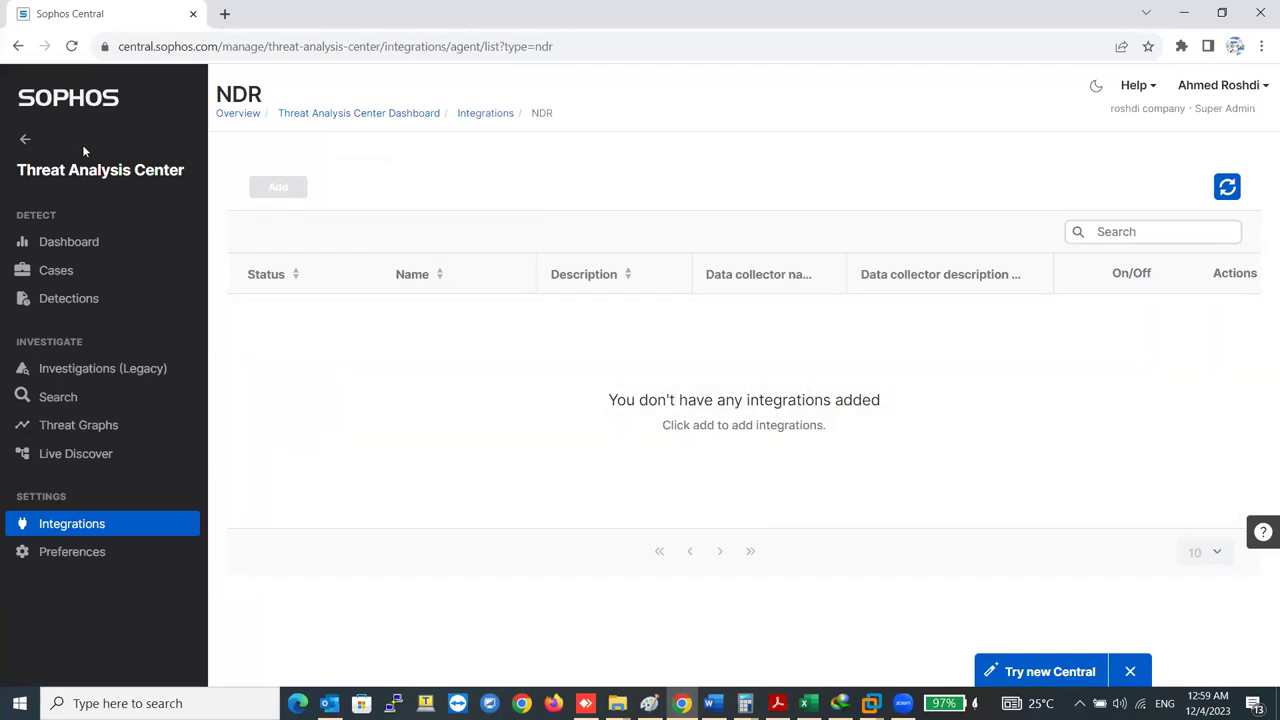
Step: Return to Integrations and scroll through the 28 cards, including AWS, Check Point and Fortinet
click(18, 46)
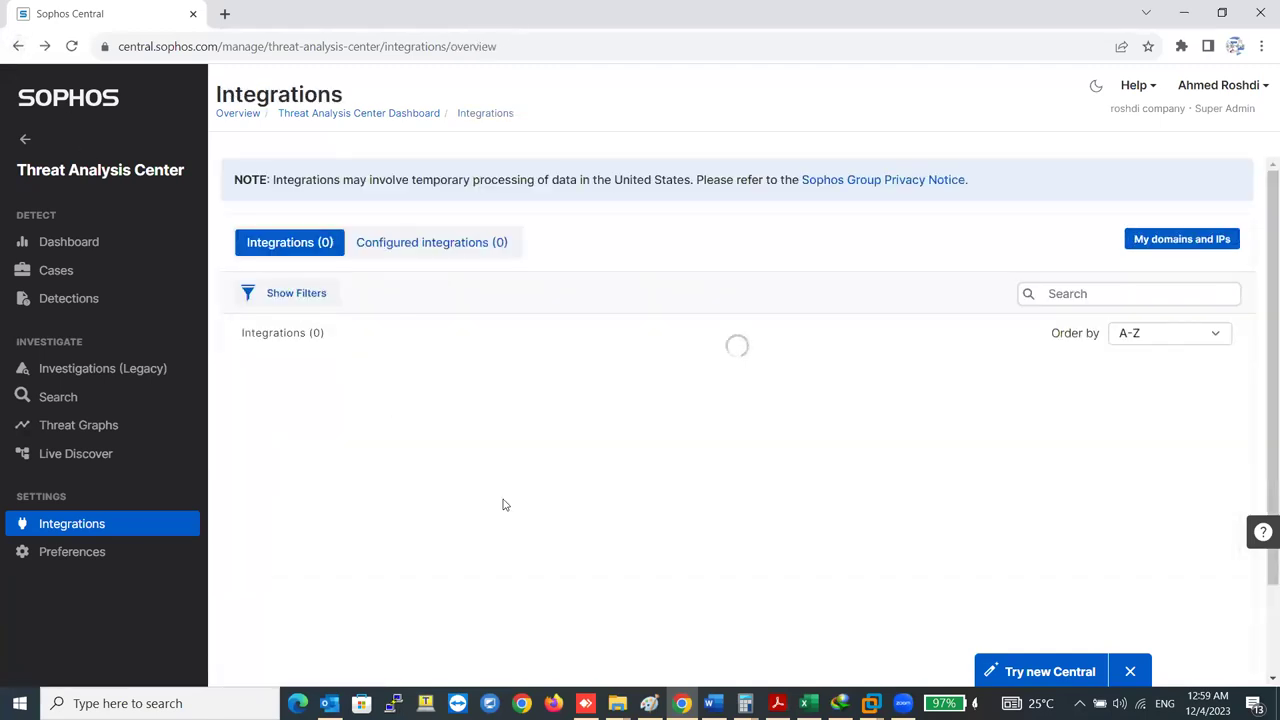
scroll(505, 505, down, 20)
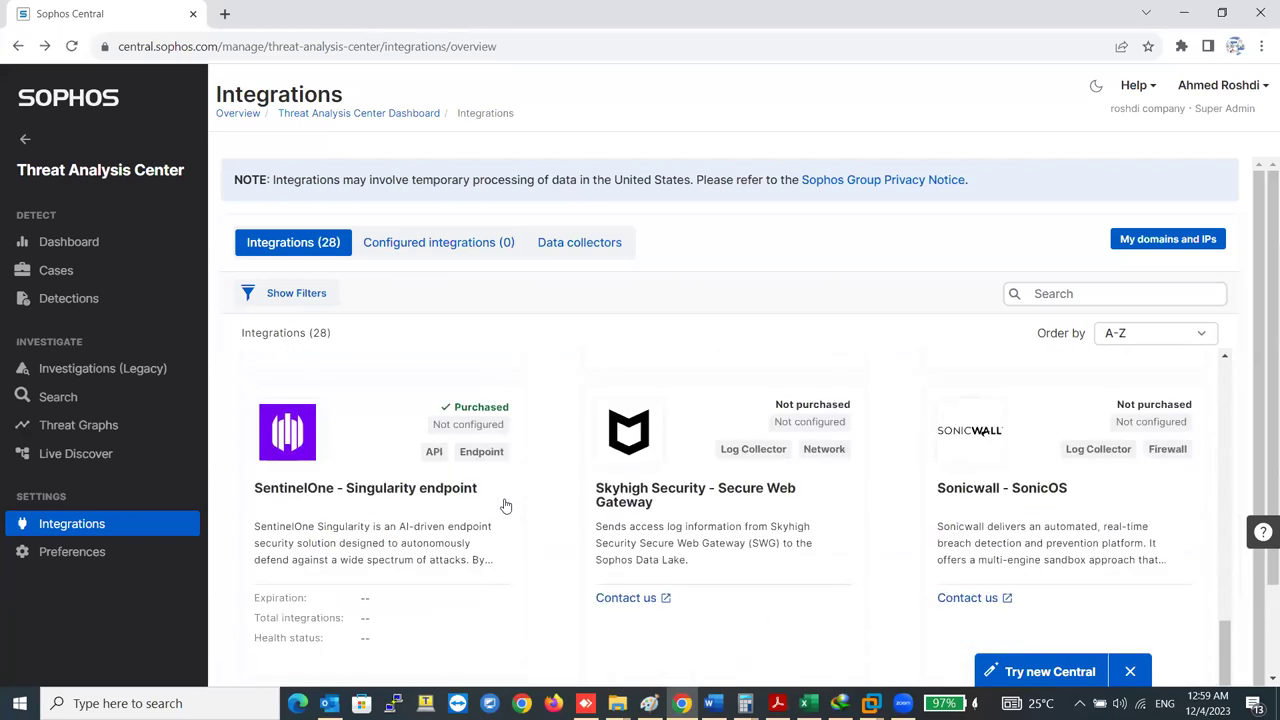
scroll(505, 505, down, 3)
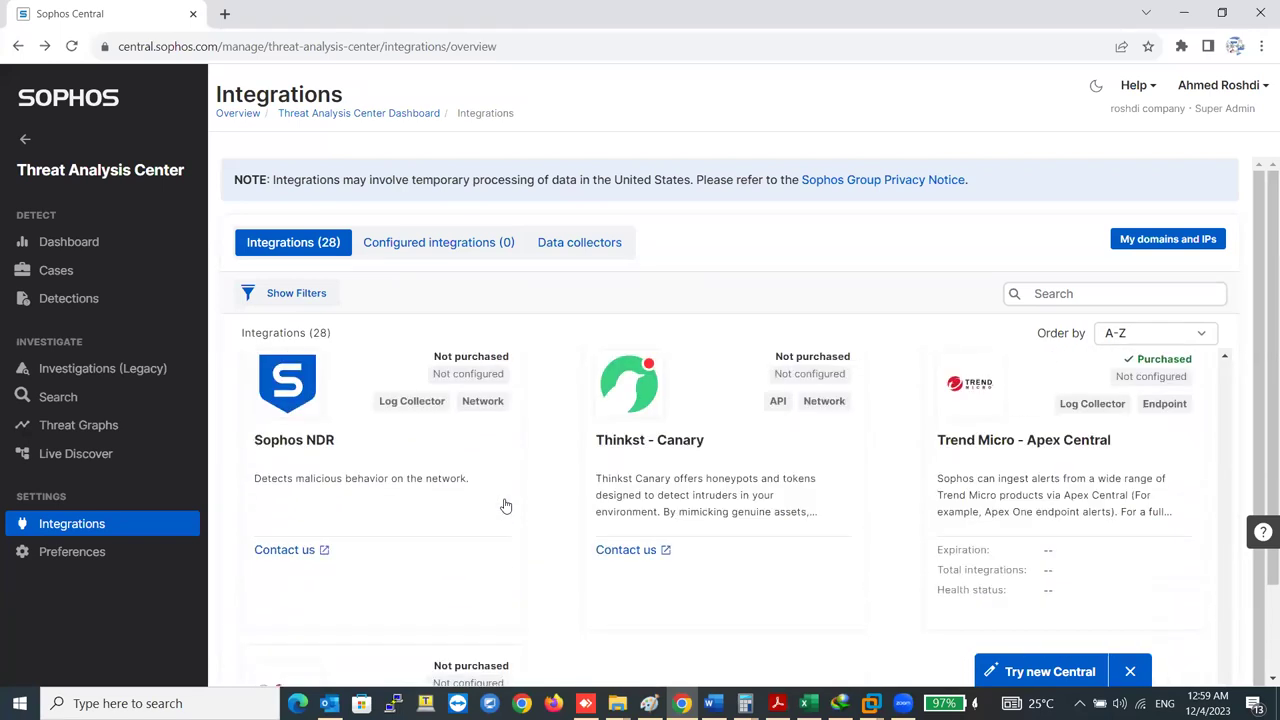
scroll(509, 501, up, 3)
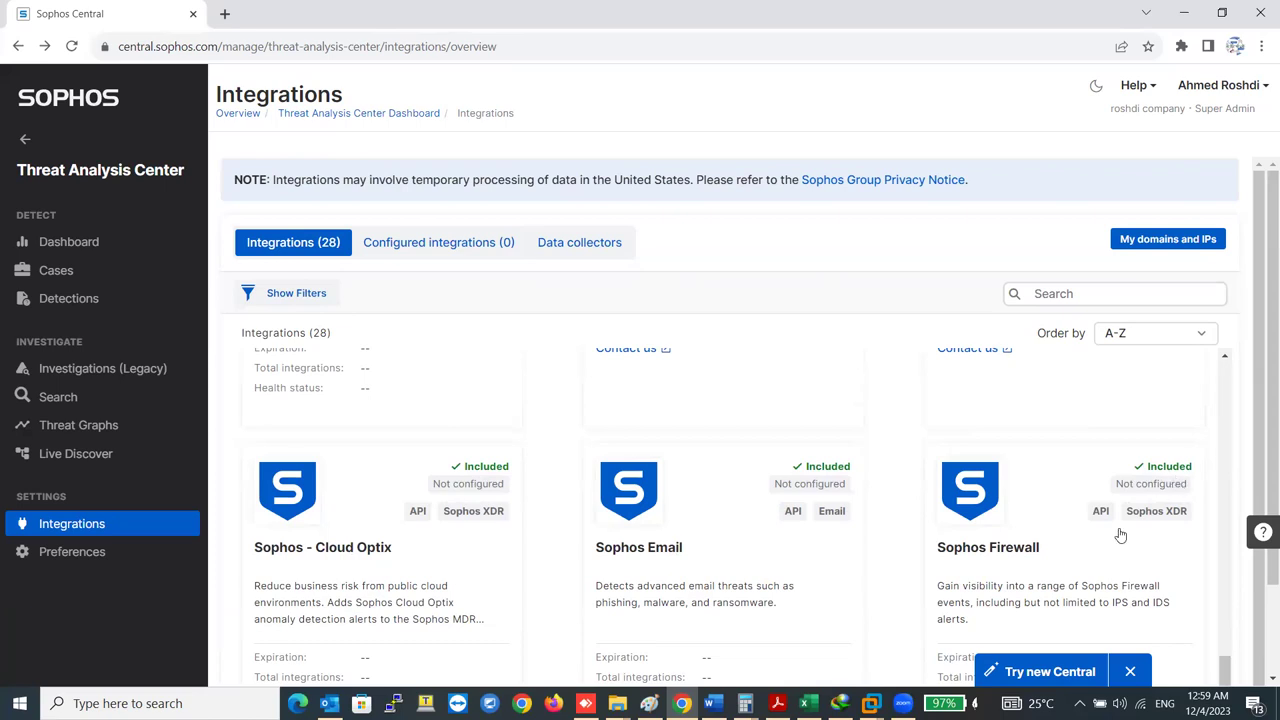
scroll(886, 534, down, 8)
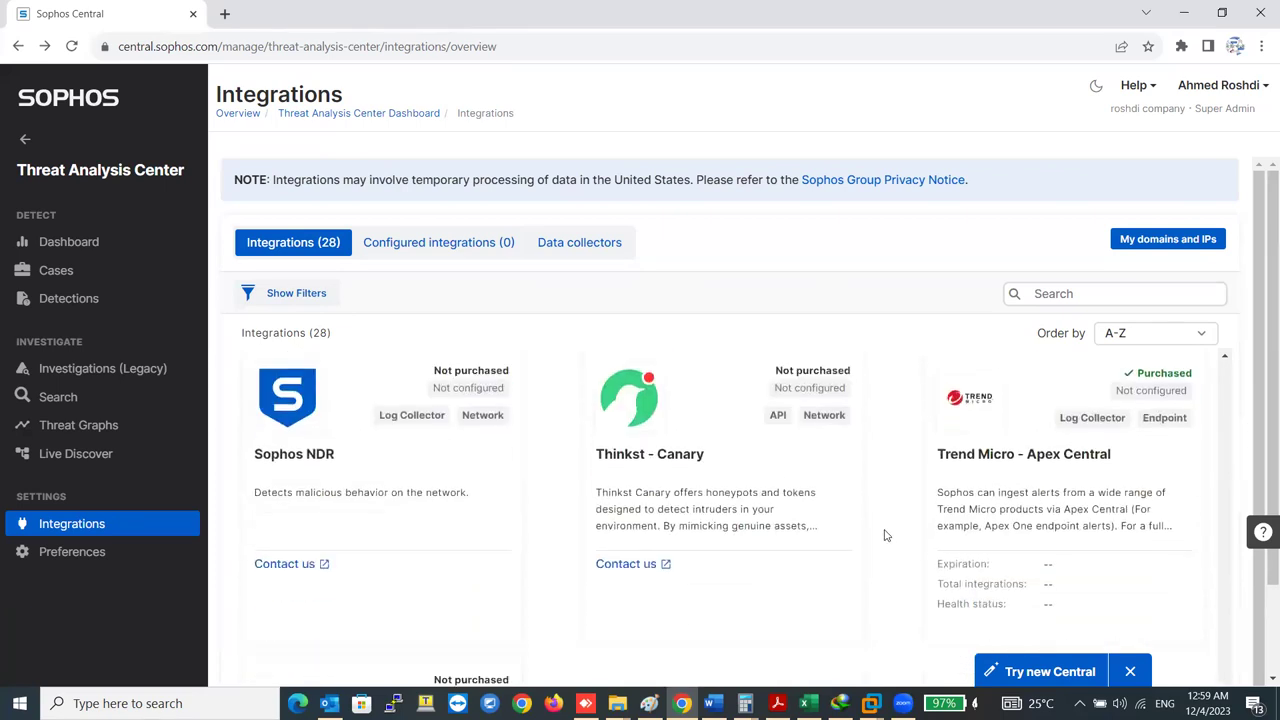
scroll(449, 580, down, 1)
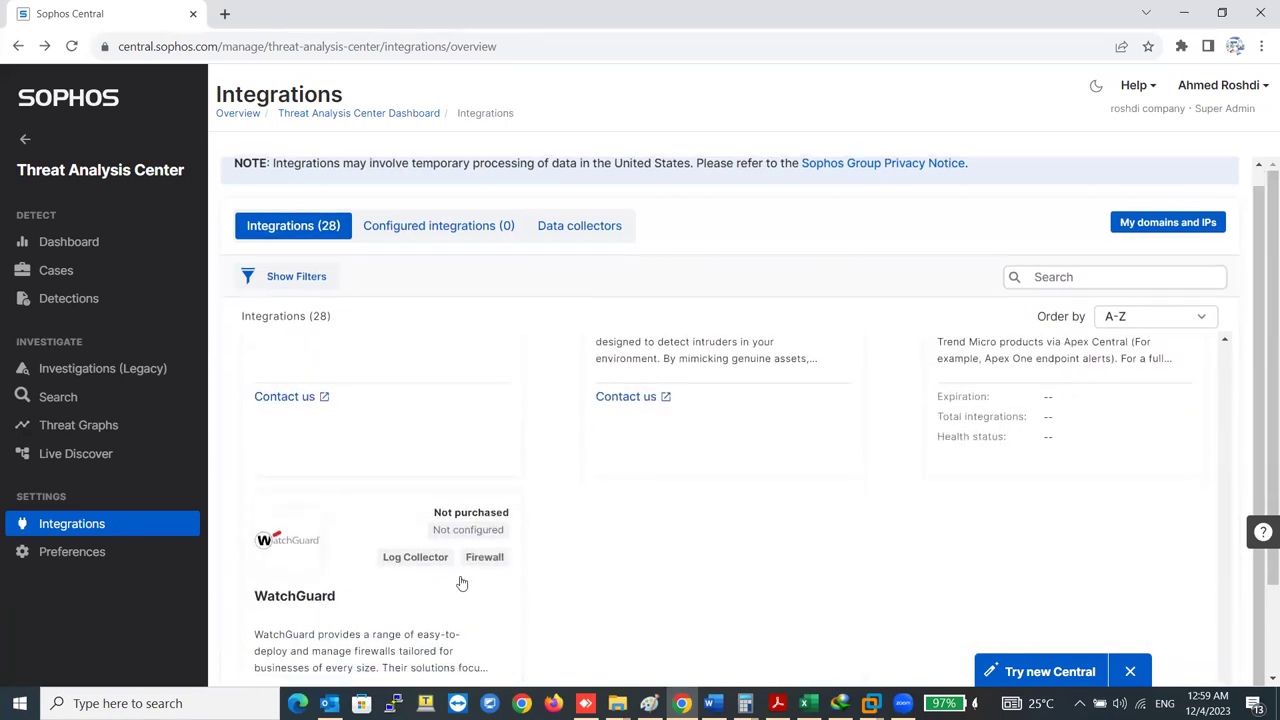
scroll(540, 585, up, 3)
scroll(552, 587, up, 5)
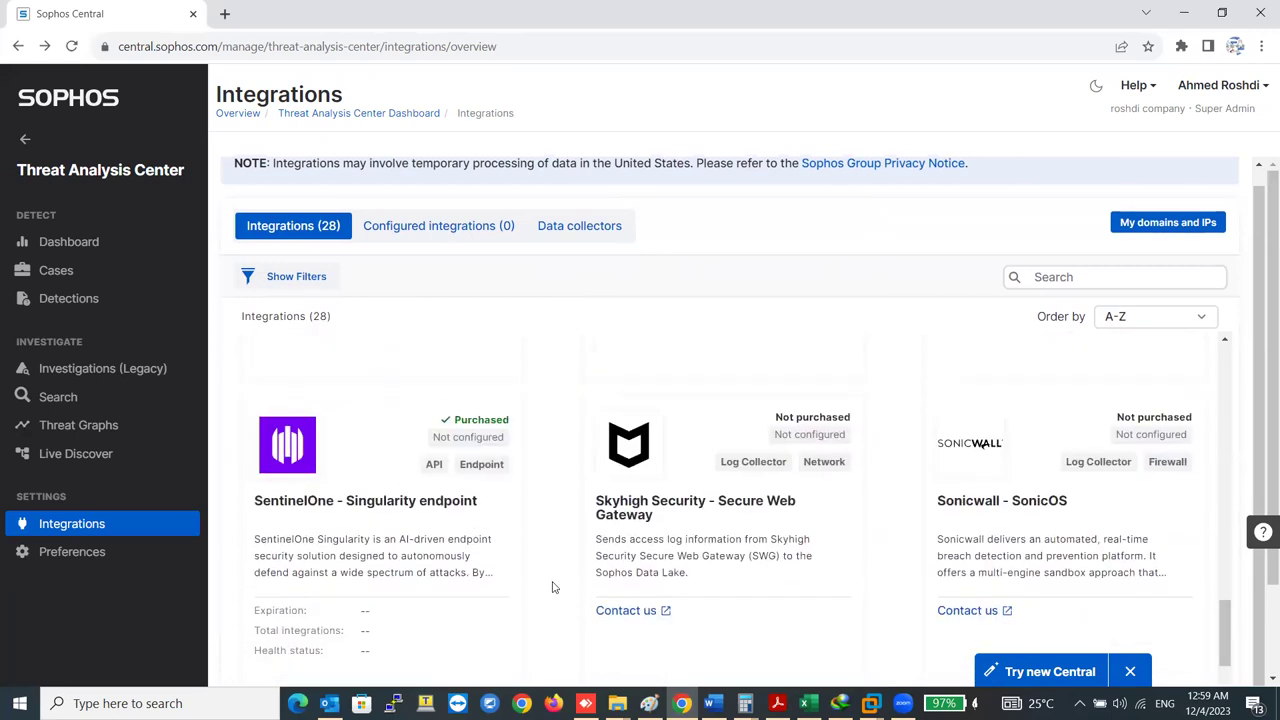
scroll(451, 583, up, 1)
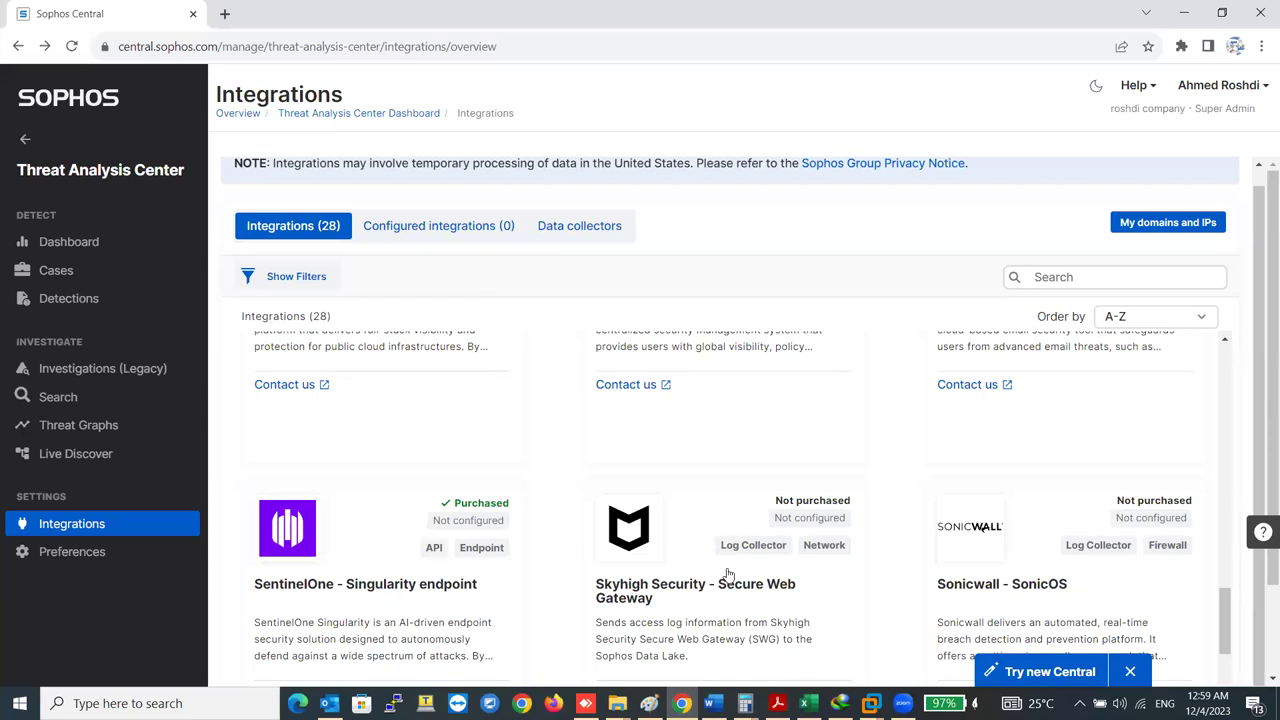
scroll(728, 575, up, 2)
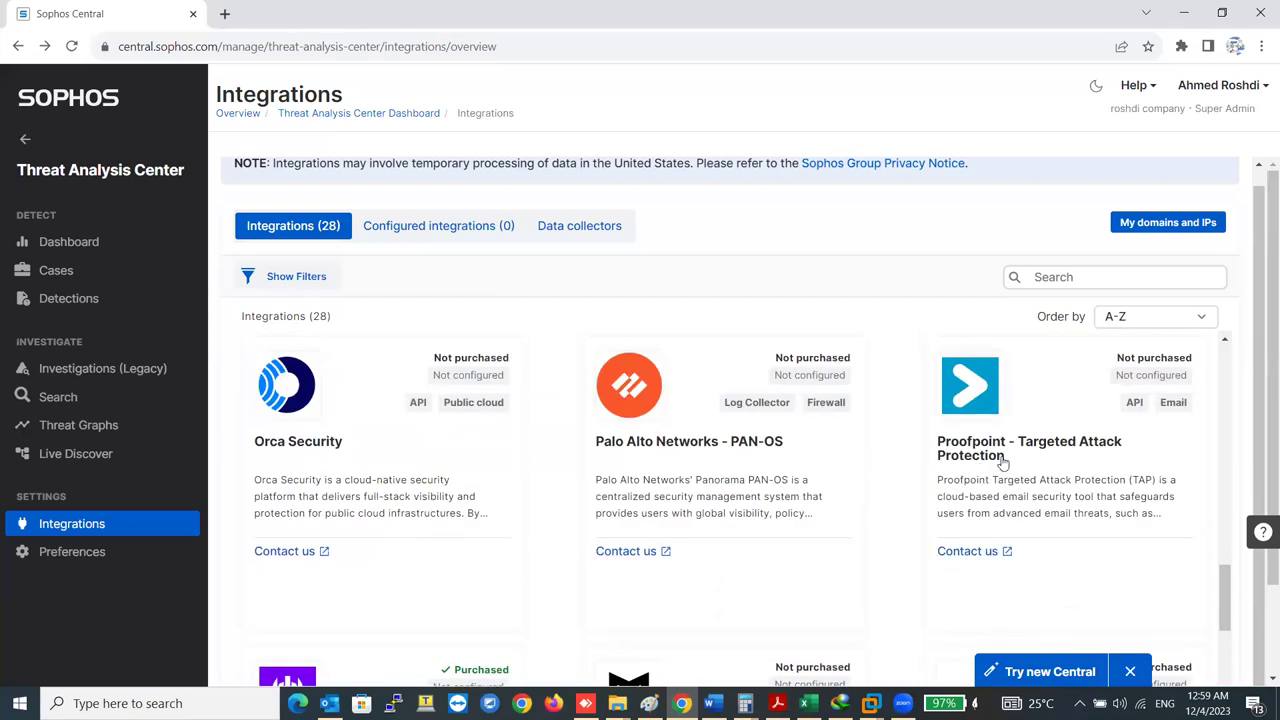
scroll(1005, 515, up, 2)
scroll(1005, 515, up, 2)
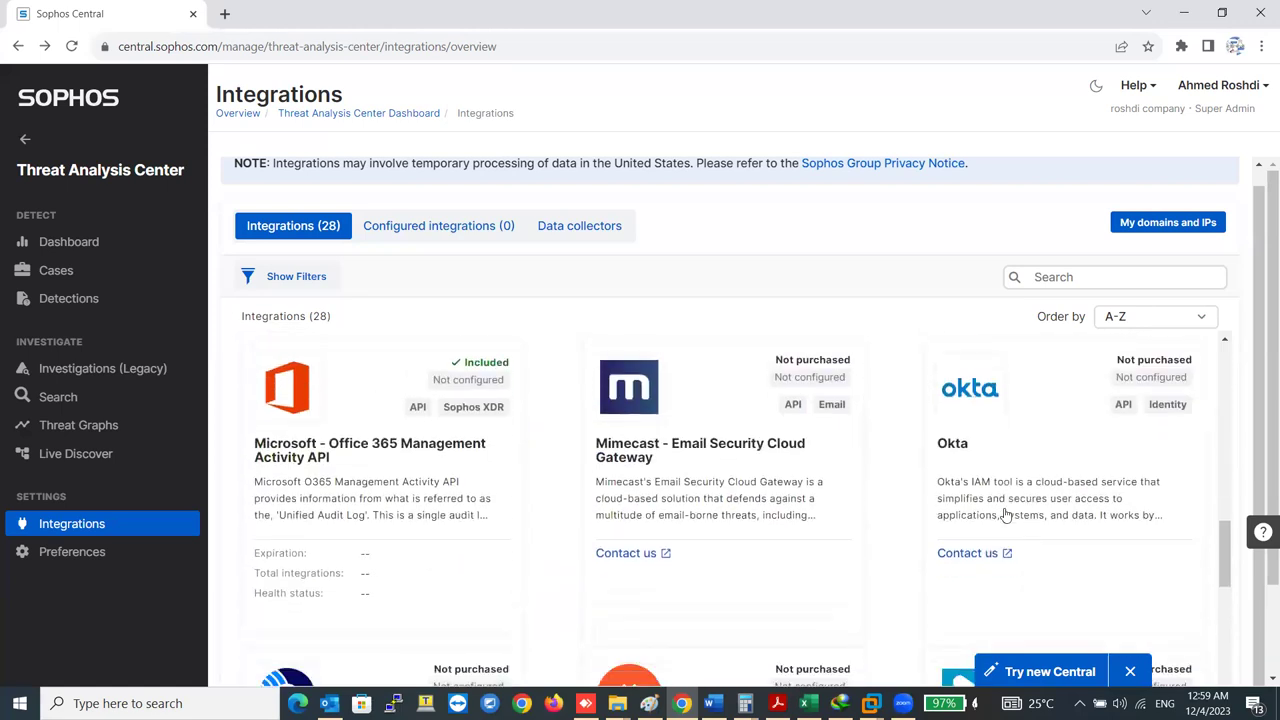
scroll(1005, 515, down, 4)
scroll(1006, 515, up, 4)
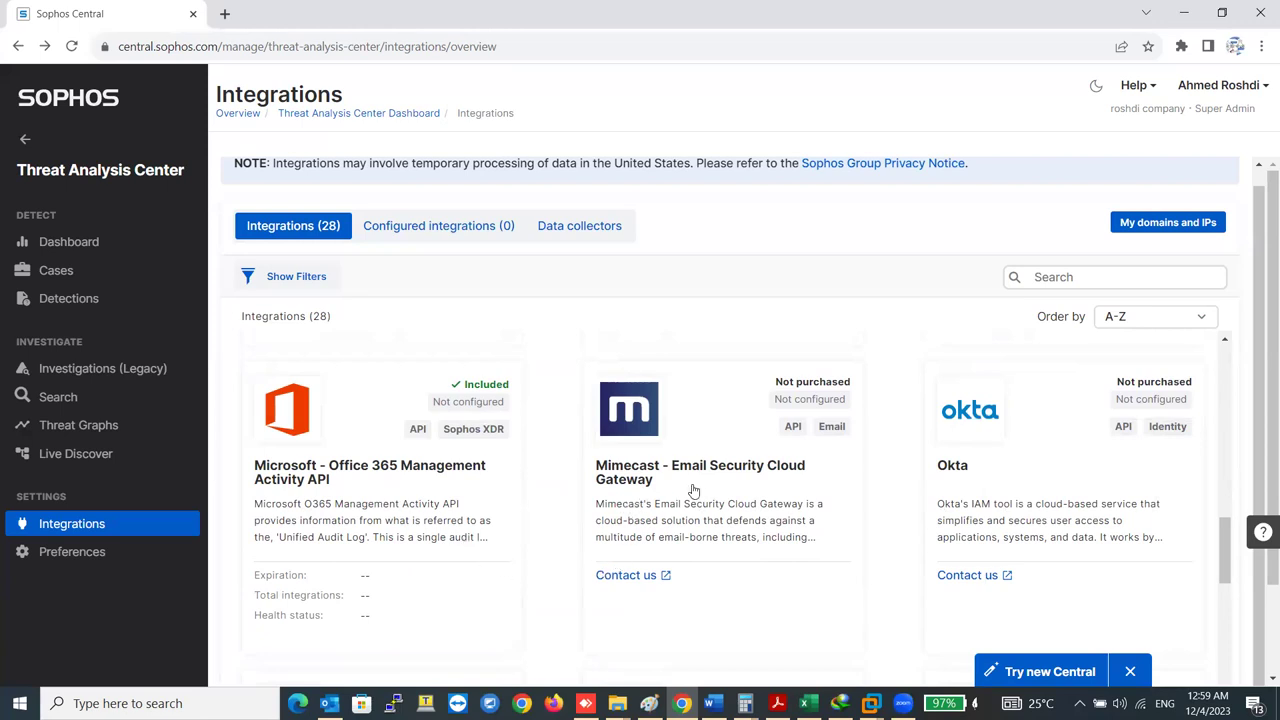
scroll(688, 509, up, 5)
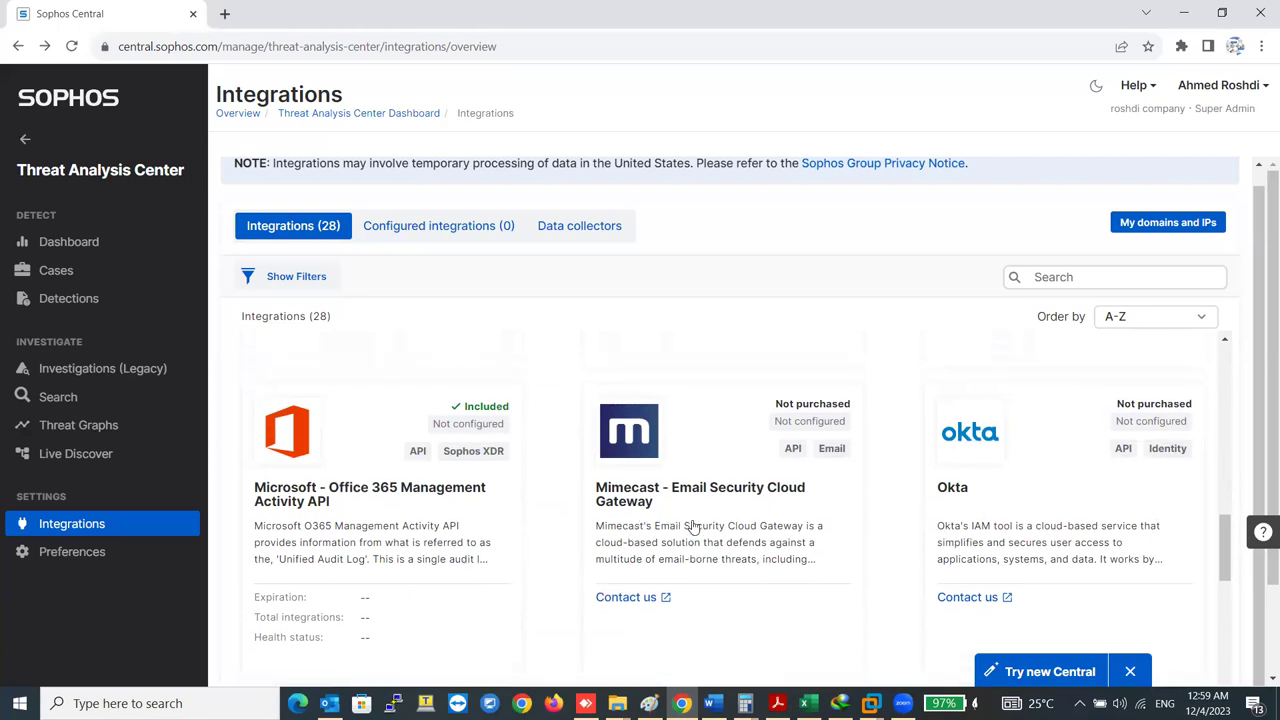
scroll(688, 531, up, 5)
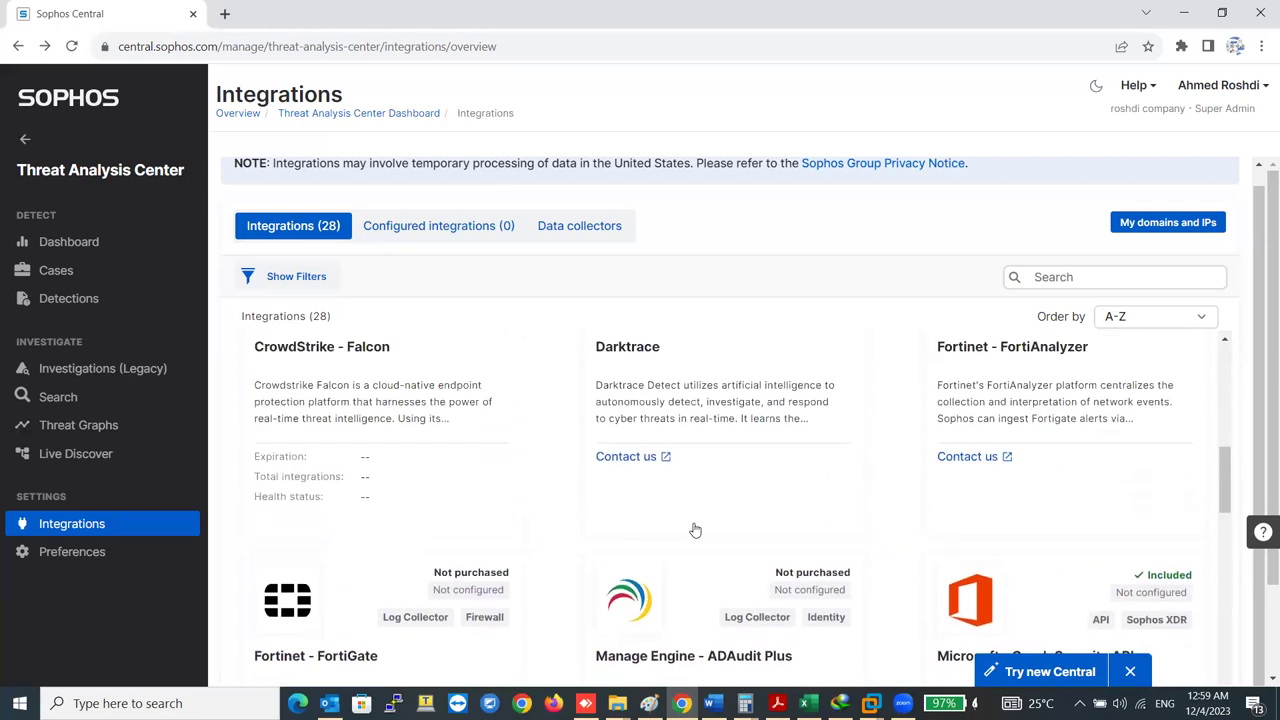
scroll(688, 531, down, 4)
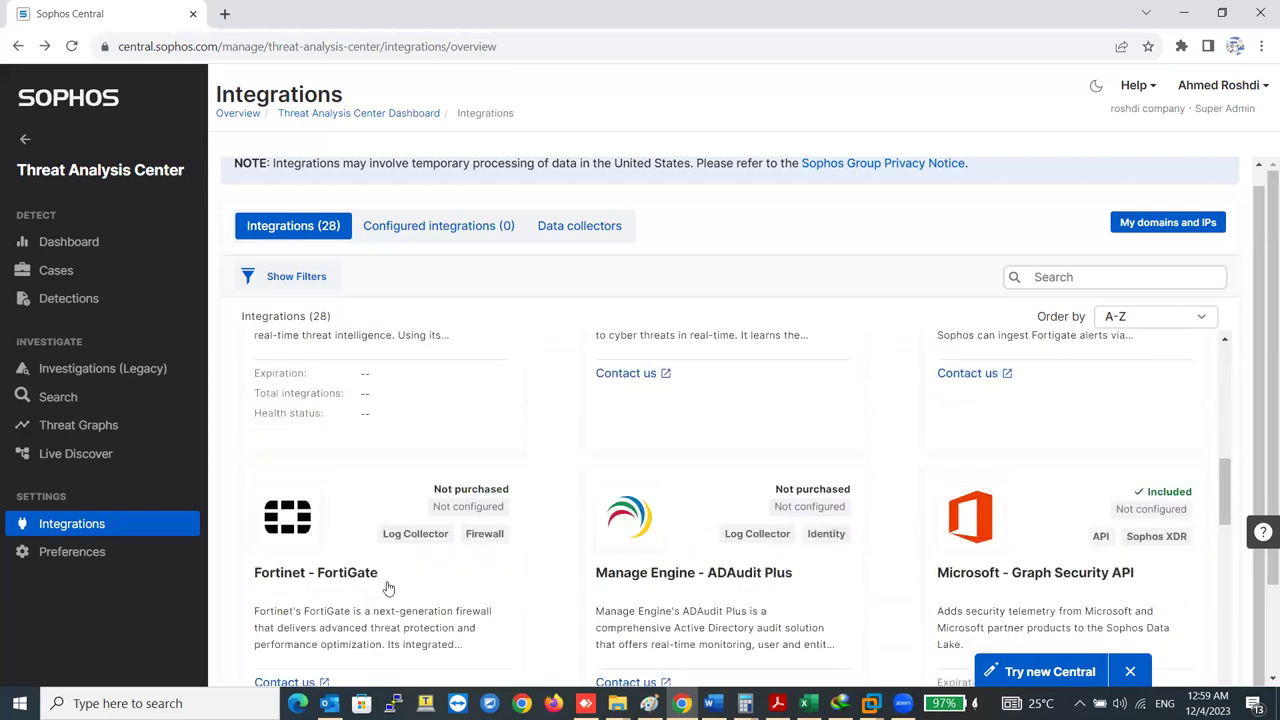
scroll(950, 549, up, 1)
scroll(950, 549, up, 5)
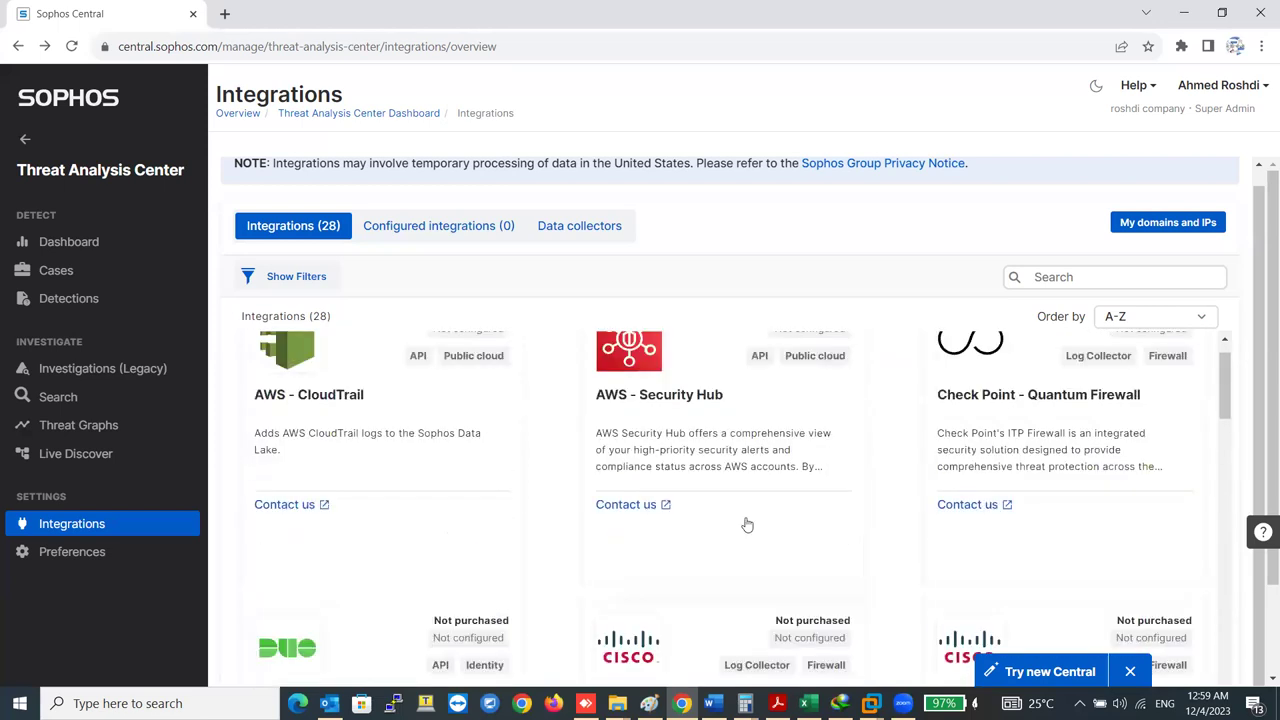
Step: Open Threat Analysis Center Preferences and scroll through the Enrichments table
click(62, 553)
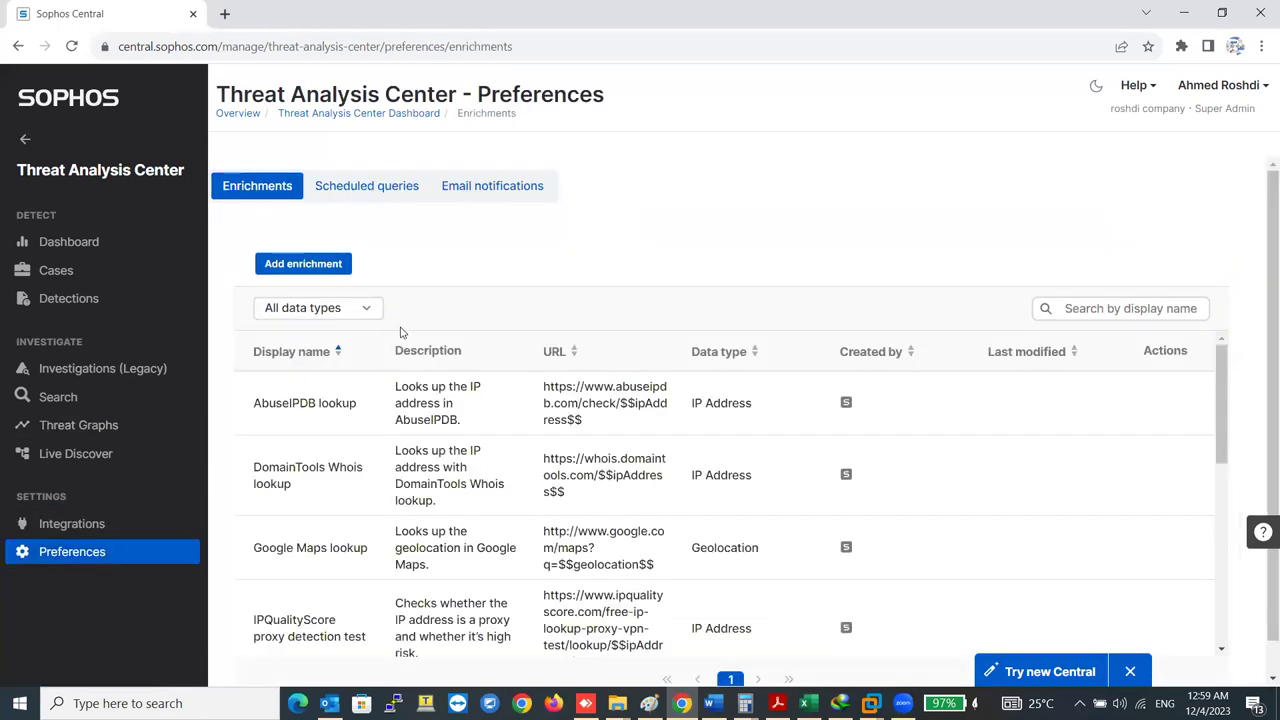
scroll(400, 332, down, 1)
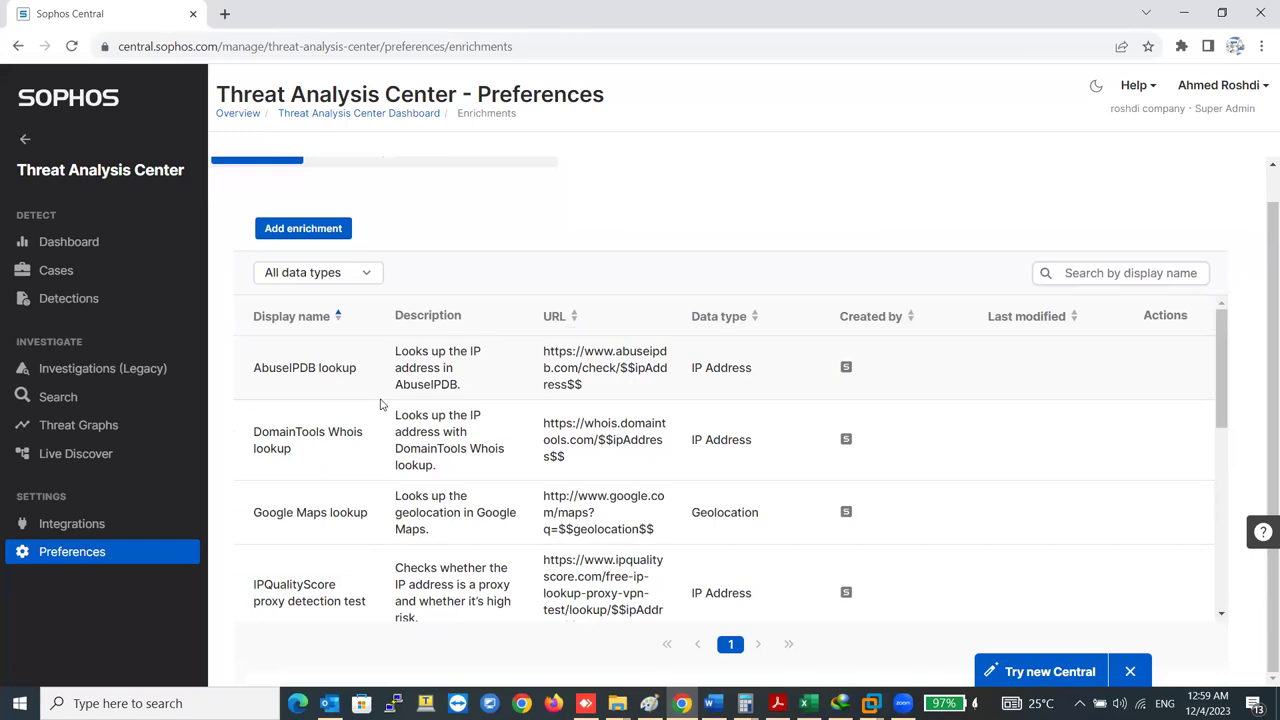
scroll(380, 404, down, 4)
scroll(380, 404, down, 2)
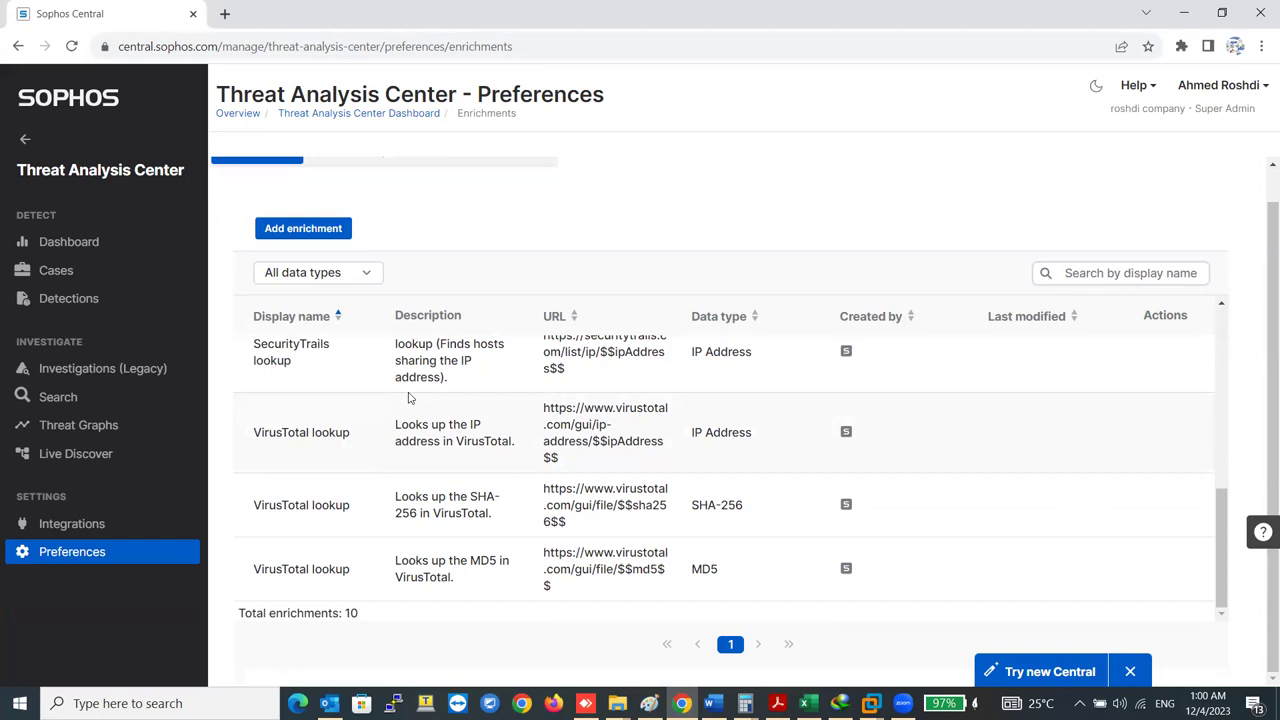
scroll(422, 374, up, 7)
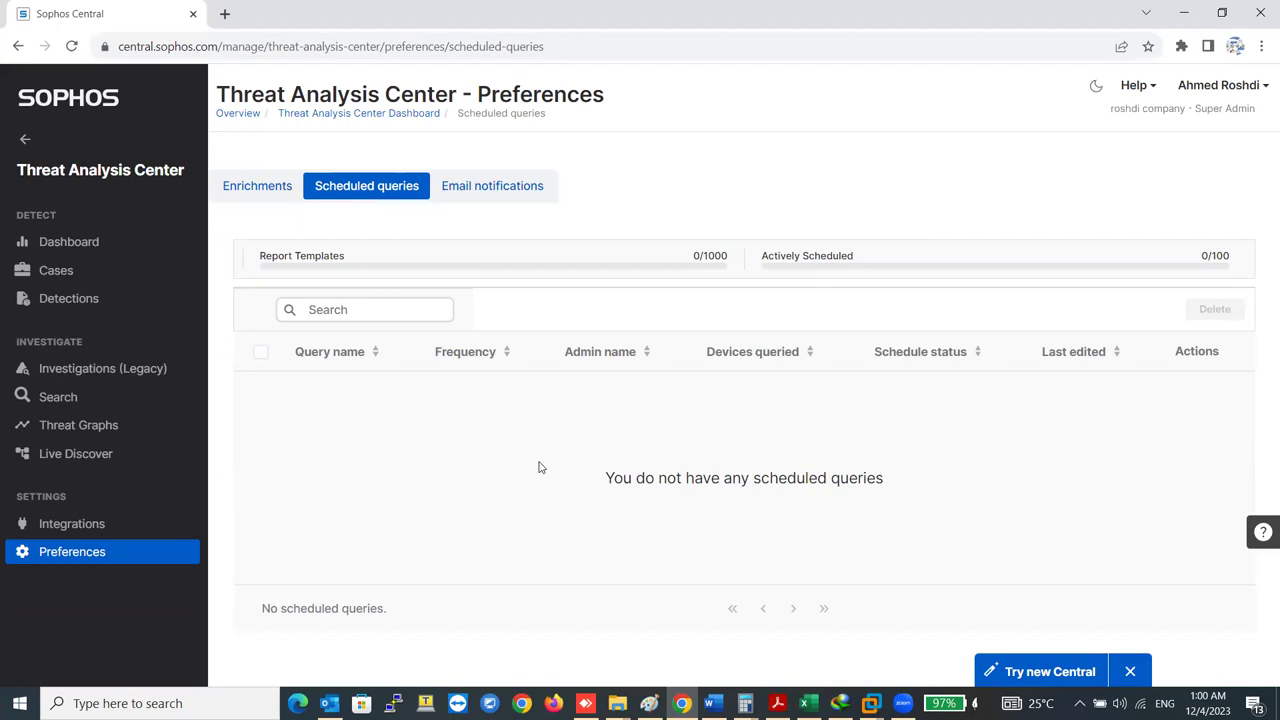
Step: Under Email notifications, select the 'Assigning analysts to investigation' template
click(484, 184)
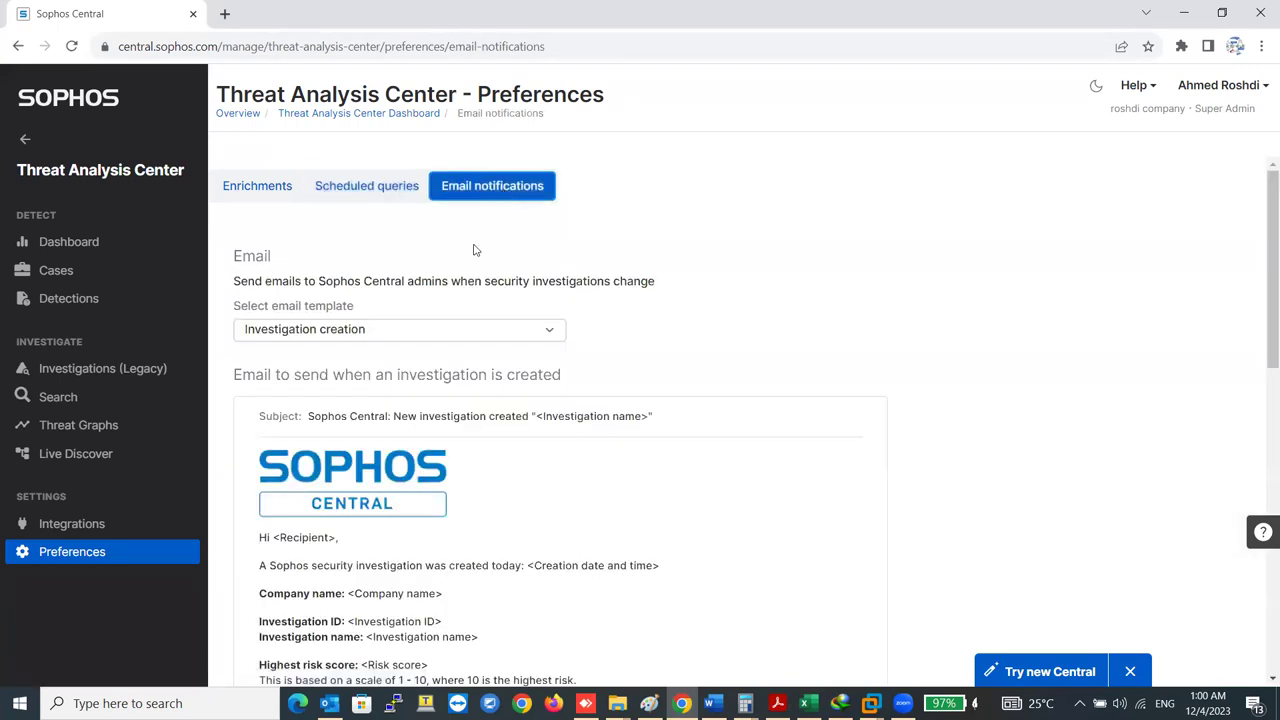
click(465, 338)
click(643, 281)
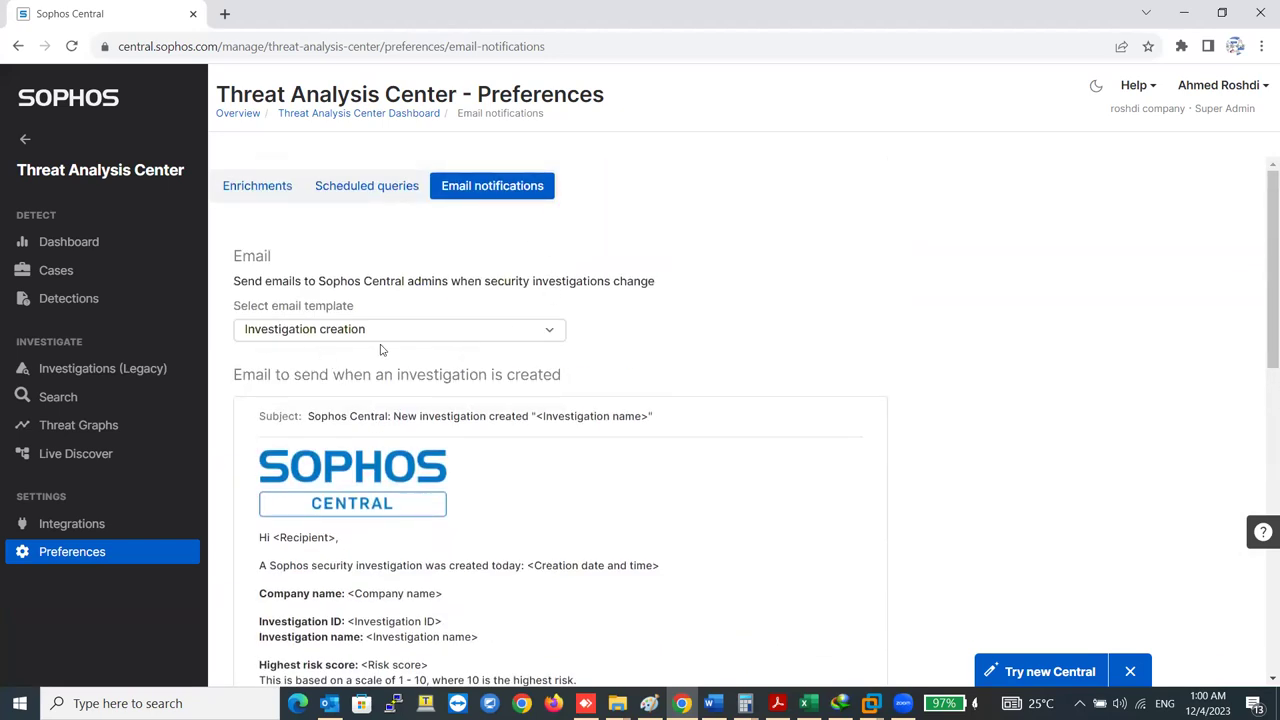
click(383, 336)
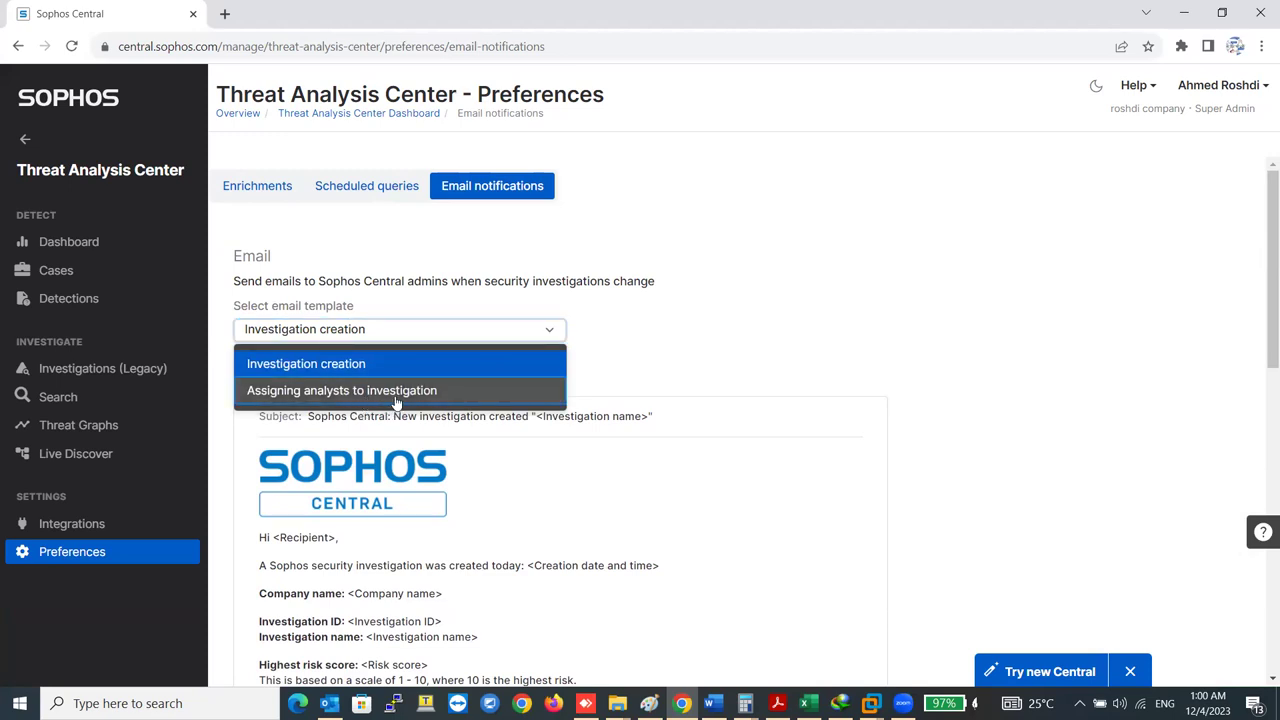
click(397, 391)
Step: Read through the 'Assigning analysts to investigation' email preview
scroll(398, 390, down, 5)
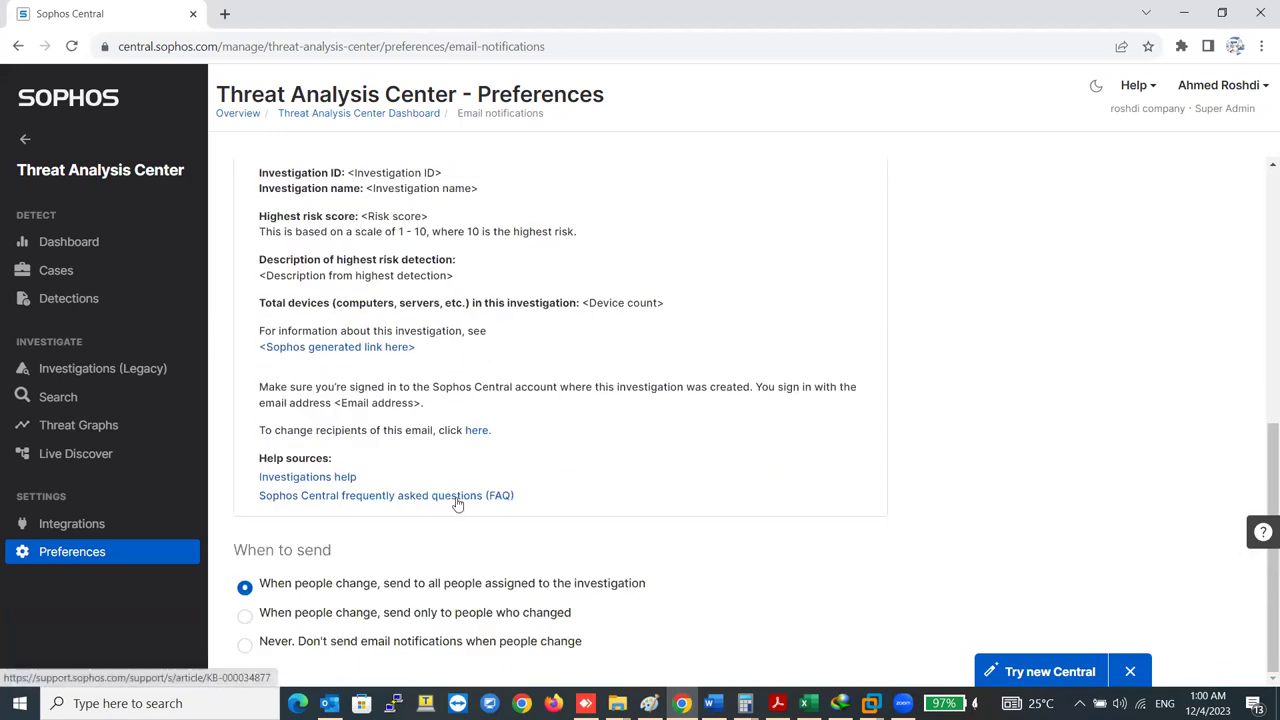
scroll(461, 505, up, 5)
scroll(455, 446, down, 1)
scroll(455, 446, down, 3)
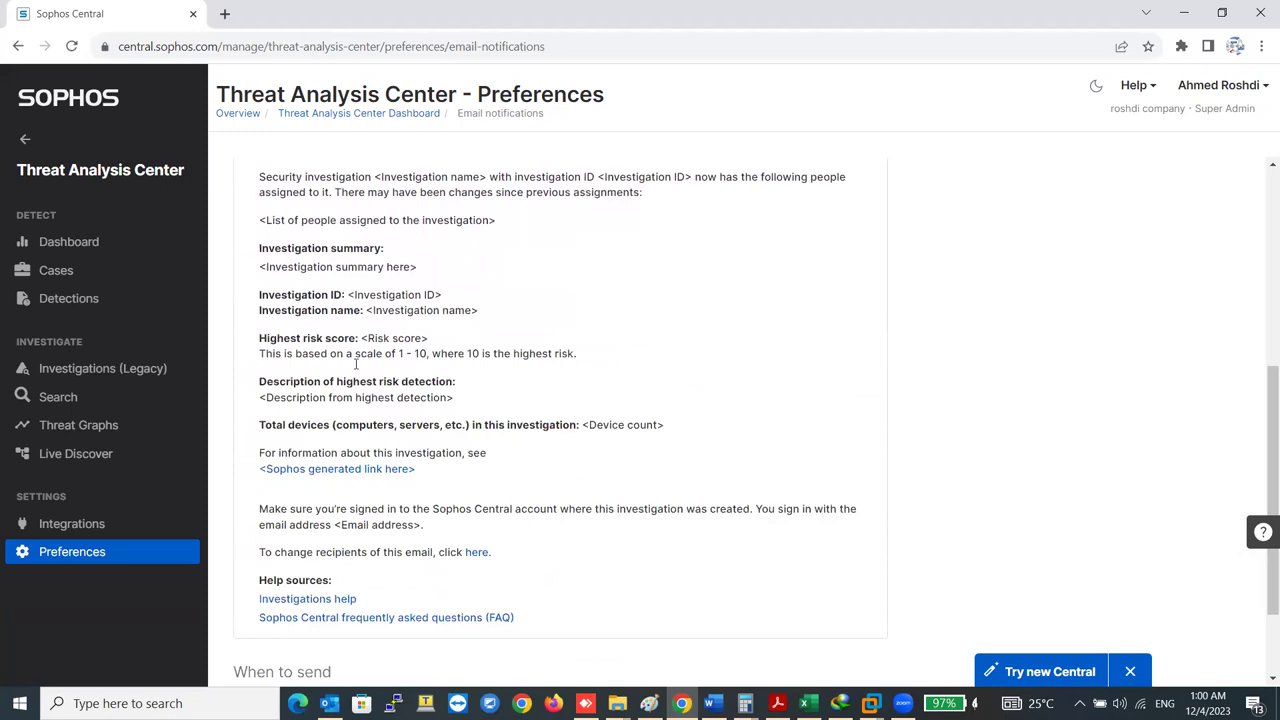
drag(260, 338, 610, 393)
click(666, 420)
scroll(520, 417, down, 1)
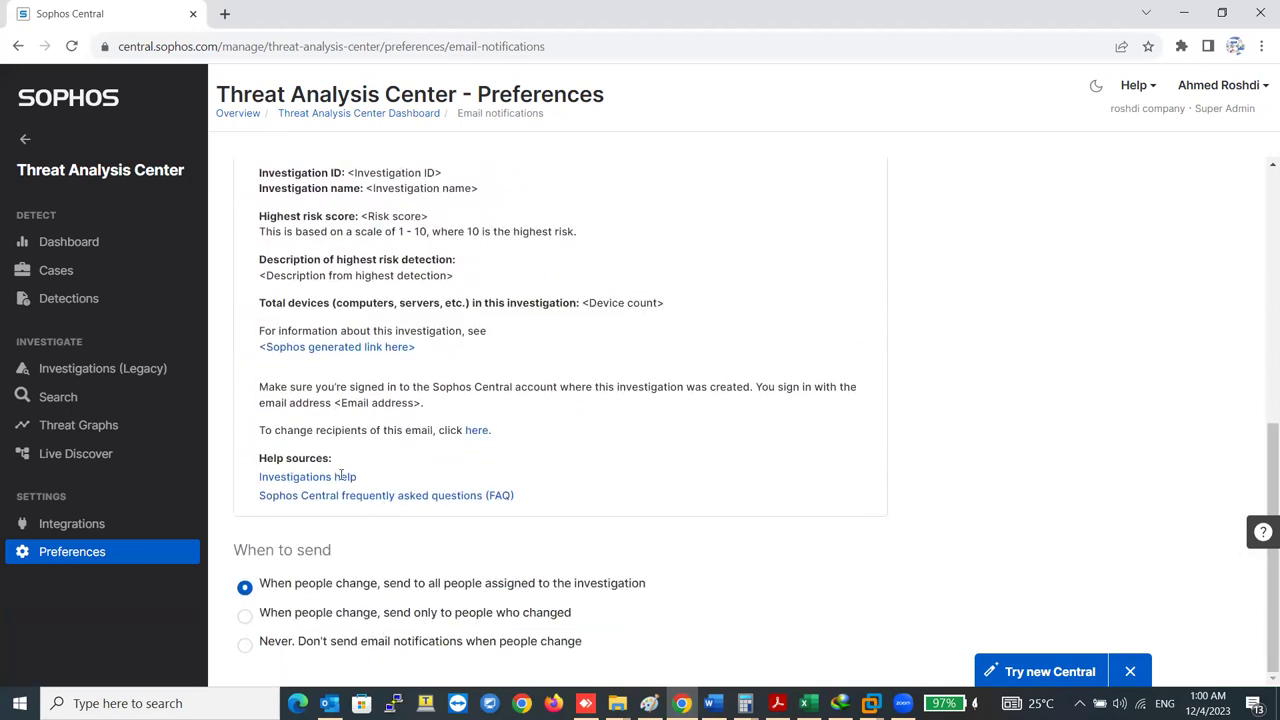
scroll(341, 474, up, 4)
scroll(606, 386, up, 1)
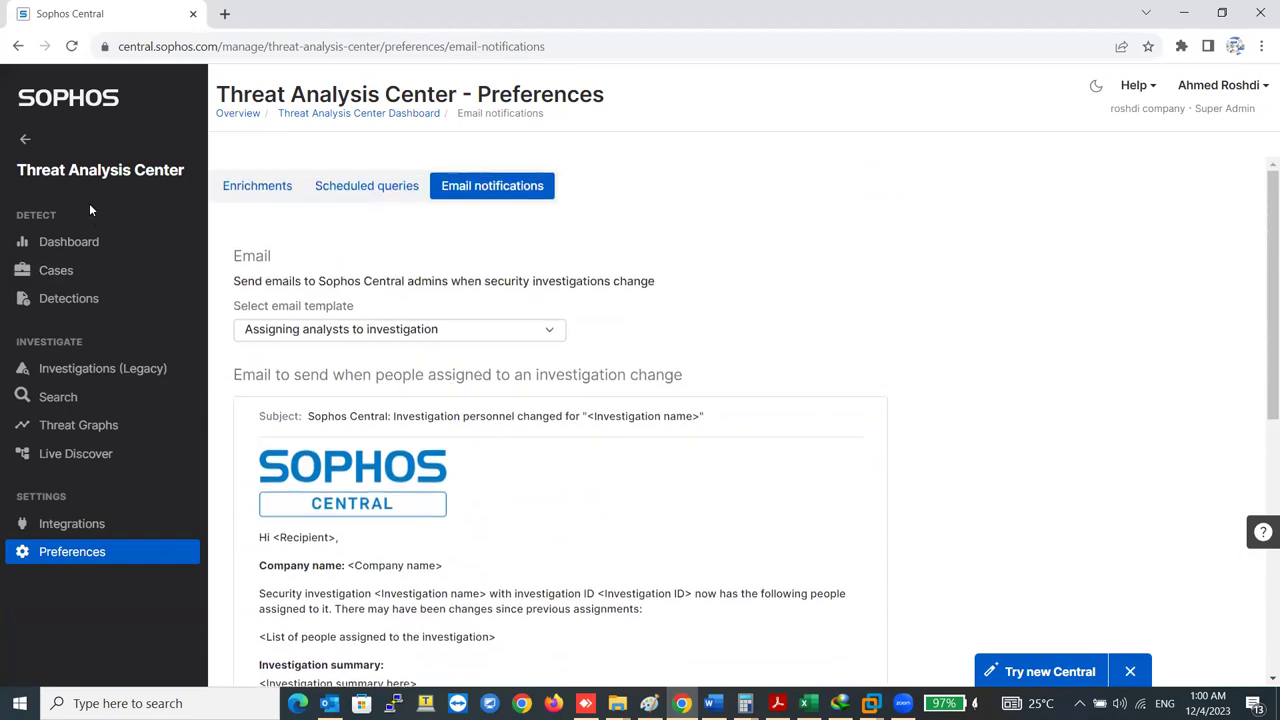
Step: Return to the main Dashboard and open the 2 High severity alerts
click(25, 139)
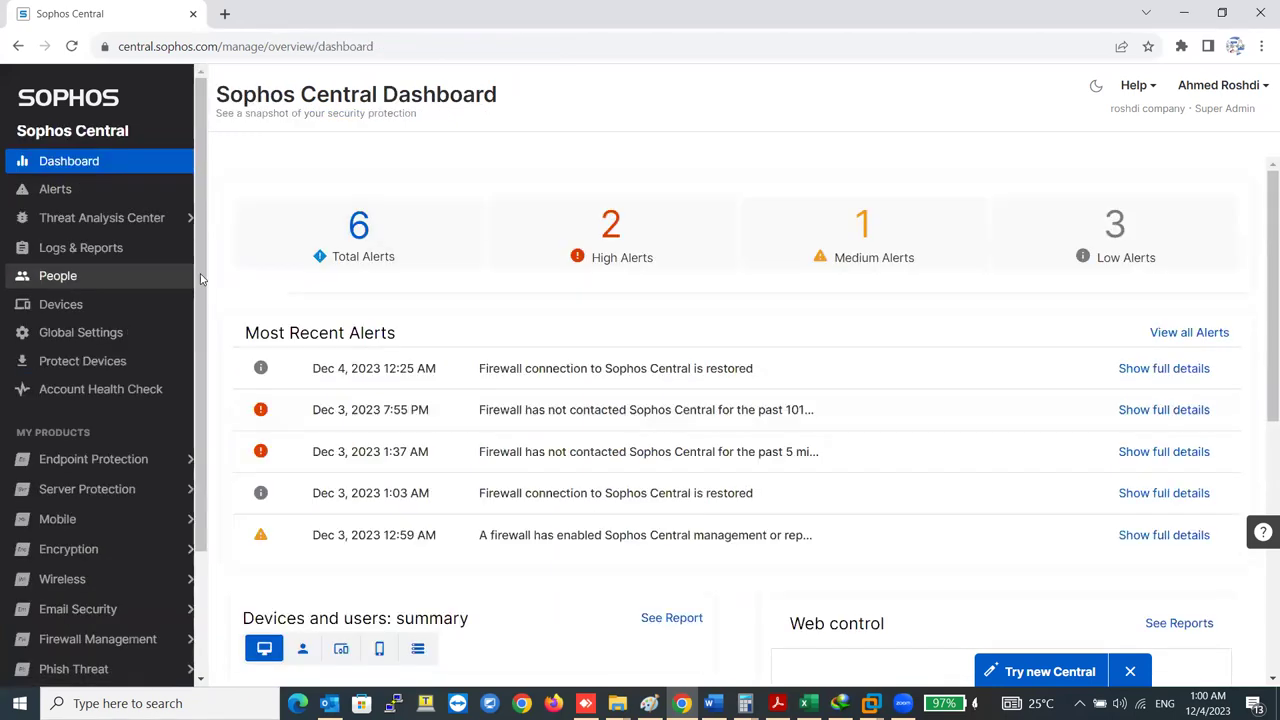
scroll(490, 370, down, 1)
scroll(490, 370, down, 2)
scroll(480, 340, up, 3)
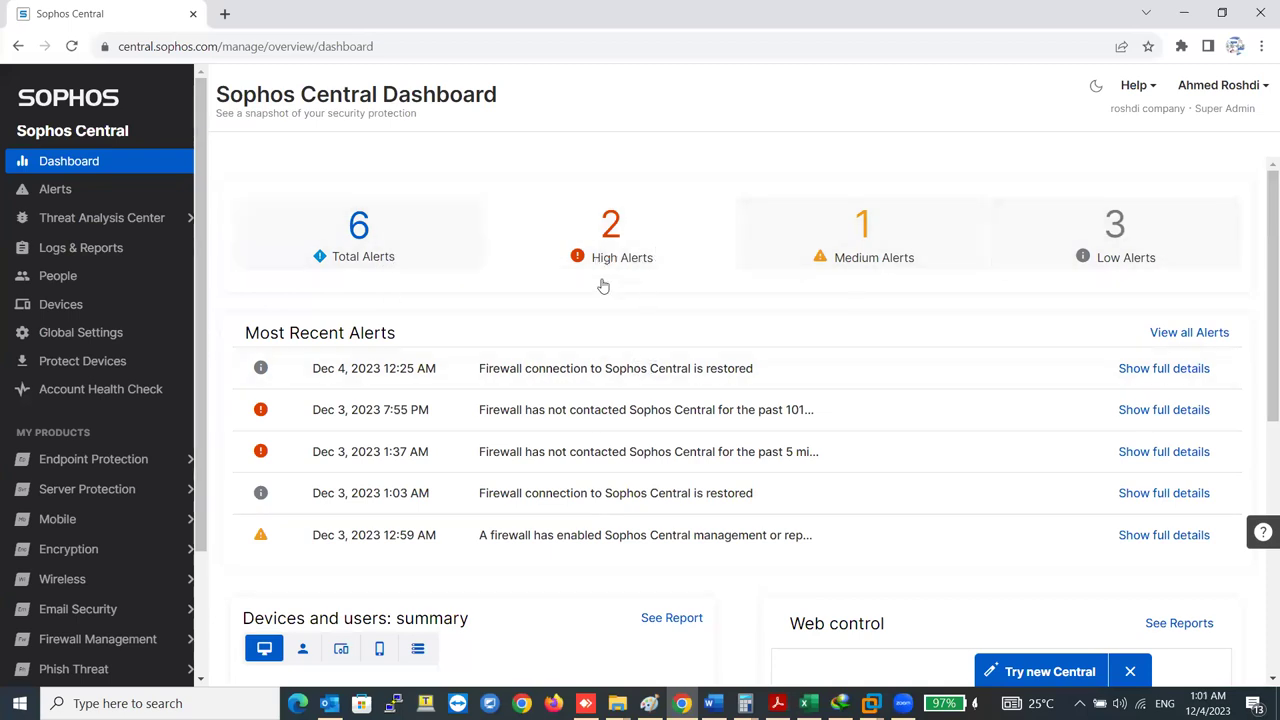
click(575, 262)
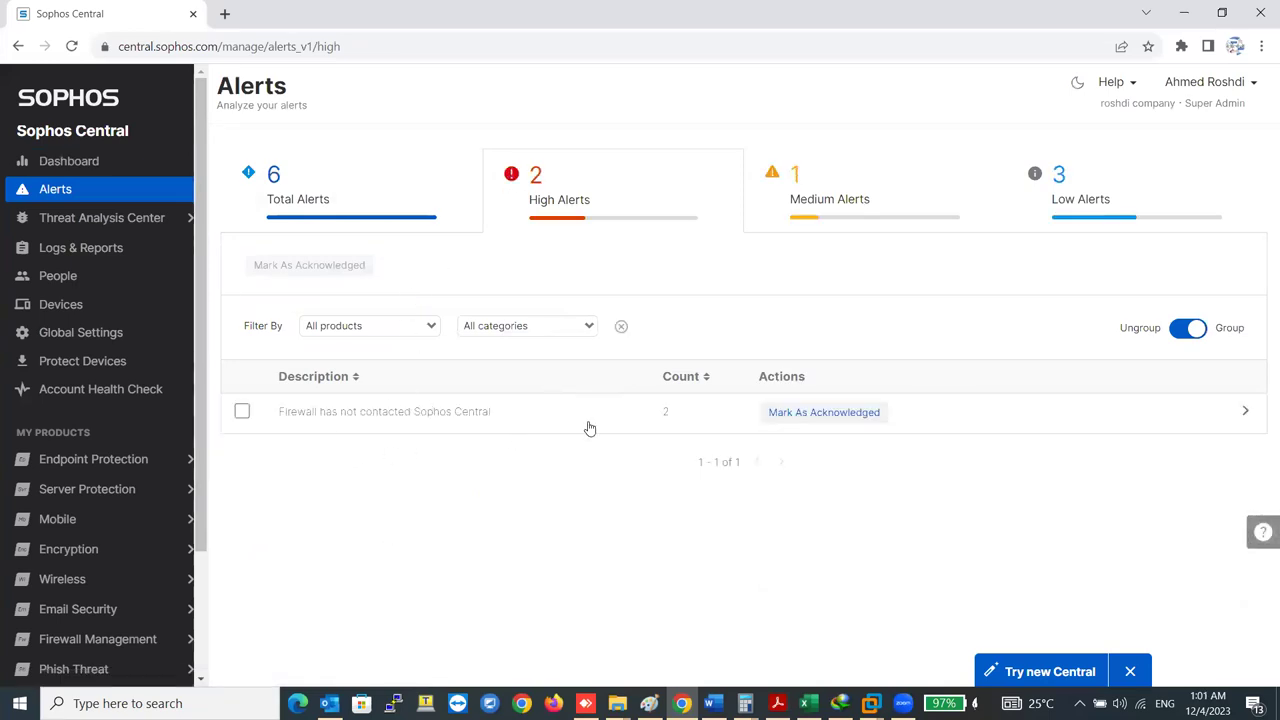
Step: Check the Medium Alerts and Low Alerts tabs, then return to the Dashboard
click(857, 214)
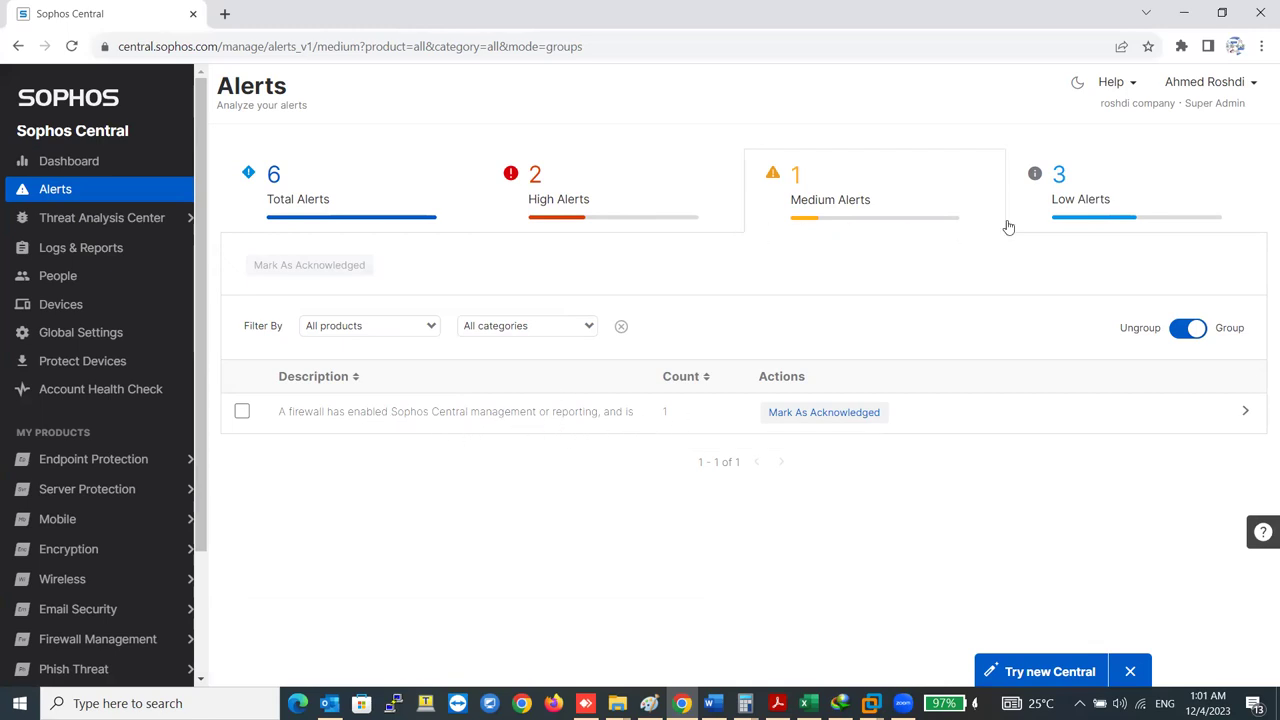
click(1088, 198)
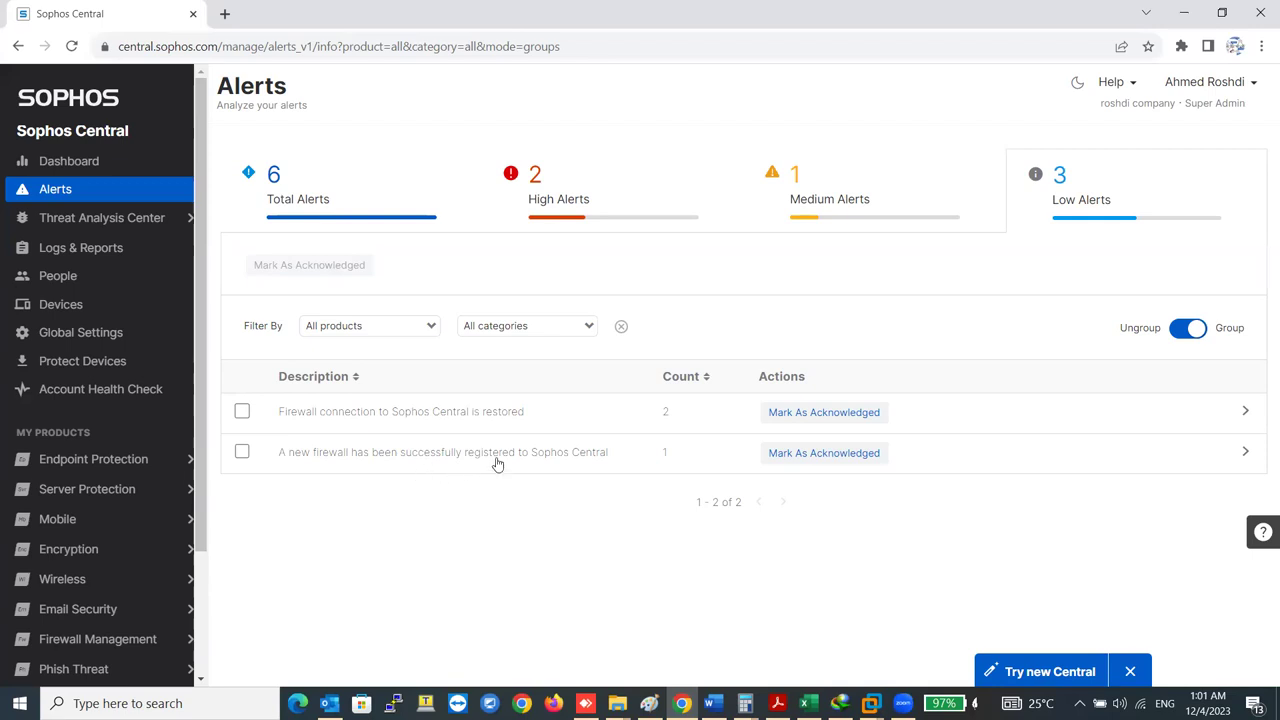
click(80, 162)
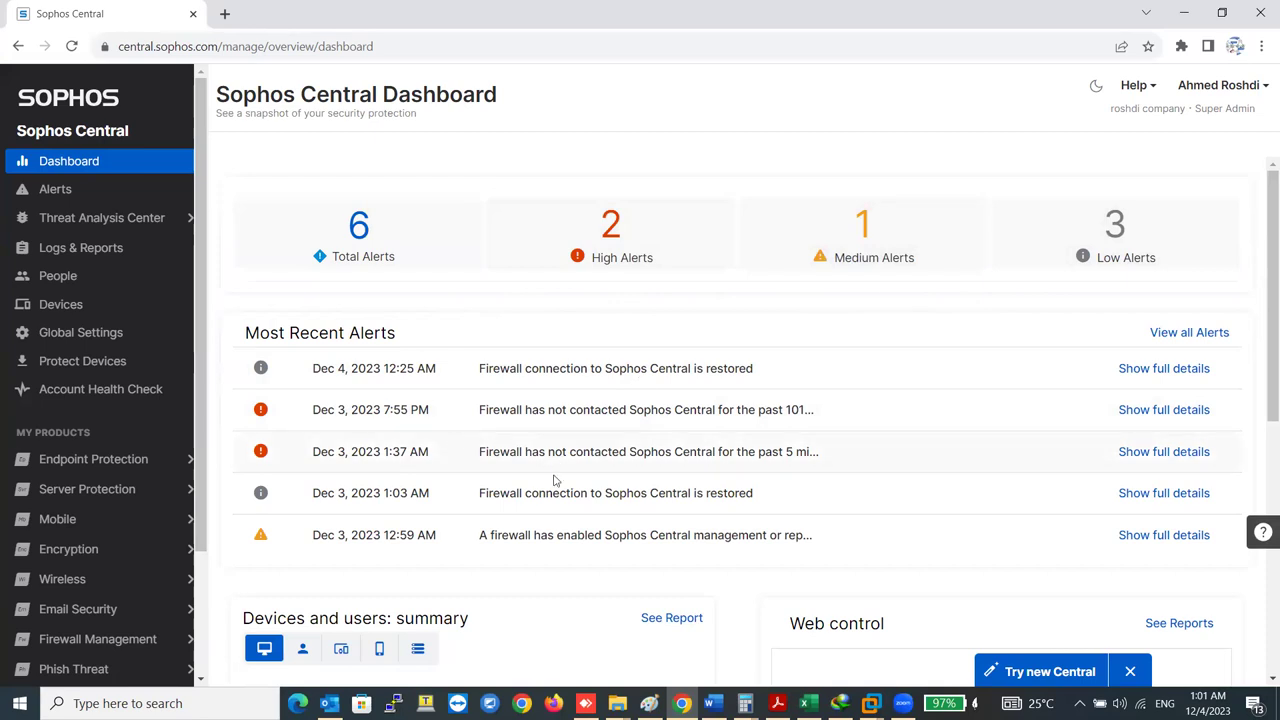
scroll(555, 481, down, 3)
scroll(550, 490, down, 5)
scroll(555, 483, up, 5)
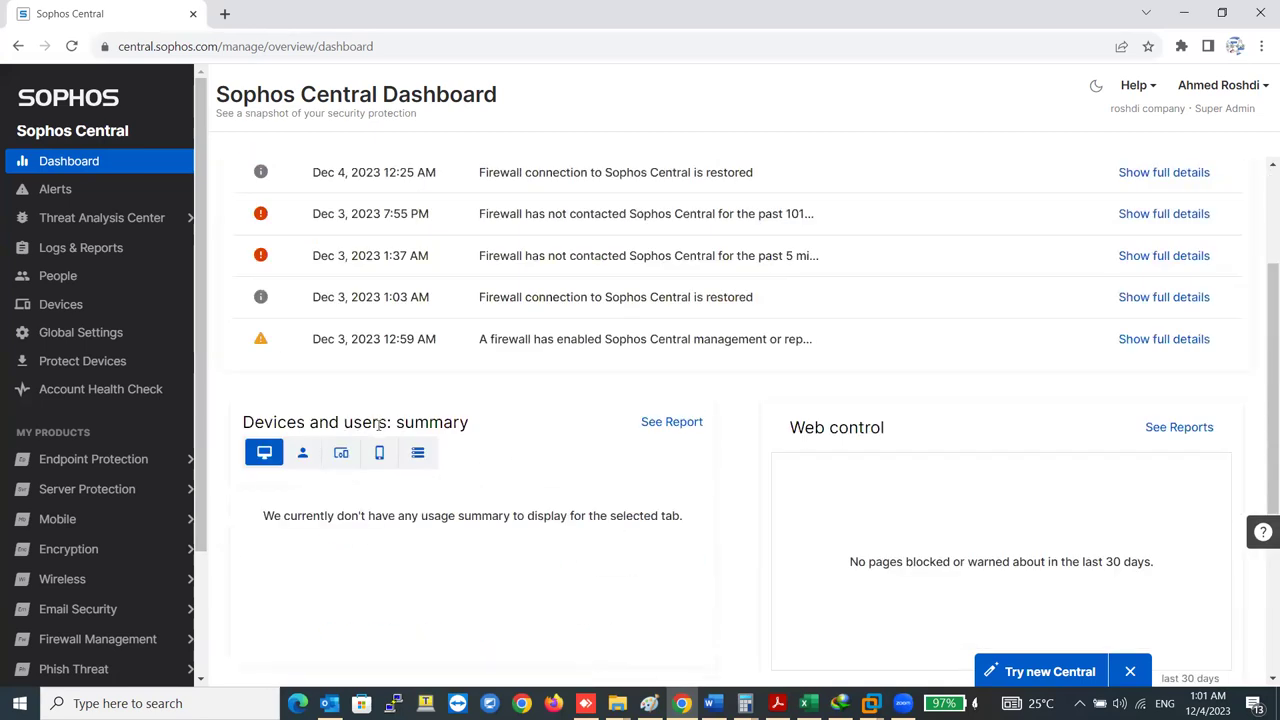
triple_click(832, 428)
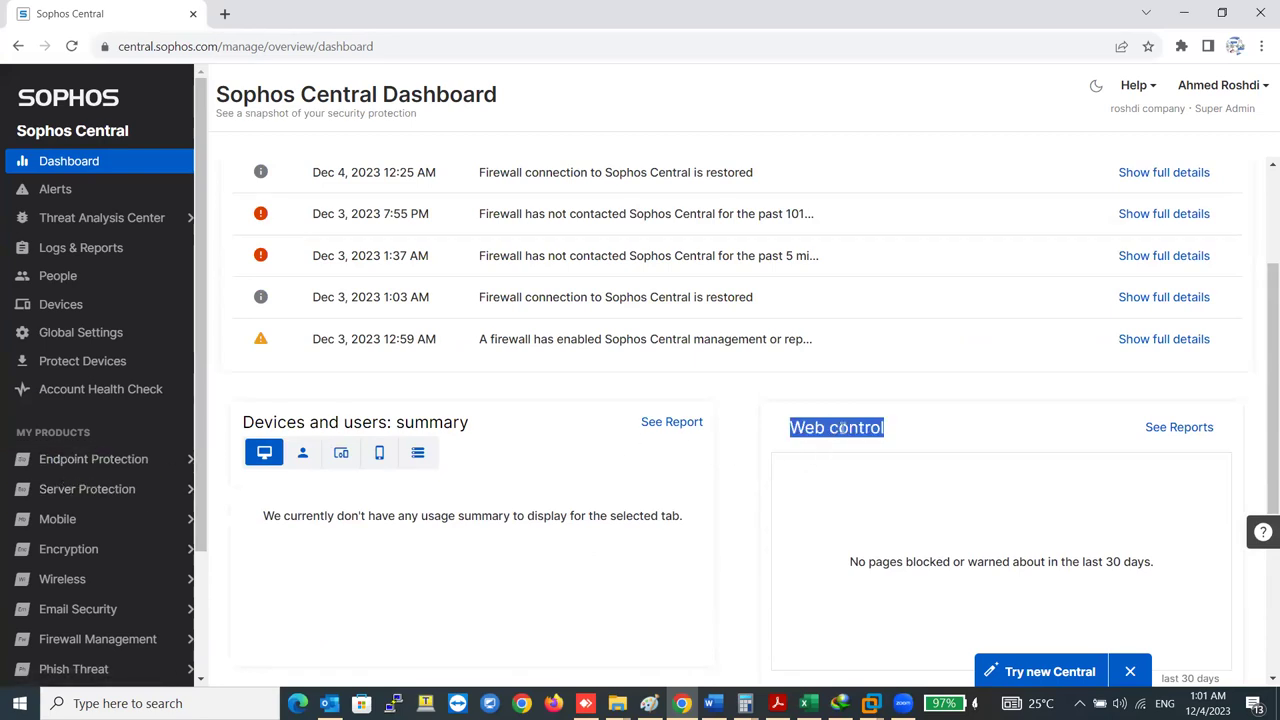
scroll(865, 432, down, 3)
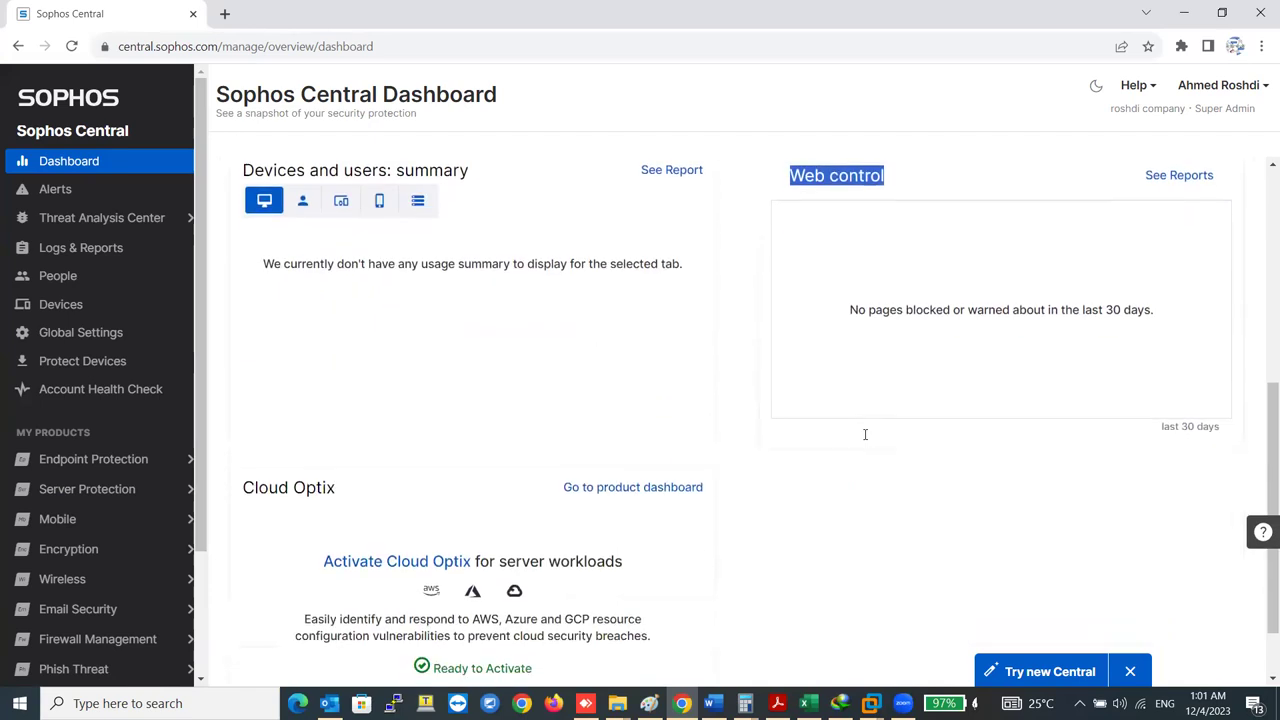
triple_click(305, 410)
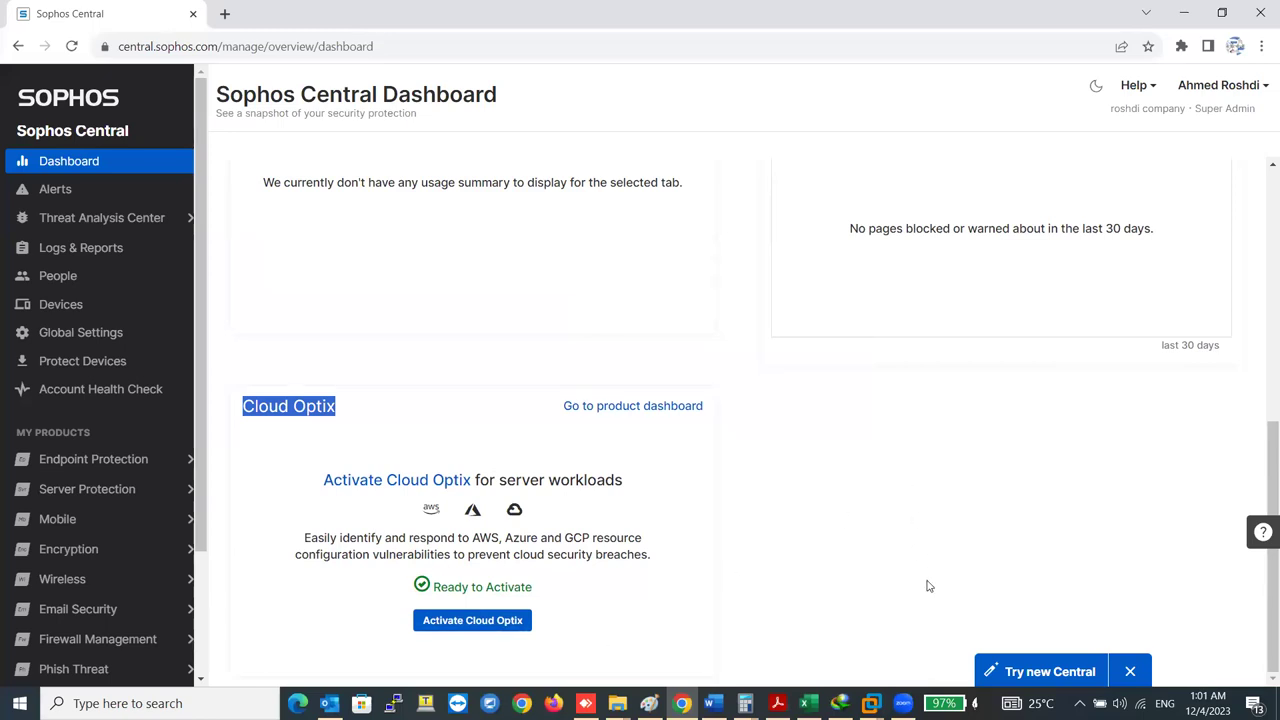
scroll(949, 599, up, 5)
Step: Open the alerts overview, then the Threat Analysis Center dashboard
scroll(311, 463, down, 3)
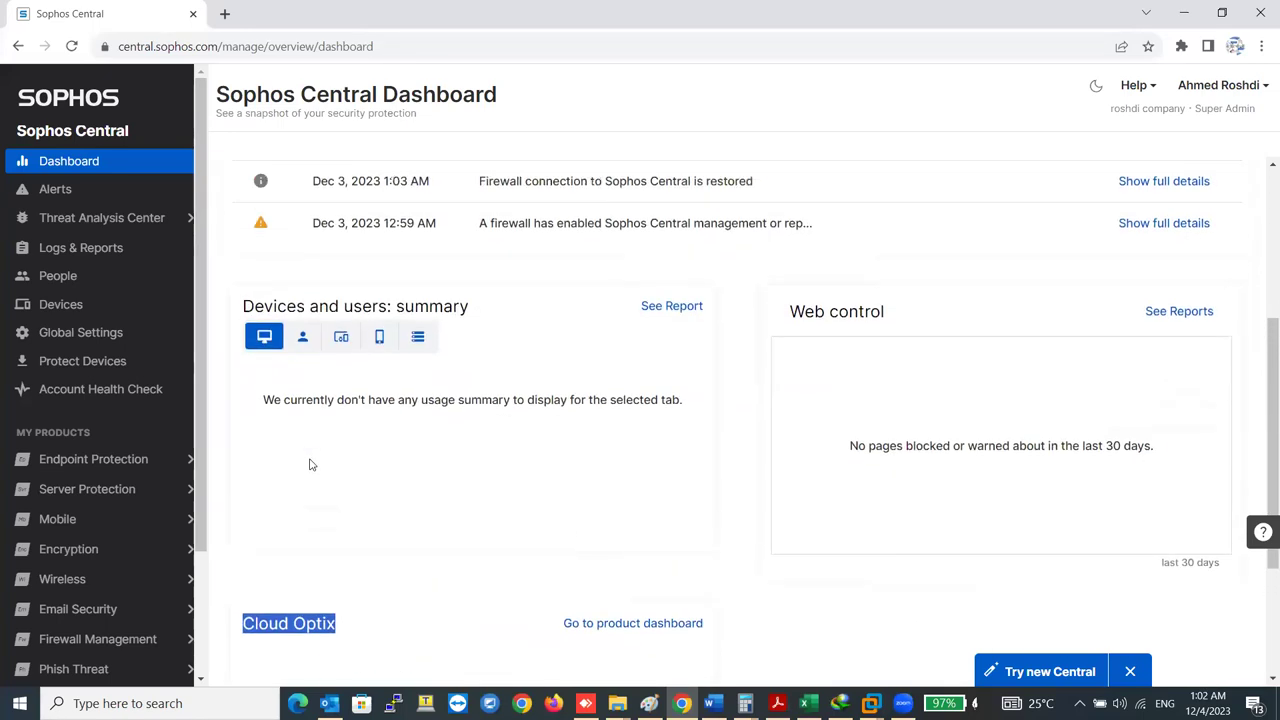
scroll(311, 463, up, 1)
click(52, 189)
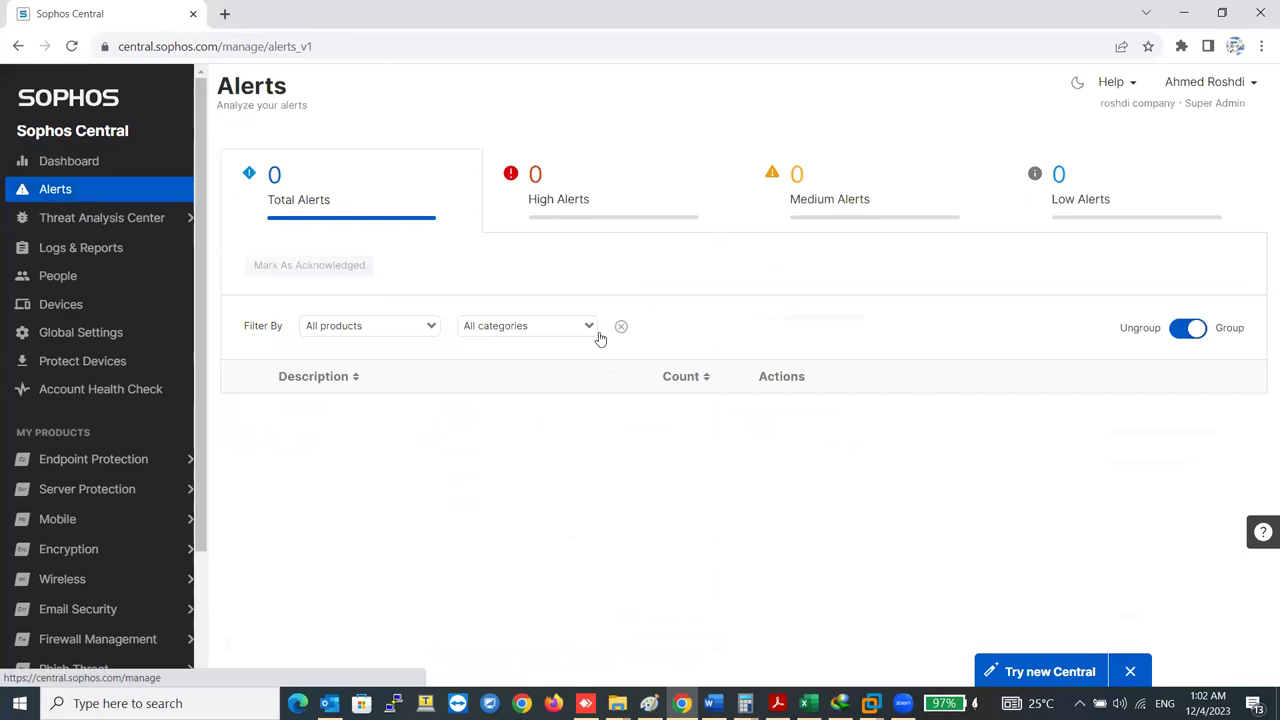
key(alt+Left)
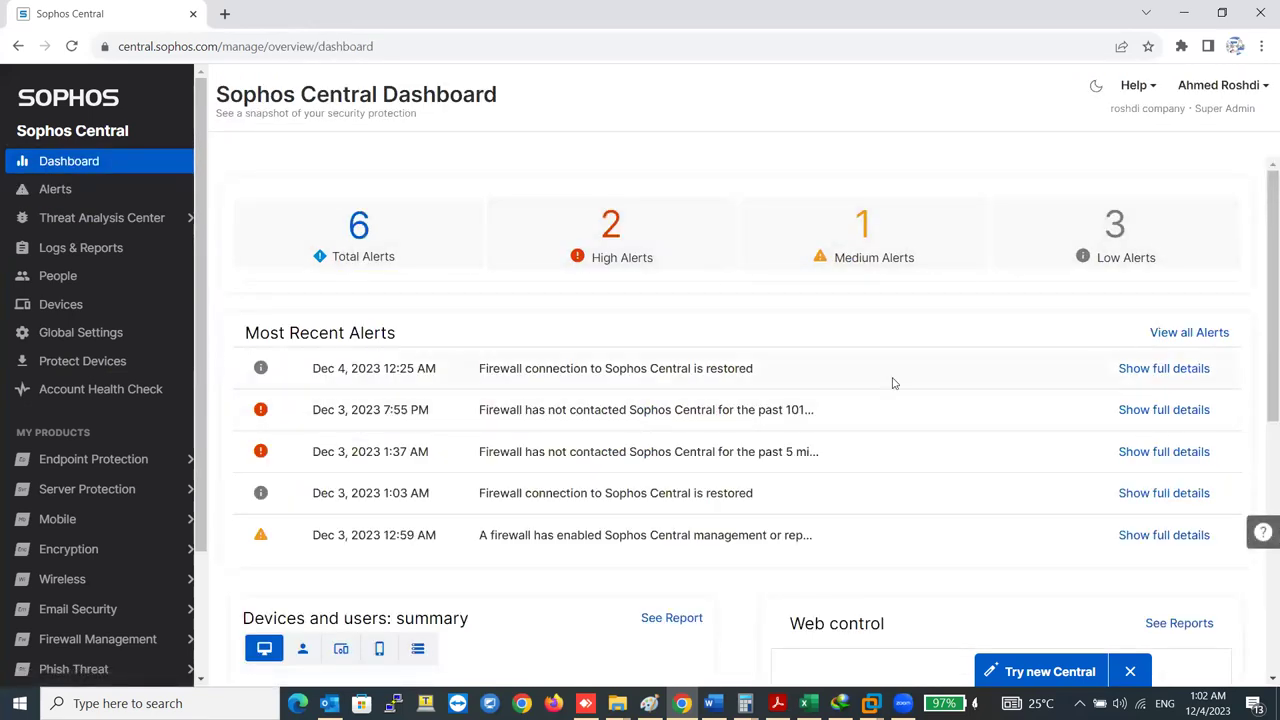
click(55, 189)
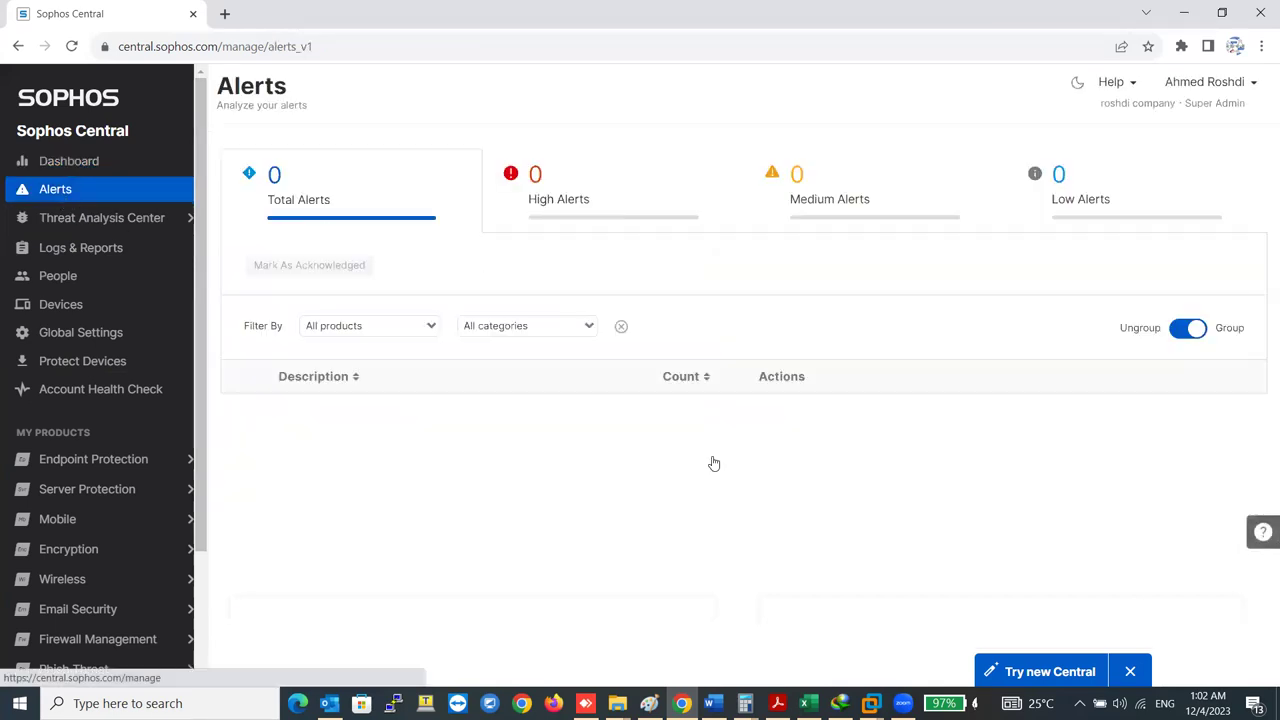
click(109, 227)
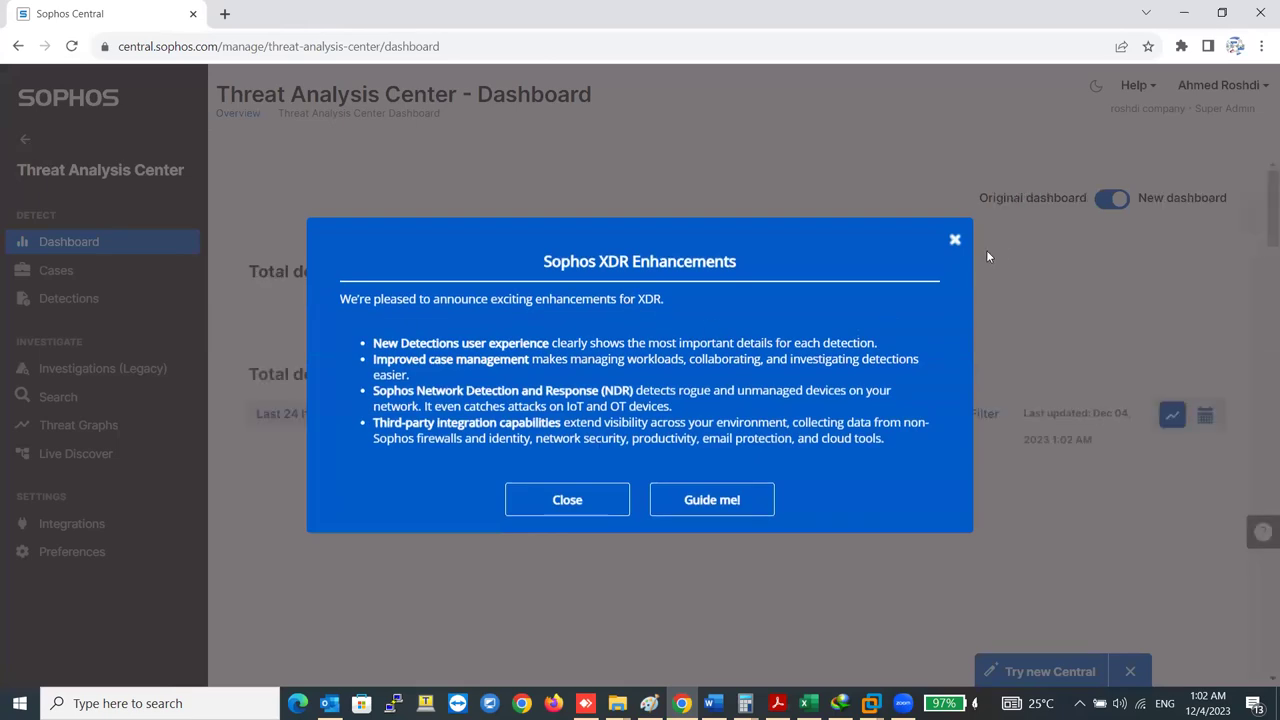
Step: Close the Sophos XDR Enhancements dialog, return to the main dashboard and open Logs & Reports
click(535, 500)
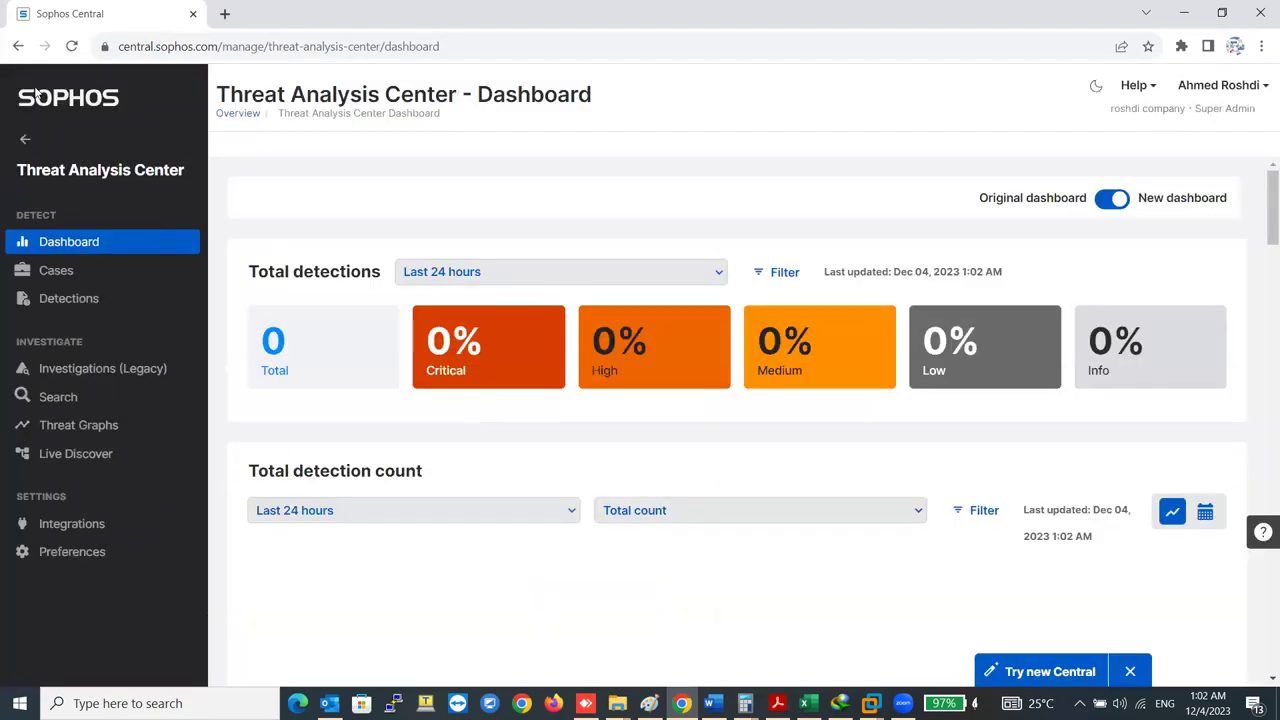
click(24, 145)
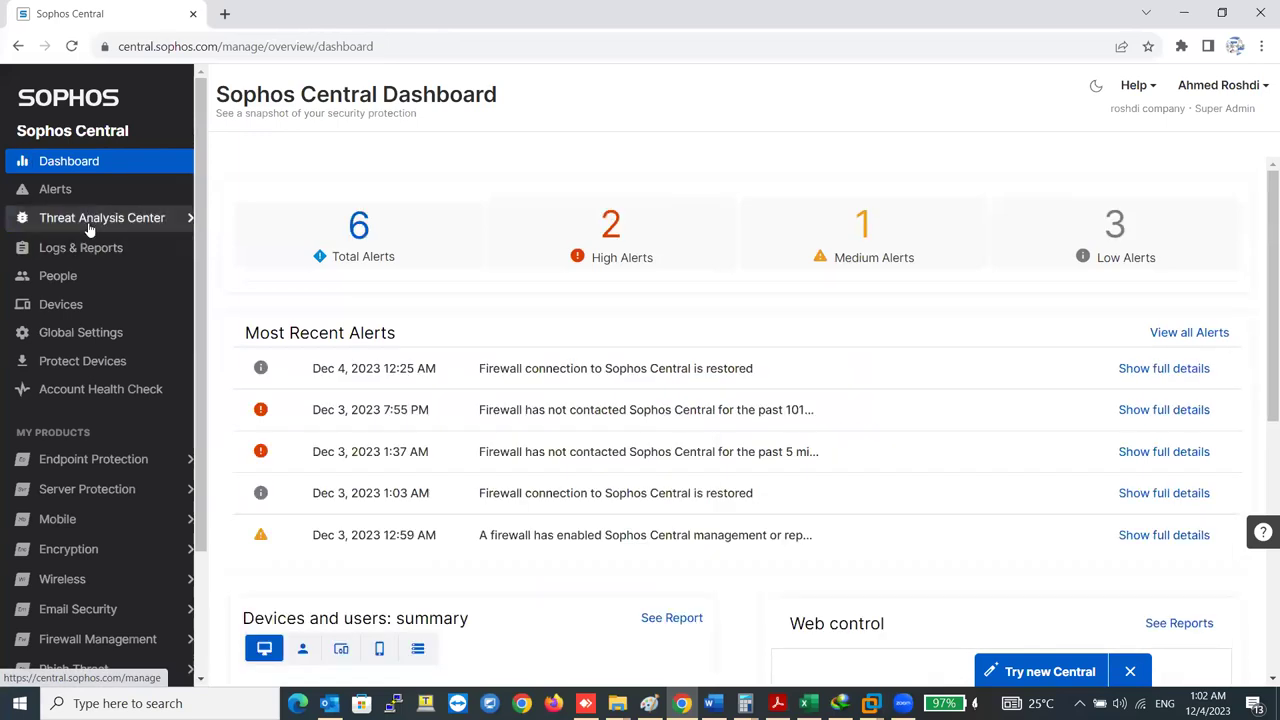
click(91, 249)
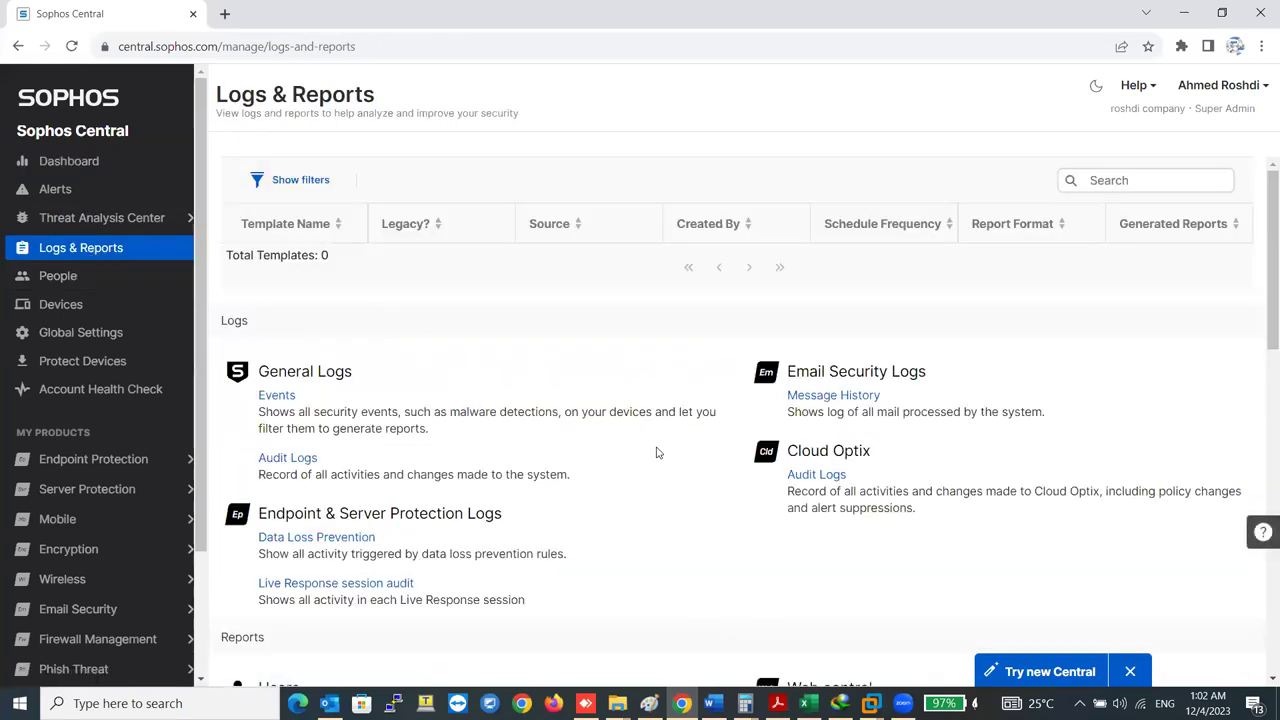
Step: Highlight the Events and Audit Logs descriptions under General Logs on Logs & Reports
scroll(514, 437, down, 1)
scroll(400, 432, up, 1)
drag(451, 414, 527, 414)
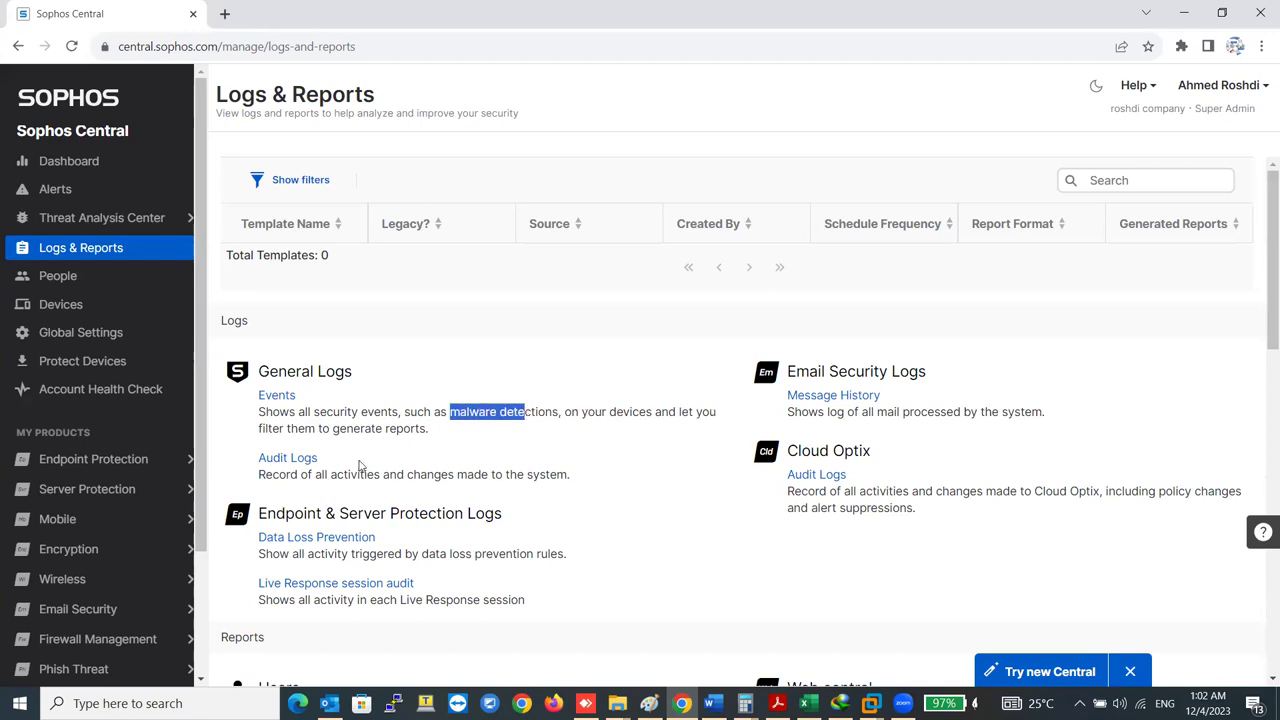
drag(434, 439, 257, 412)
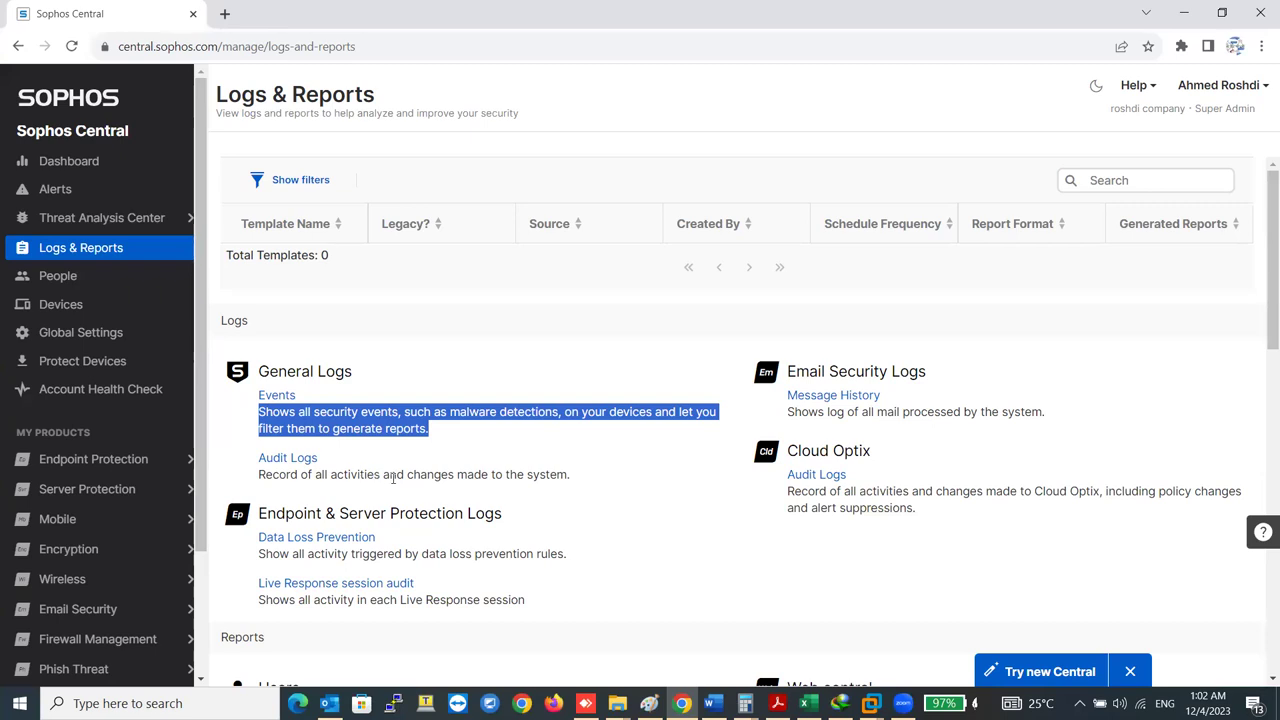
drag(573, 479, 260, 476)
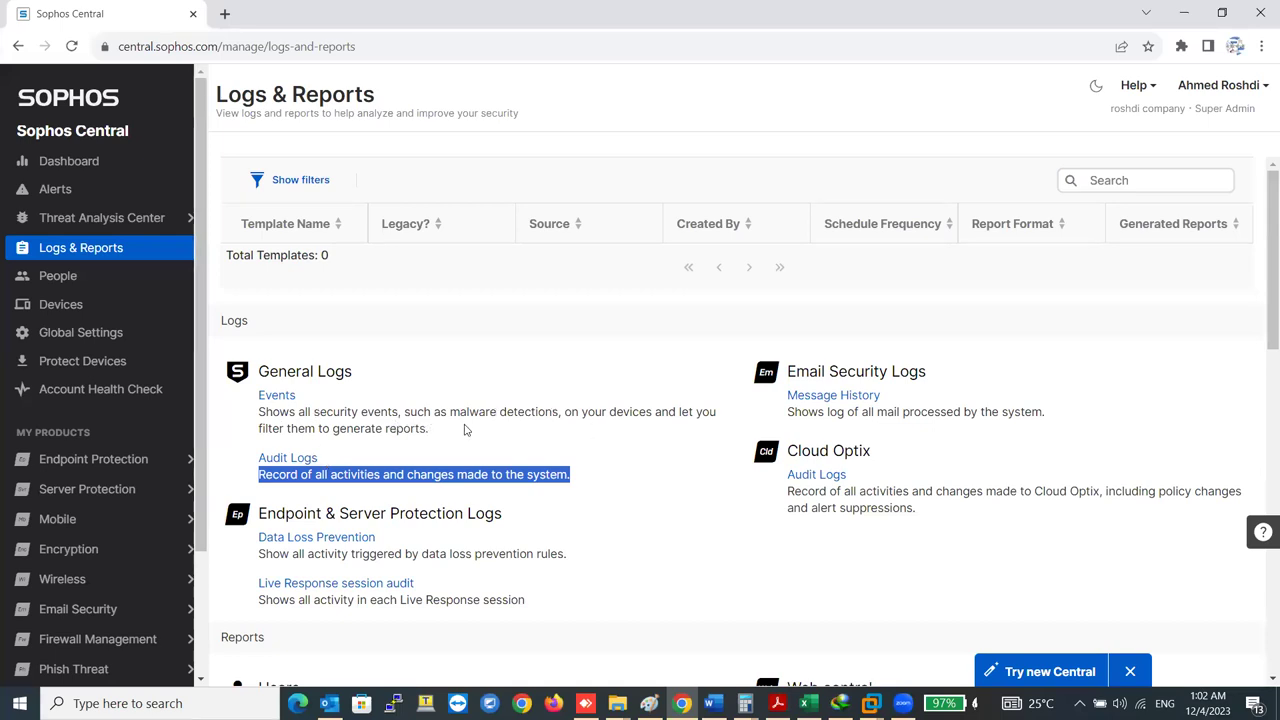
scroll(326, 502, down, 1)
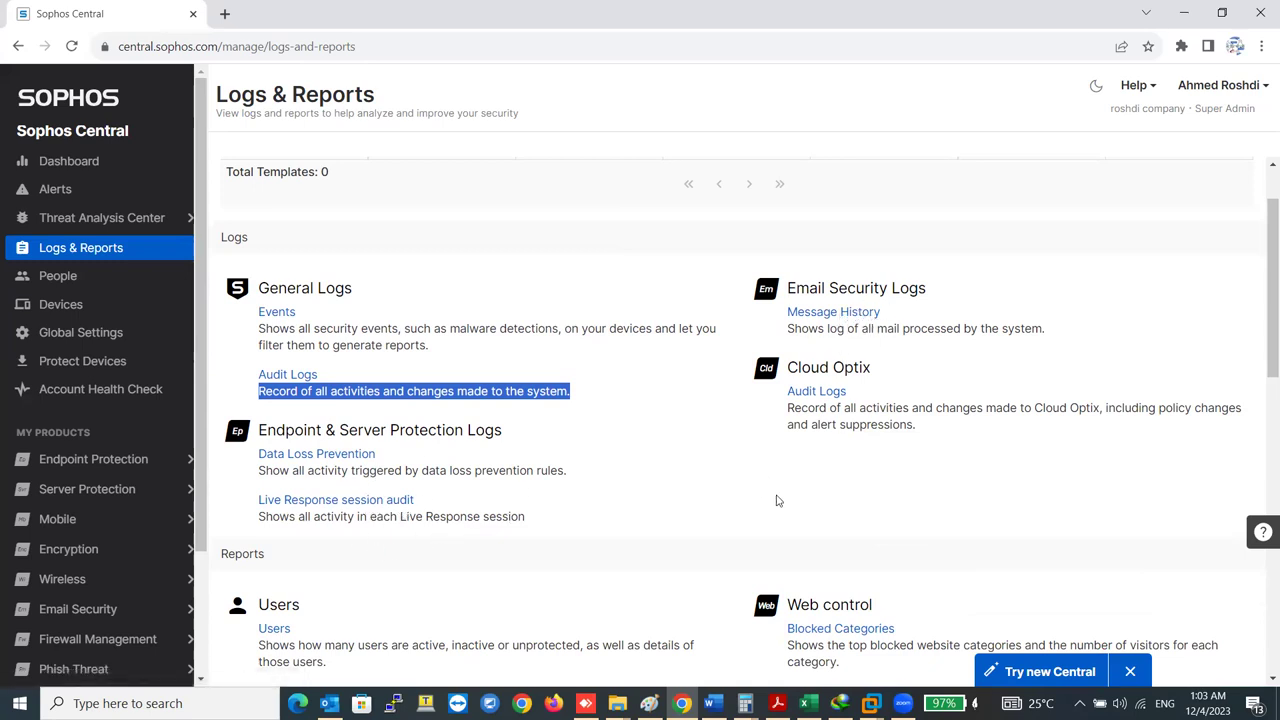
click(849, 318)
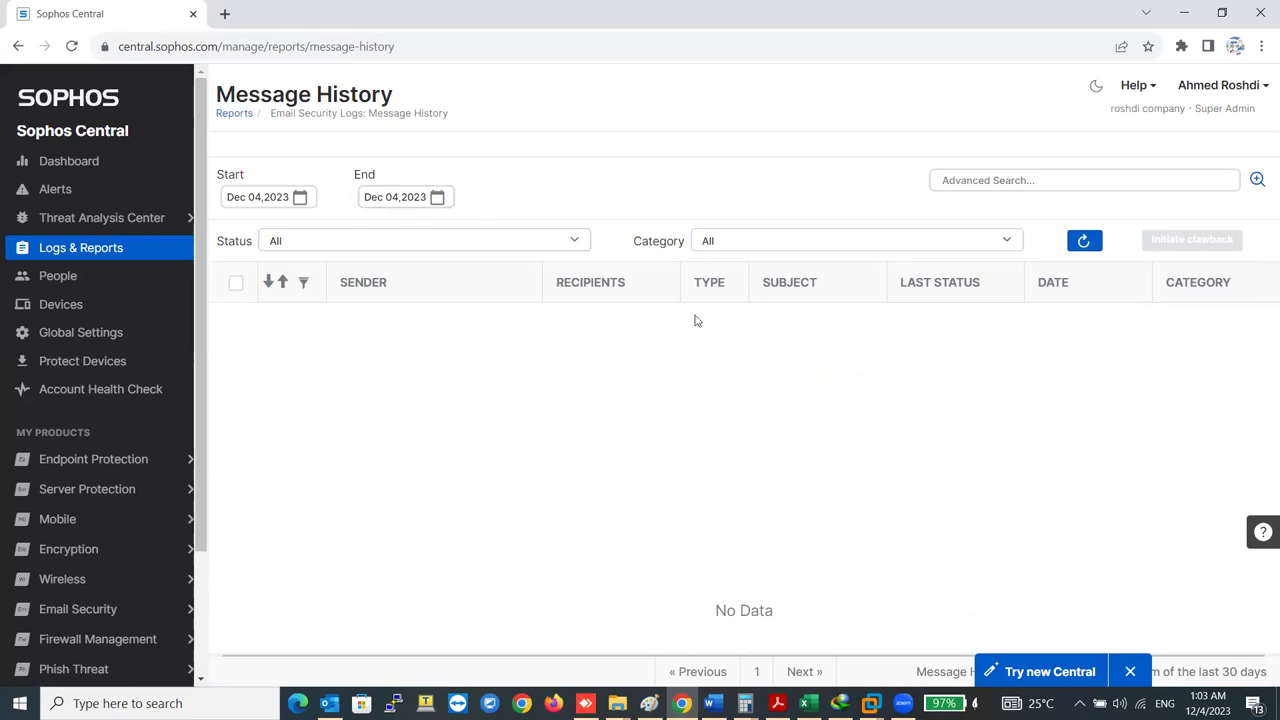
click(80, 249)
scroll(921, 483, down, 1)
scroll(921, 483, down, 4)
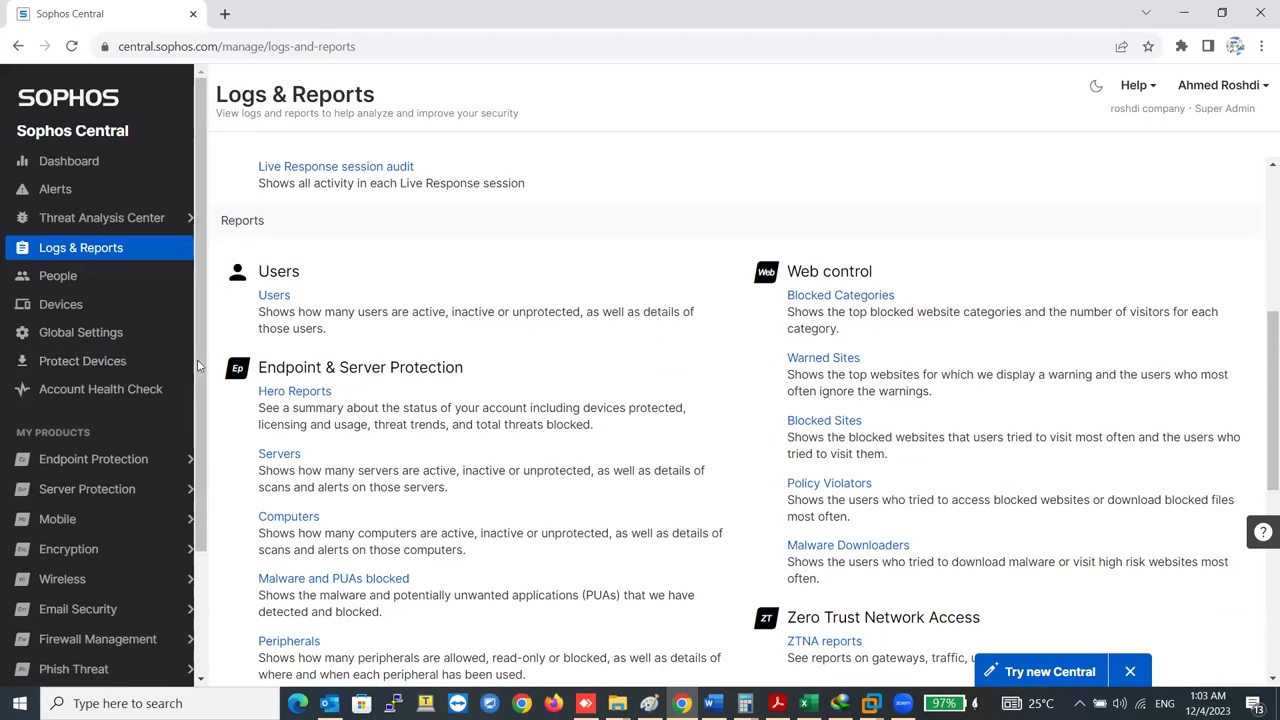
click(270, 296)
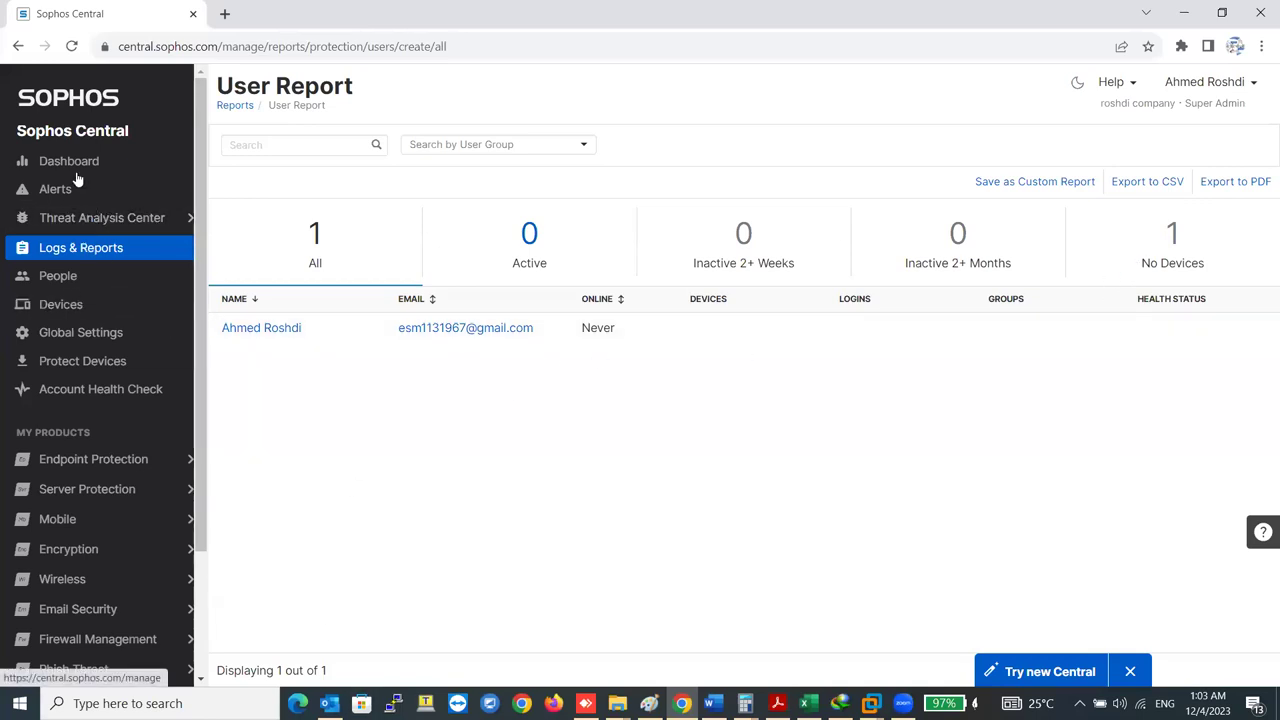
click(79, 250)
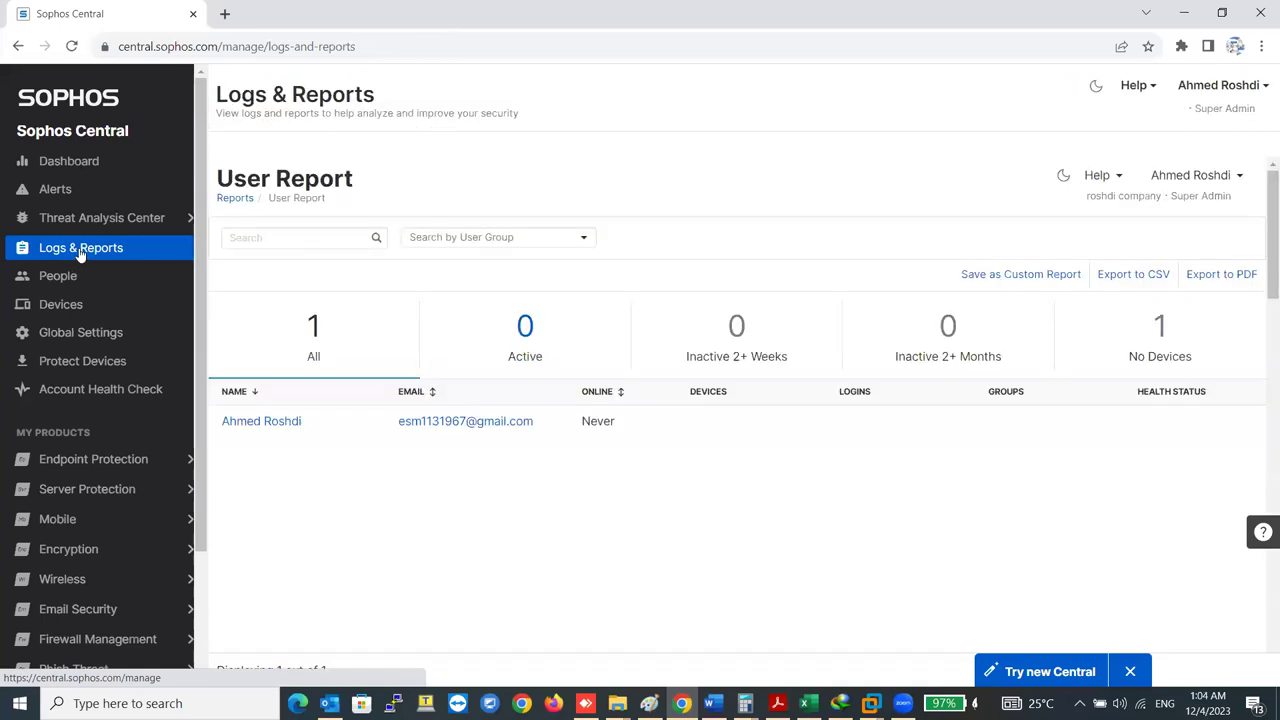
scroll(360, 424, down, 4)
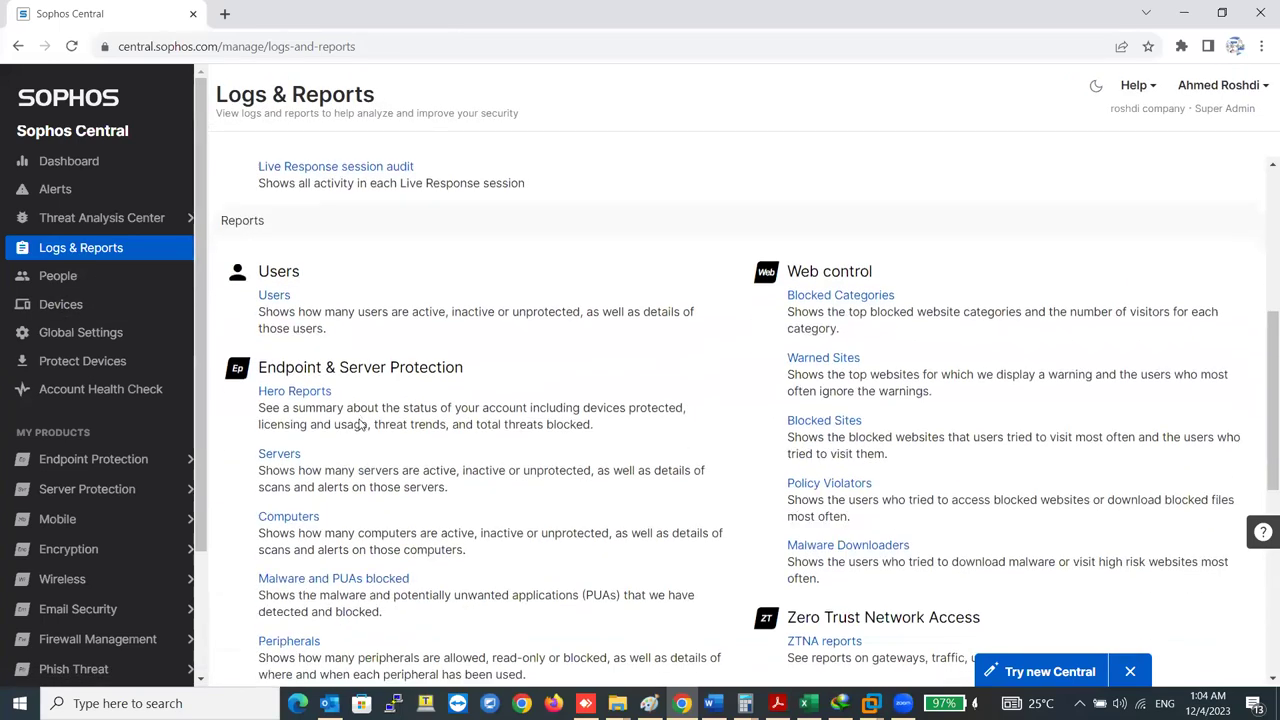
scroll(352, 408, down, 1)
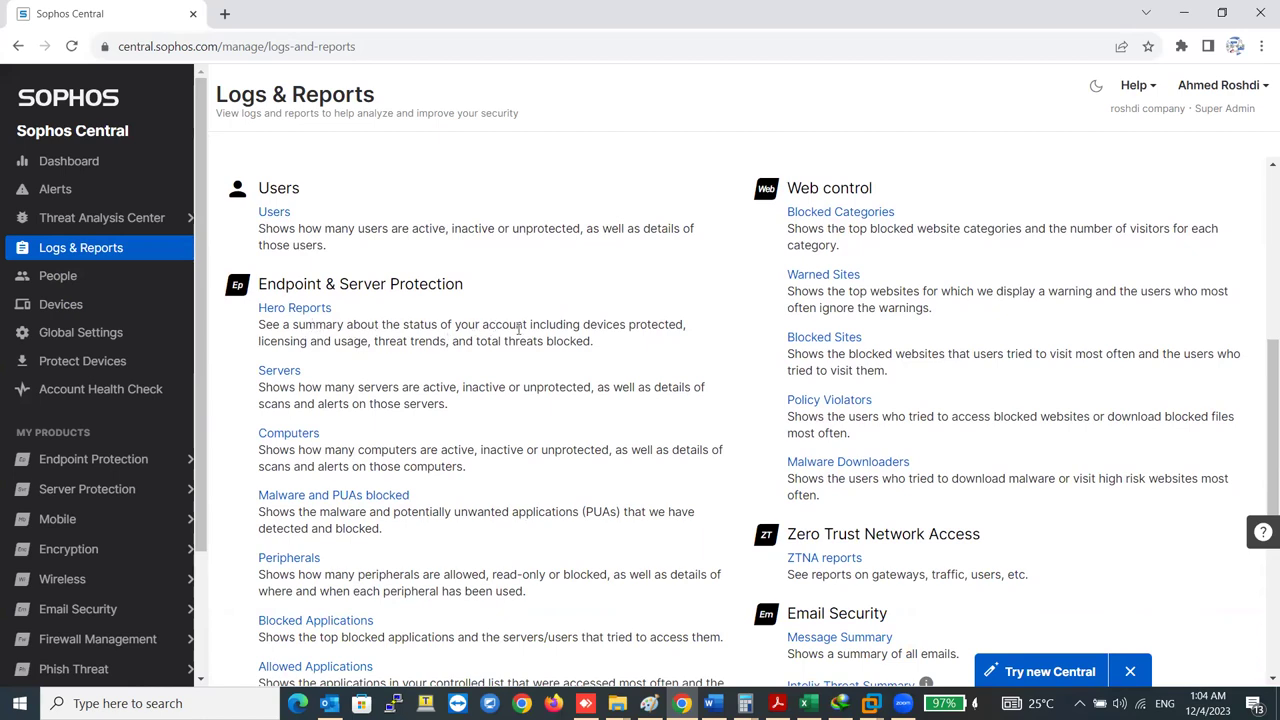
triple_click(657, 326)
drag(592, 343, 251, 306)
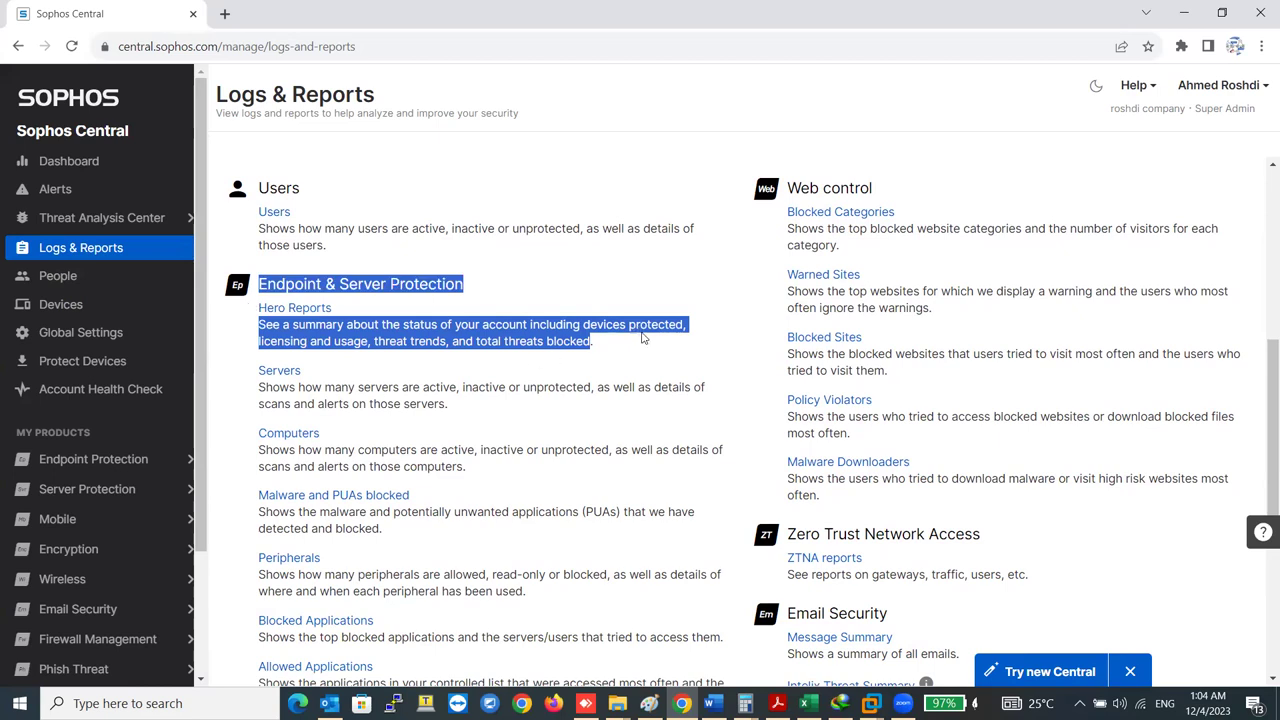
click(364, 342)
drag(368, 342, 255, 334)
click(452, 362)
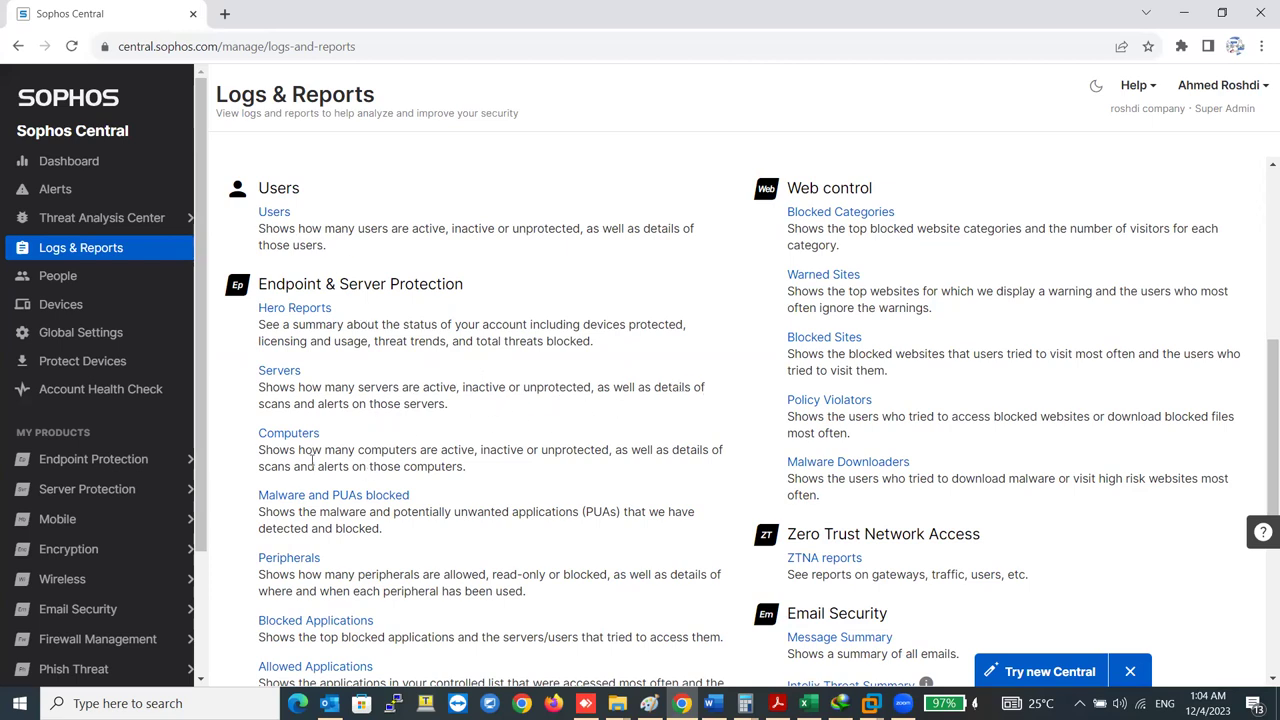
scroll(311, 461, down, 3)
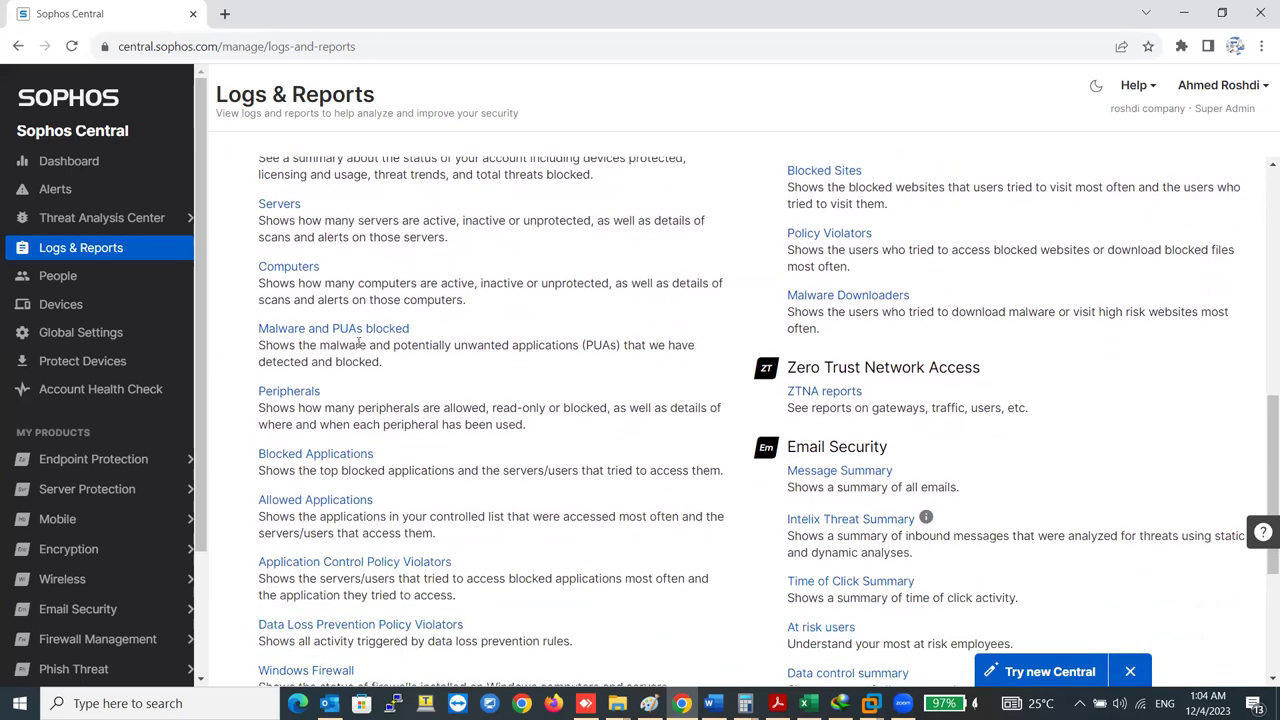
triple_click(321, 363)
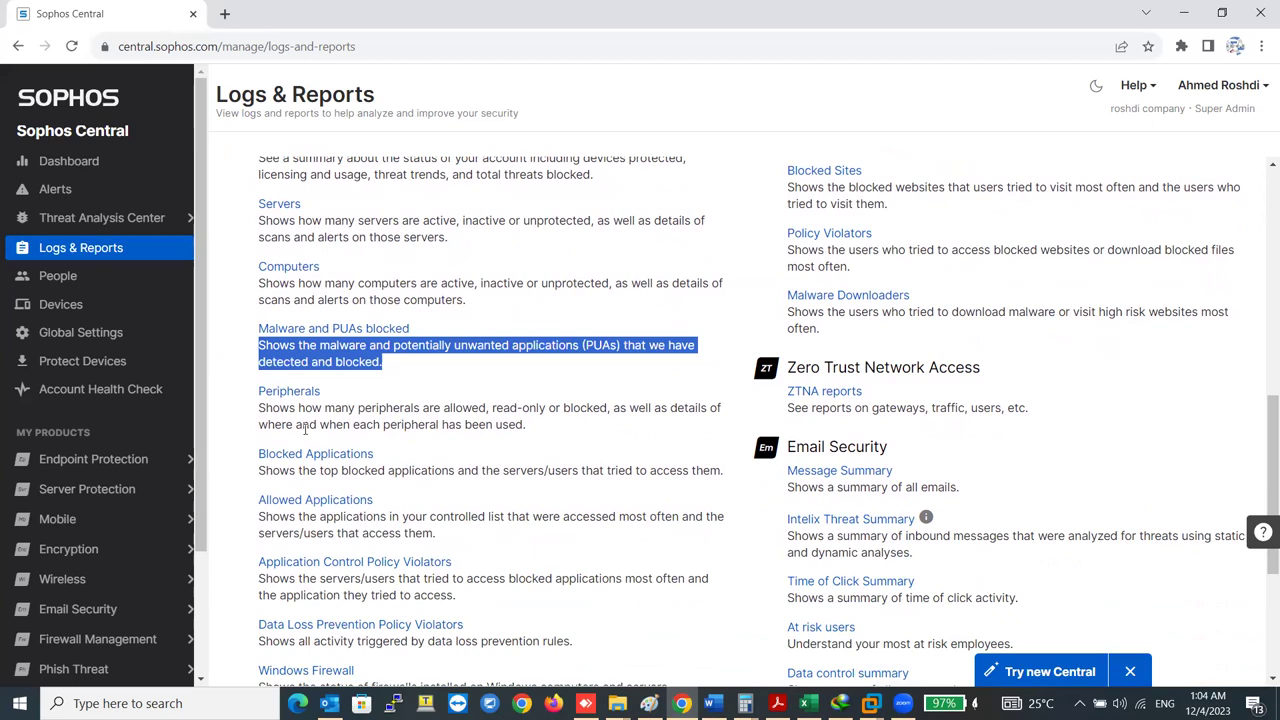
scroll(326, 428, down, 2)
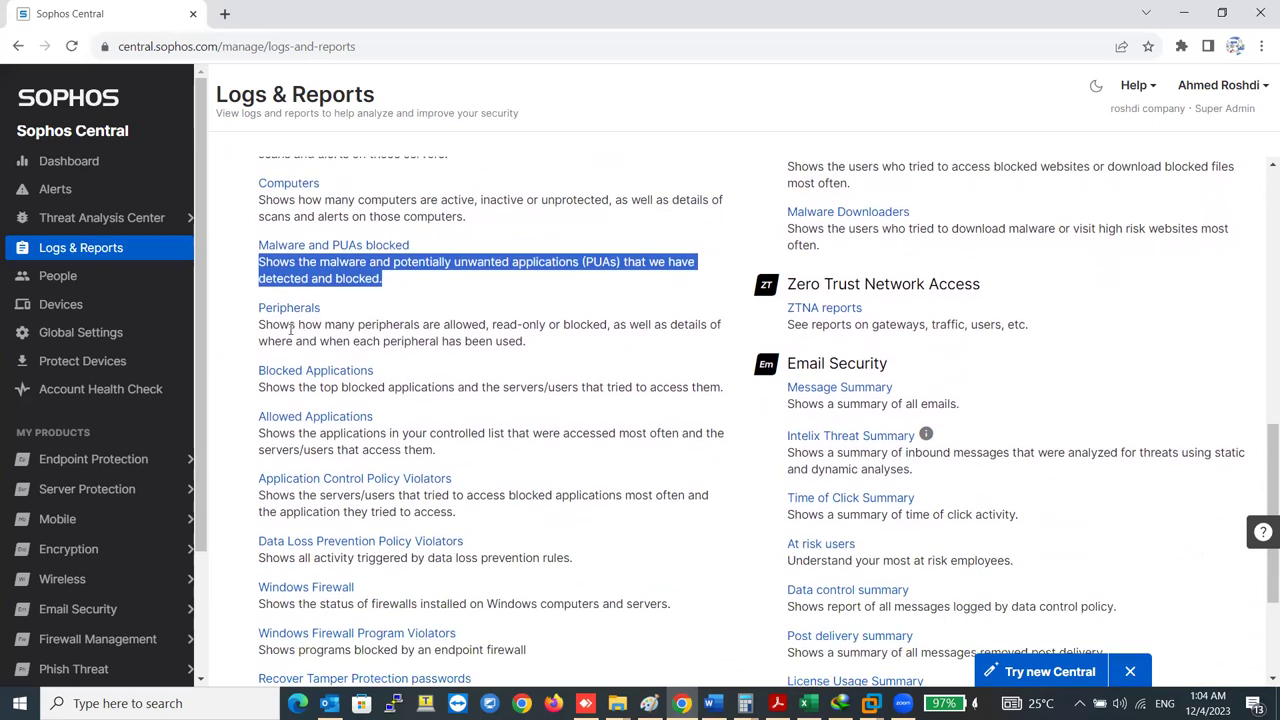
triple_click(262, 323)
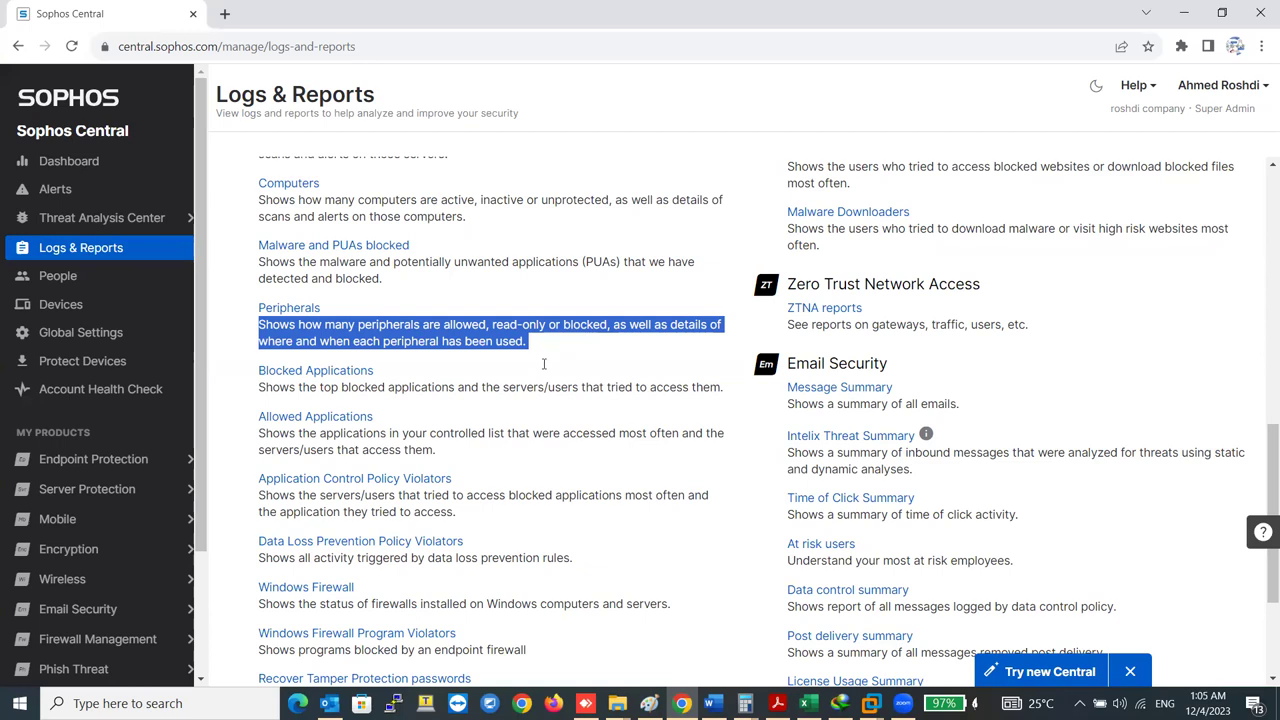
scroll(544, 364, down, 1)
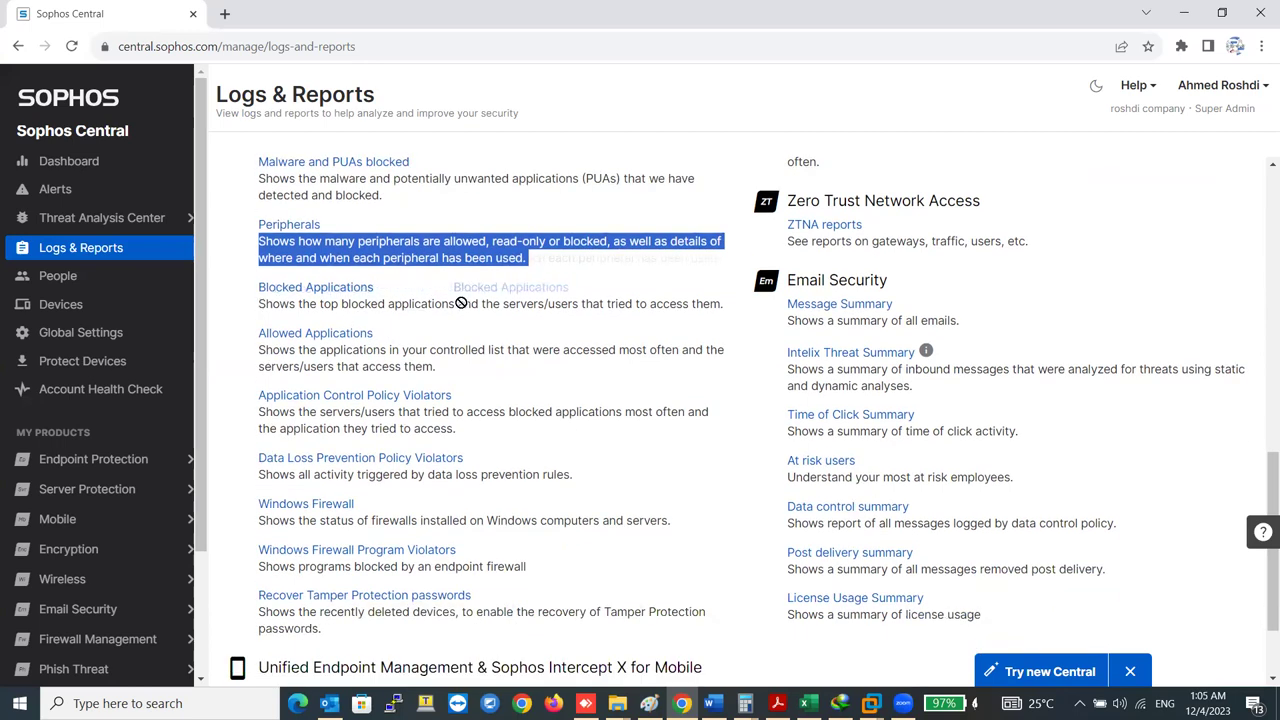
triple_click(398, 305)
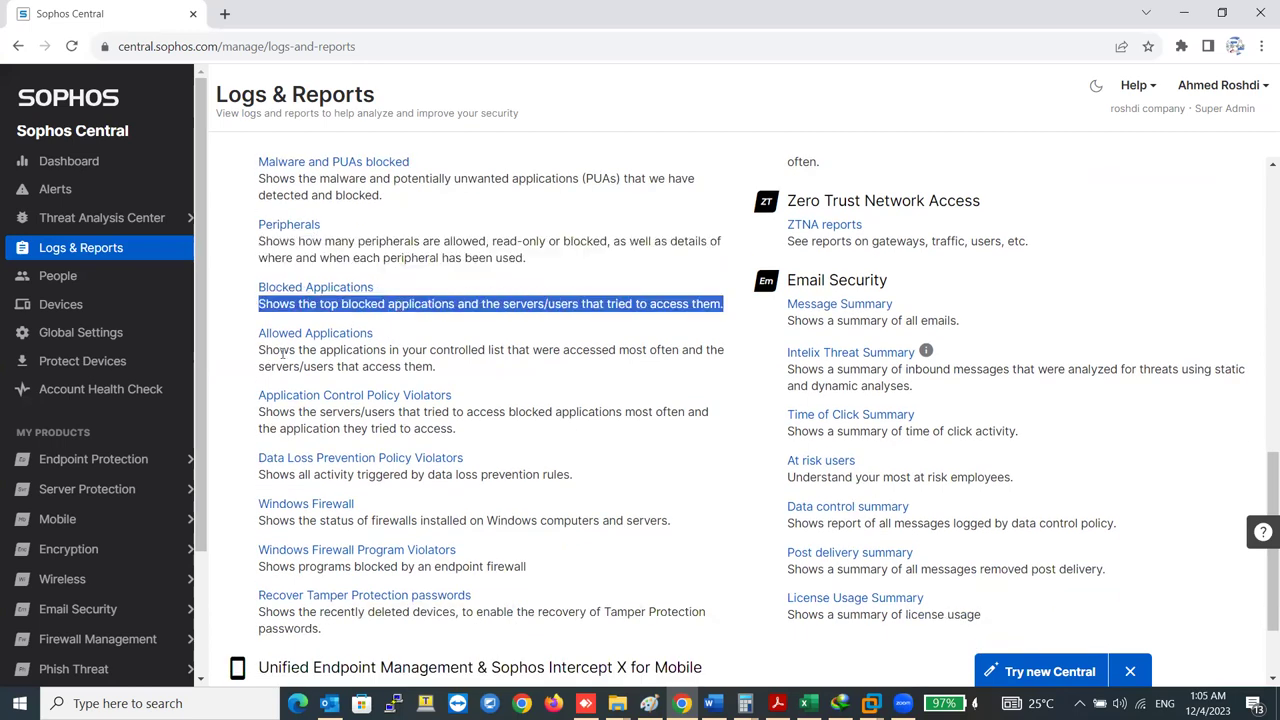
triple_click(261, 349)
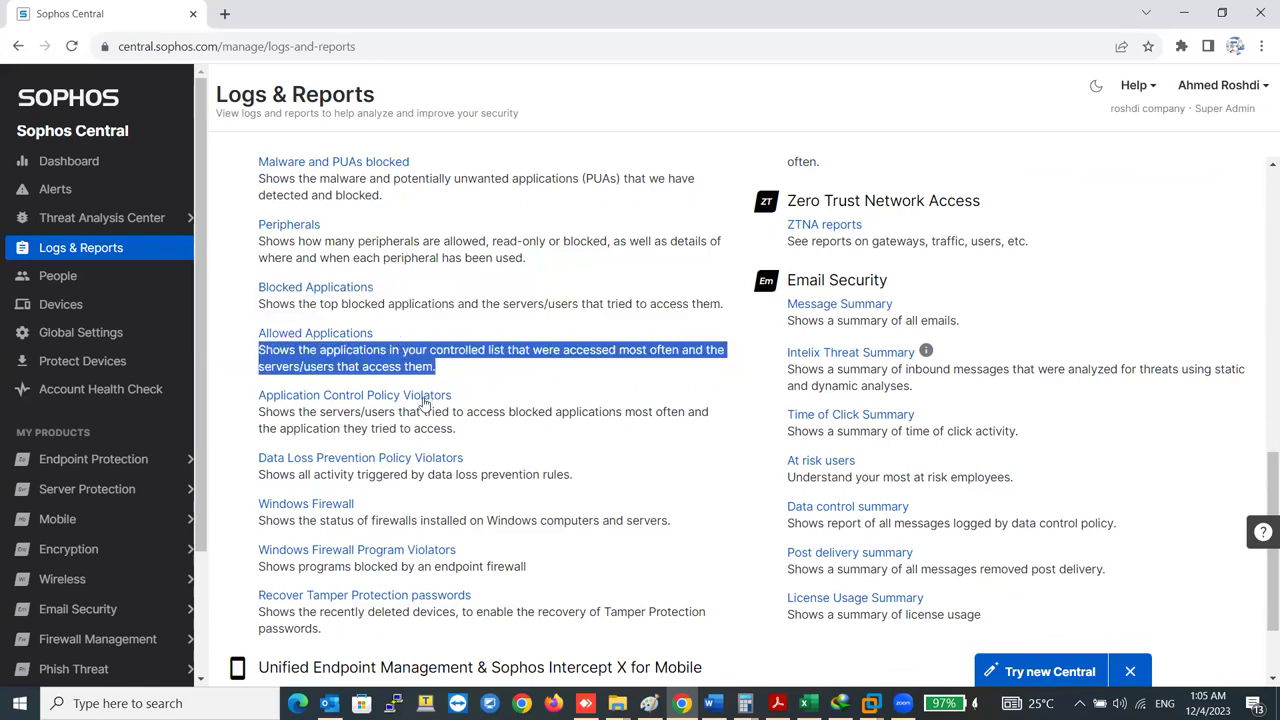
scroll(311, 443, down, 1)
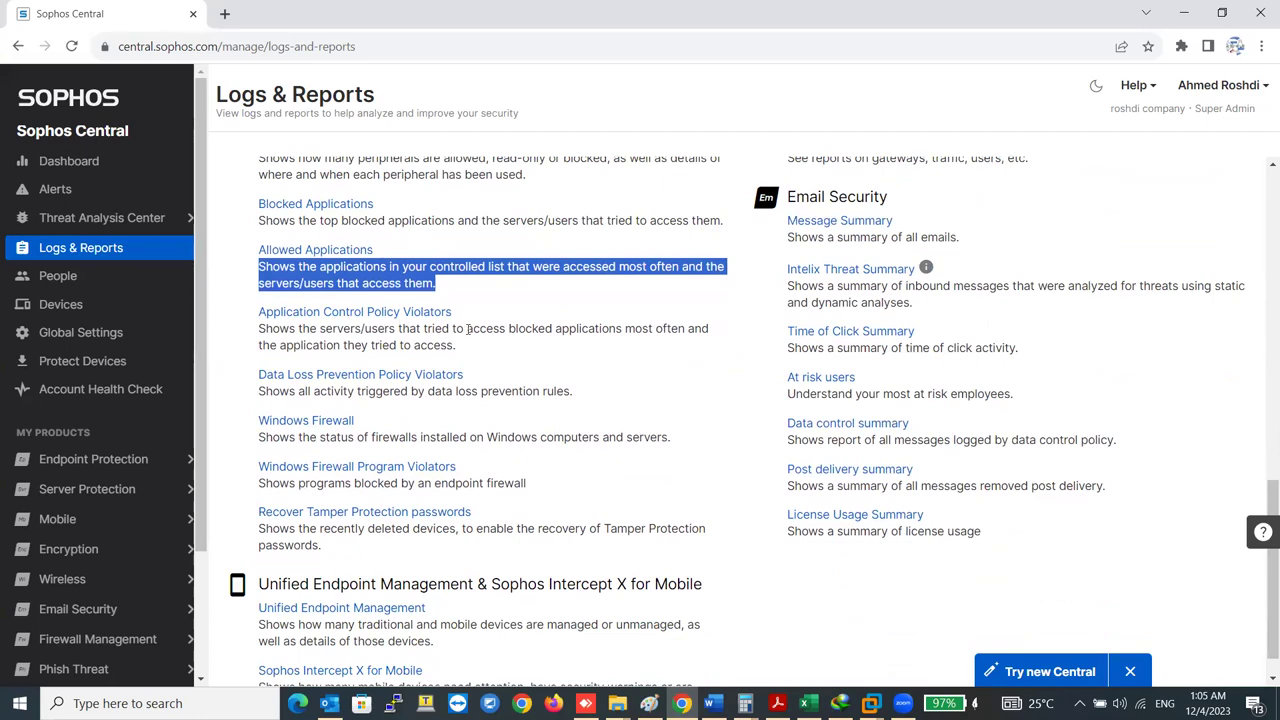
drag(478, 344, 256, 333)
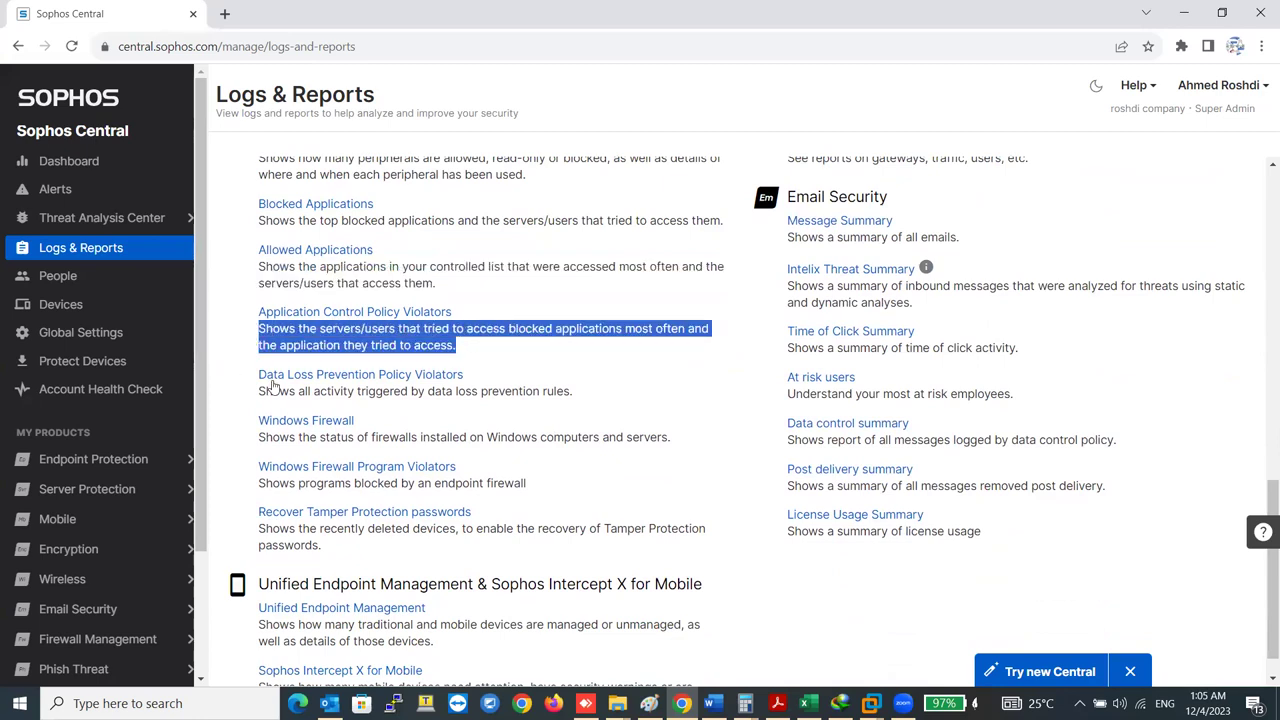
click(525, 388)
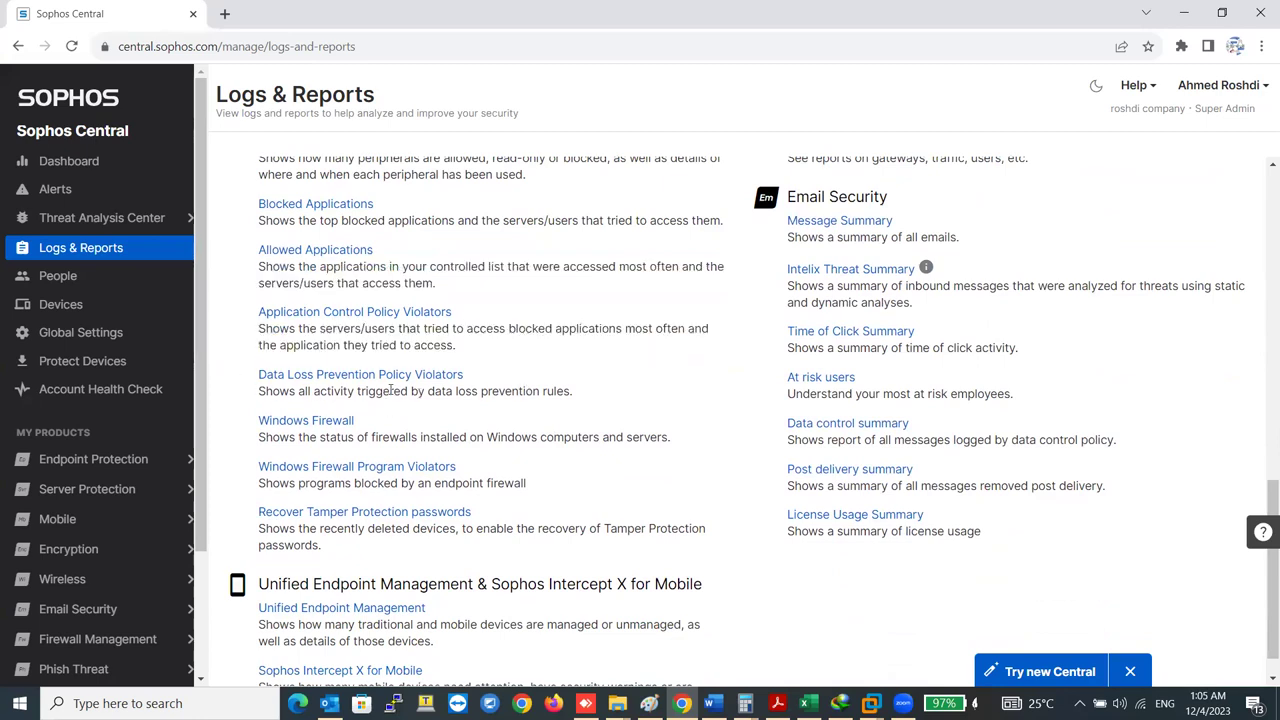
drag(587, 402, 516, 393)
click(267, 408)
scroll(406, 405, down, 1)
drag(260, 399, 671, 400)
click(542, 426)
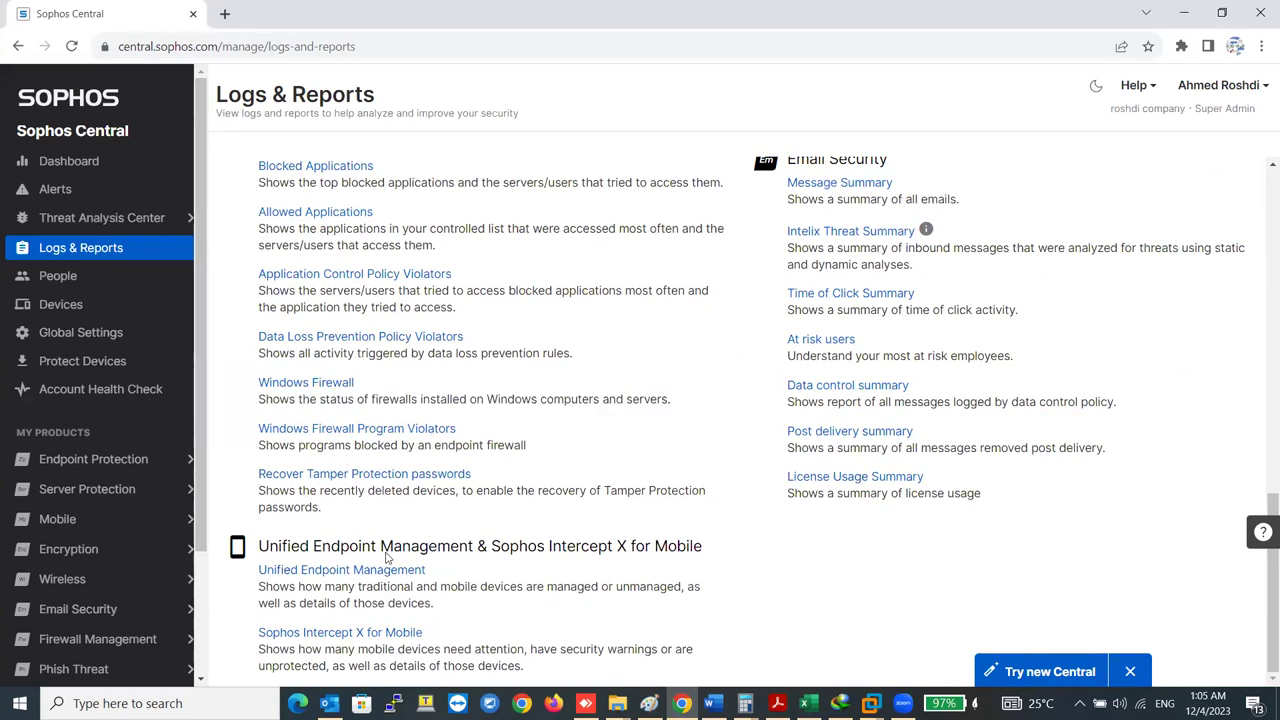
scroll(491, 583, up, 5)
scroll(880, 375, up, 5)
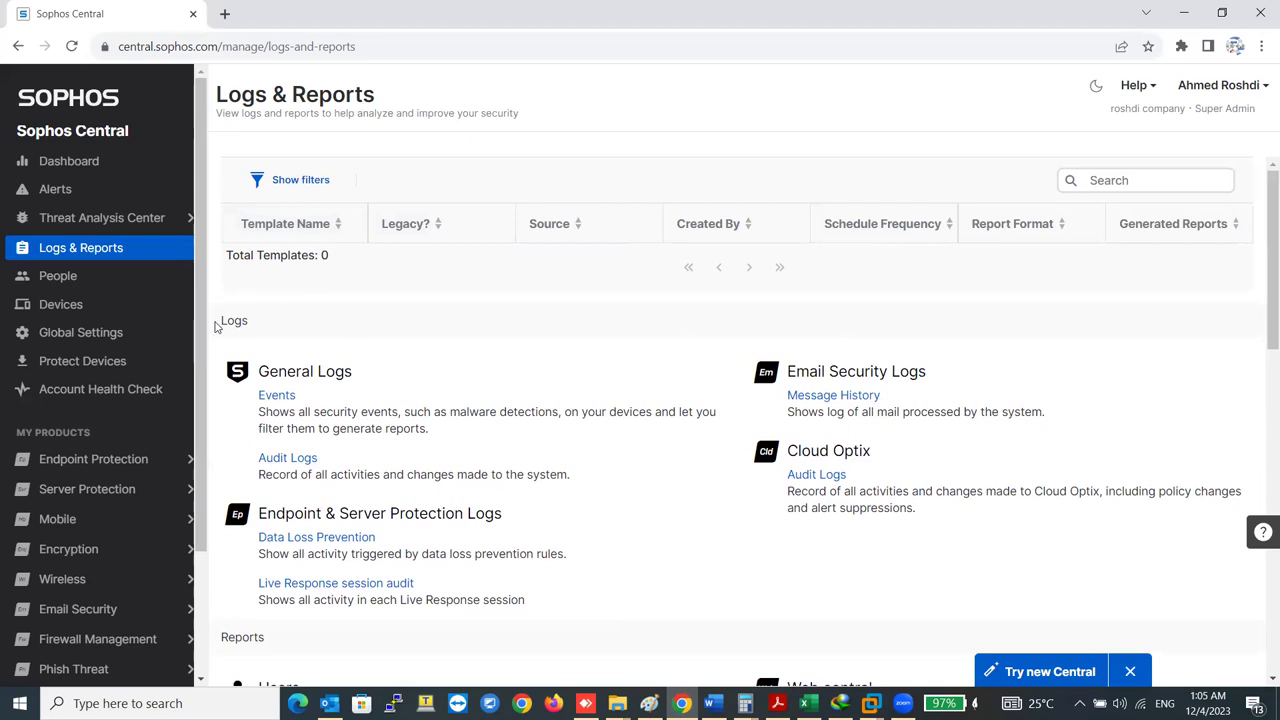
click(140, 462)
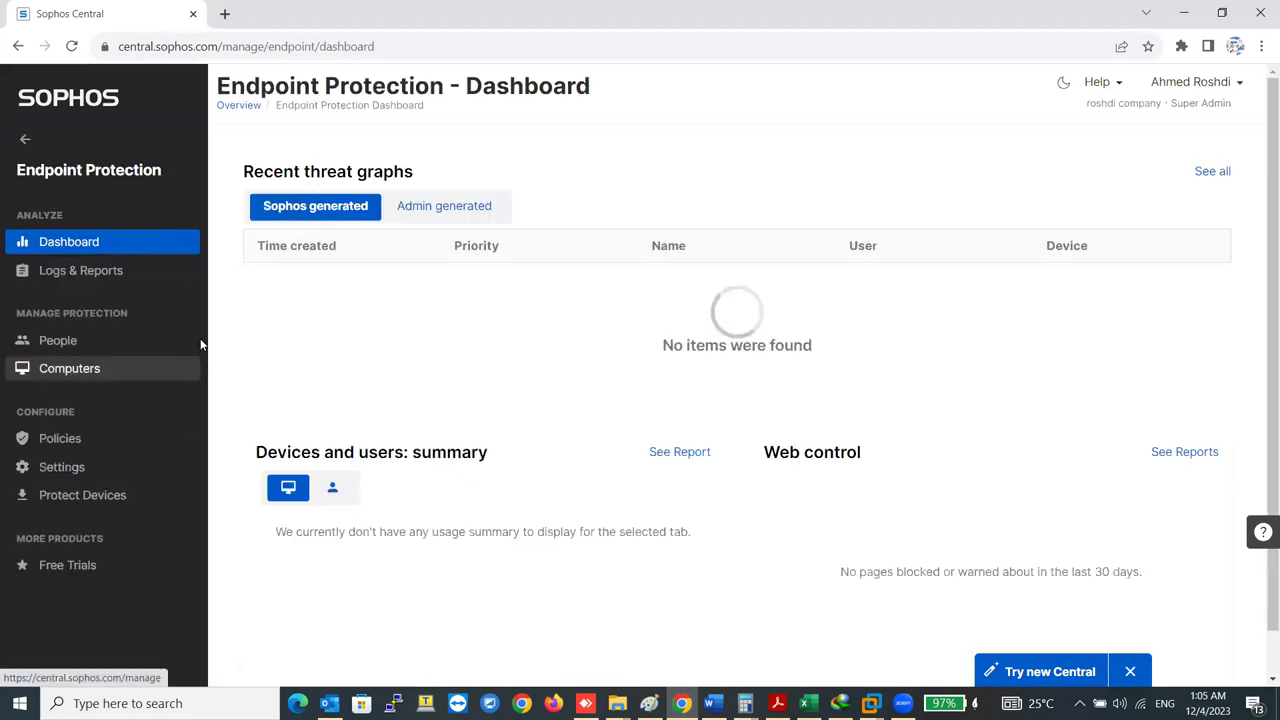
click(86, 281)
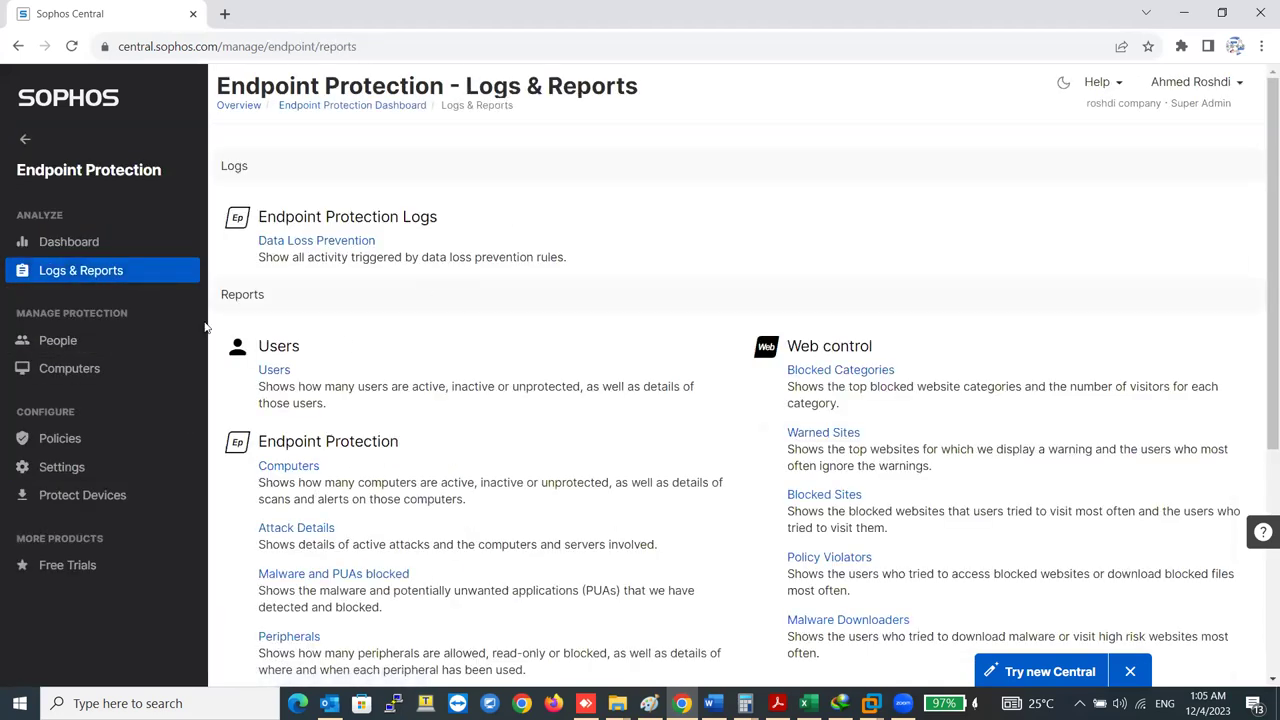
click(30, 142)
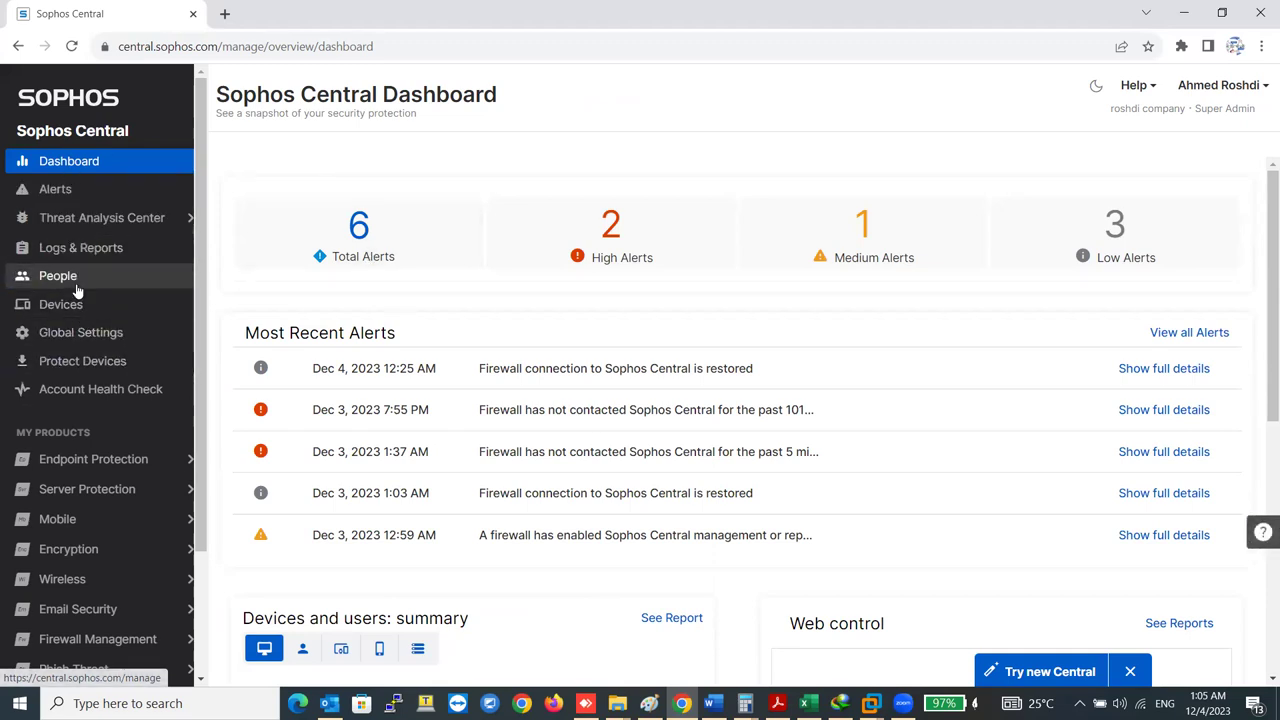
click(82, 252)
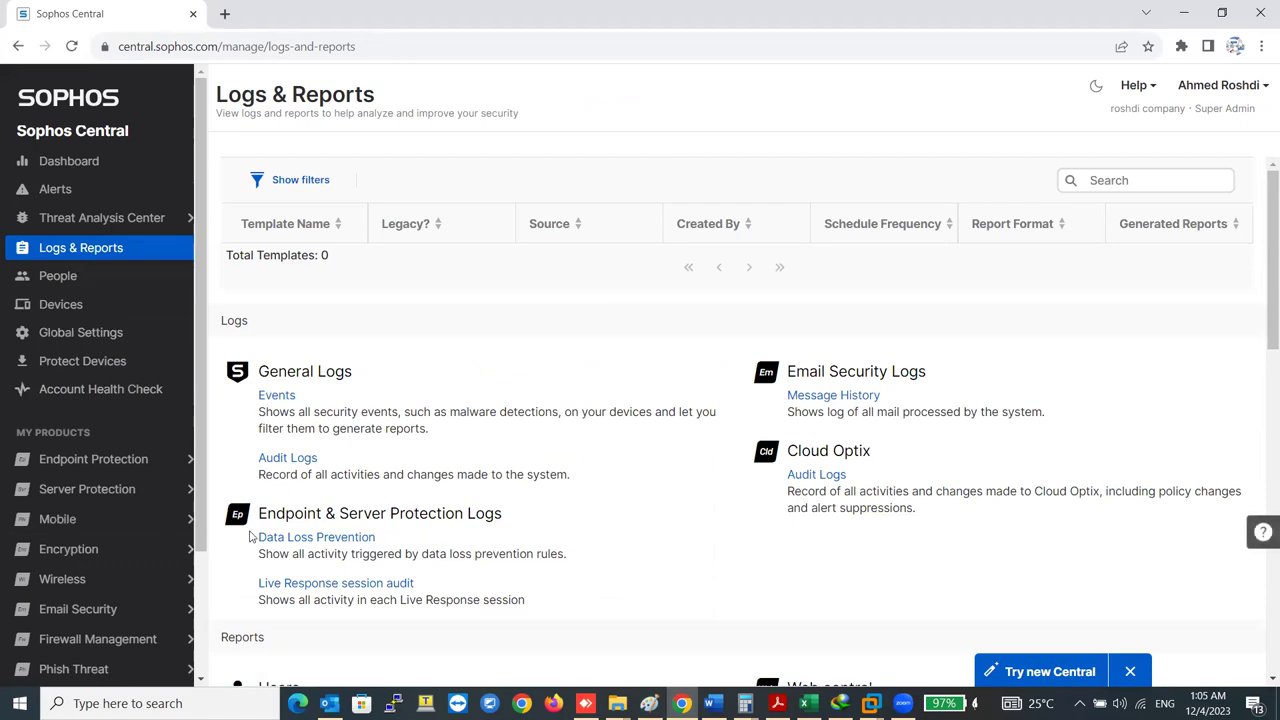
scroll(465, 418, down, 1)
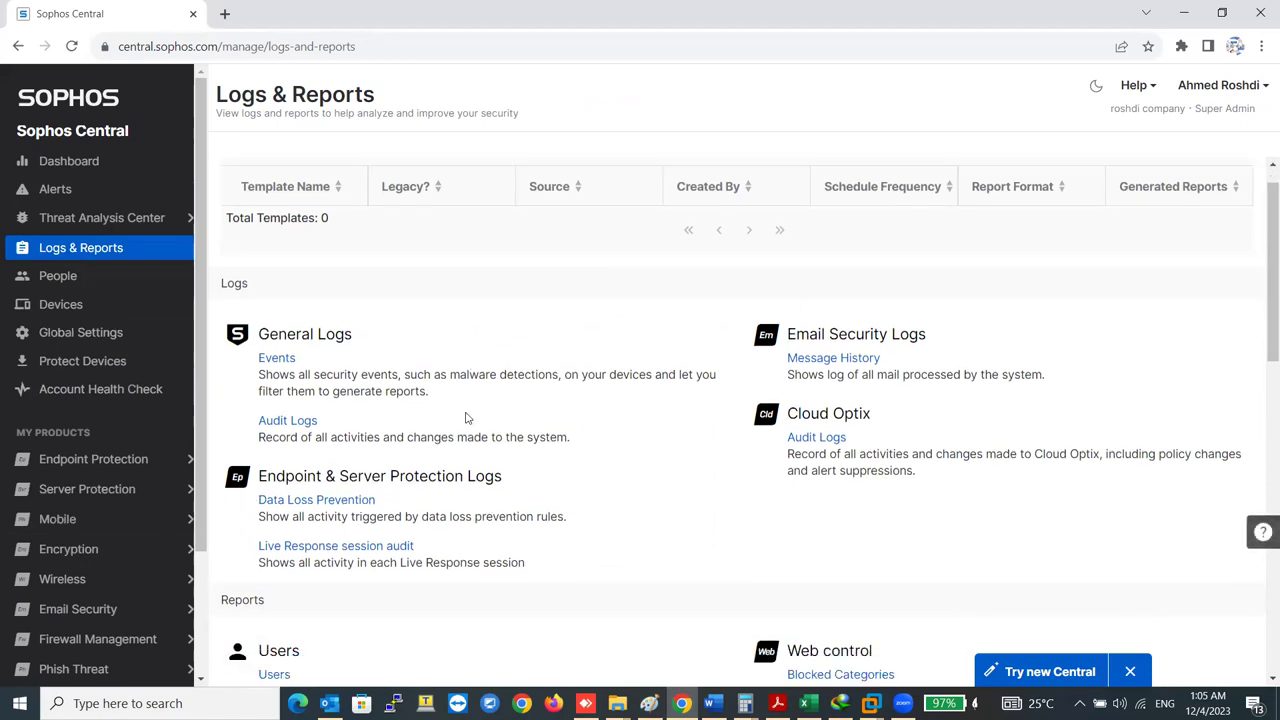
scroll(465, 418, down, 3)
click(87, 462)
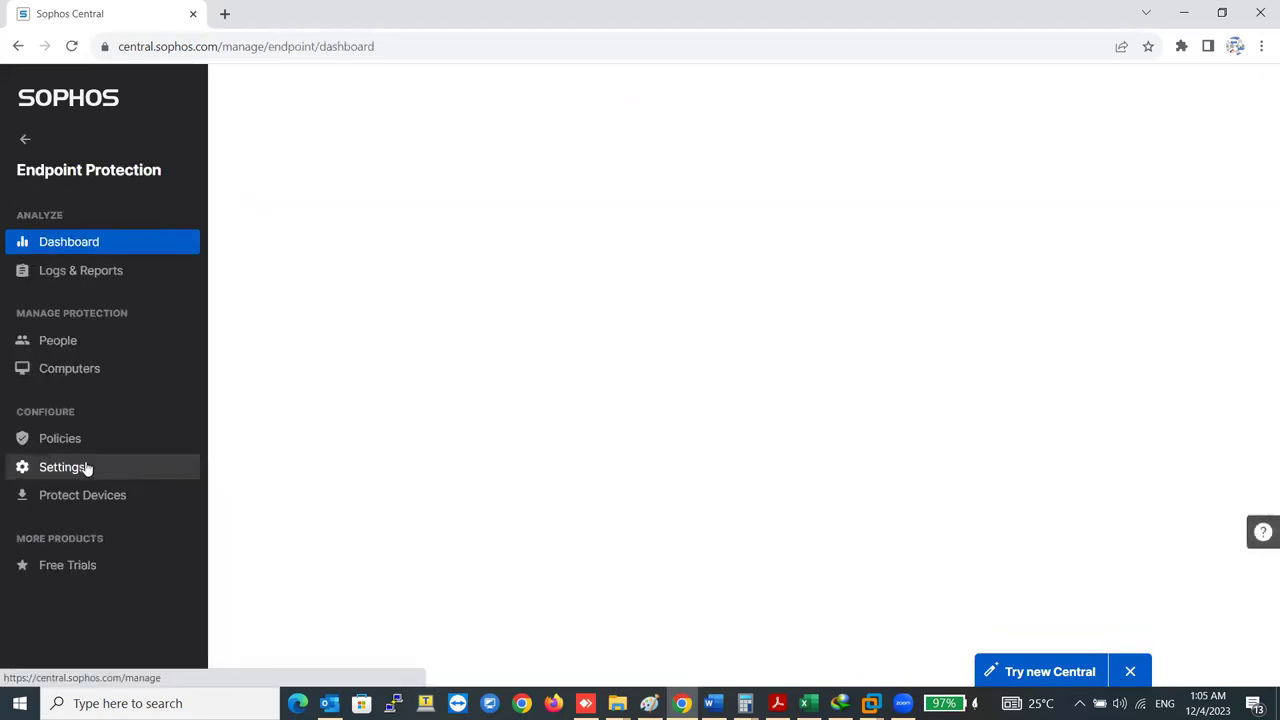
click(80, 274)
scroll(560, 412, down, 1)
scroll(566, 408, down, 4)
scroll(466, 492, up, 4)
click(24, 143)
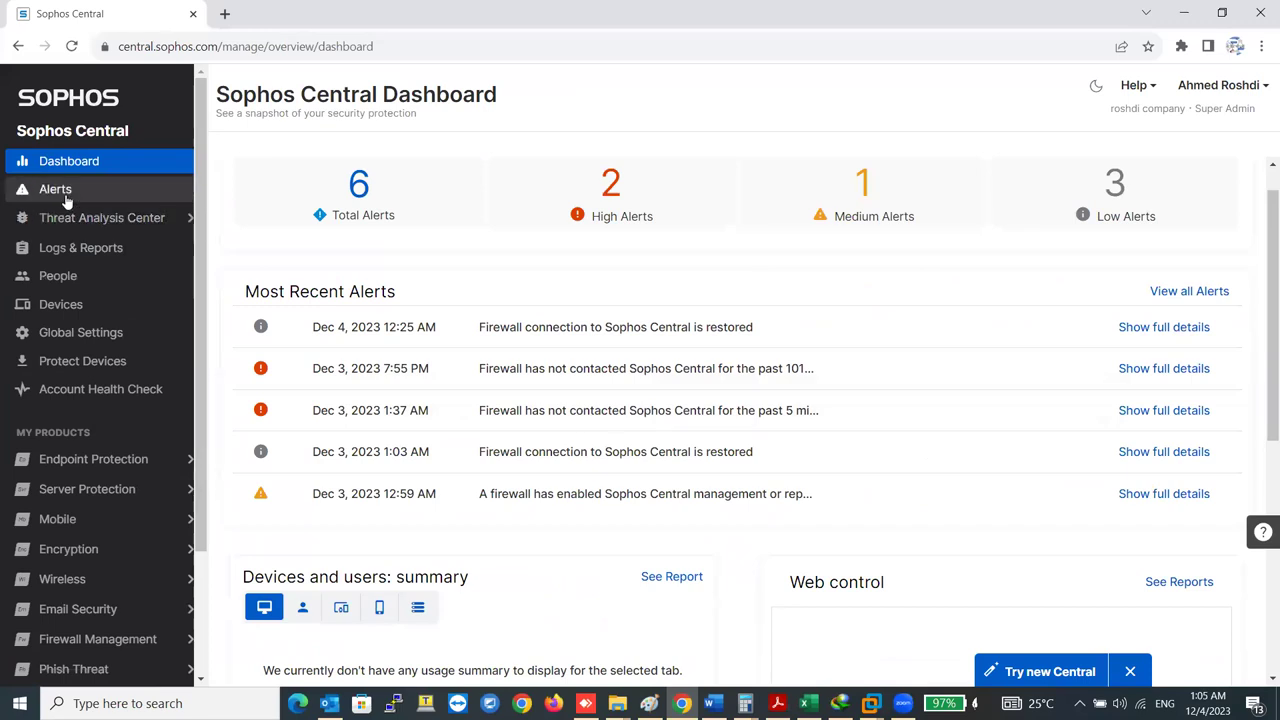
click(62, 250)
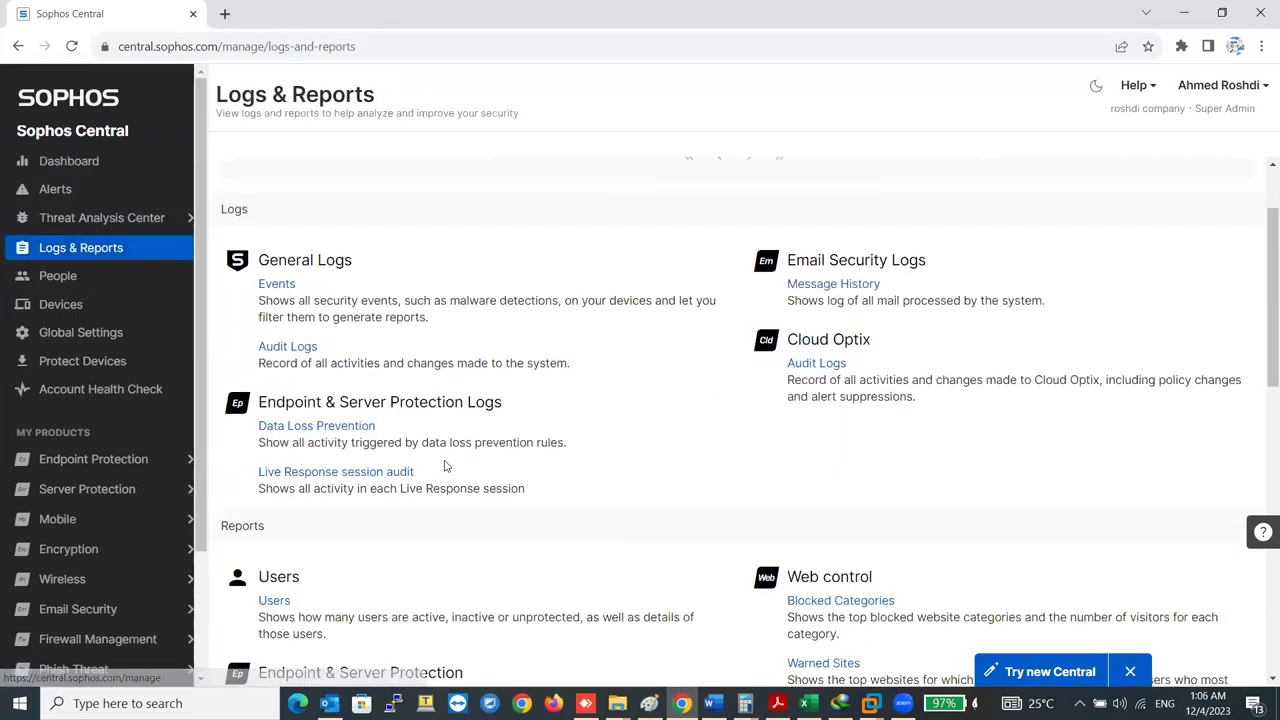
scroll(829, 484, down, 2)
scroll(842, 446, down, 2)
scroll(842, 446, down, 3)
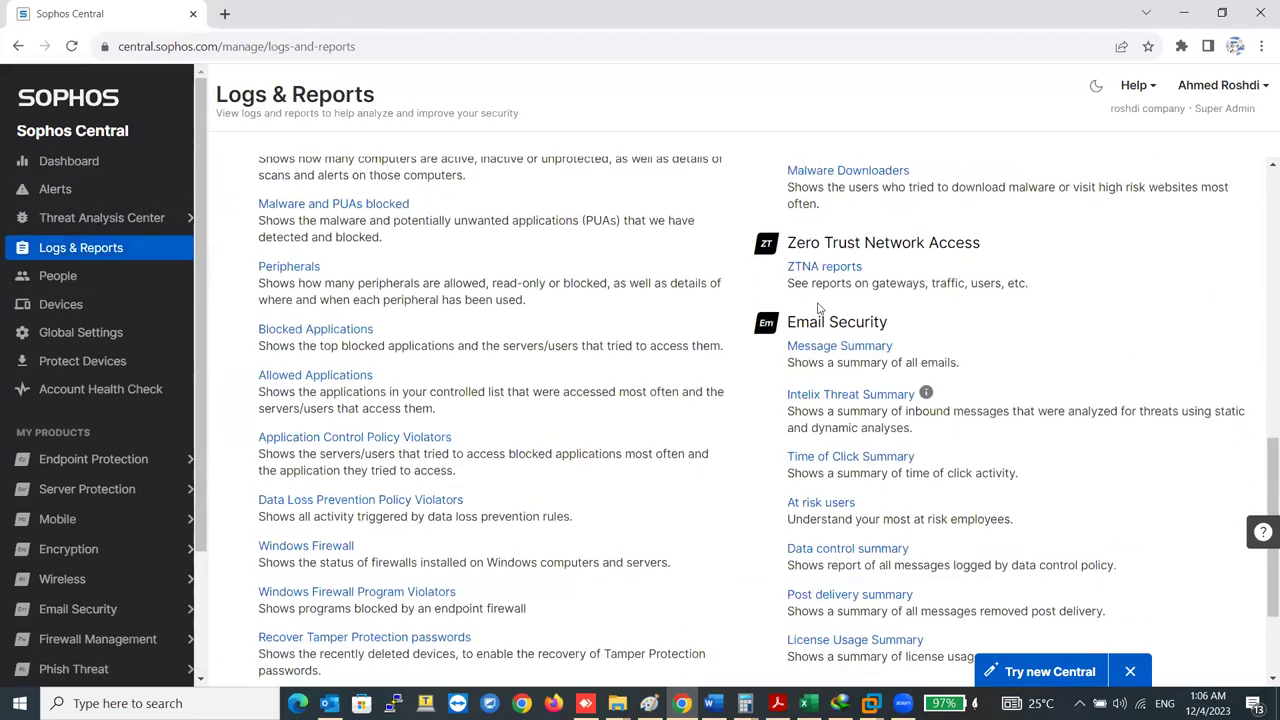
scroll(855, 340, down, 2)
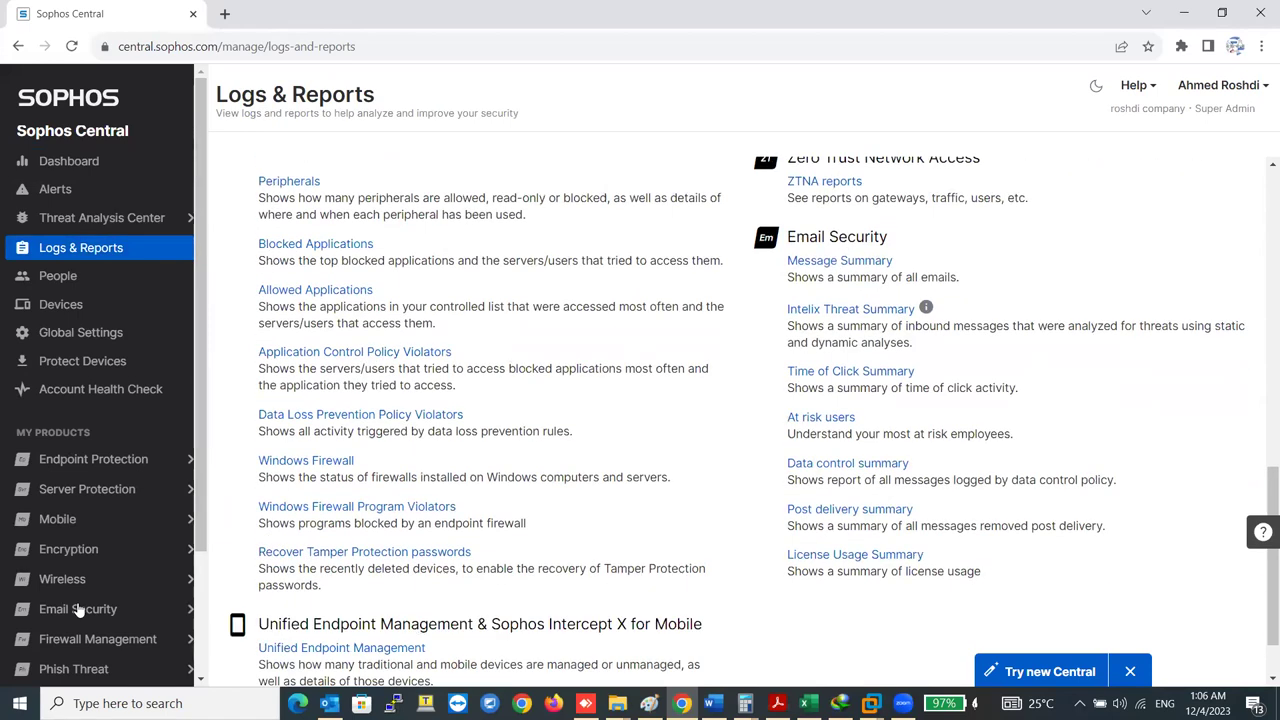
scroll(63, 560, down, 2)
click(65, 450)
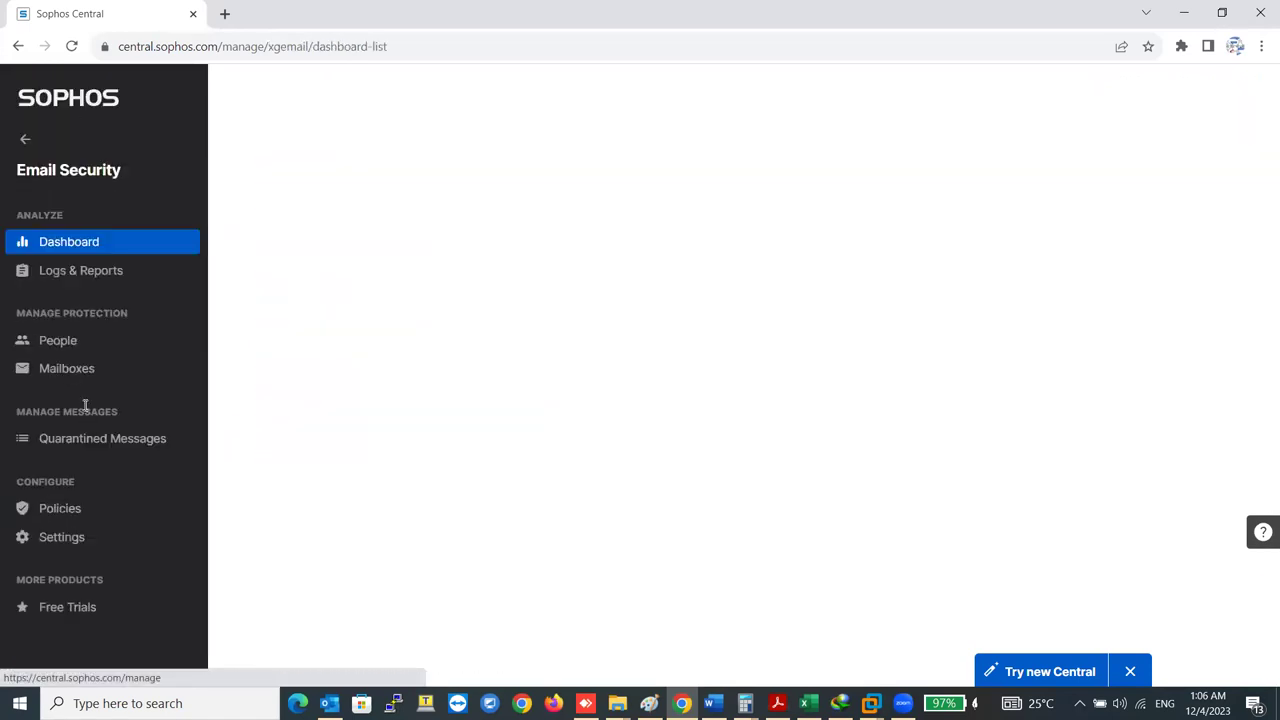
click(82, 271)
scroll(321, 430, down, 1)
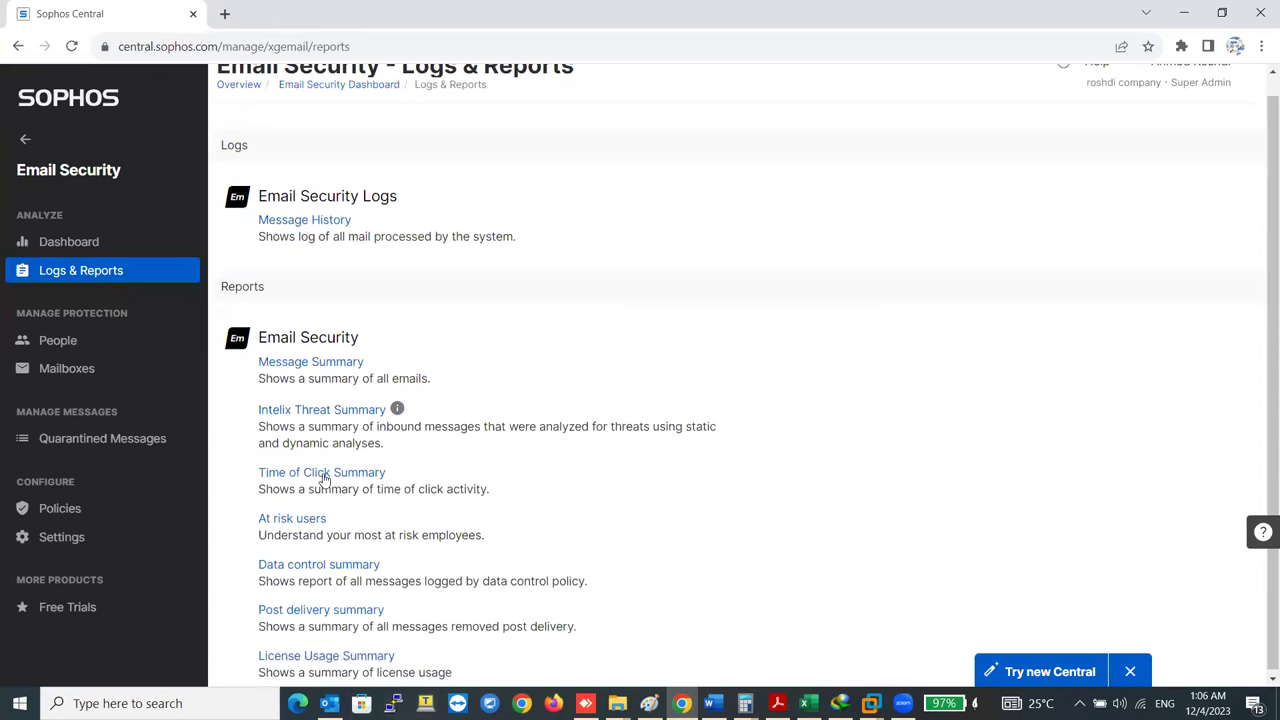
click(25, 139)
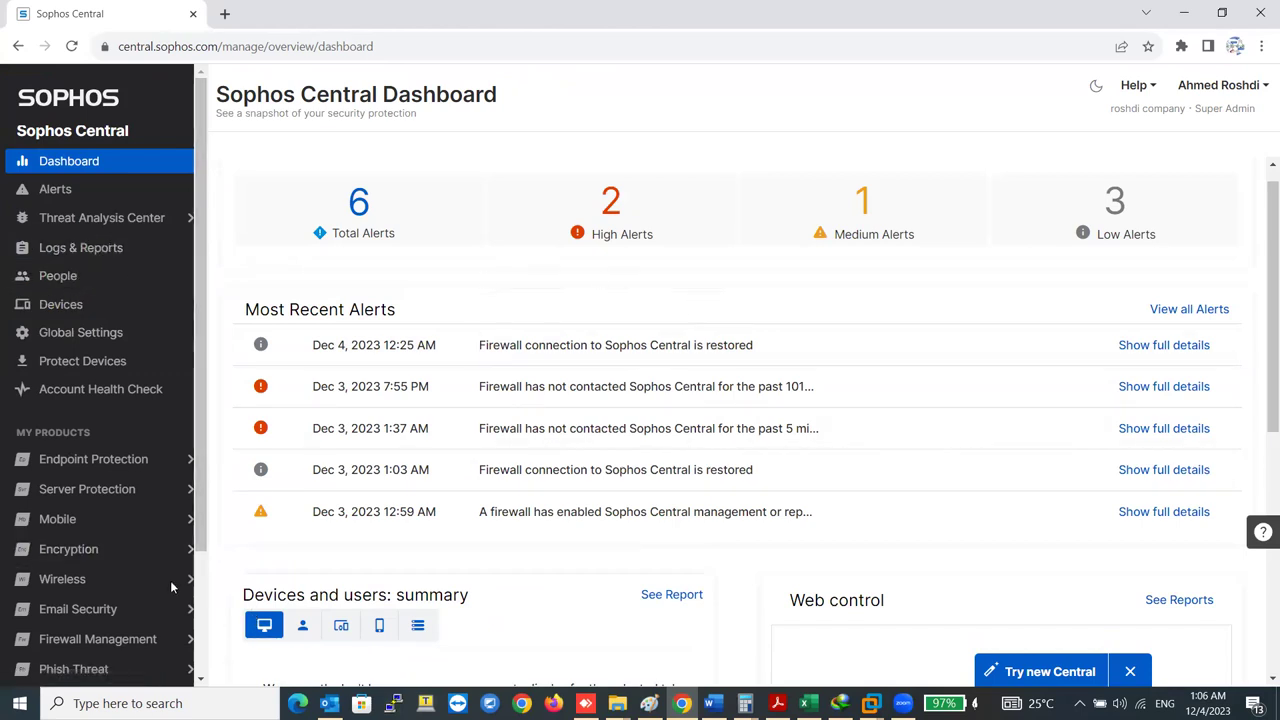
Step: Switch to the People page, which lists 1 user
scroll(171, 586, down, 2)
scroll(72, 430, up, 2)
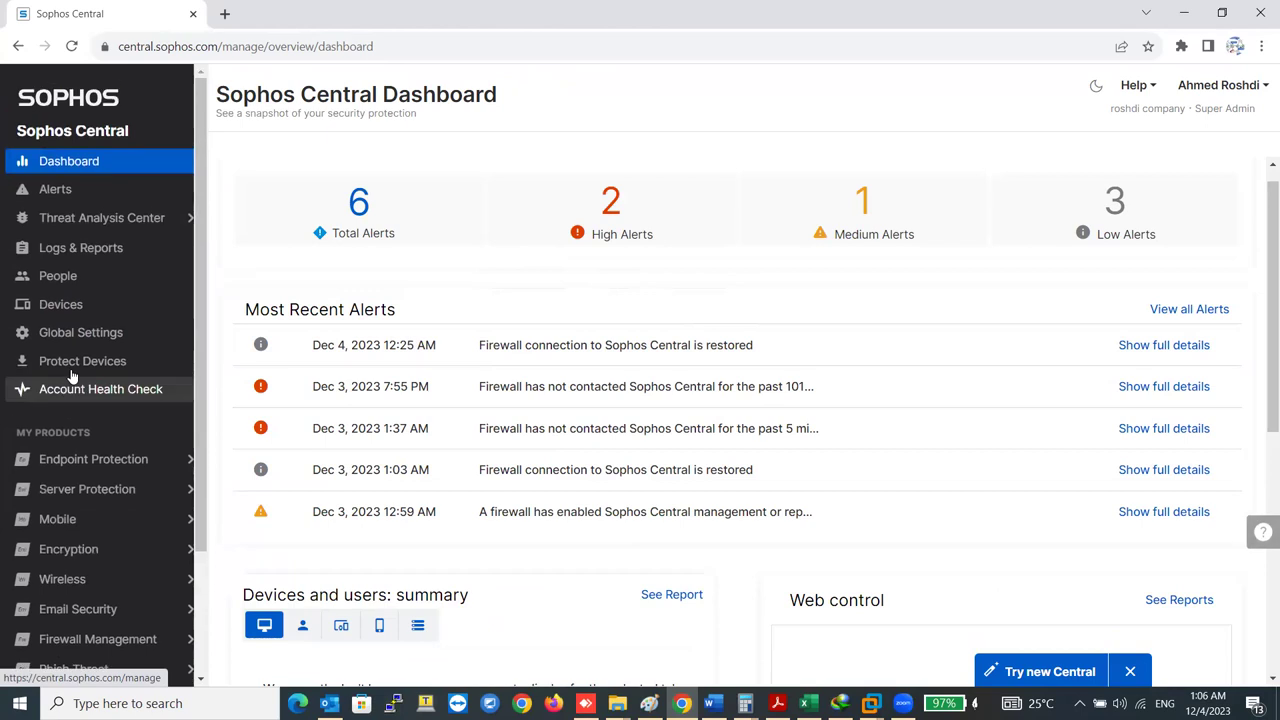
click(71, 284)
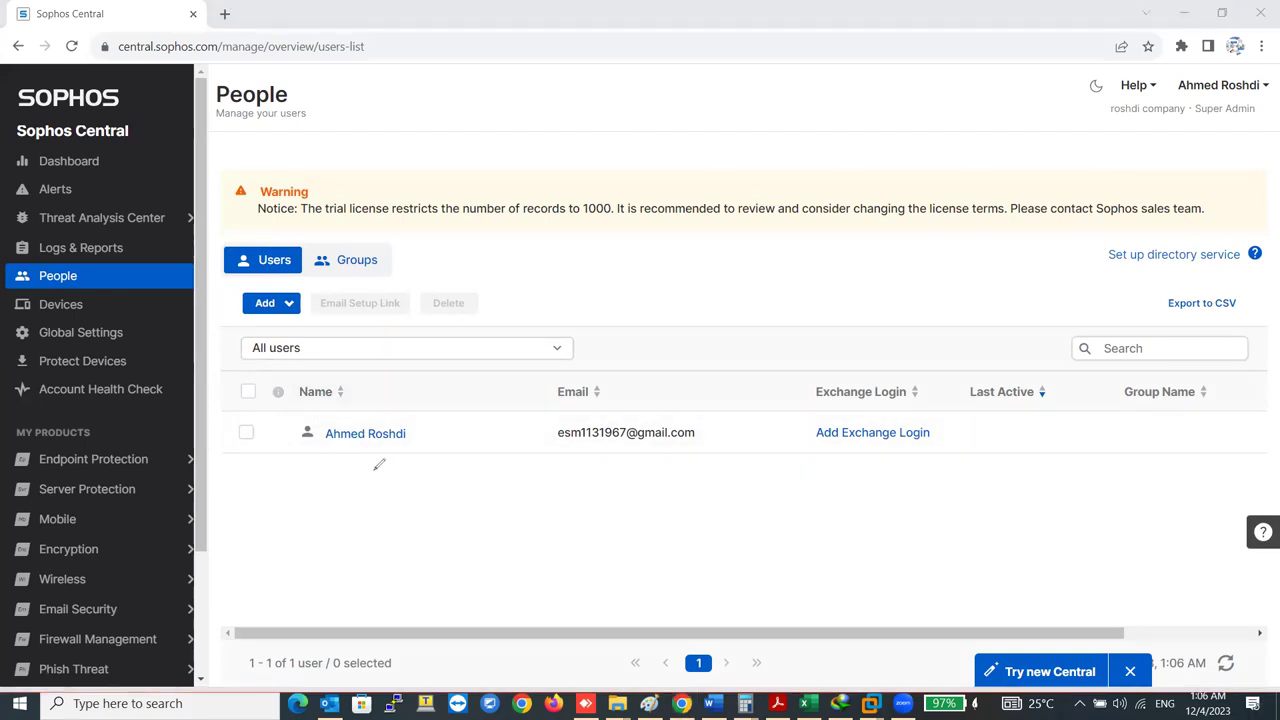
mouse_move(326, 446)
mouse_down()
mouse_move(436, 432)
mouse_move(412, 434)
mouse_up()
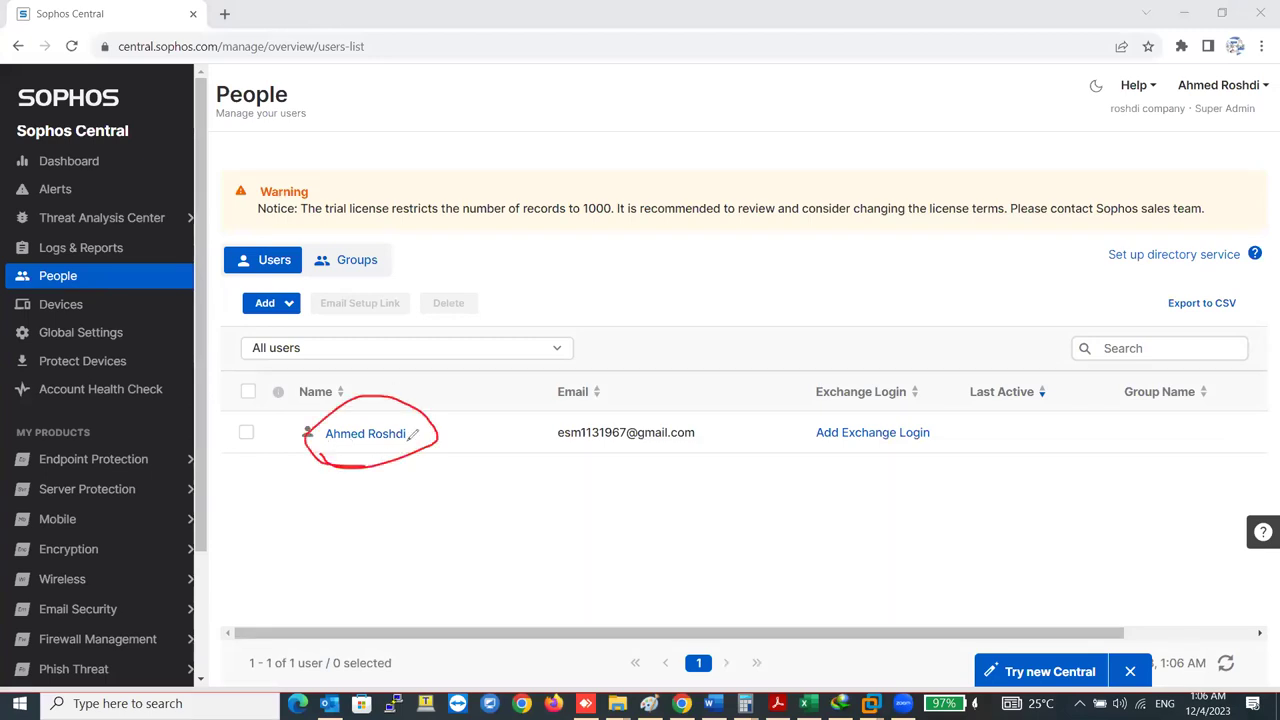
drag(452, 342, 412, 414)
mouse_move(338, 477)
mouse_down()
mouse_move(366, 491)
mouse_move(363, 503)
mouse_move(376, 498)
mouse_up()
drag(476, 488, 512, 472)
mouse_move(512, 464)
mouse_down()
mouse_move(470, 462)
mouse_move(462, 520)
mouse_move(512, 482)
mouse_up()
mouse_move(602, 476)
mouse_down()
mouse_move(618, 473)
mouse_move(612, 486)
mouse_move(734, 458)
mouse_up()
drag(648, 519, 682, 516)
mouse_move(744, 494)
mouse_down()
mouse_move(746, 506)
mouse_move(605, 486)
mouse_move(656, 532)
mouse_up()
mouse_move(755, 460)
mouse_down()
mouse_move(847, 489)
mouse_move(833, 451)
mouse_move(830, 506)
mouse_up()
mouse_move(897, 463)
mouse_down()
mouse_move(977, 459)
mouse_move(1068, 422)
mouse_up()
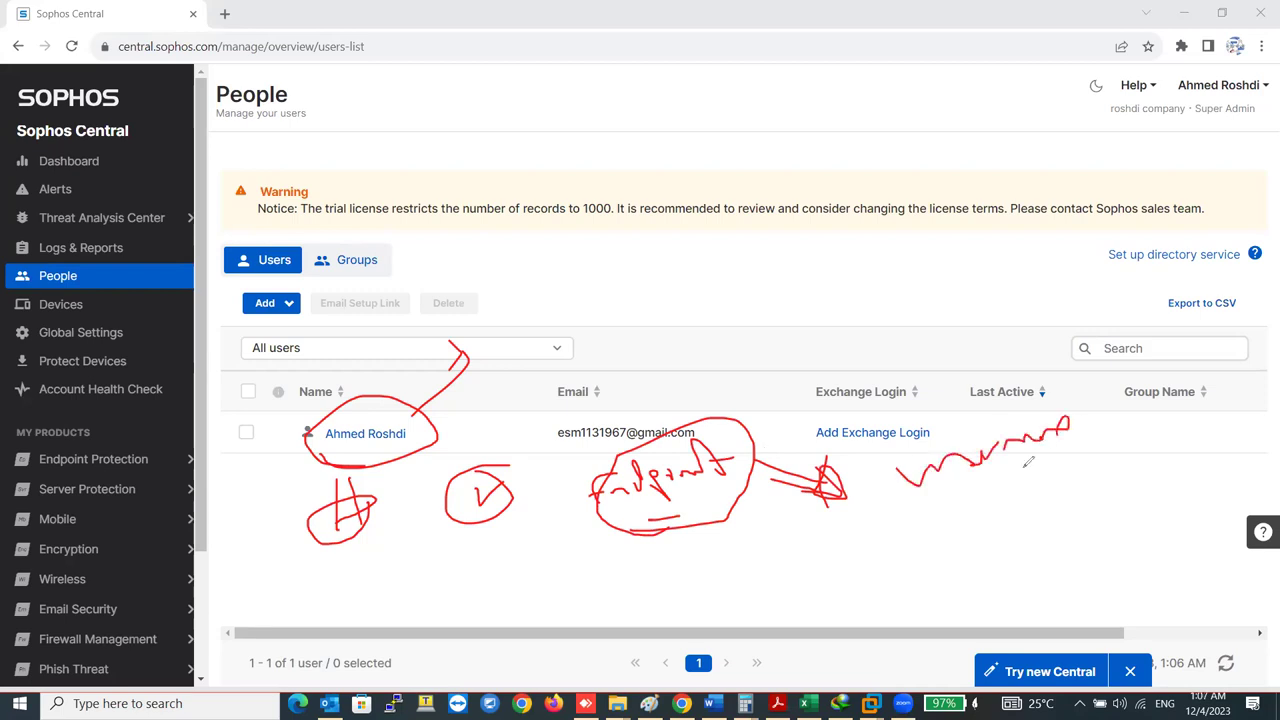
drag(998, 480, 932, 483)
mouse_move(935, 423)
mouse_down()
mouse_move(1087, 397)
mouse_move(1097, 440)
mouse_move(985, 455)
mouse_up()
drag(419, 468, 527, 392)
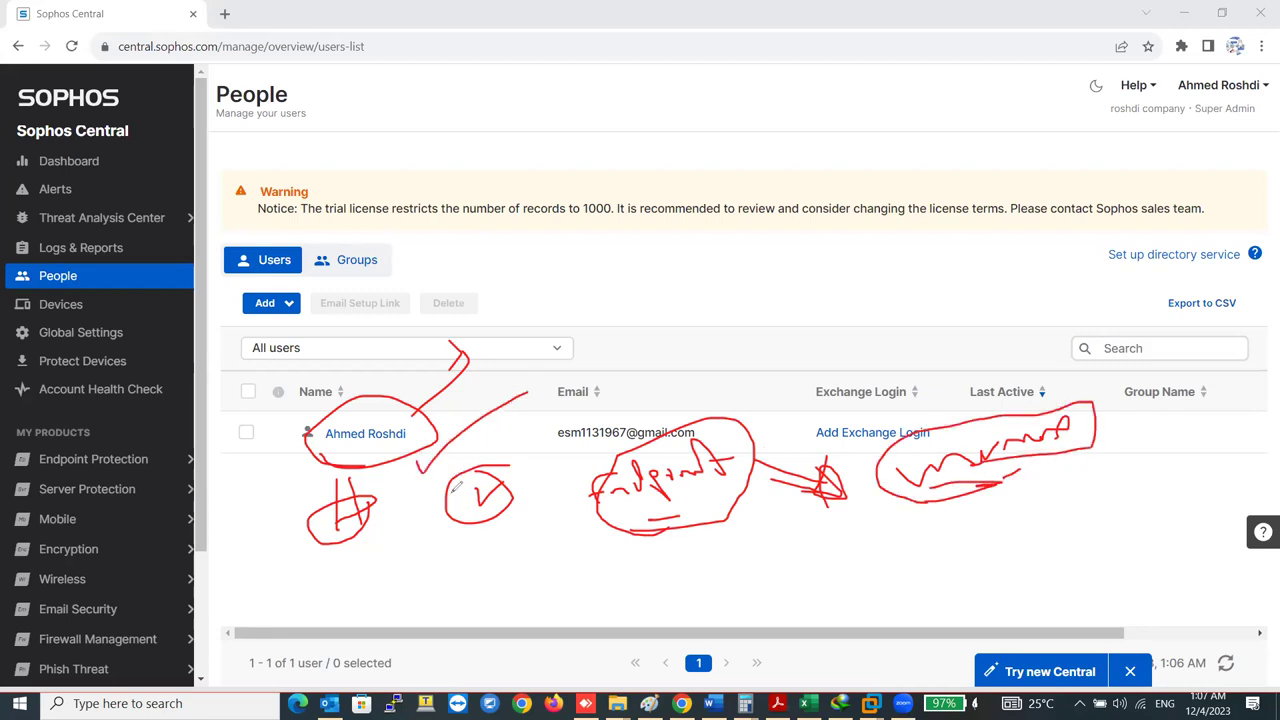
mouse_move(386, 460)
mouse_down()
mouse_move(392, 516)
mouse_move(440, 508)
mouse_move(420, 542)
mouse_move(481, 551)
mouse_move(372, 489)
mouse_move(367, 465)
mouse_move(344, 513)
mouse_up()
drag(331, 466, 331, 504)
drag(336, 524, 463, 548)
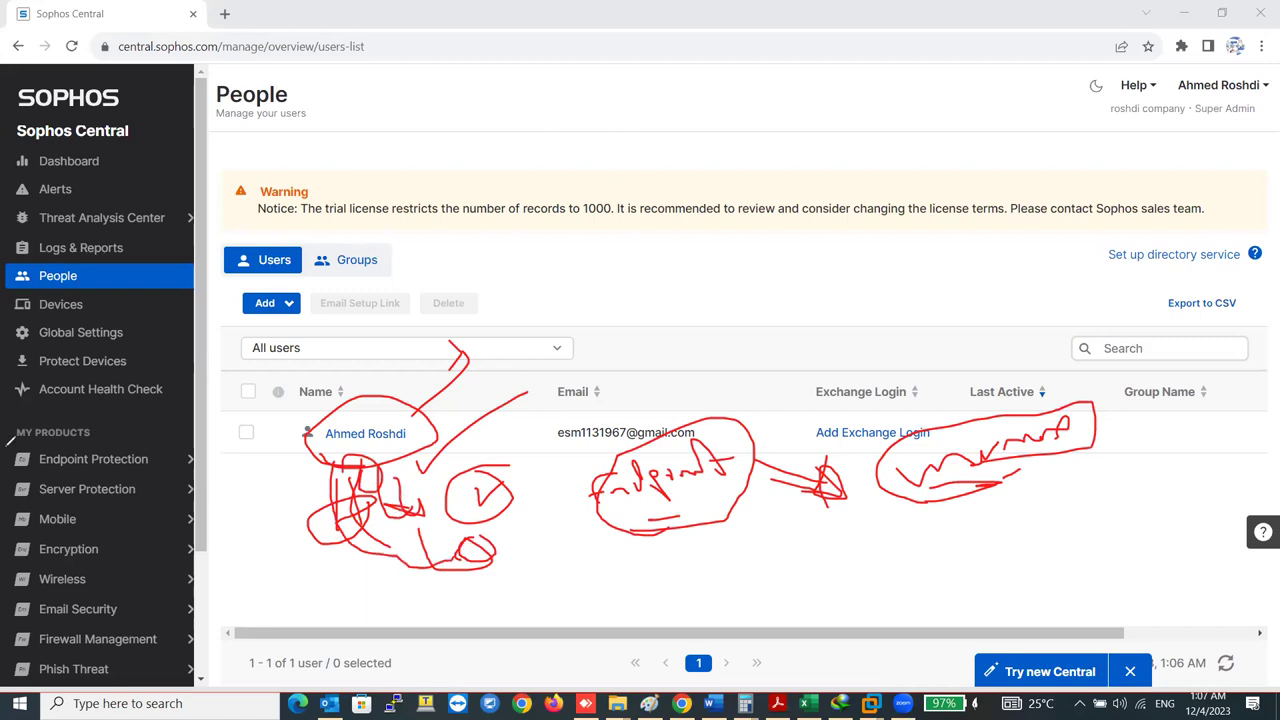
key(e)
drag(419, 464, 438, 470)
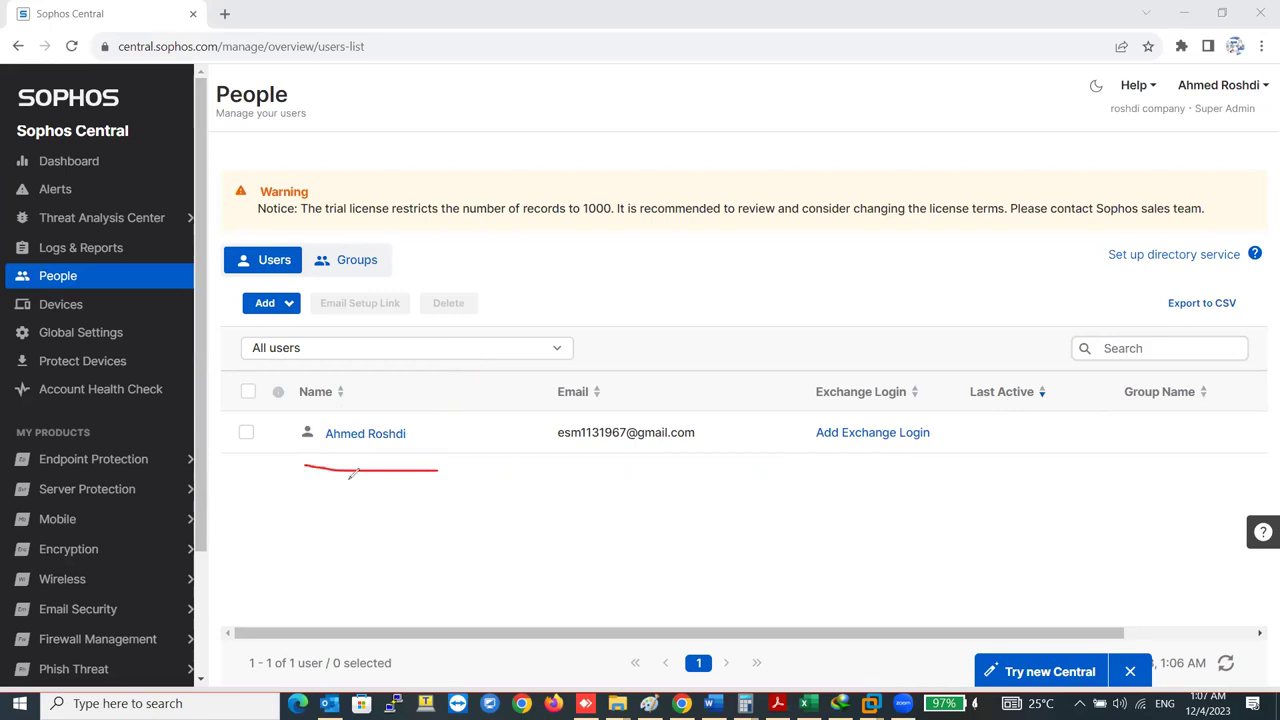
Step: Open the Add User form, review the Role options and Exchange Login field, then close it unsaved
click(295, 270)
click(290, 217)
click(294, 252)
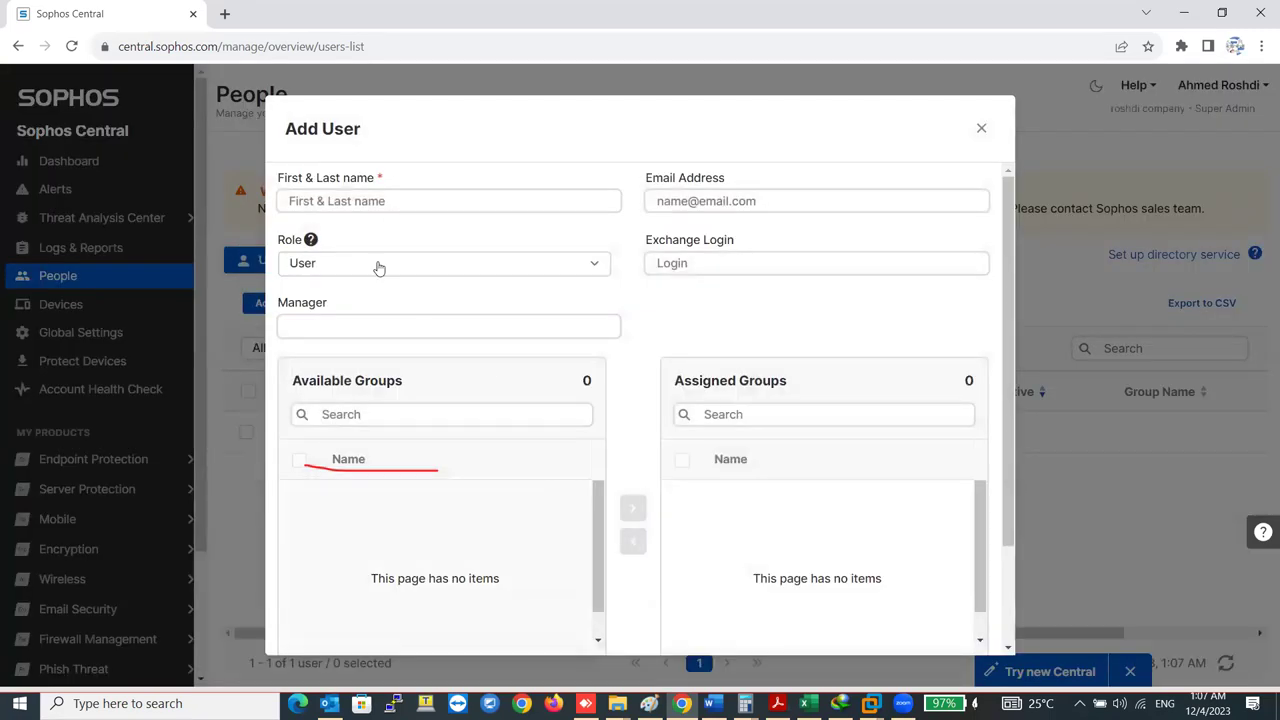
click(315, 270)
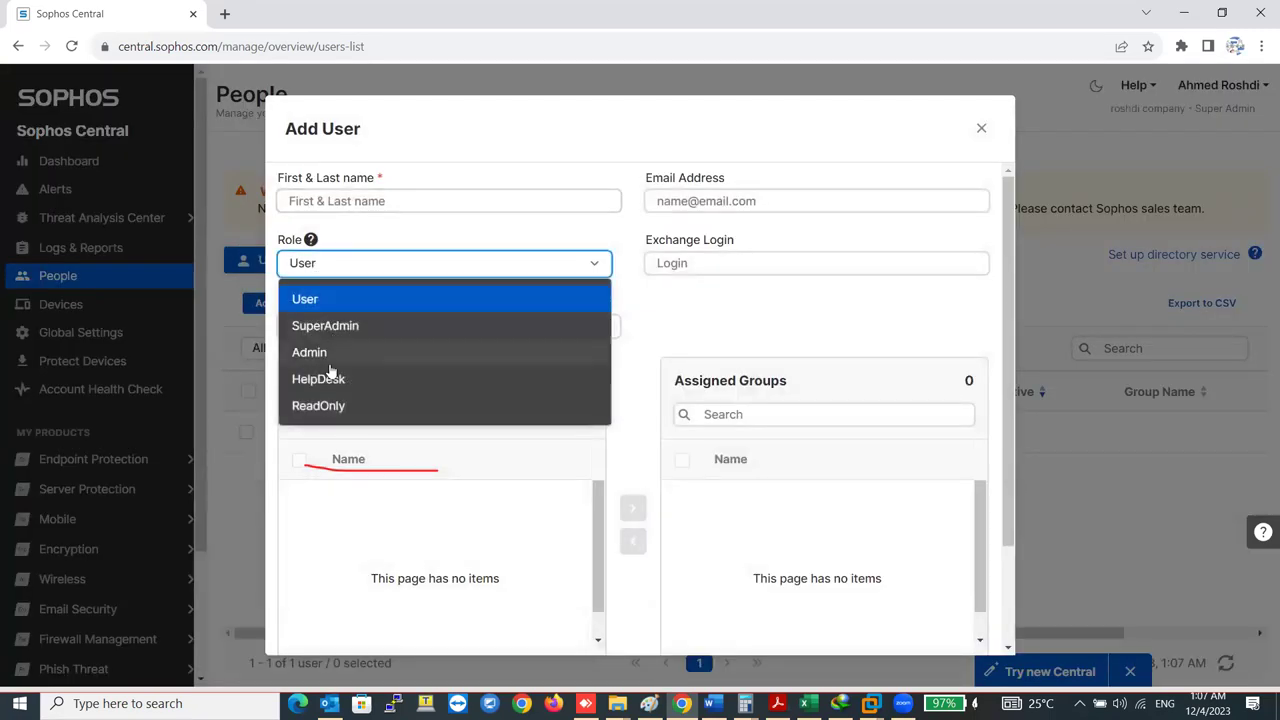
click(415, 252)
click(690, 262)
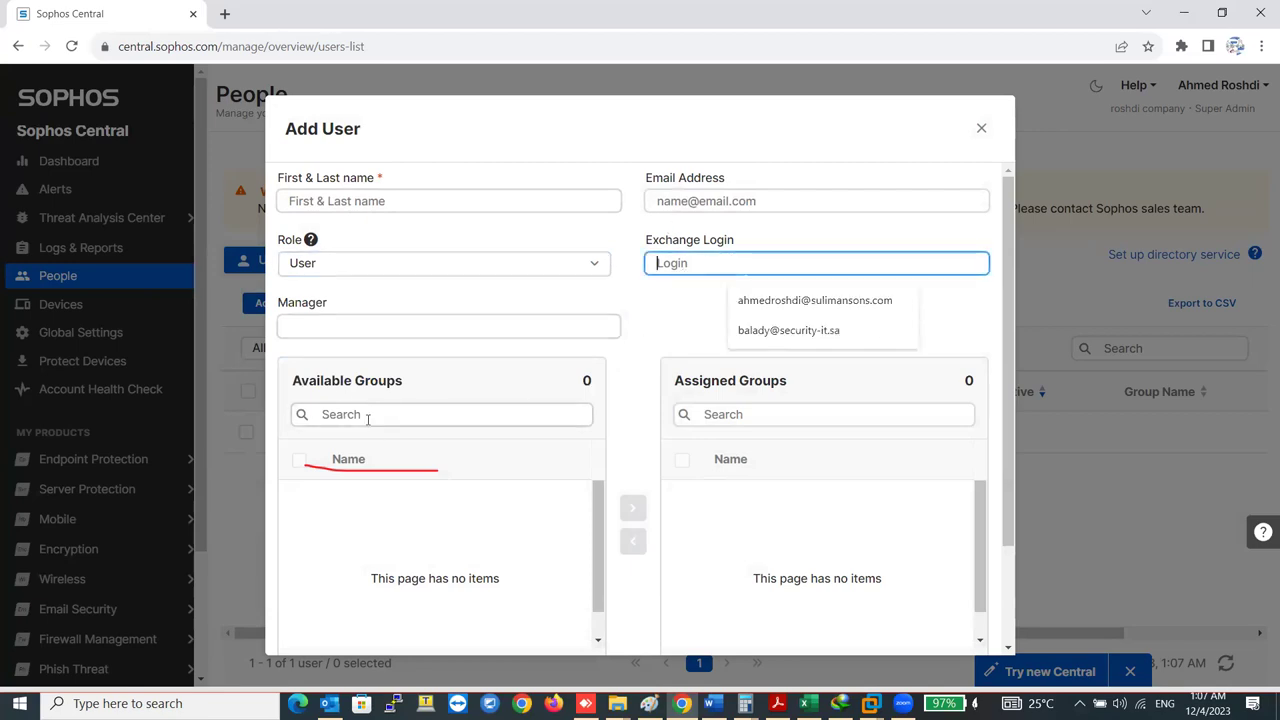
scroll(364, 412, down, 2)
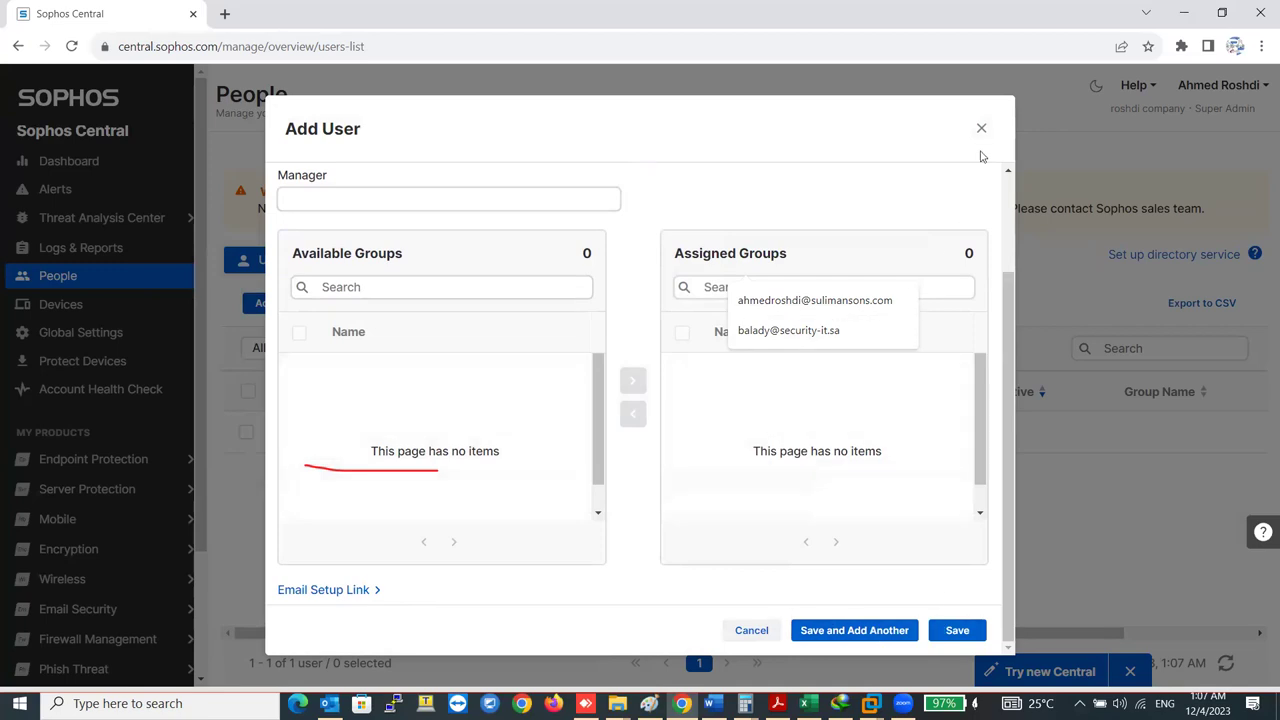
click(751, 630)
Step: Download the CSV import template with example data from Import users from CSV
click(265, 303)
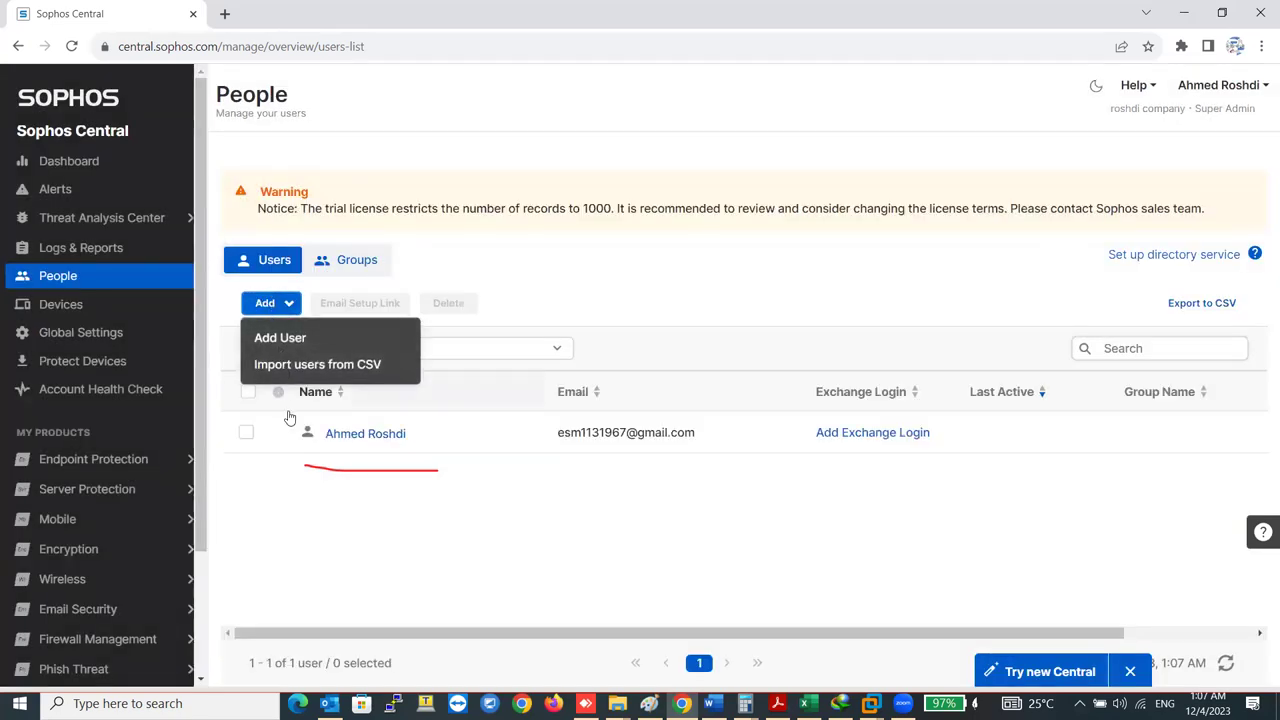
click(300, 365)
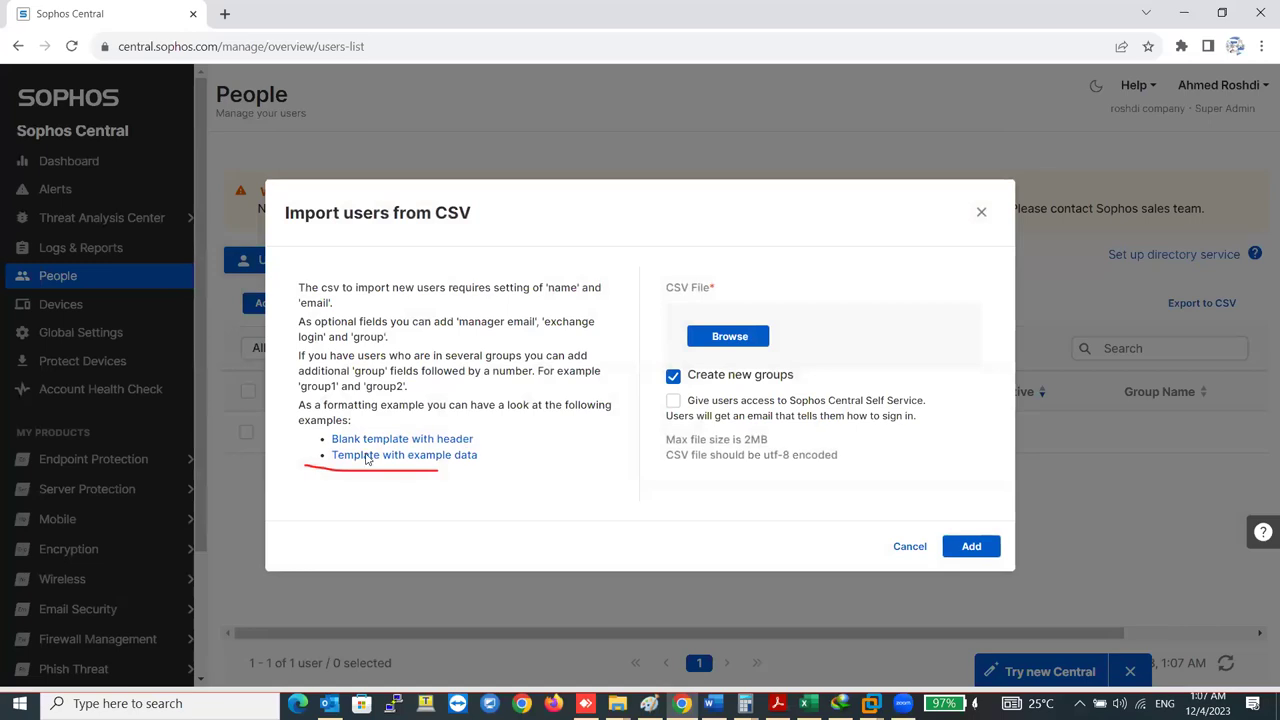
click(430, 465)
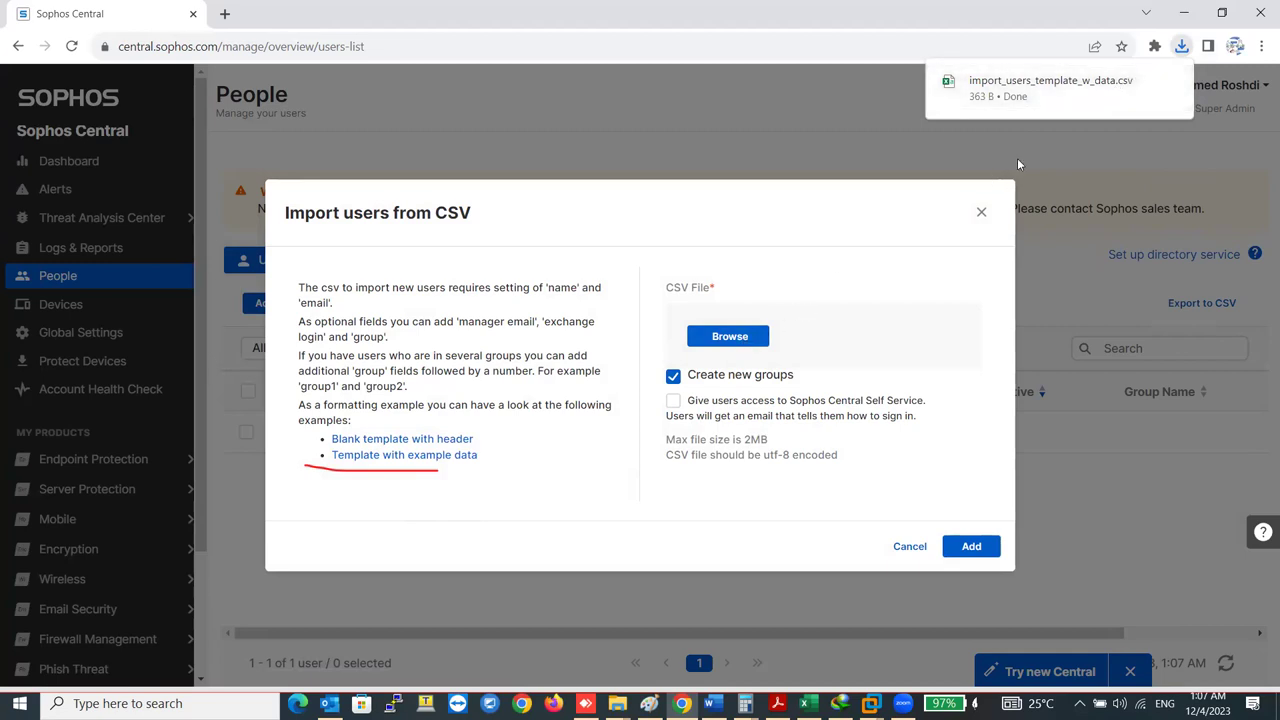
Step: Glance at the downloaded template in Excel, close it without saving, and cancel the import
click(1062, 90)
key(alt+Tab)
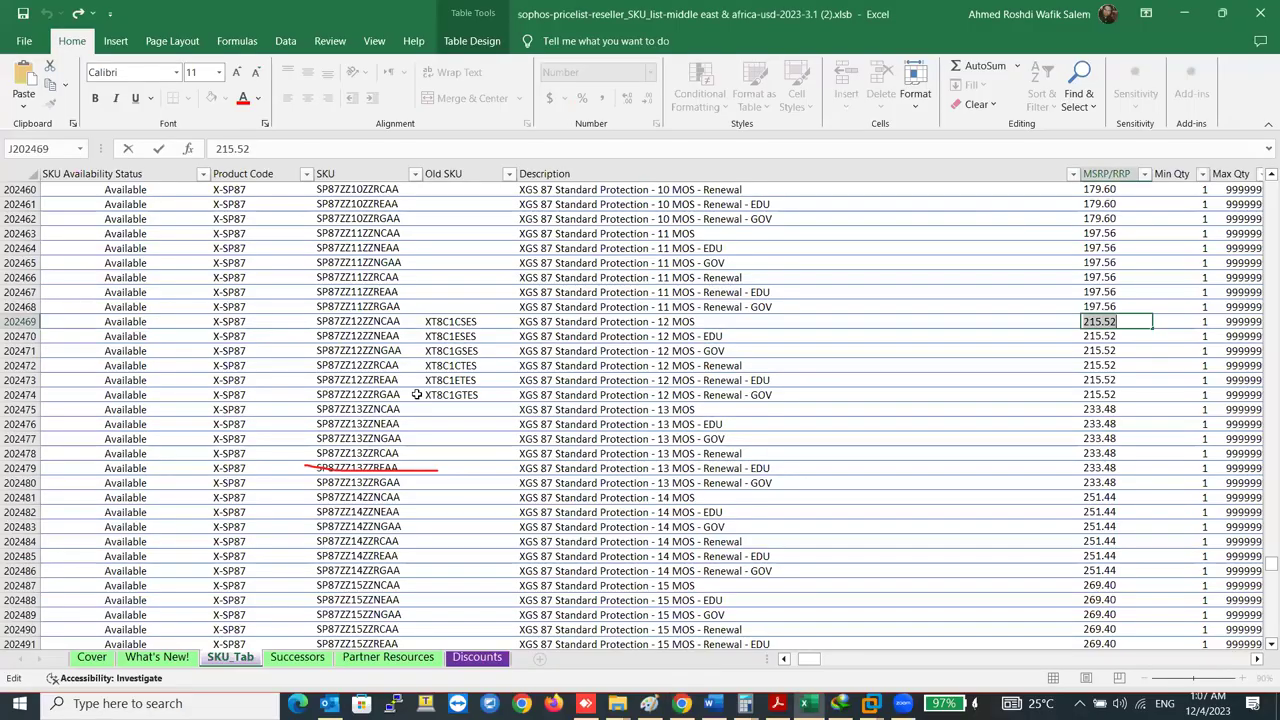
click(1260, 12)
click(669, 377)
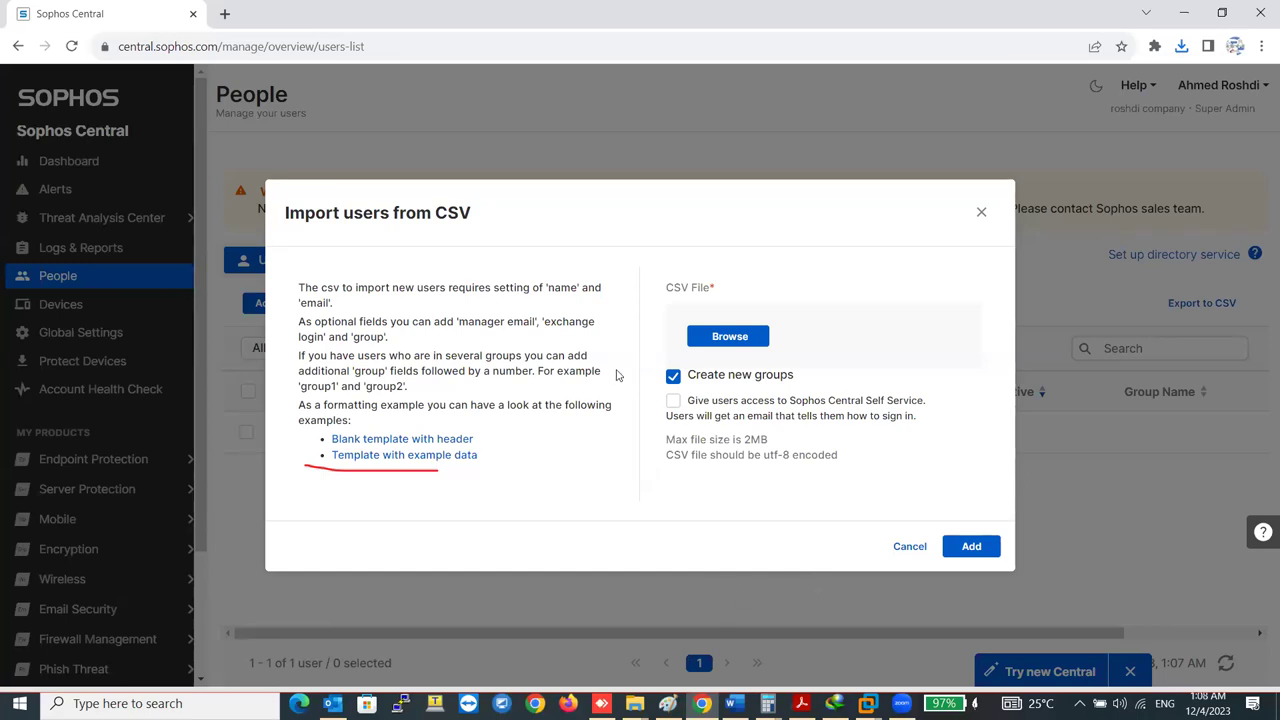
click(908, 546)
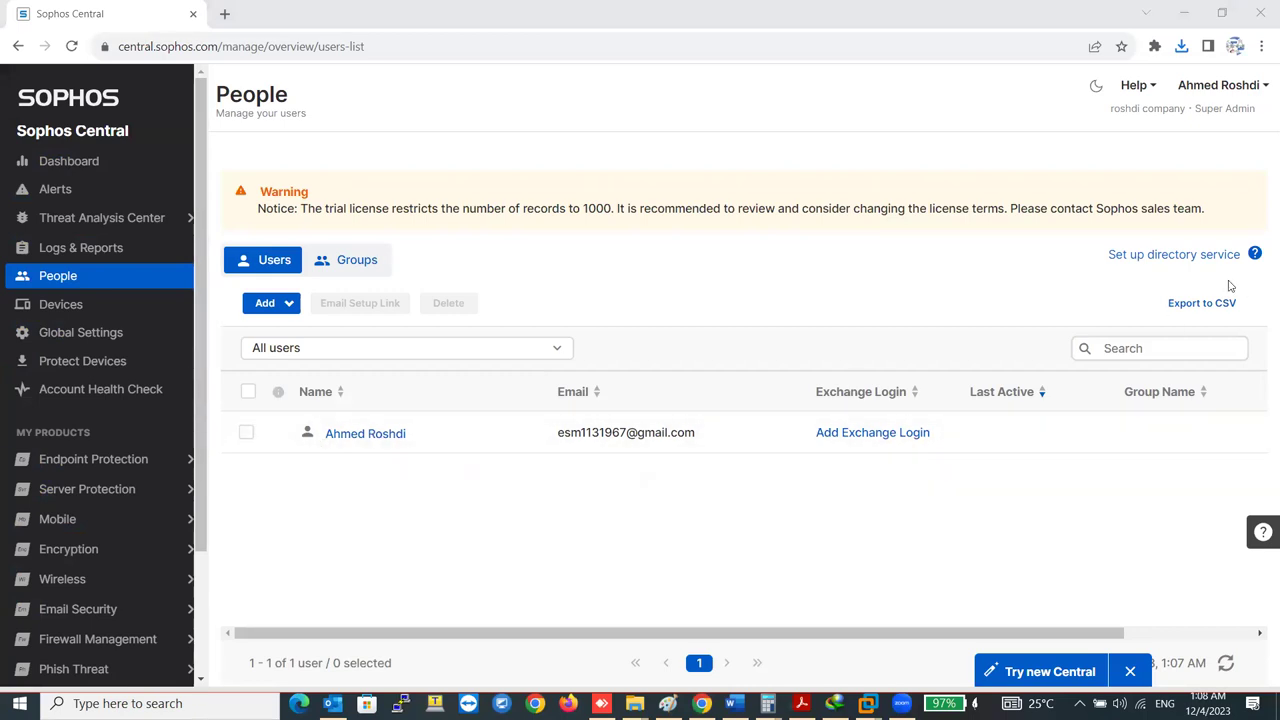
Step: Highlight the trial-licence warning, then open Global Settings > Directory service
triple_click(393, 208)
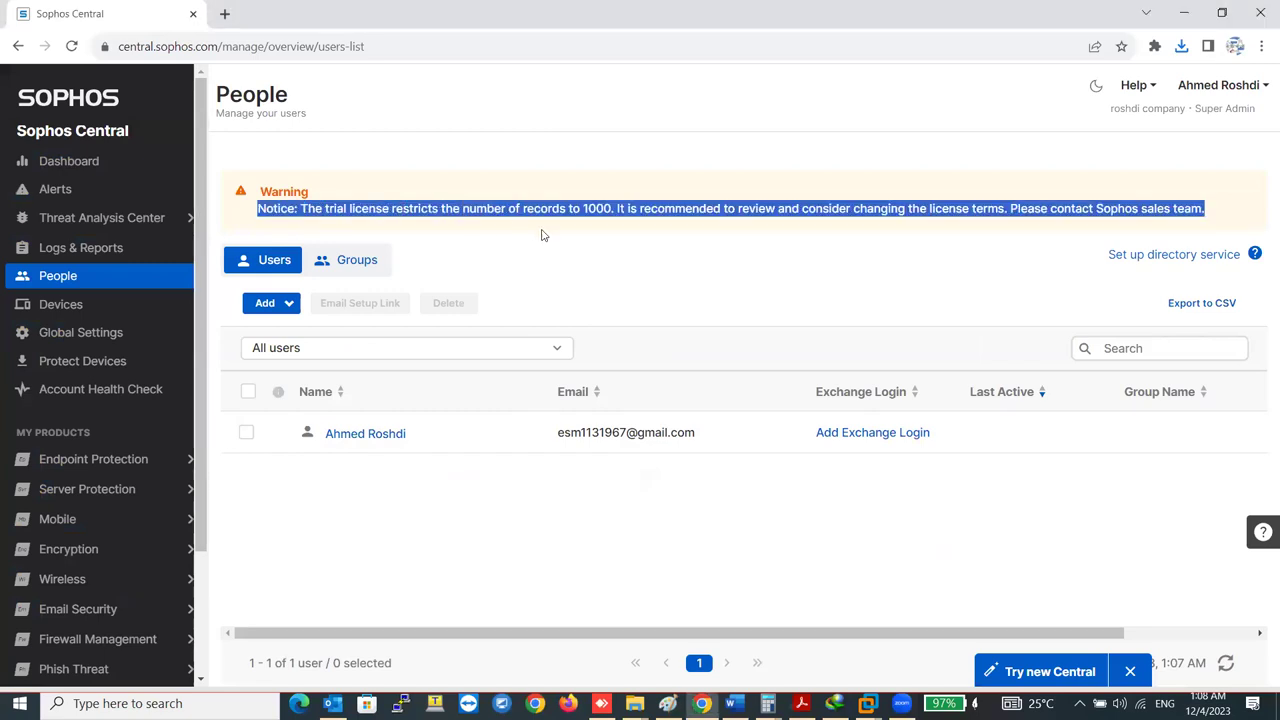
click(381, 235)
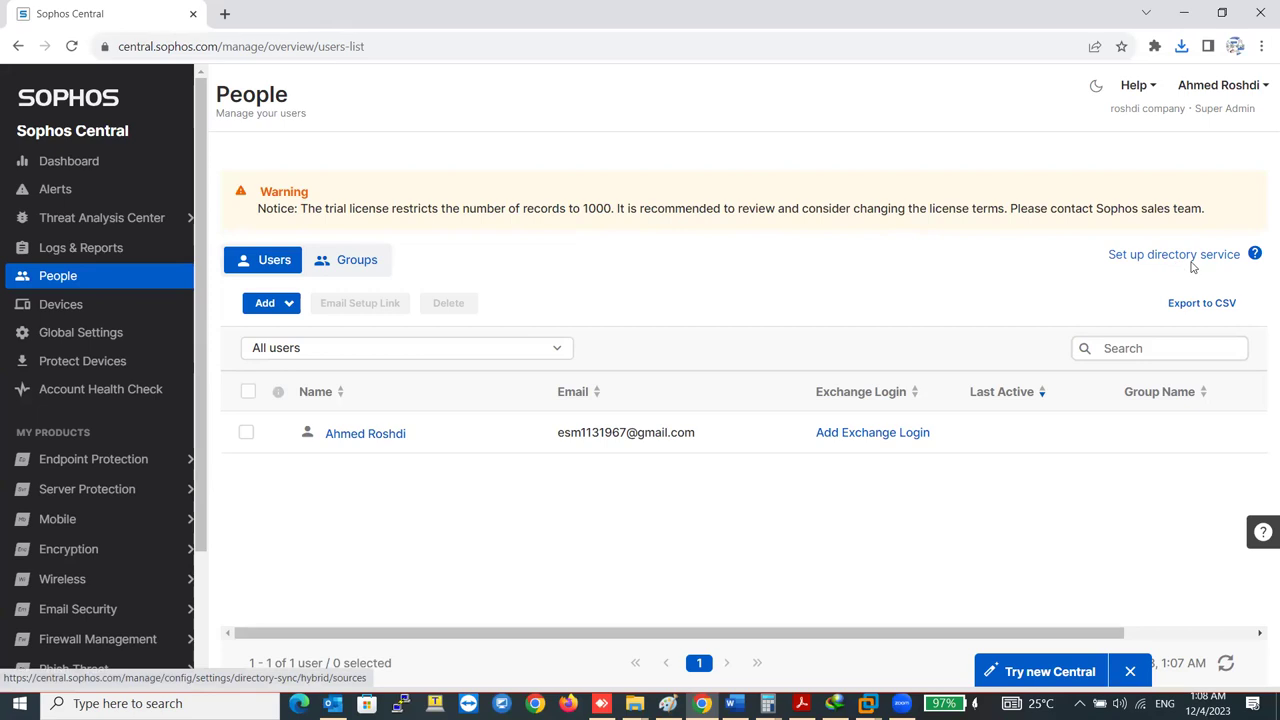
click(133, 341)
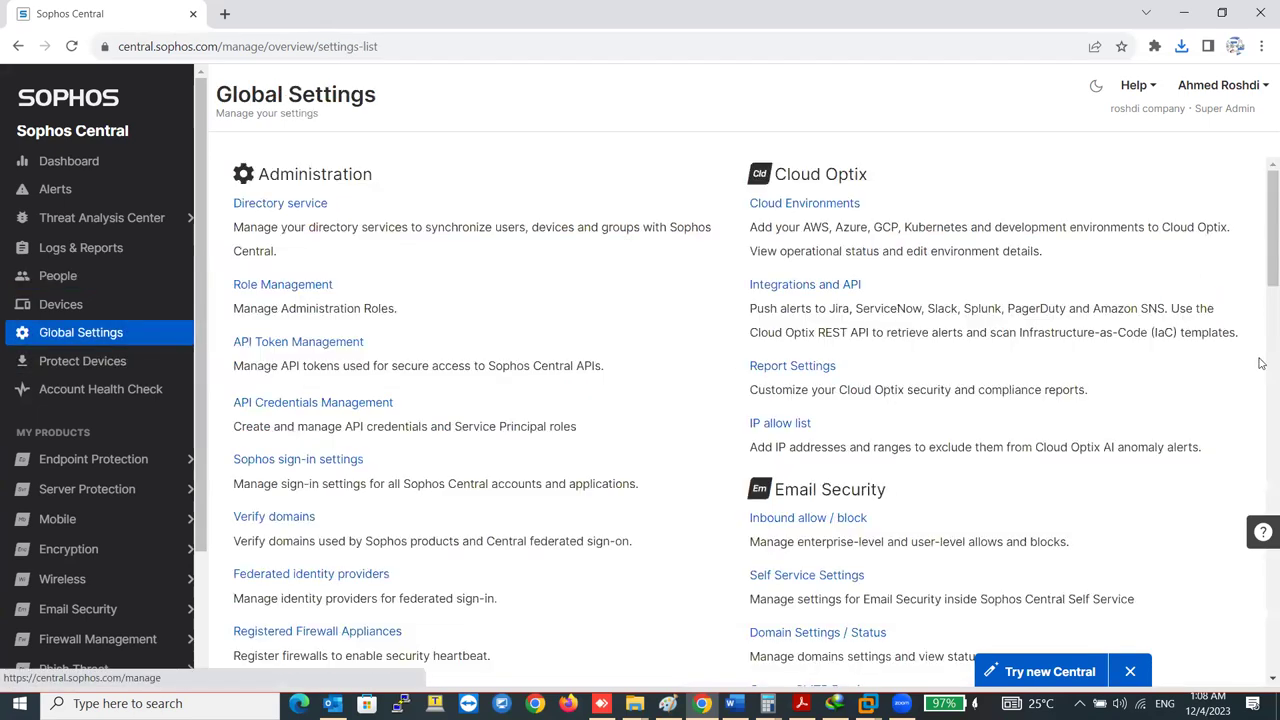
click(314, 205)
Step: Try the People page's Set up directory service link, then return to Global Settings > Directory service
click(74, 304)
click(70, 275)
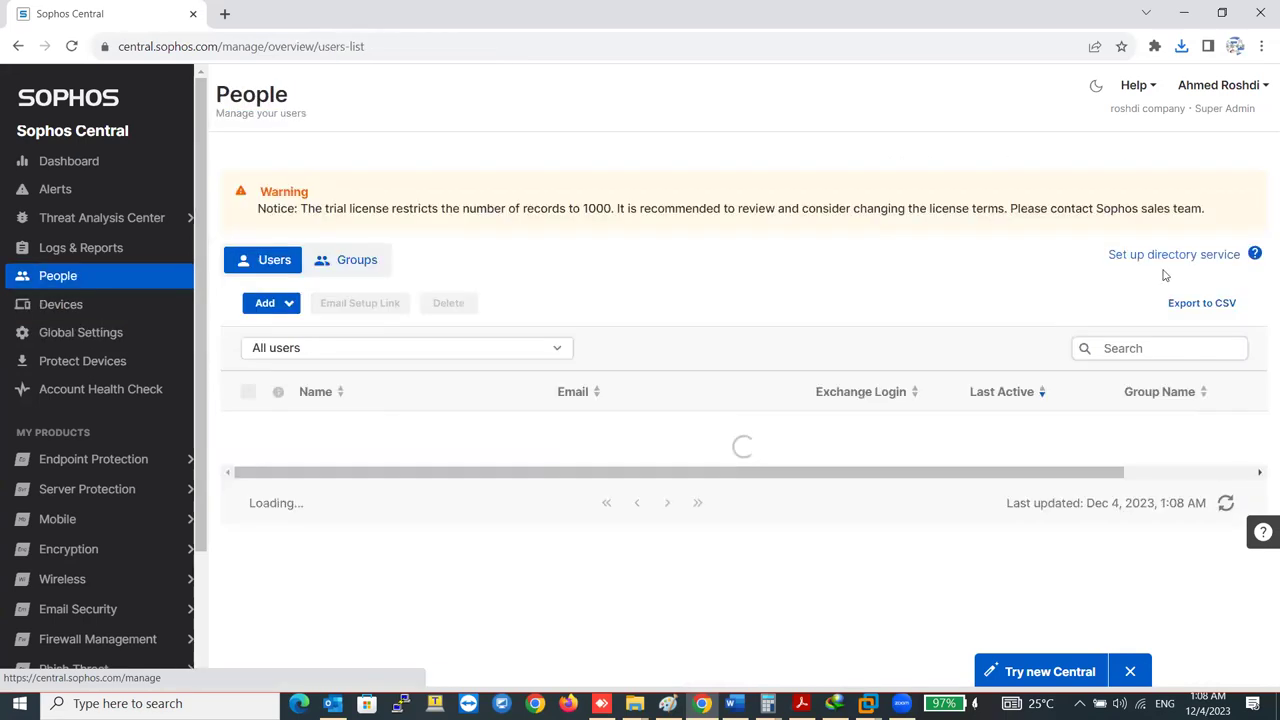
click(1191, 252)
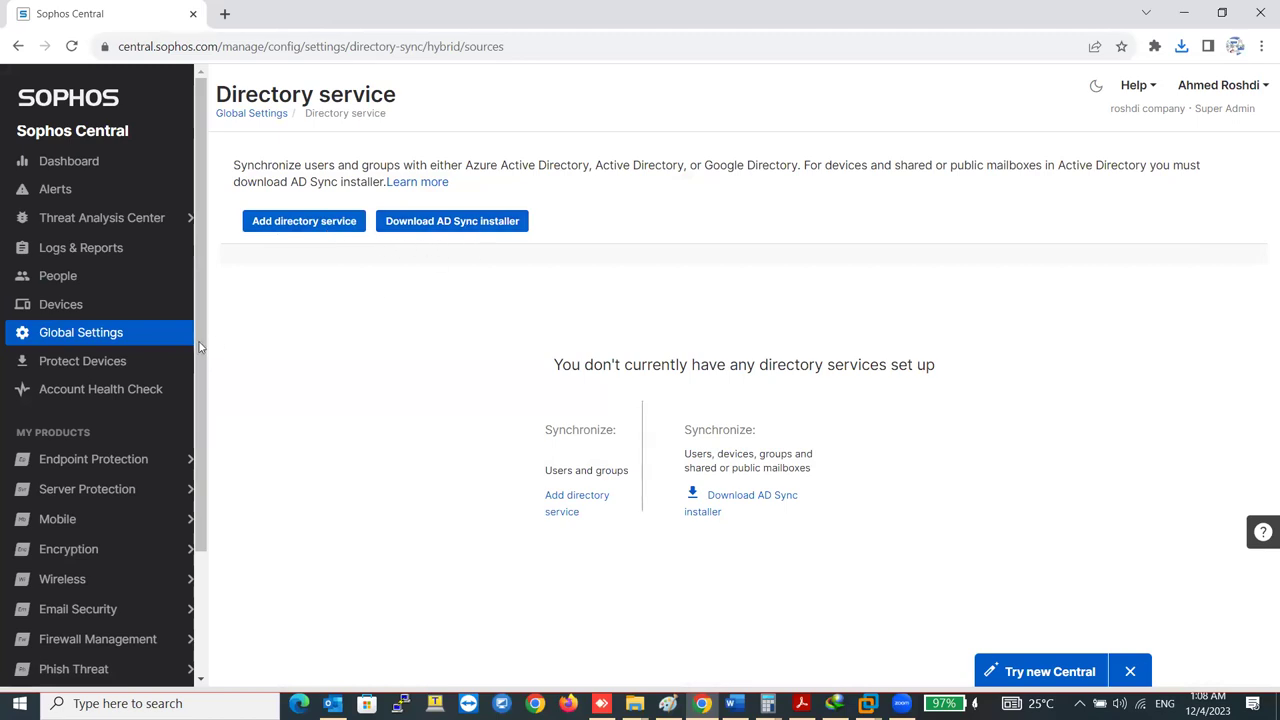
click(112, 338)
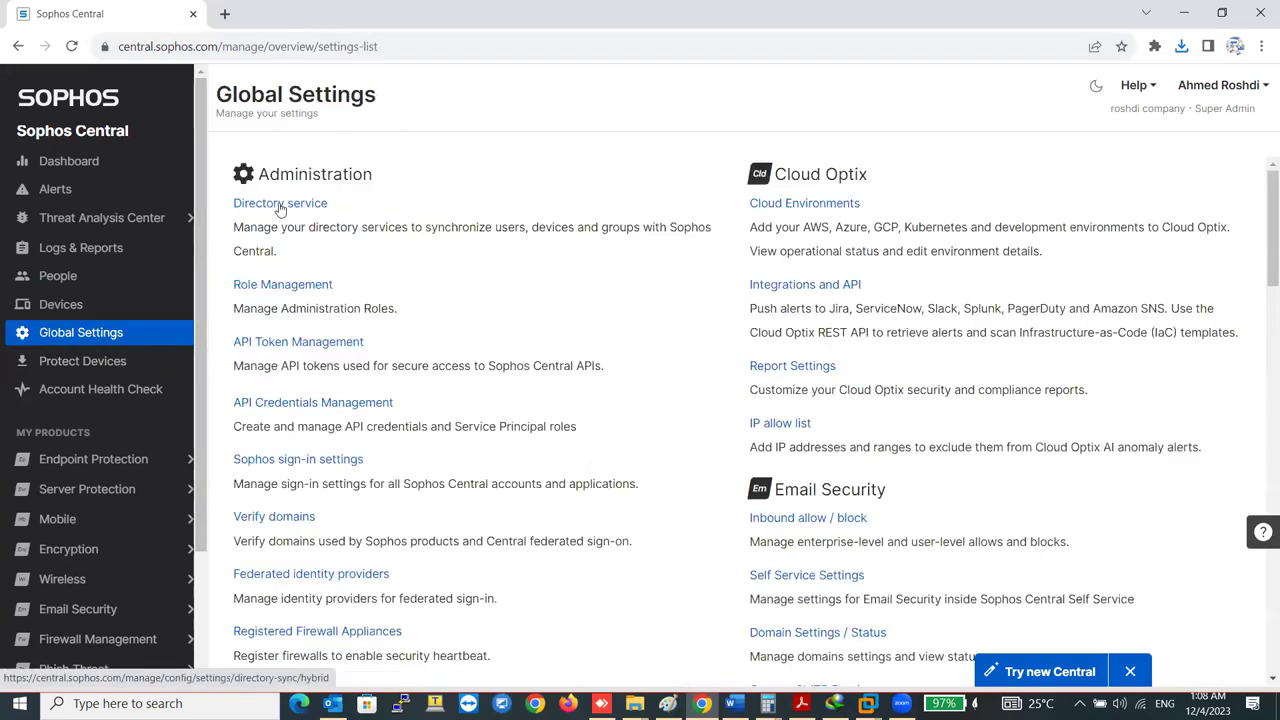
click(281, 204)
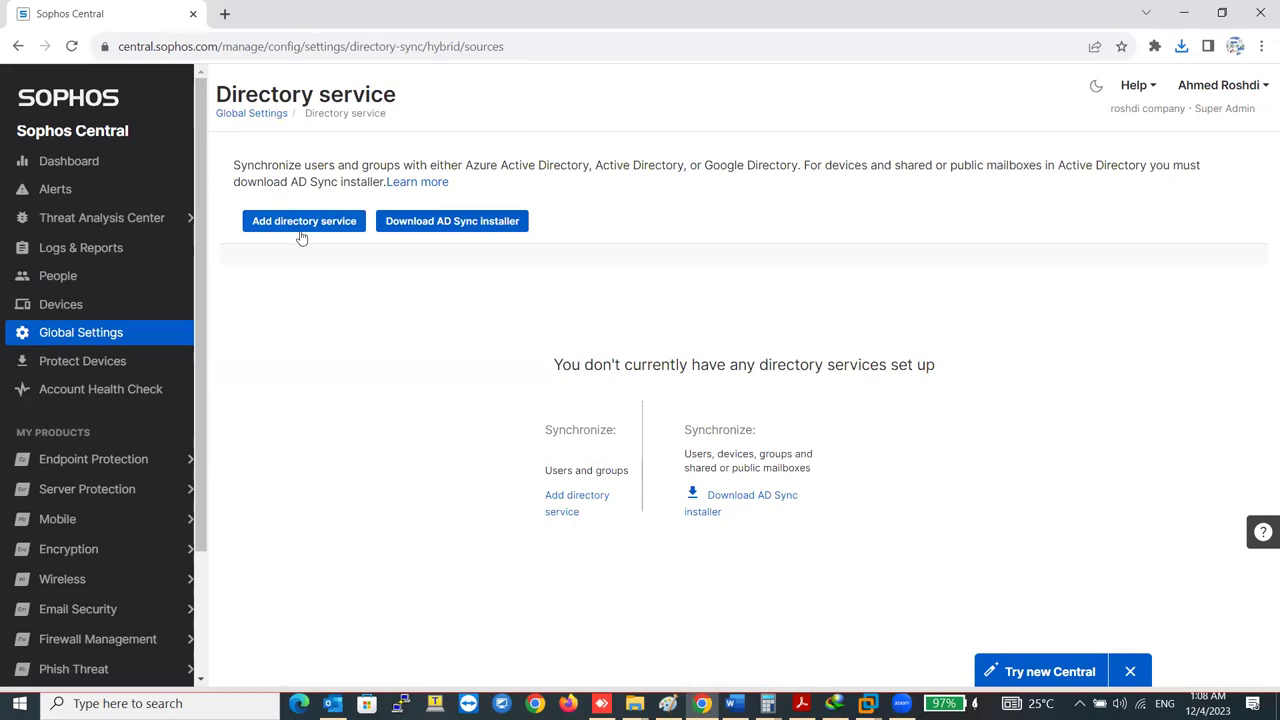
Step: Start Add directory service, view the Directory type options, cancel, and go back to Global Settings
click(307, 224)
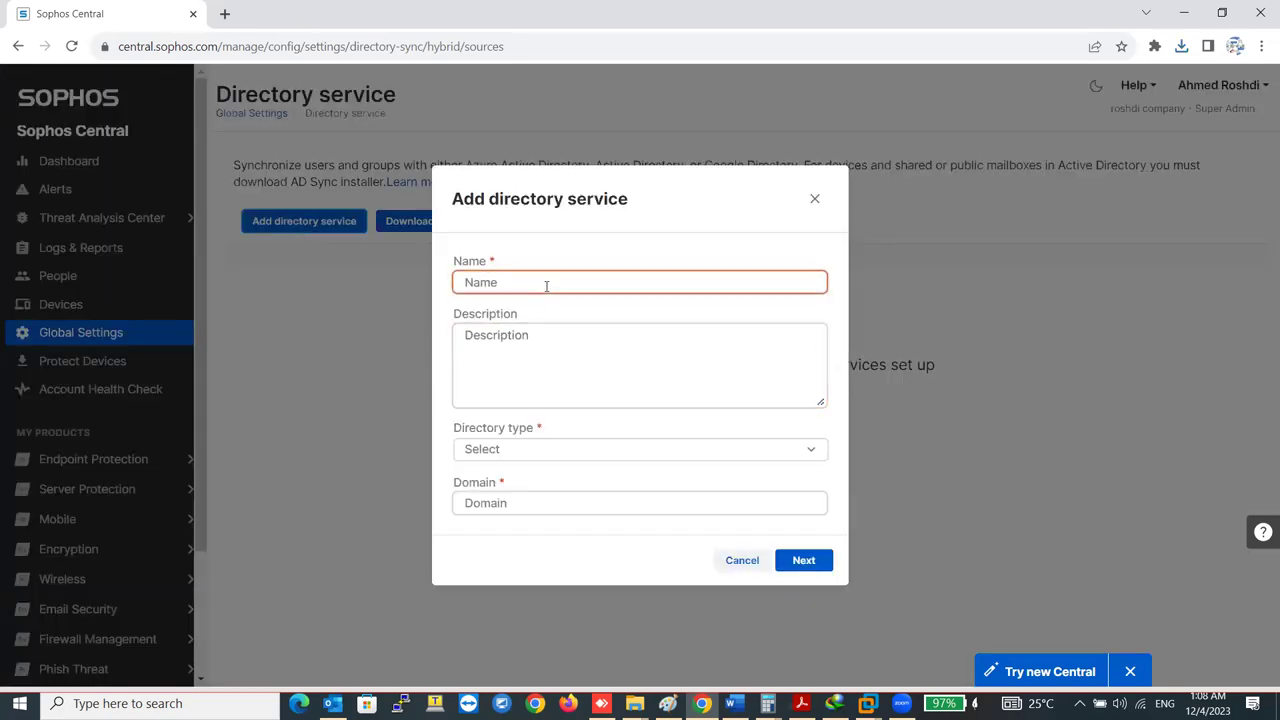
click(538, 451)
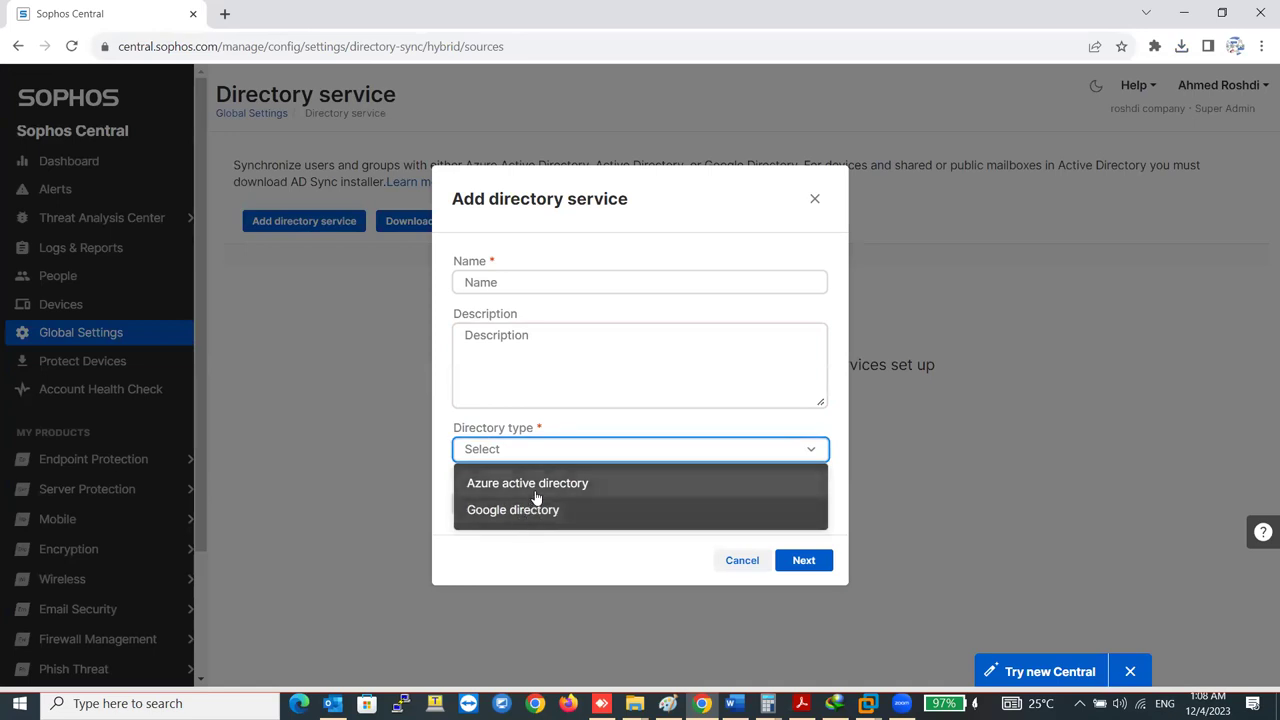
click(738, 566)
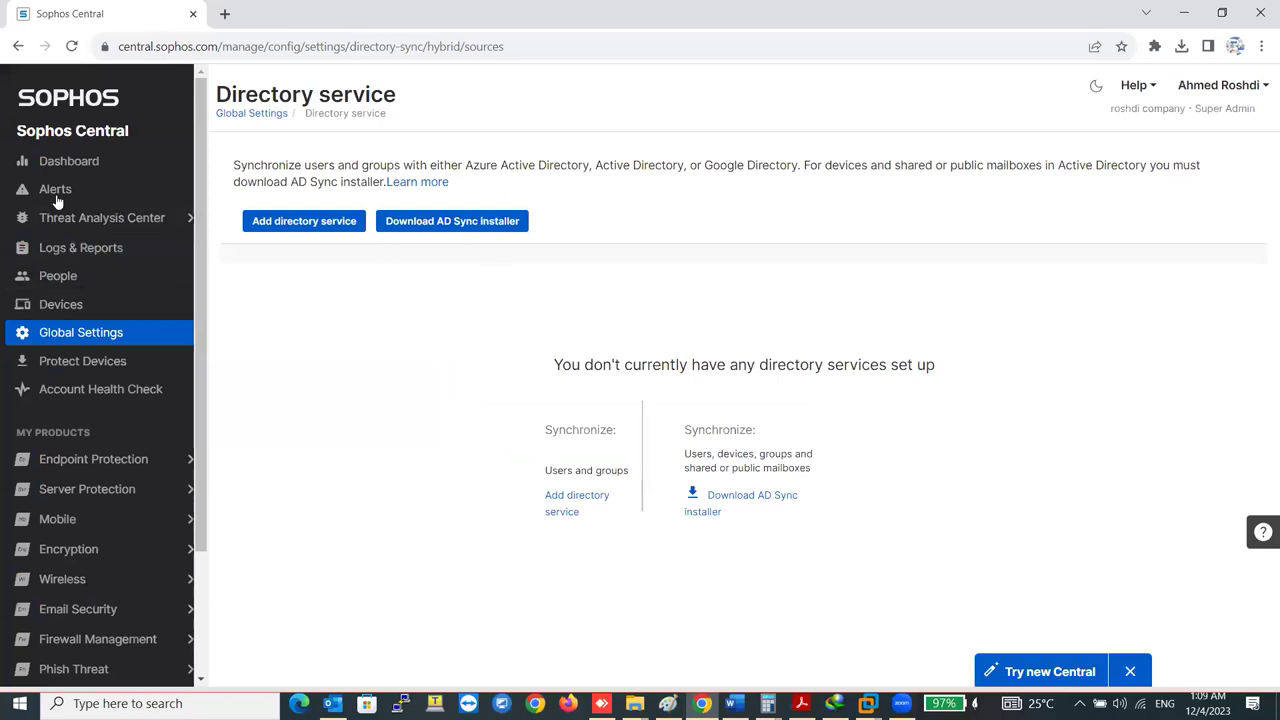
click(50, 163)
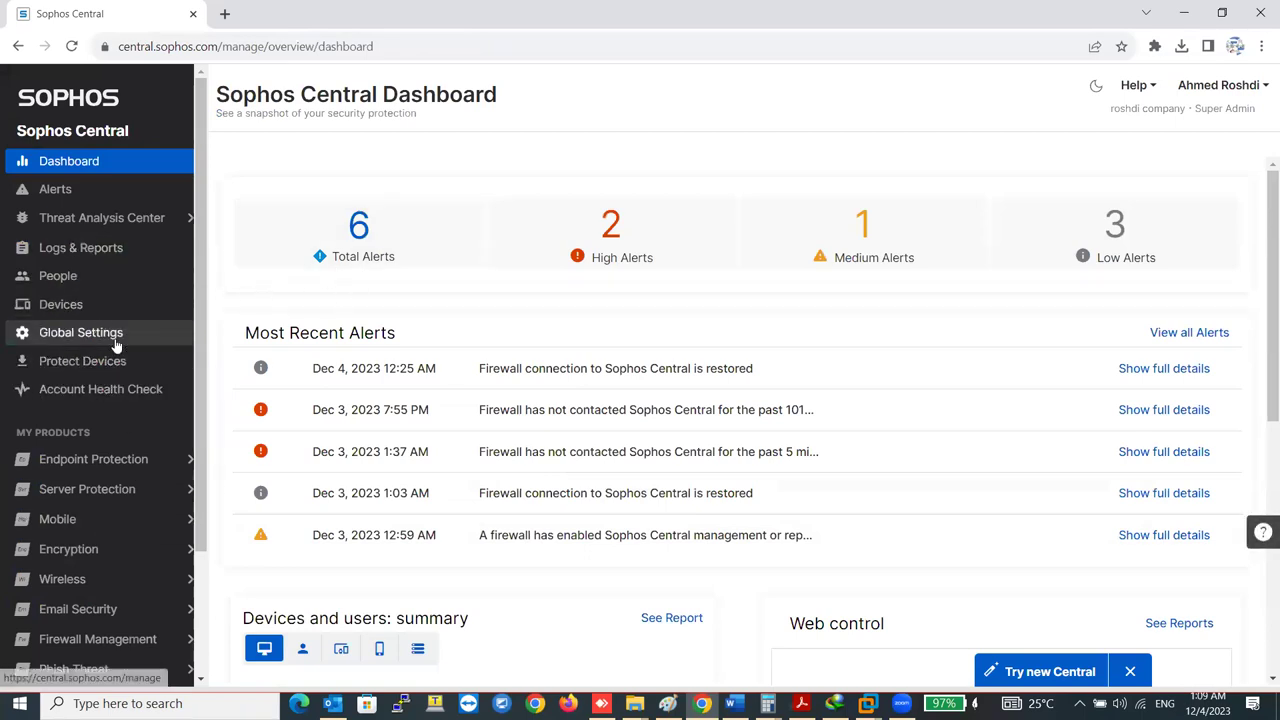
click(84, 334)
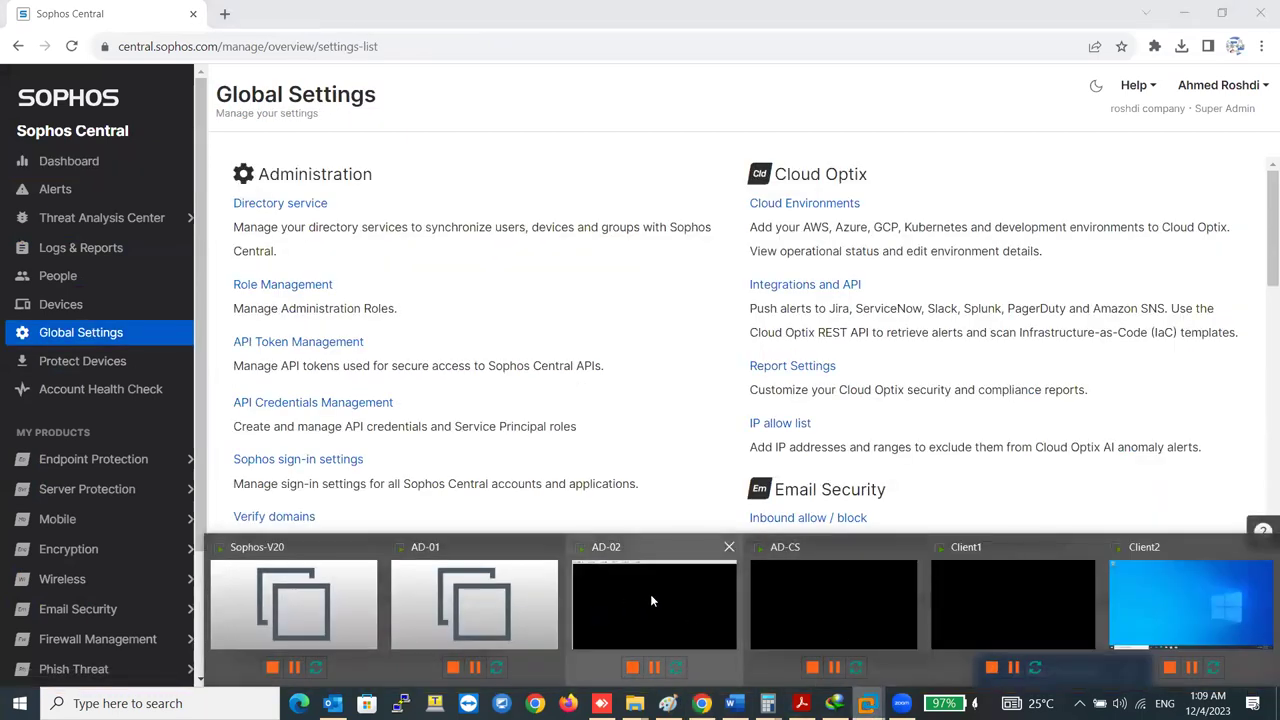
Step: Sign in to the AD-01 server and launch Active Directory Users and Computers from Server Manager
key(alt+Tab)
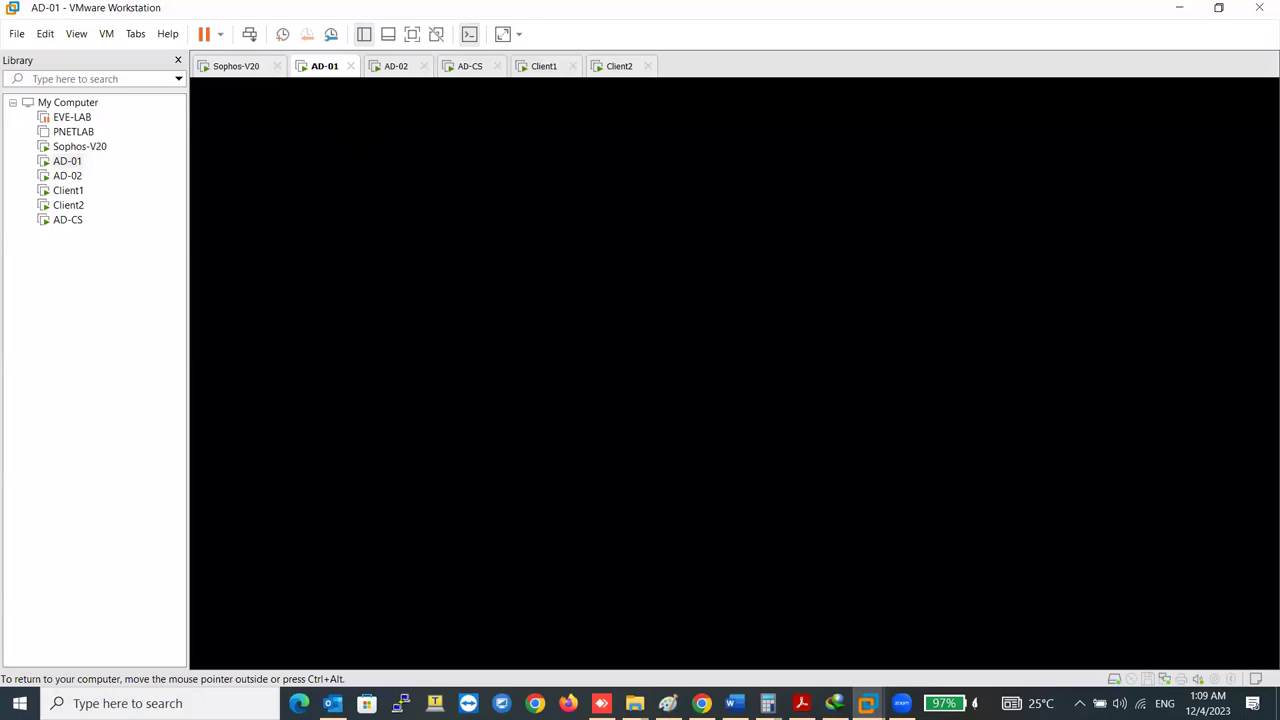
right_click(333, 67)
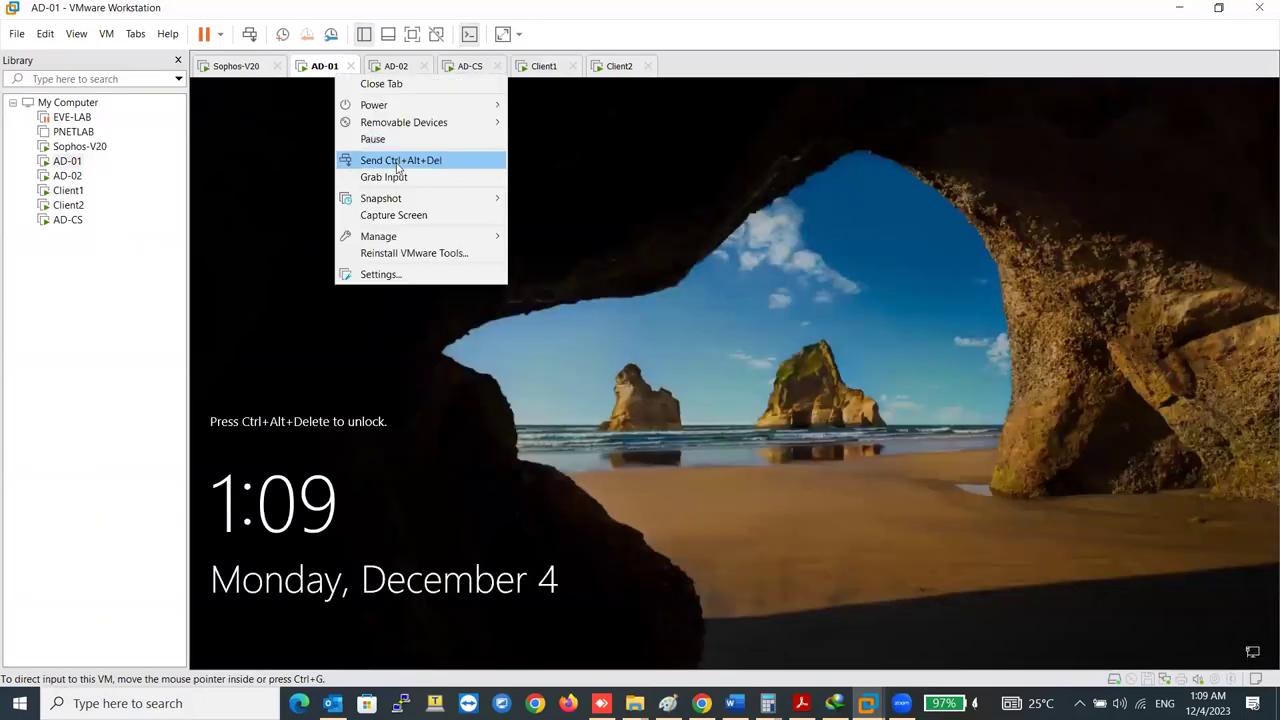
click(392, 160)
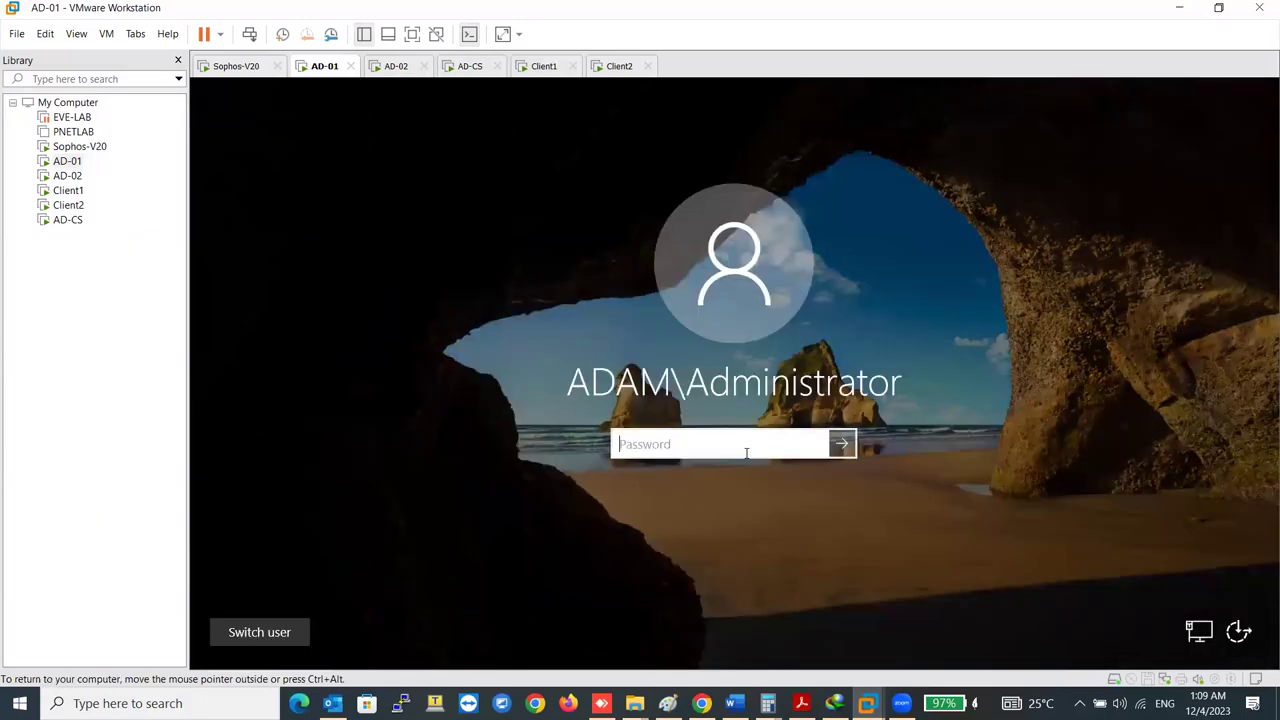
text(P)
key(Return)
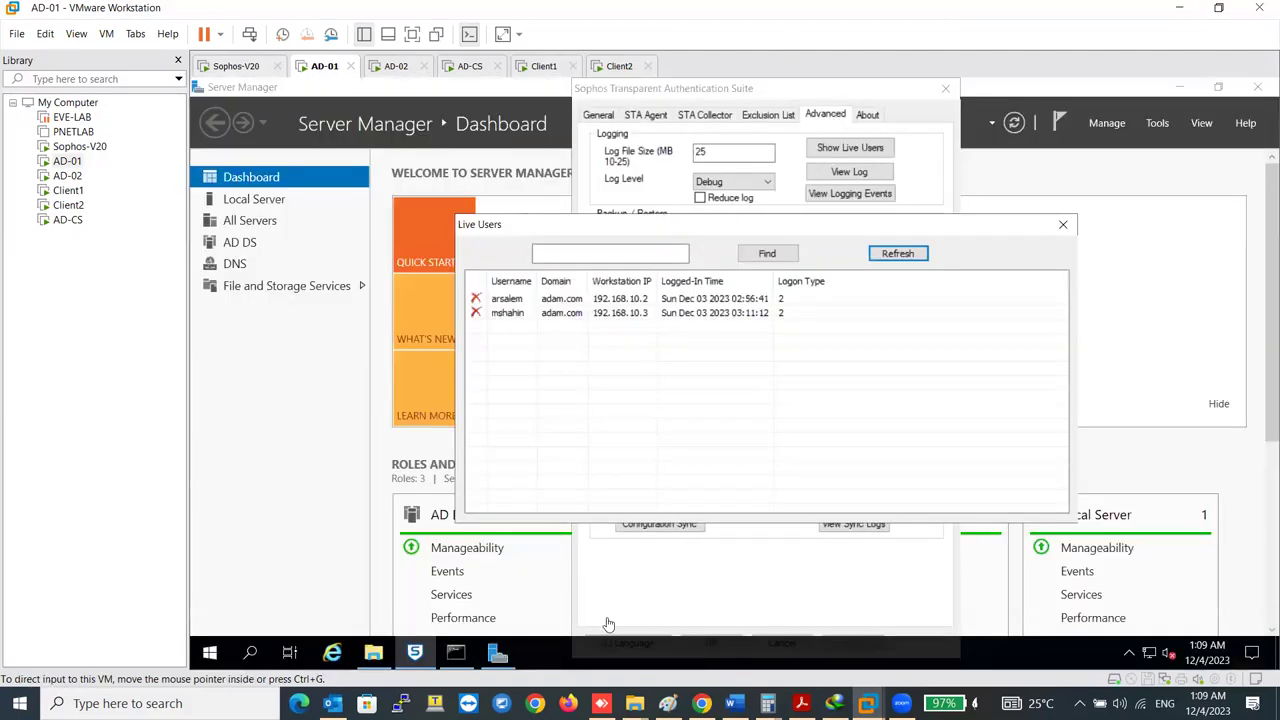
click(500, 653)
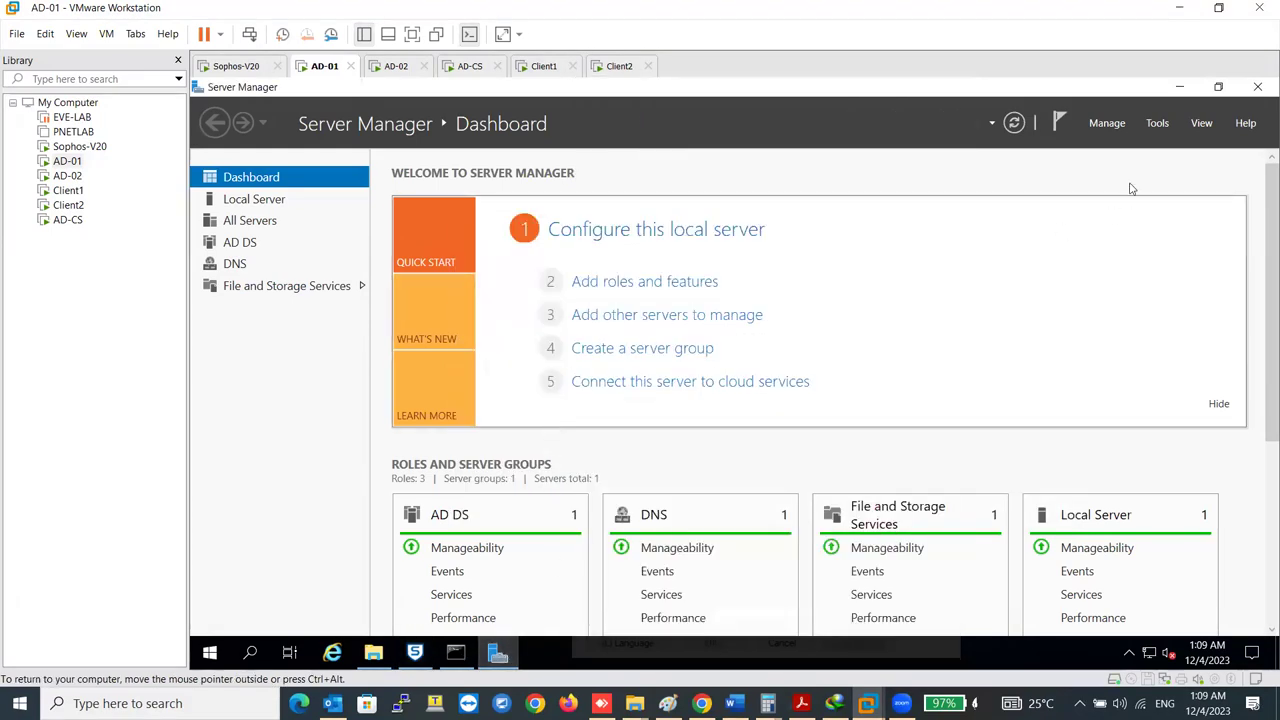
click(1157, 123)
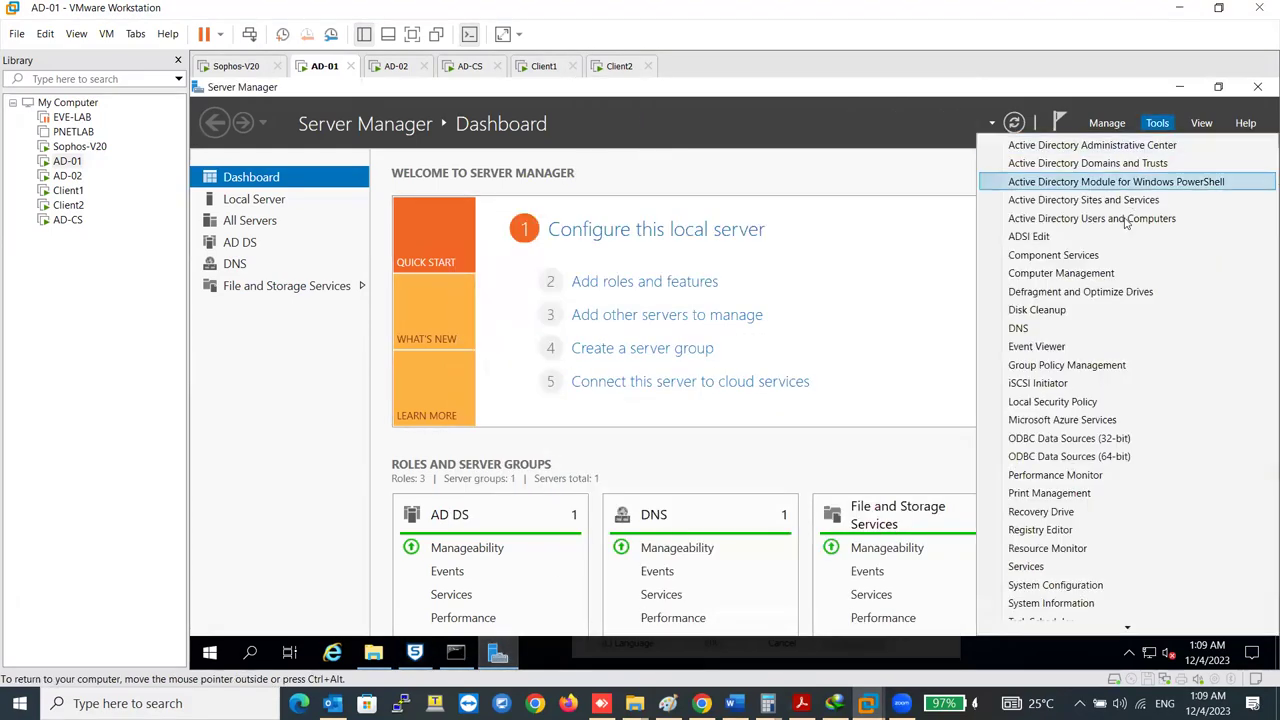
click(1063, 219)
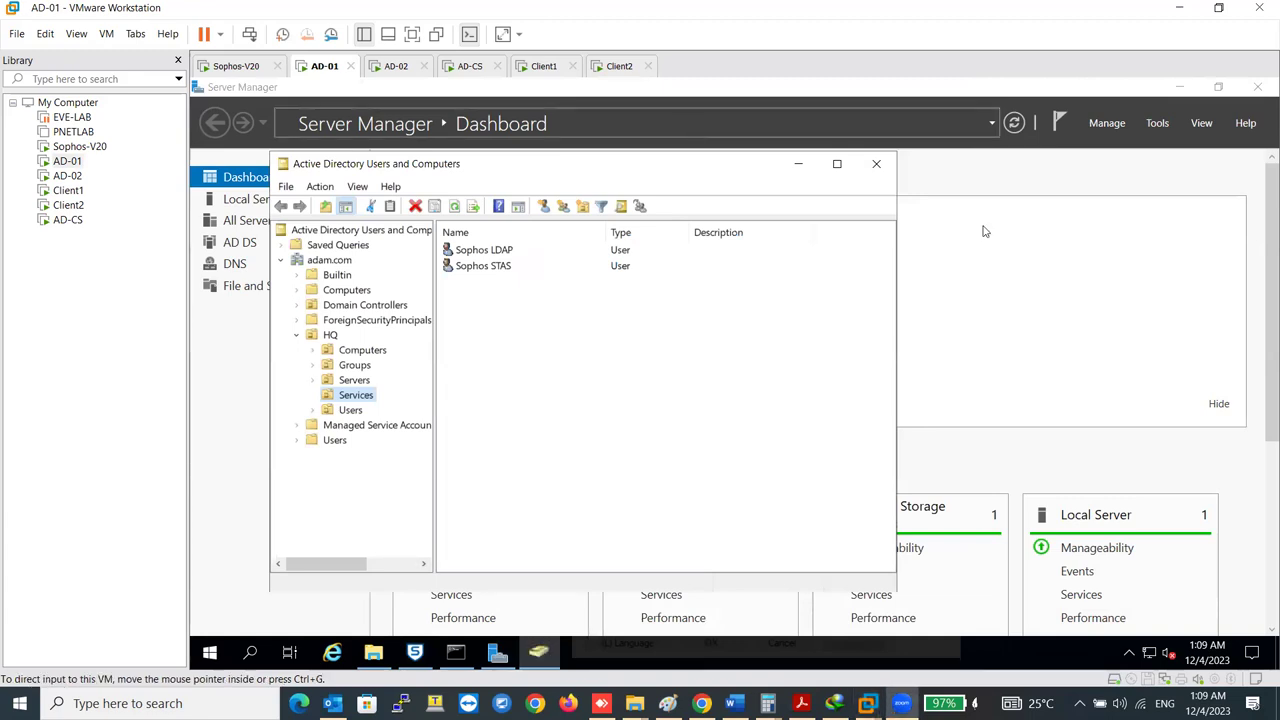
Step: Browse HQ's groups, computers and users, then reopen Sophos Central's Directory service page
click(355, 365)
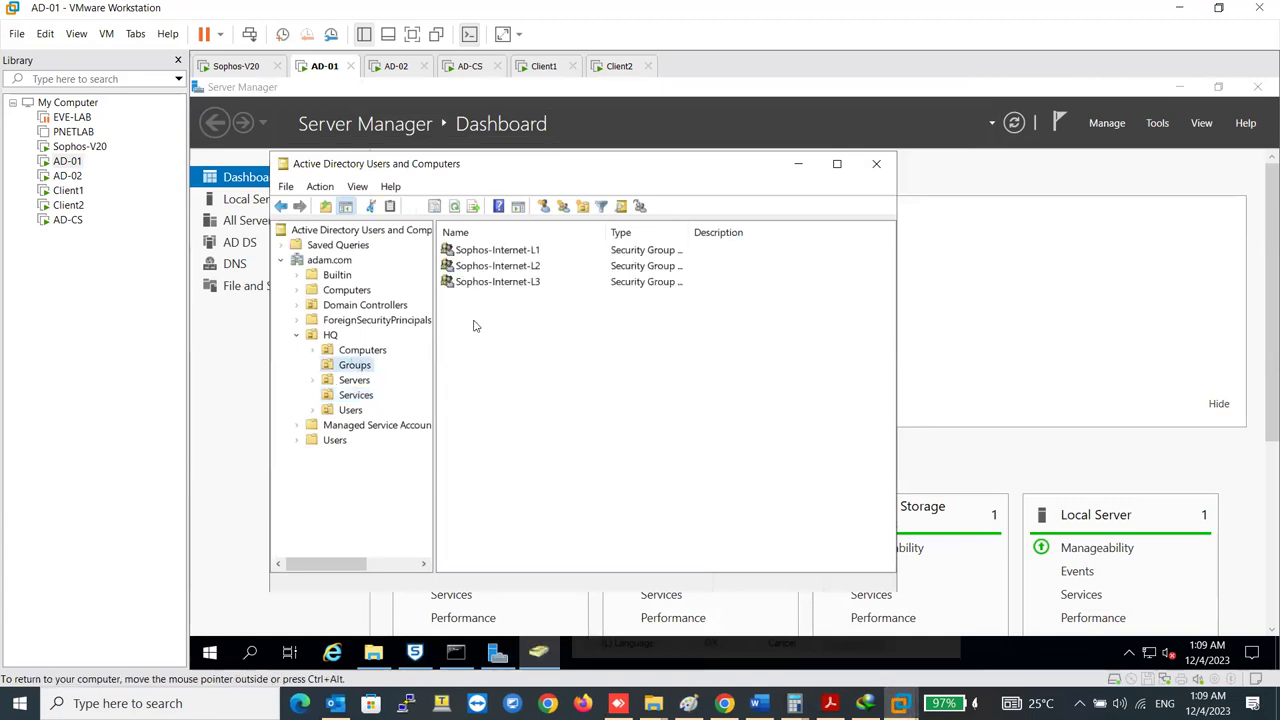
click(368, 352)
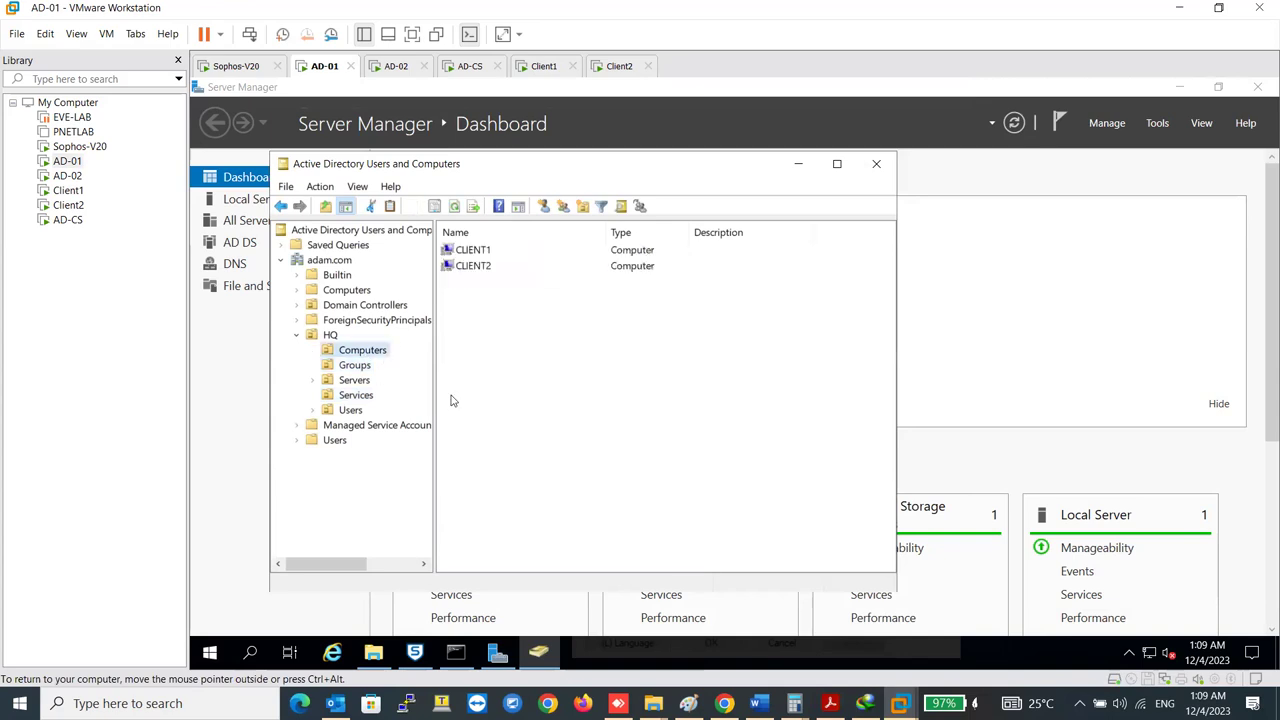
click(350, 410)
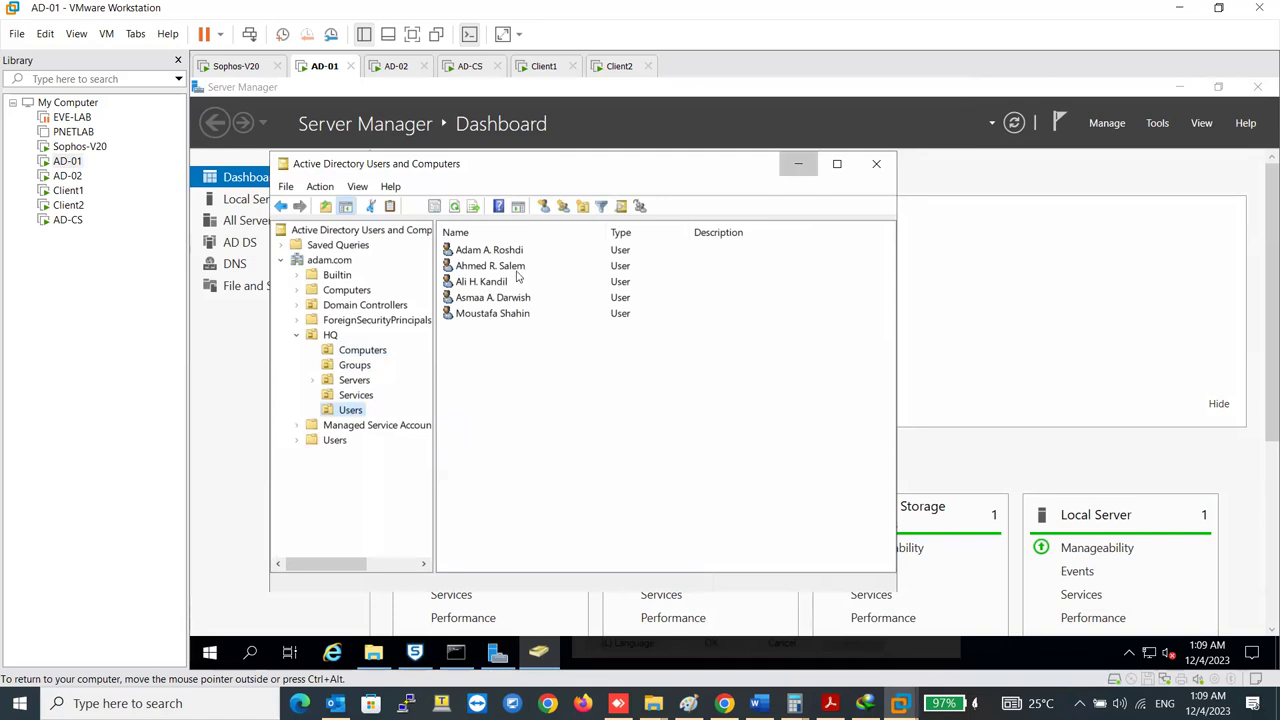
click(798, 164)
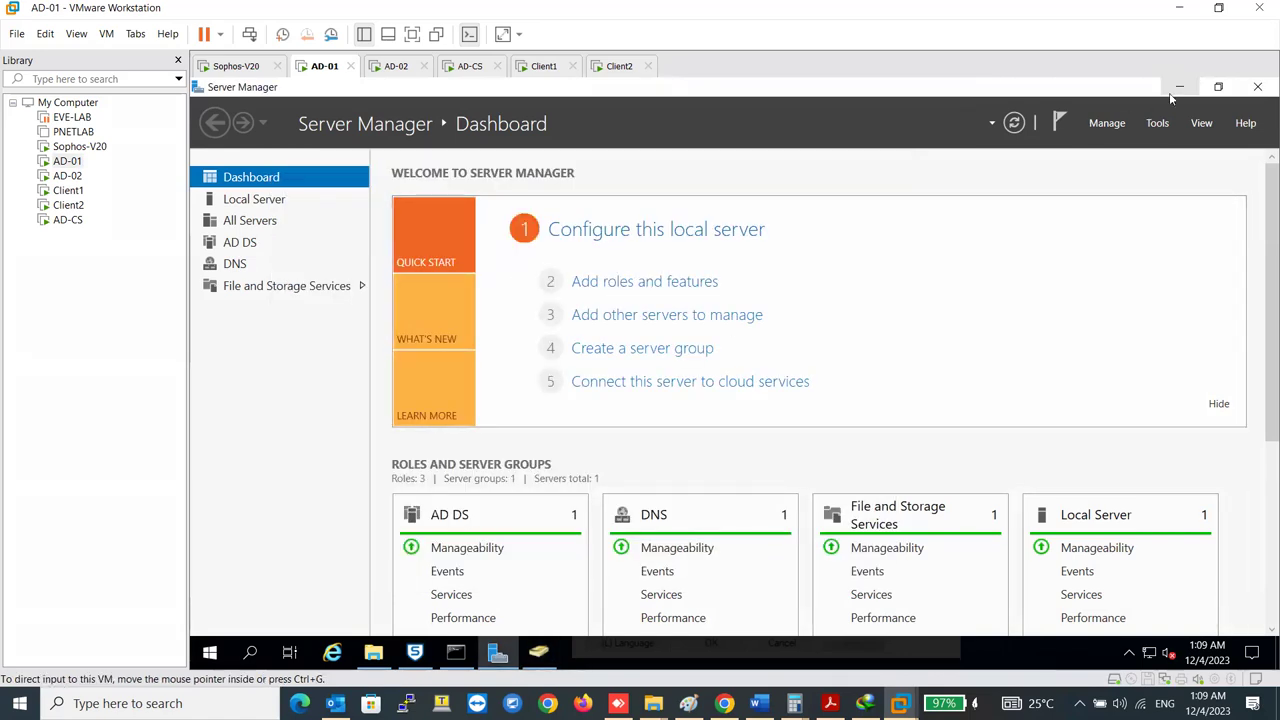
click(724, 703)
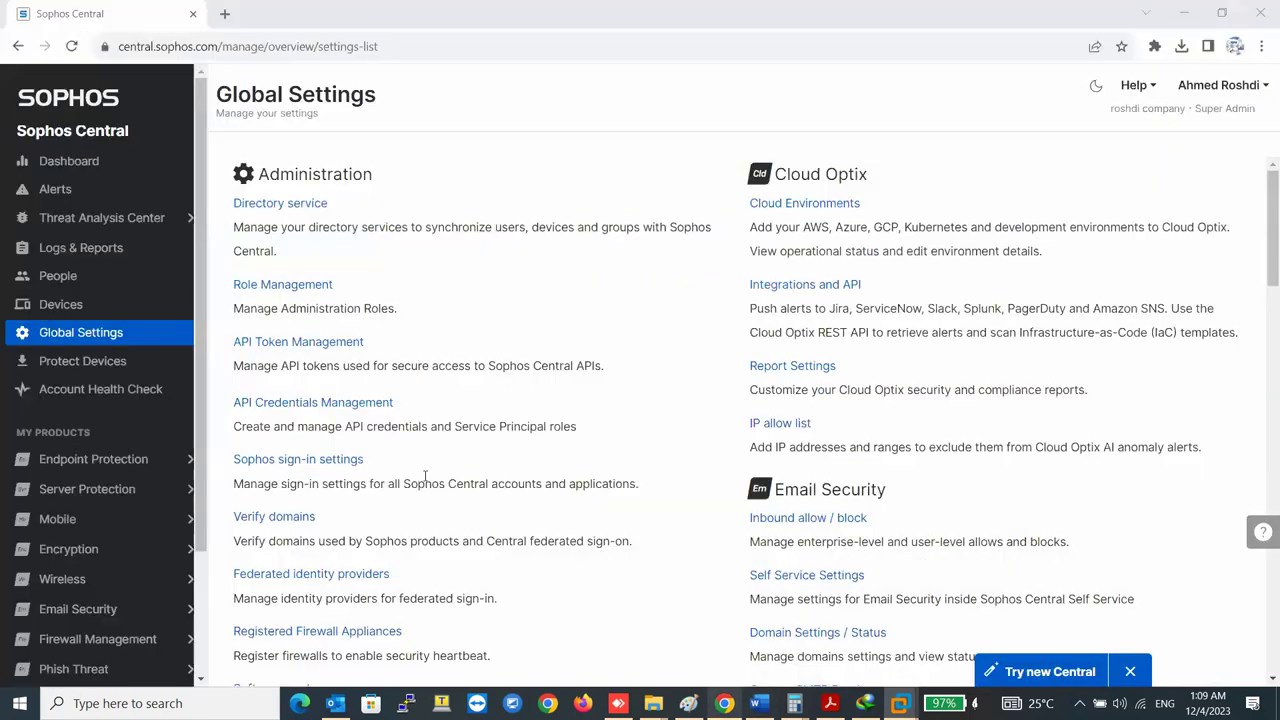
click(285, 204)
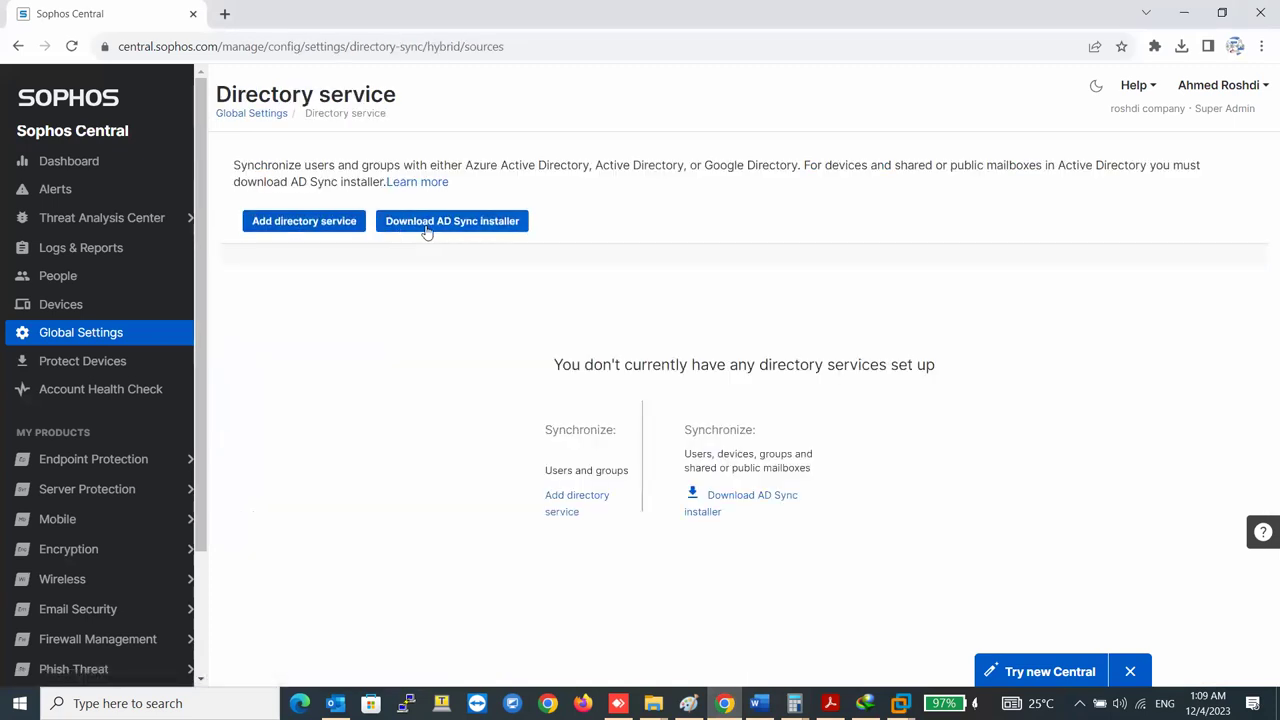